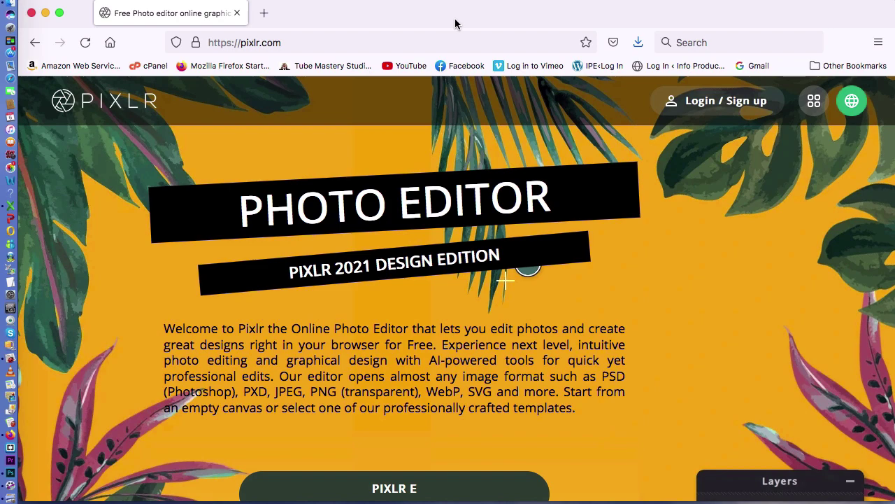
Look through the Pixlr home page to find the Remove Background section.
{"action": "scroll", "coordinate": [668, 297], "scroll_direction": "down", "scroll_amount": 5}
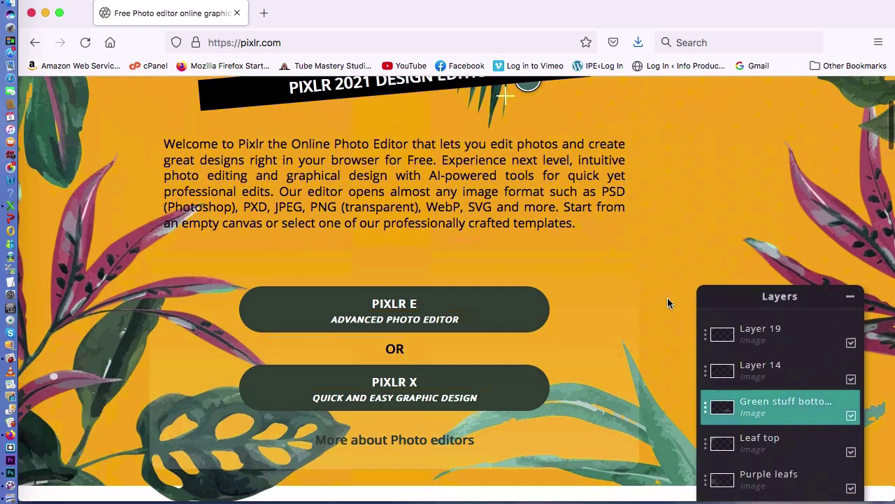
{"action": "scroll", "coordinate": [668, 302], "scroll_direction": "down", "scroll_amount": 20}
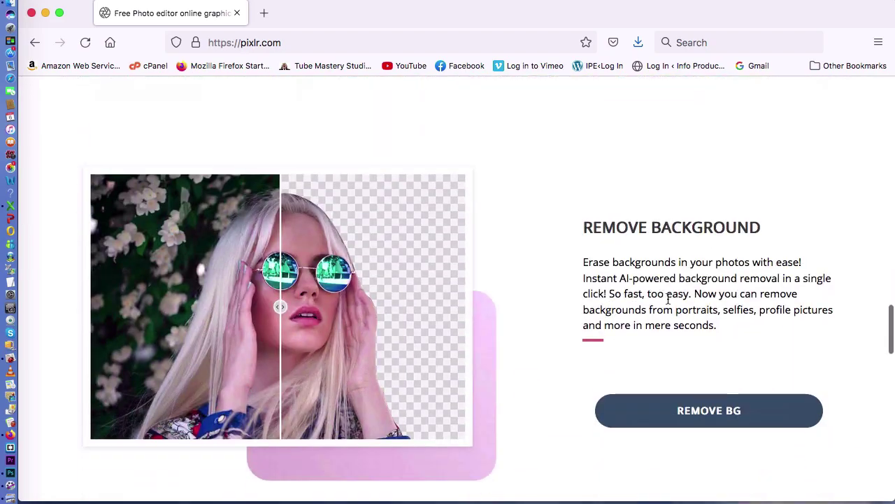
{"action": "scroll", "coordinate": [667, 301], "scroll_direction": "down", "scroll_amount": 5}
{"action": "scroll", "coordinate": [668, 299], "scroll_direction": "up", "scroll_amount": 20}
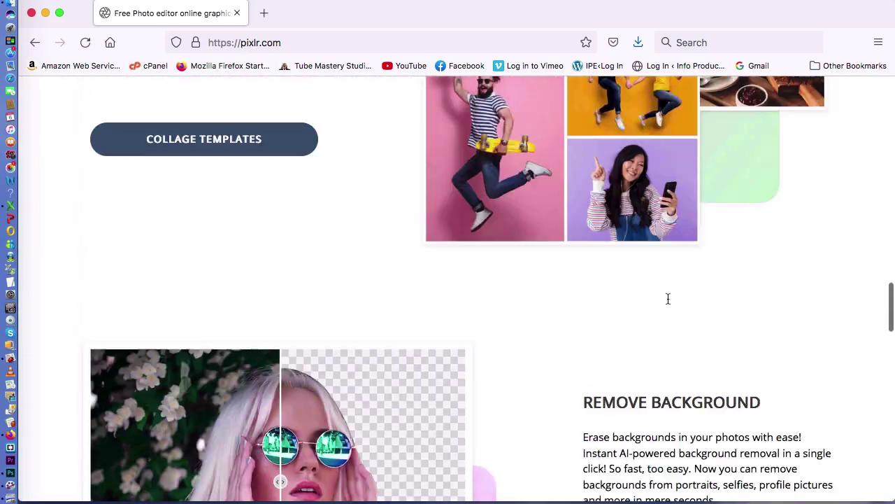
{"action": "scroll", "coordinate": [668, 300], "scroll_direction": "up", "scroll_amount": 20}
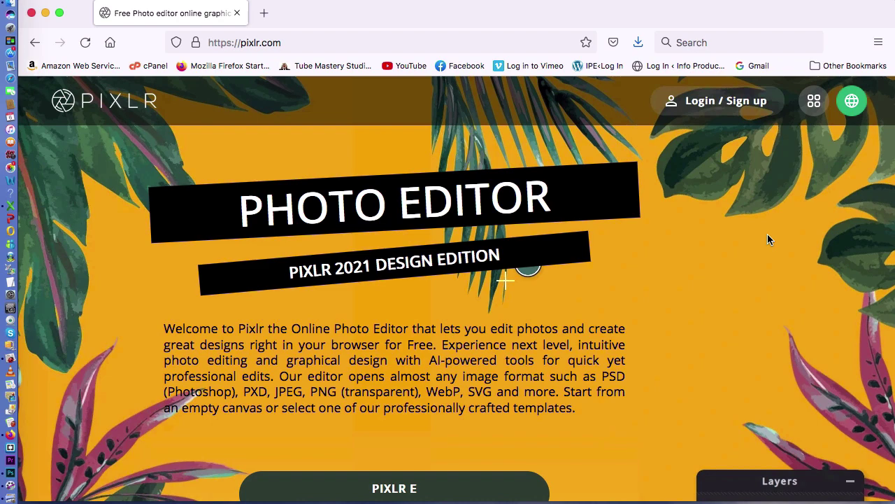
{"action": "scroll", "coordinate": [767, 239], "scroll_direction": "down", "scroll_amount": 15}
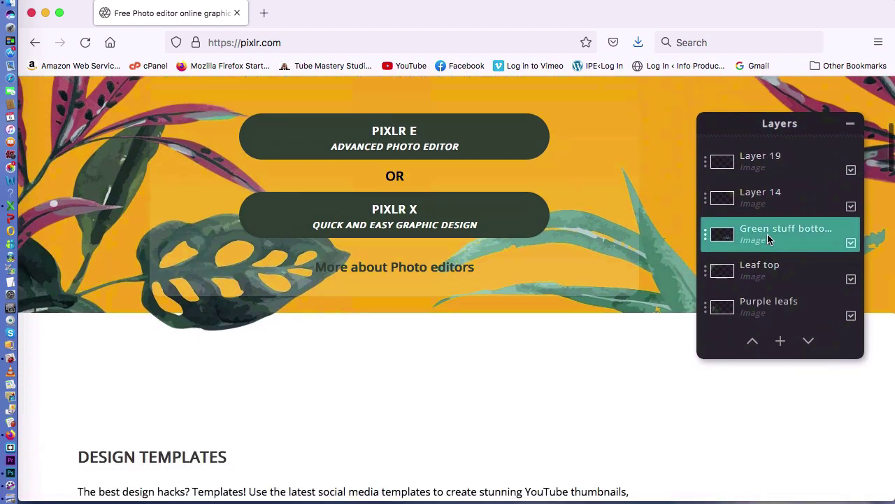
{"action": "scroll", "coordinate": [767, 239], "scroll_direction": "down", "scroll_amount": 15}
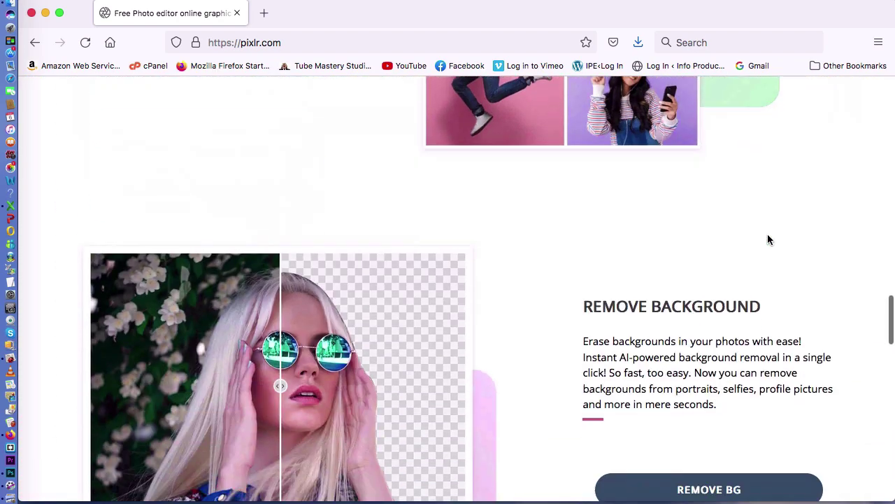
{"action": "scroll", "coordinate": [768, 239], "scroll_direction": "down", "scroll_amount": 2}
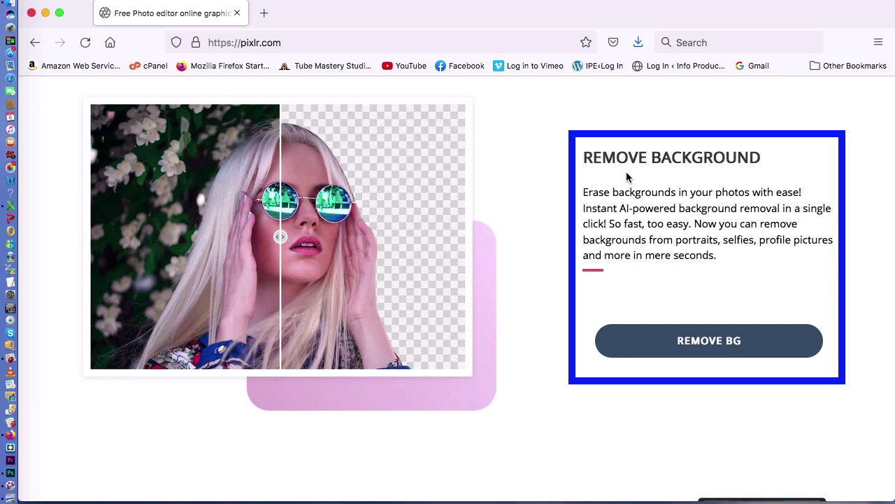
Preview the desktop image girl surprise.jpg, close the preview and return to the Pixlr page.
{"action": "mouse_move", "coordinate": [454, 16]}
{"action": "left_mouse_down"}
{"action": "mouse_move", "coordinate": [649, 2]}
{"action": "mouse_move", "coordinate": [660, 23]}
{"action": "left_mouse_up"}
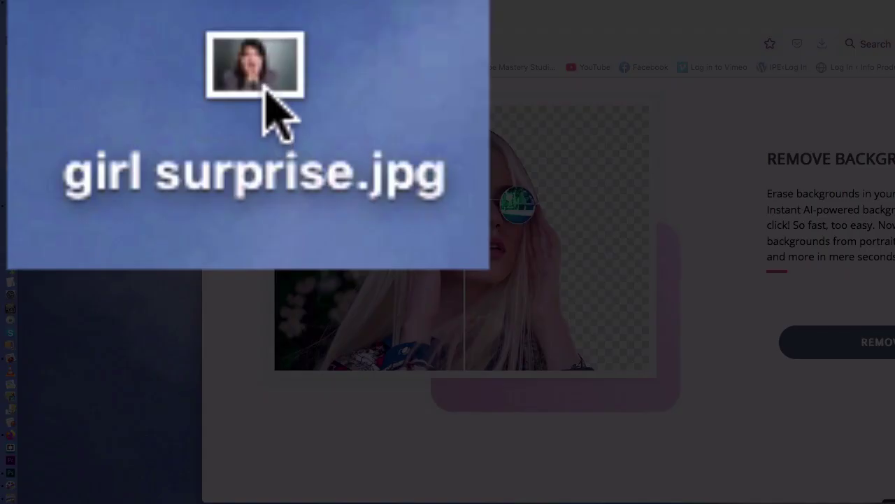
{"action": "double_click", "coordinate": [147, 17]}
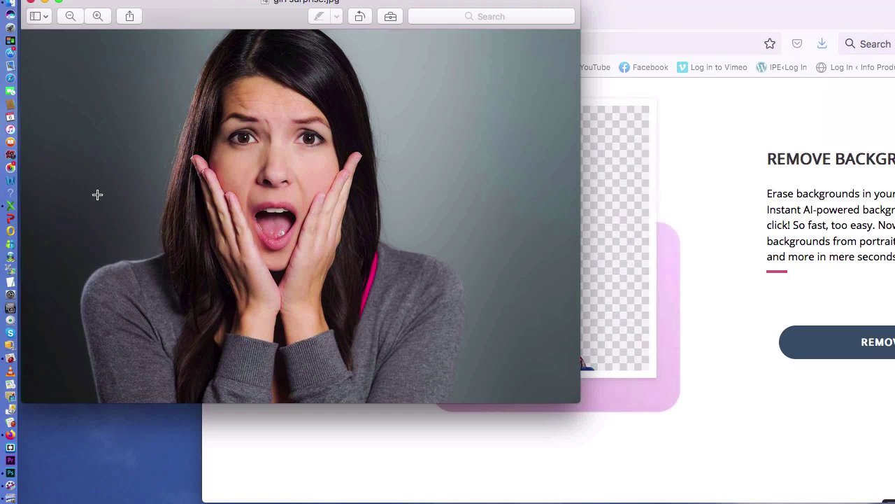
{"action": "left_click", "coordinate": [30, 3]}
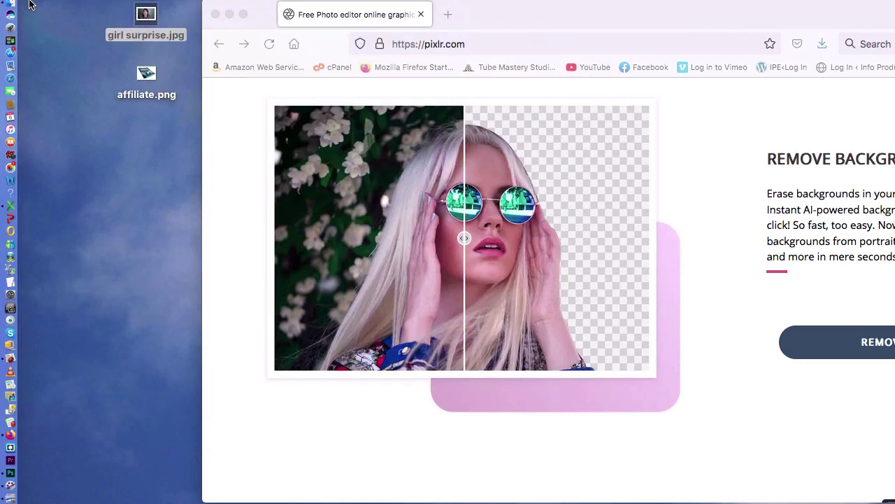
{"action": "left_click_drag", "start_coordinate": [515, 16], "coordinate": [332, 13]}
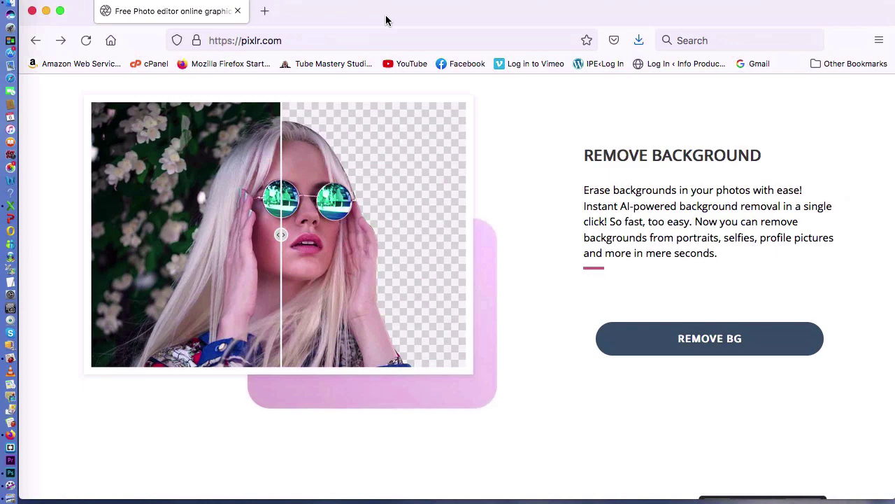
Go to Pixlr's Remove BG tool and load girl surprise.jpg from the desktop for automatic background removal.
{"action": "left_click", "coordinate": [737, 340]}
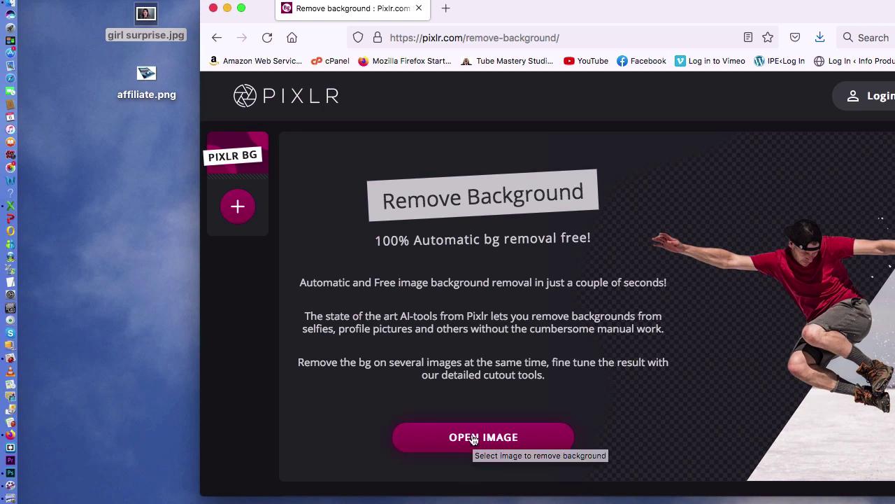
{"action": "left_click", "coordinate": [152, 12]}
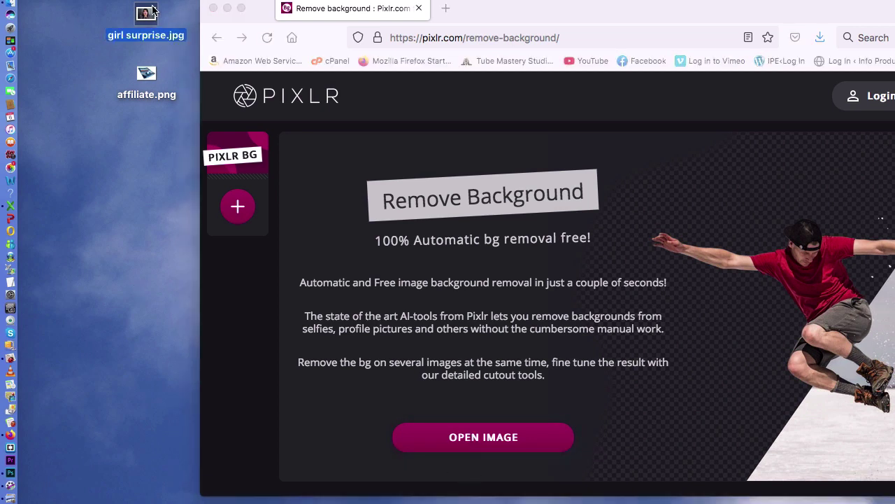
{"action": "left_click_drag", "start_coordinate": [153, 13], "coordinate": [482, 254]}
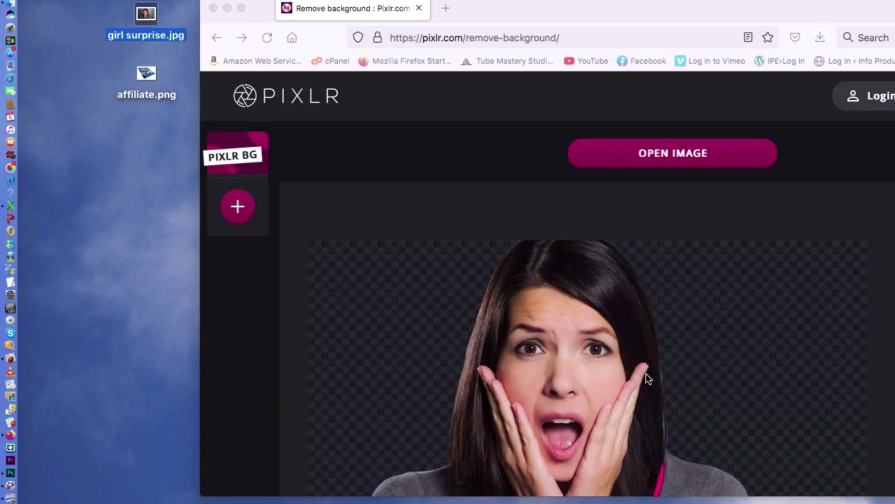
{"action": "left_click_drag", "start_coordinate": [653, 22], "coordinate": [474, 24]}
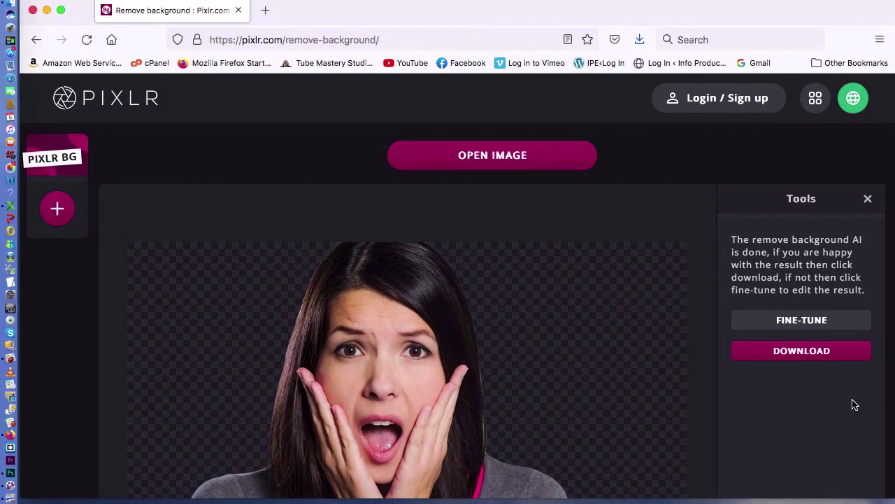
Inspect the cutout's hair edge up close, then start fine-tuning with the brush in Remove mode.
{"action": "scroll", "coordinate": [854, 406], "scroll_direction": "down", "scroll_amount": 5}
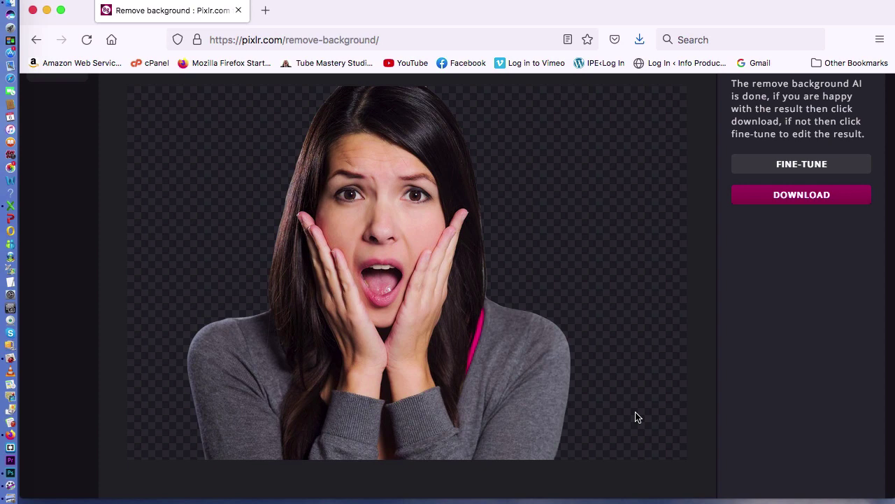
{"action": "scroll", "coordinate": [637, 418], "scroll_direction": "up", "scroll_amount": 3}
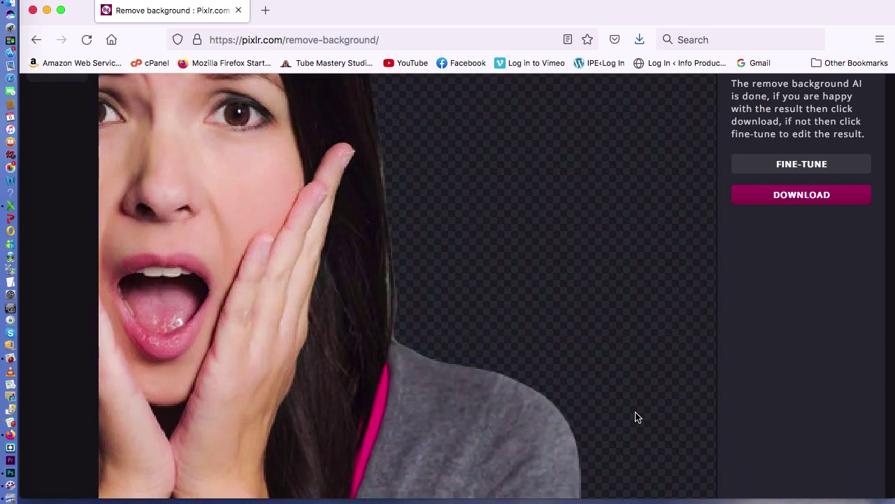
{"action": "scroll", "coordinate": [637, 417], "scroll_direction": "up", "scroll_amount": 1}
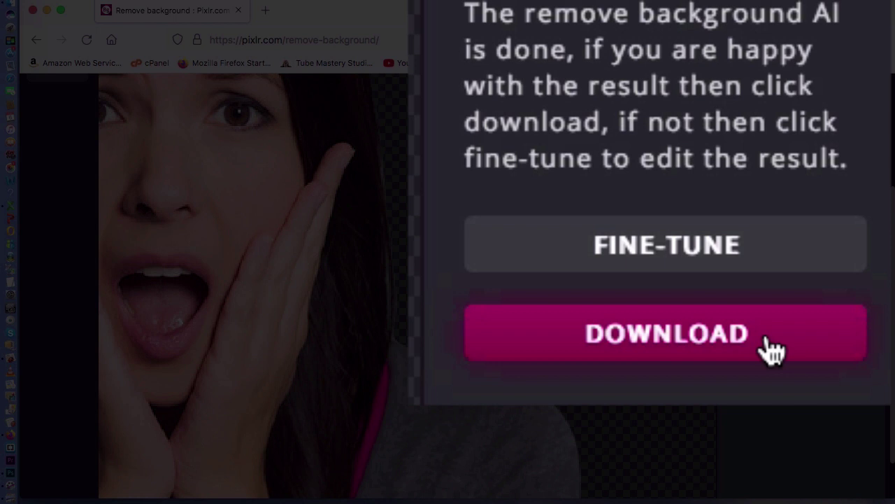
{"action": "left_click", "coordinate": [754, 248]}
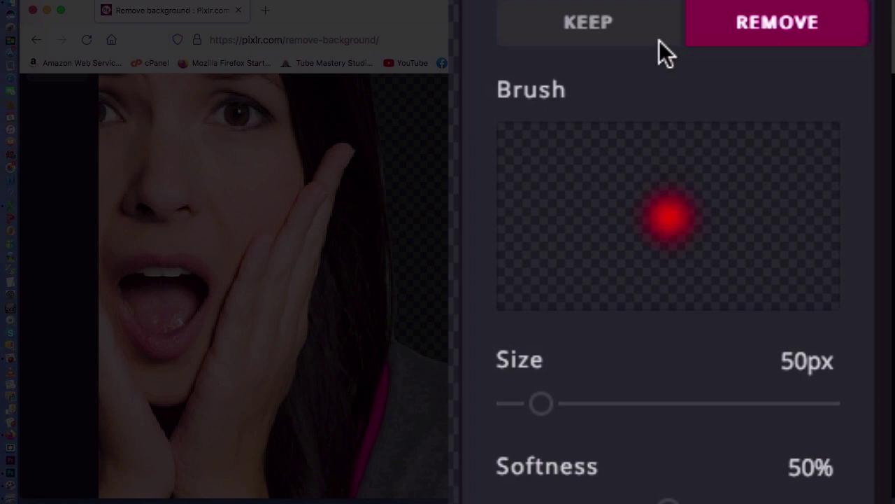
{"action": "left_click", "coordinate": [625, 30]}
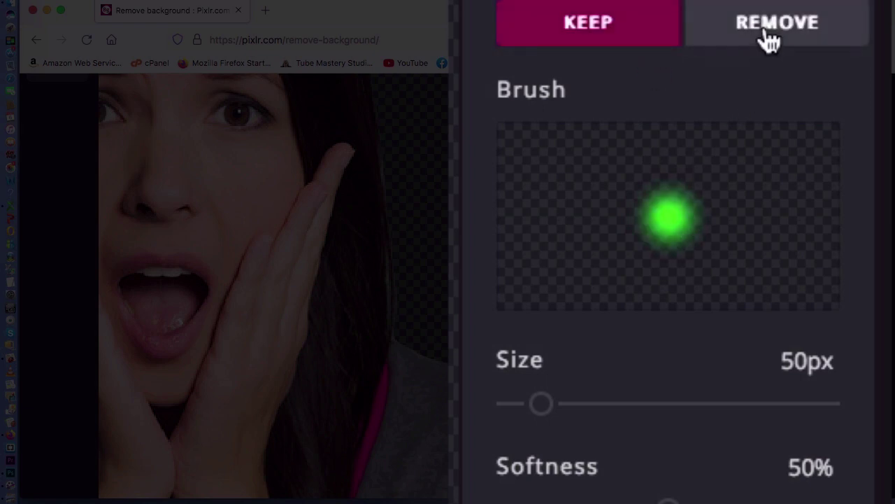
{"action": "left_click", "coordinate": [844, 158]}
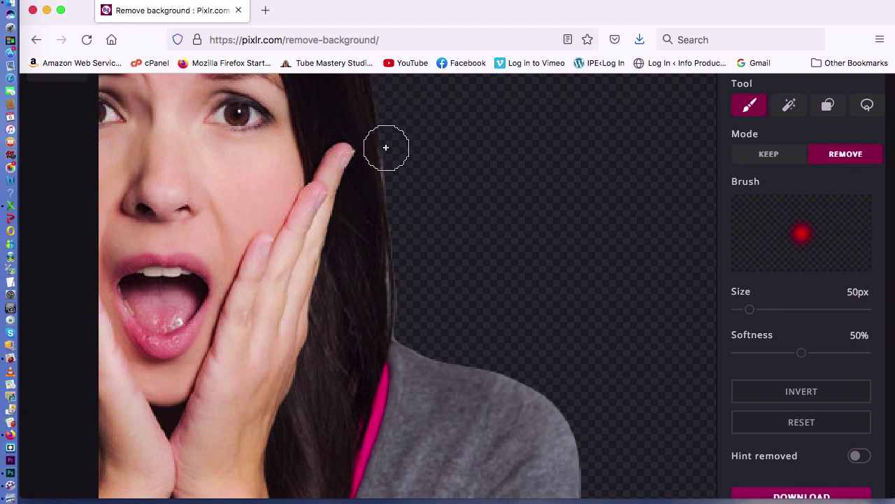
Set the removal brush to 10 px size and 5% softness and erase the leftover fringe along the hair edge above the shoulder.
{"action": "left_click_drag", "start_coordinate": [385, 146], "coordinate": [386, 149]}
{"action": "mouse_move", "coordinate": [368, 56]}
{"action": "left_mouse_down"}
{"action": "mouse_move", "coordinate": [386, 186]}
{"action": "mouse_move", "coordinate": [388, 362]}
{"action": "mouse_move", "coordinate": [403, 412]}
{"action": "mouse_move", "coordinate": [430, 436]}
{"action": "mouse_move", "coordinate": [602, 246]}
{"action": "mouse_move", "coordinate": [704, 281]}
{"action": "mouse_move", "coordinate": [804, 456]}
{"action": "mouse_move", "coordinate": [763, 330]}
{"action": "mouse_move", "coordinate": [754, 314]}
{"action": "mouse_move", "coordinate": [742, 316]}
{"action": "left_mouse_up"}
{"action": "left_click_drag", "start_coordinate": [550, 378], "coordinate": [543, 382]}
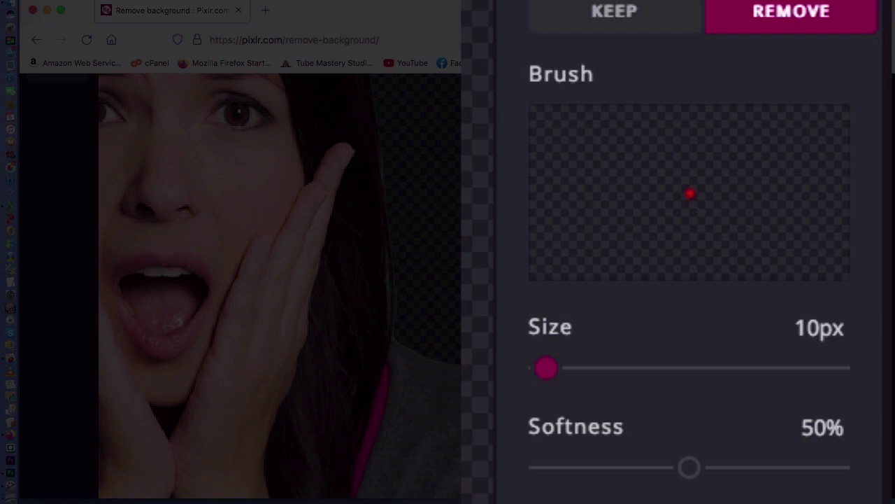
{"action": "left_click_drag", "start_coordinate": [690, 468], "coordinate": [558, 473]}
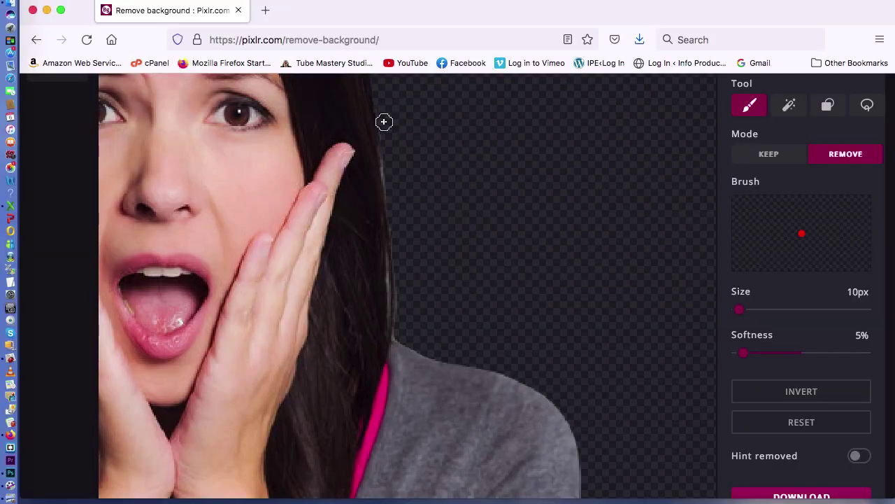
{"action": "left_click_drag", "start_coordinate": [384, 122], "coordinate": [398, 324]}
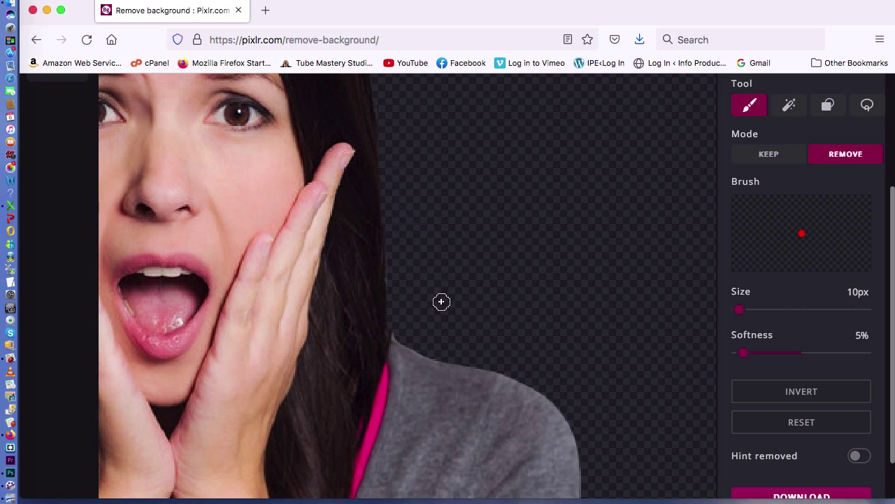
Examine the cleaned-up cutout edges both close up and as a whole image.
{"action": "scroll", "coordinate": [441, 302], "scroll_direction": "down", "scroll_amount": 5}
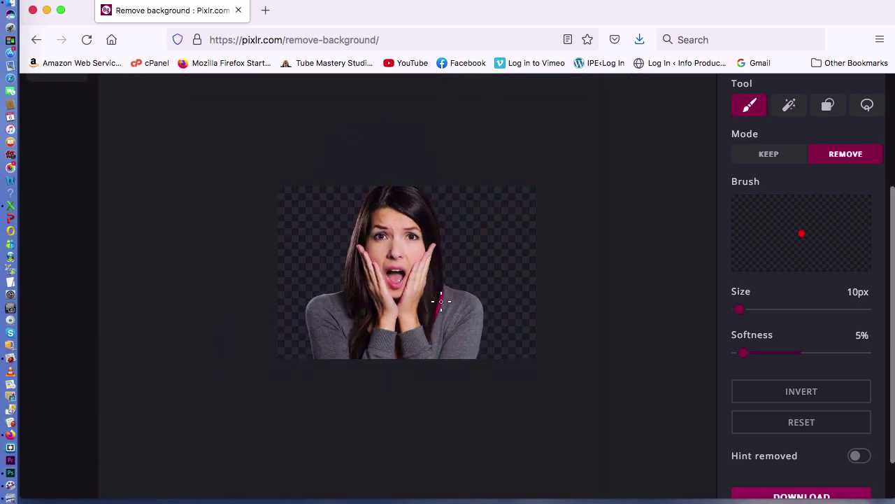
{"action": "scroll", "coordinate": [441, 301], "scroll_direction": "up", "scroll_amount": 5}
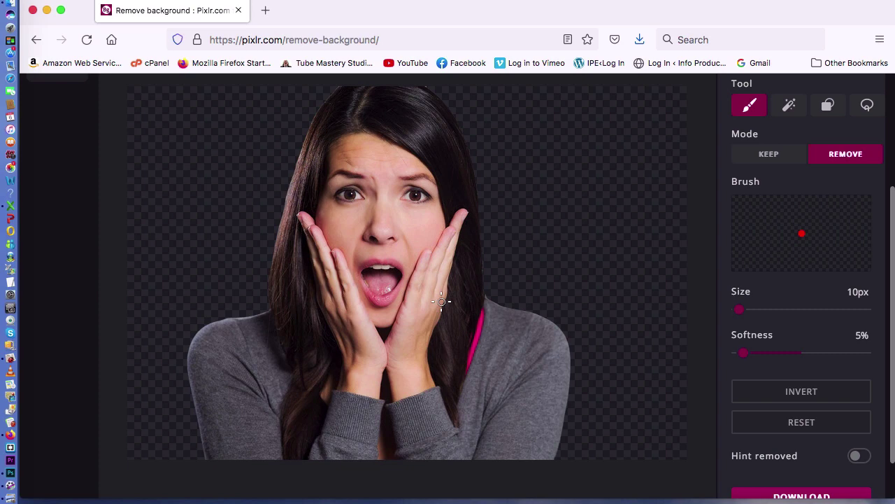
{"action": "scroll", "coordinate": [441, 301], "scroll_direction": "up", "scroll_amount": 3}
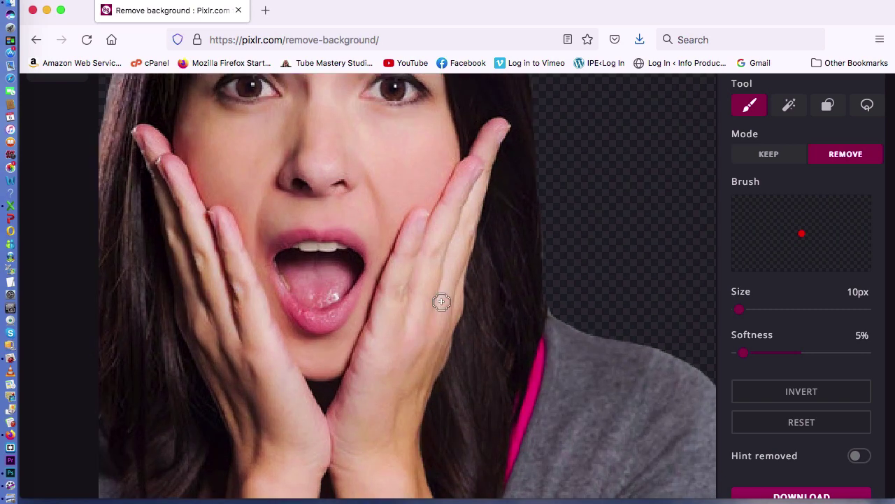
{"action": "scroll", "coordinate": [646, 216], "scroll_direction": "up", "scroll_amount": 2}
{"action": "scroll", "coordinate": [646, 217], "scroll_direction": "down", "scroll_amount": 6}
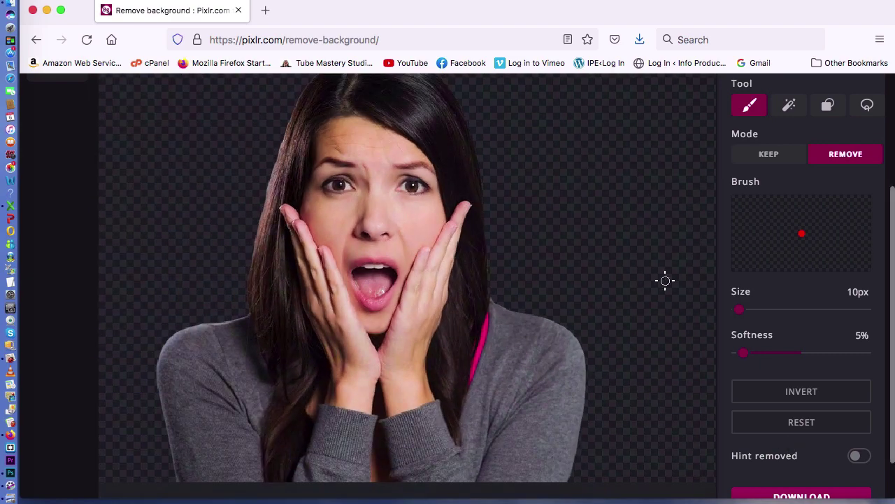
{"action": "scroll", "coordinate": [838, 425], "scroll_direction": "up", "scroll_amount": 1}
{"action": "scroll", "coordinate": [838, 424], "scroll_direction": "up", "scroll_amount": 1}
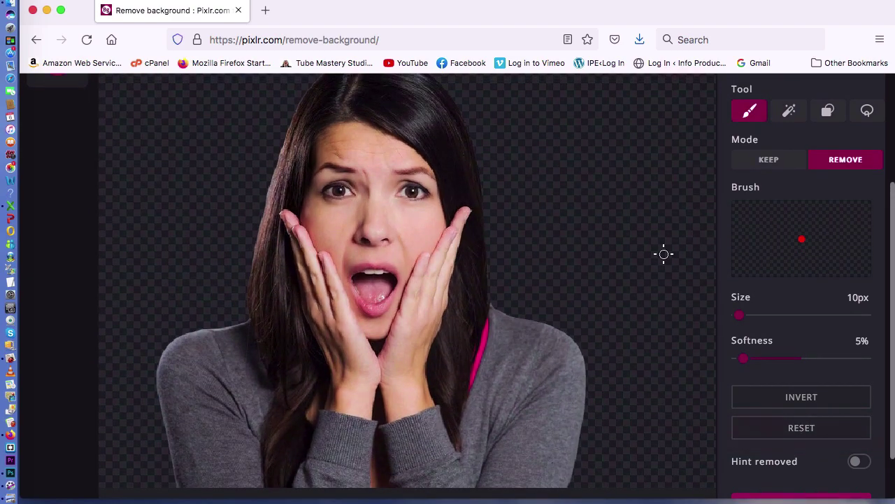
{"action": "scroll", "coordinate": [664, 254], "scroll_direction": "down", "scroll_amount": 10}
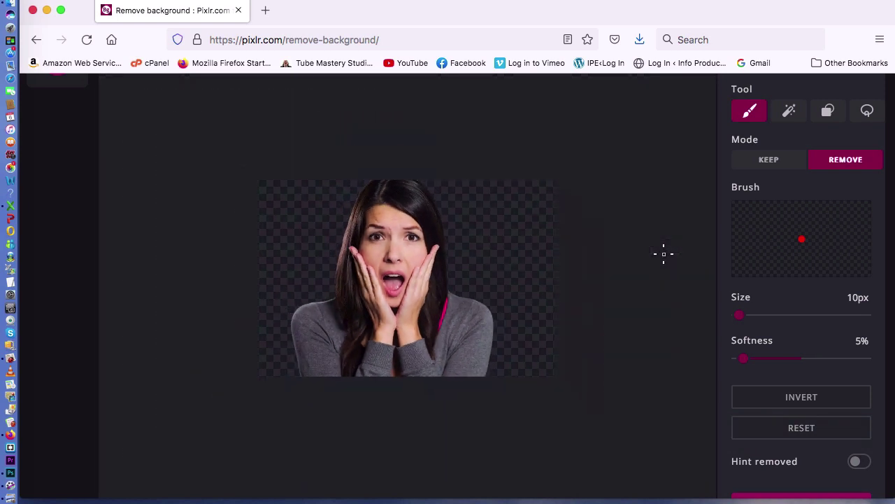
{"action": "scroll", "coordinate": [664, 253], "scroll_direction": "down", "scroll_amount": 4}
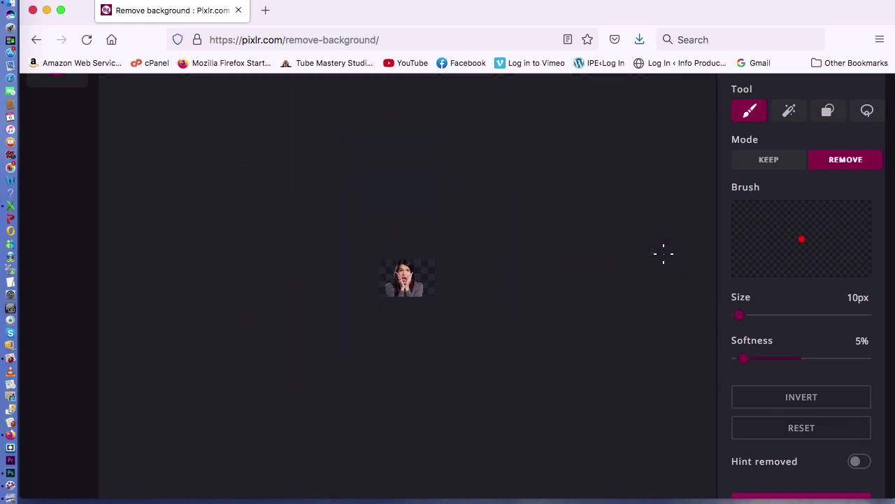
{"action": "scroll", "coordinate": [664, 254], "scroll_direction": "down", "scroll_amount": 3}
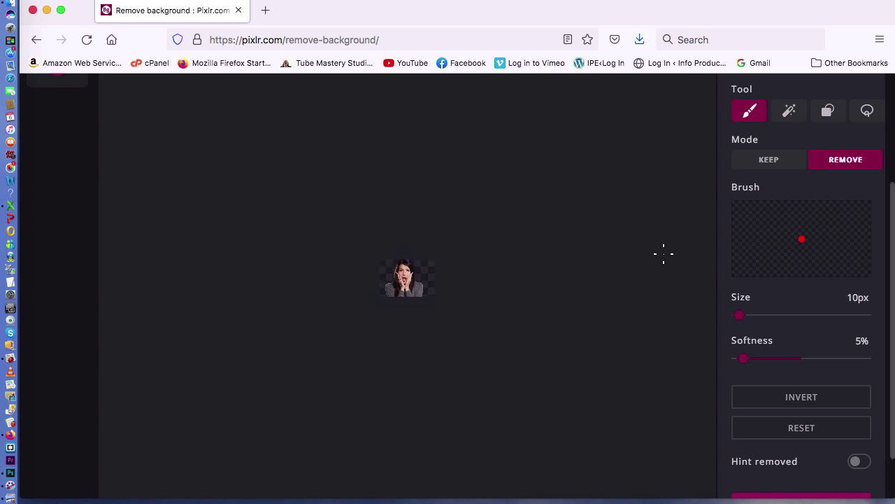
Brush away more of the remaining background along the hair edge beside the raised hand, down toward the shoulder.
{"action": "scroll", "coordinate": [639, 254], "scroll_direction": "up", "scroll_amount": 10}
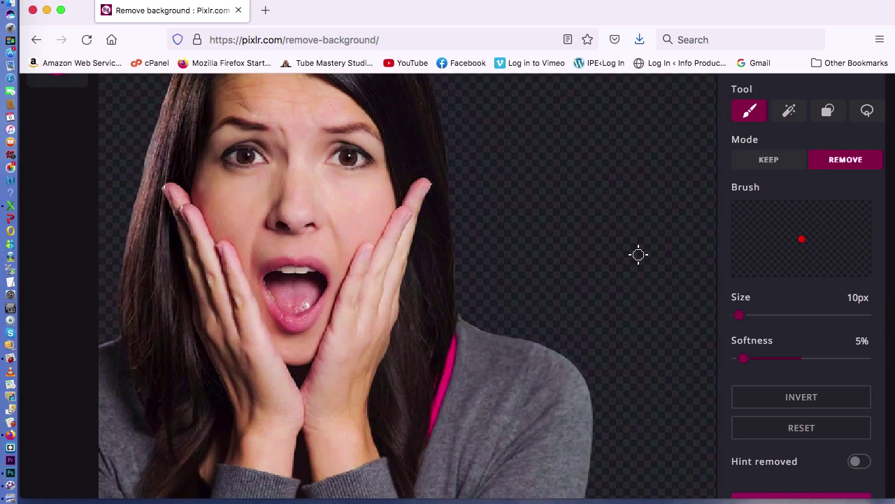
{"action": "scroll", "coordinate": [638, 254], "scroll_direction": "up", "scroll_amount": 2}
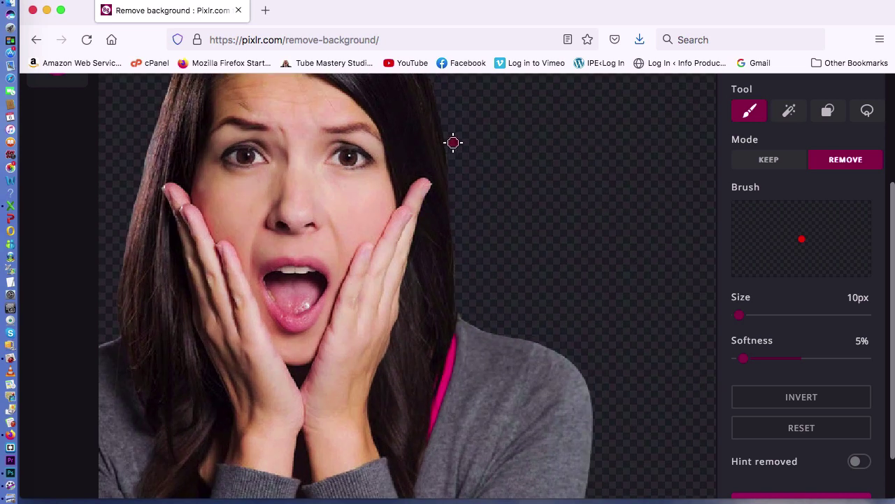
{"action": "mouse_move", "coordinate": [453, 143]}
{"action": "left_mouse_down"}
{"action": "mouse_move", "coordinate": [425, 70]}
{"action": "mouse_move", "coordinate": [421, 158]}
{"action": "mouse_move", "coordinate": [403, 237]}
{"action": "mouse_move", "coordinate": [429, 296]}
{"action": "left_mouse_up"}
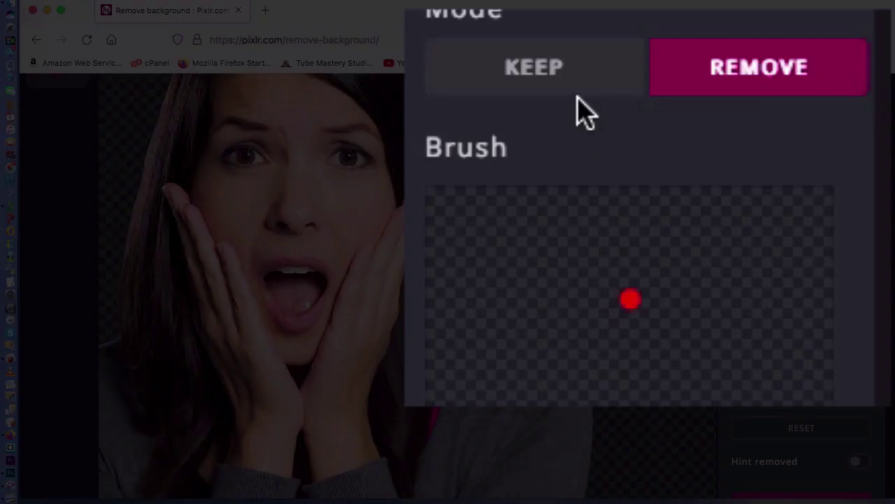
Paint back the over-erased hair edge beside the raised hand in Keep mode, and erase the leftover fringe along it in Remove mode.
{"action": "left_click", "coordinate": [784, 163]}
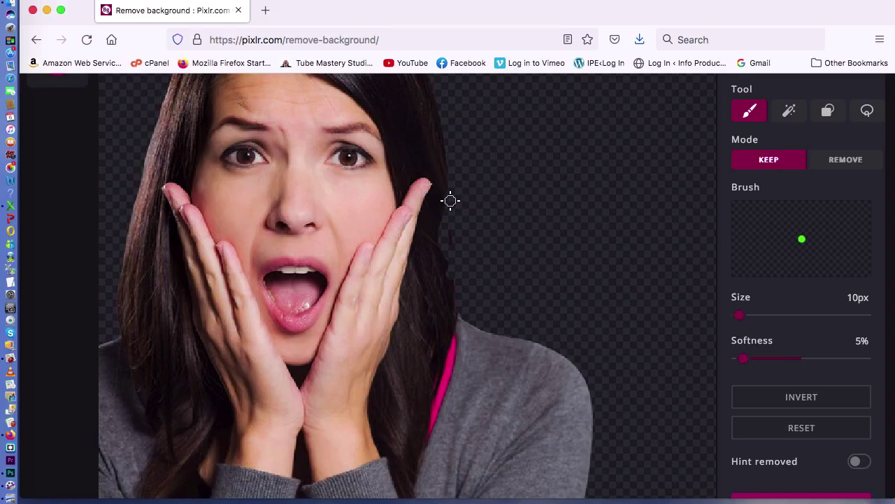
{"action": "mouse_move", "coordinate": [450, 201]}
{"action": "left_mouse_down"}
{"action": "mouse_move", "coordinate": [435, 155]}
{"action": "mouse_move", "coordinate": [424, 239]}
{"action": "mouse_move", "coordinate": [459, 323]}
{"action": "left_mouse_up"}
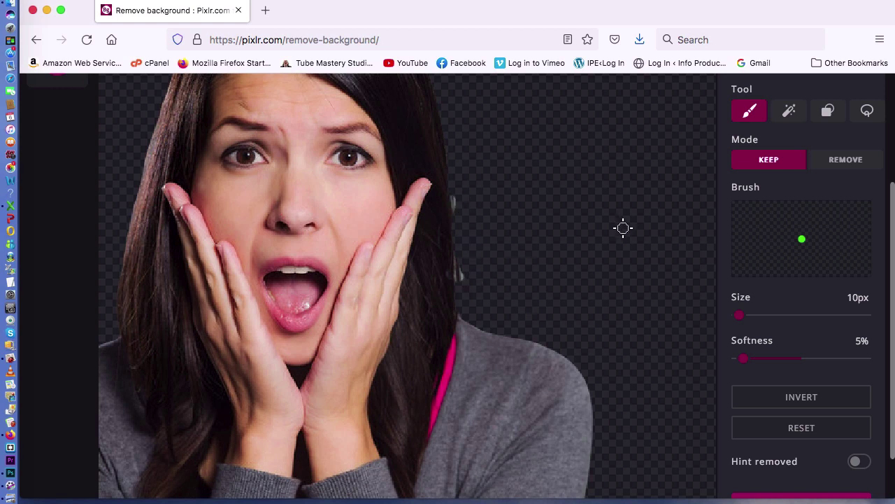
{"action": "left_click", "coordinate": [854, 163]}
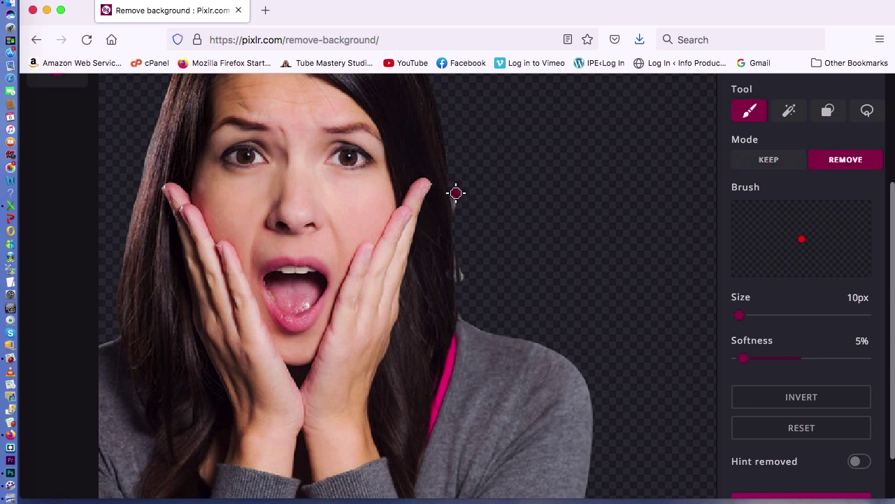
{"action": "left_click_drag", "start_coordinate": [456, 193], "coordinate": [460, 282]}
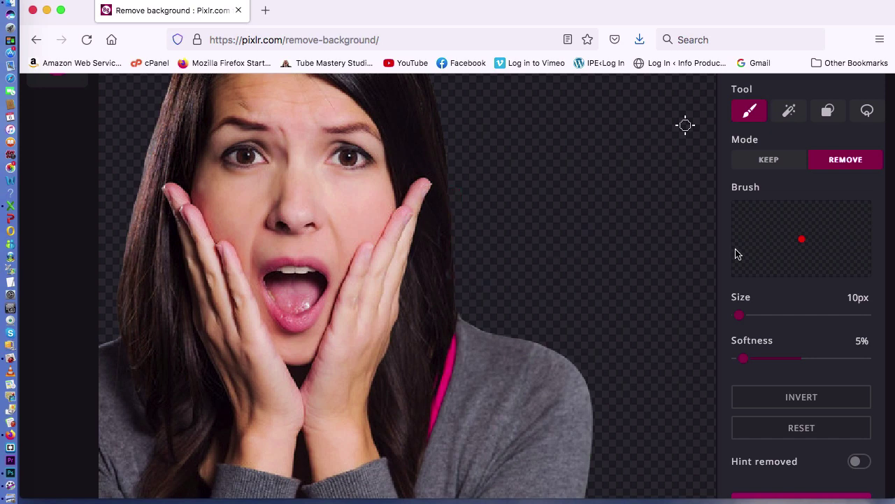
{"action": "left_click", "coordinate": [777, 168]}
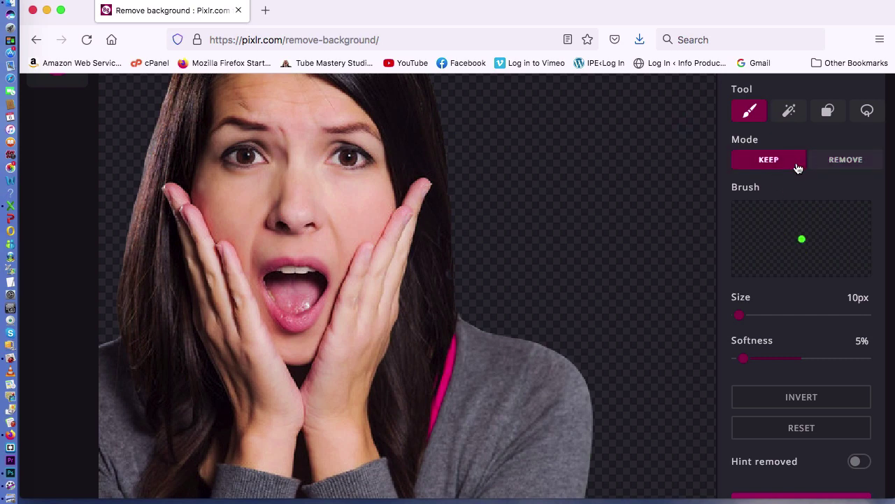
{"action": "left_click", "coordinate": [826, 161]}
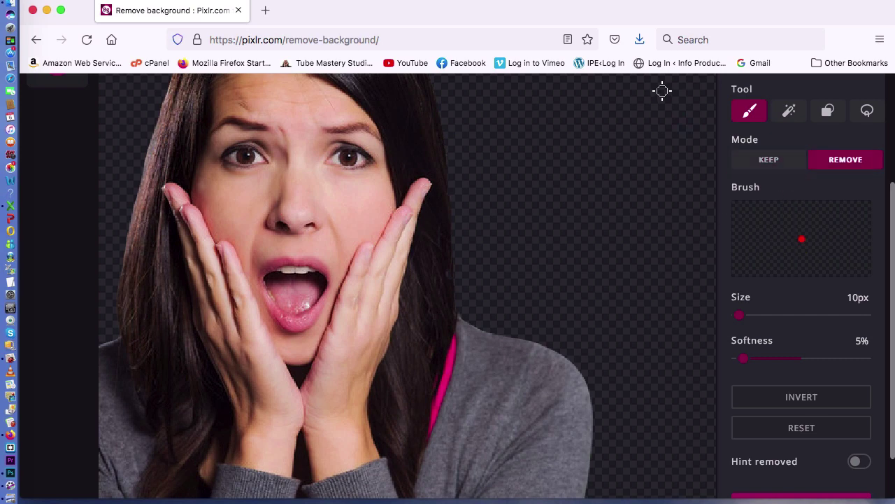
{"action": "scroll", "coordinate": [663, 91], "scroll_direction": "down", "scroll_amount": 5}
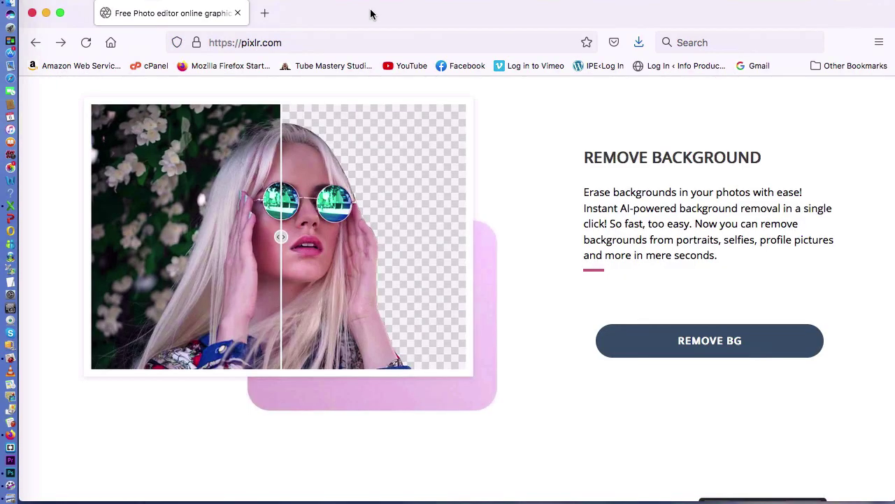
Preview affiliate.png from the desktop to check its original background, and close the preview.
{"action": "left_click_drag", "start_coordinate": [370, 13], "coordinate": [589, 14]}
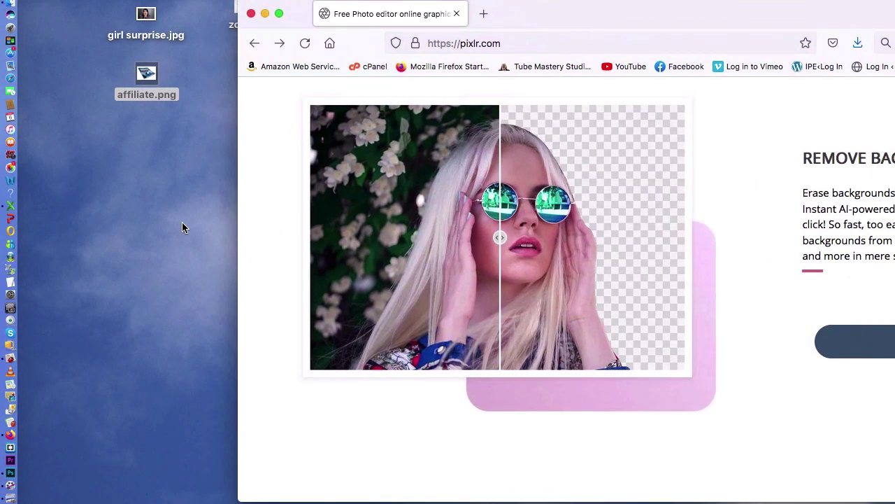
{"action": "left_click", "coordinate": [149, 110]}
{"action": "double_click", "coordinate": [147, 83]}
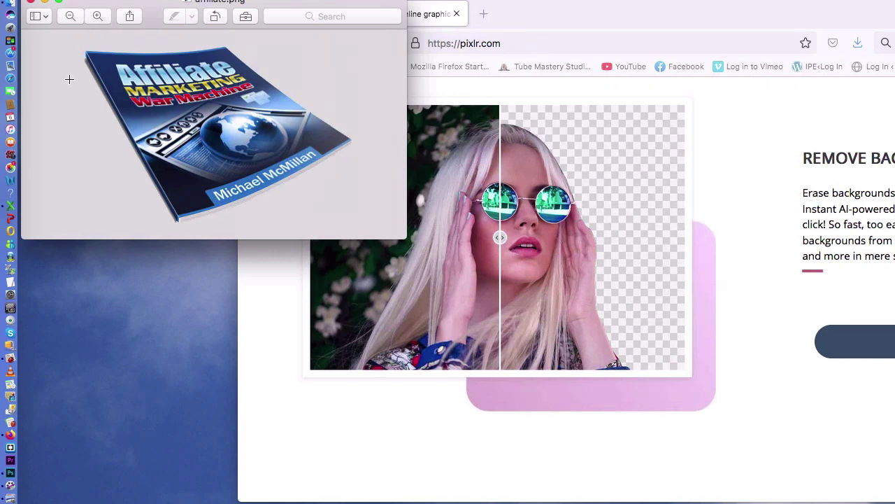
{"action": "left_click", "coordinate": [30, 2]}
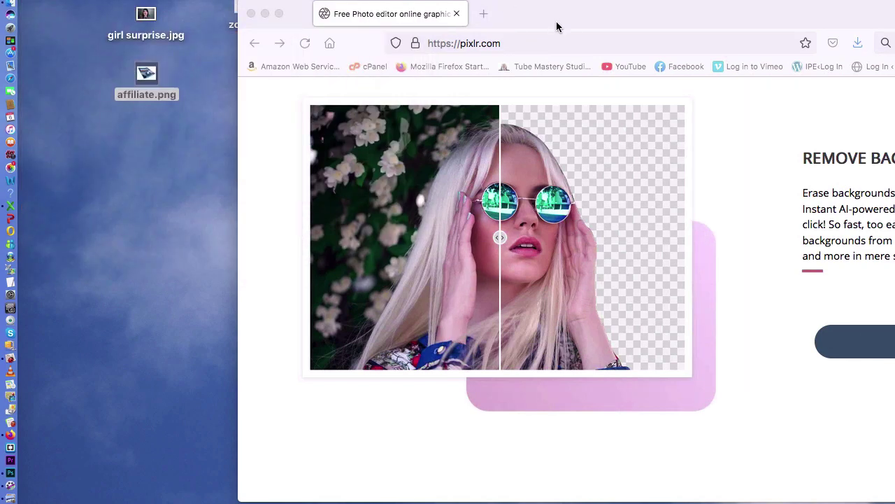
Open the Remove BG tool and load affiliate.png from the desktop for automatic background removal.
{"action": "left_click_drag", "start_coordinate": [556, 27], "coordinate": [334, 25]}
{"action": "left_click", "coordinate": [679, 344]}
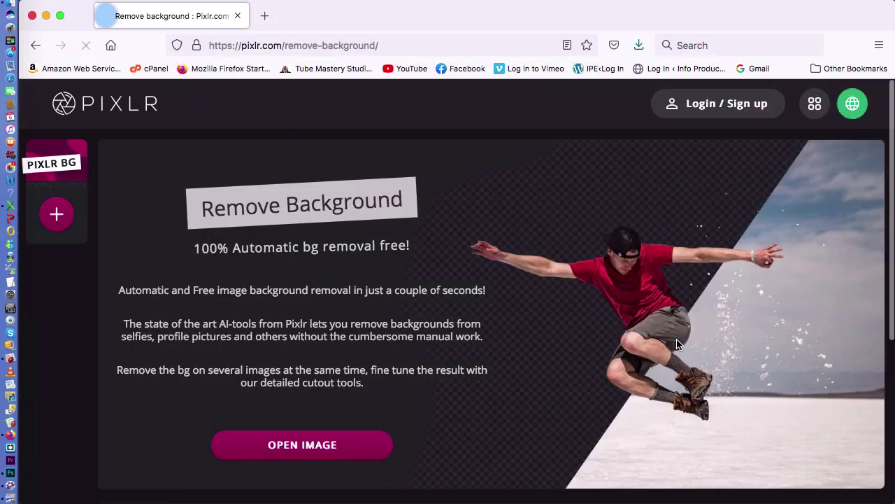
{"action": "left_click_drag", "start_coordinate": [340, 20], "coordinate": [524, 32]}
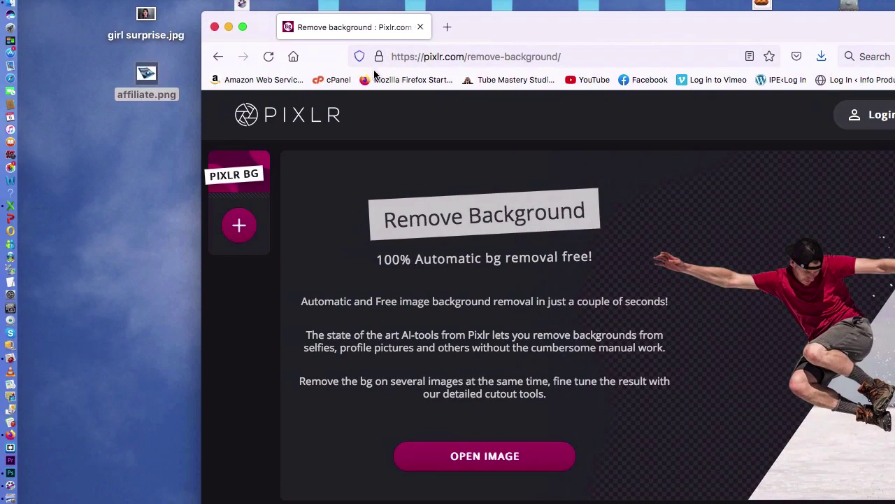
{"action": "left_click_drag", "start_coordinate": [148, 73], "coordinate": [609, 298]}
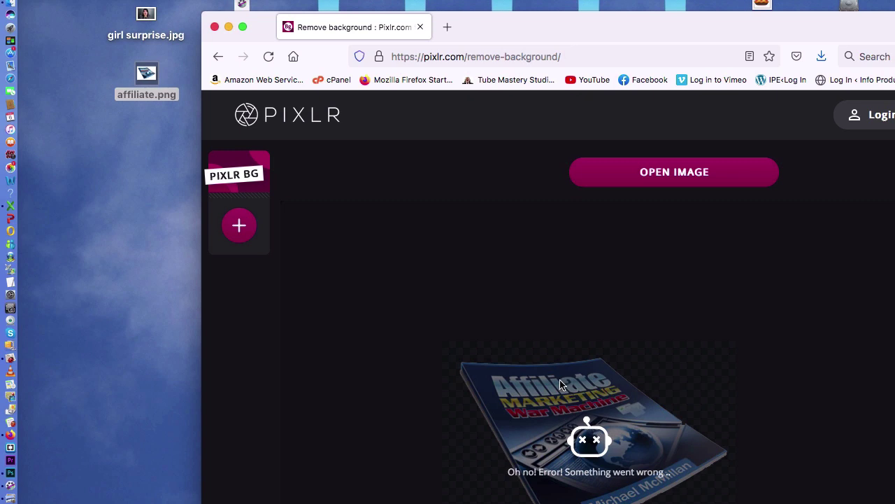
{"action": "left_click_drag", "start_coordinate": [145, 79], "coordinate": [547, 325]}
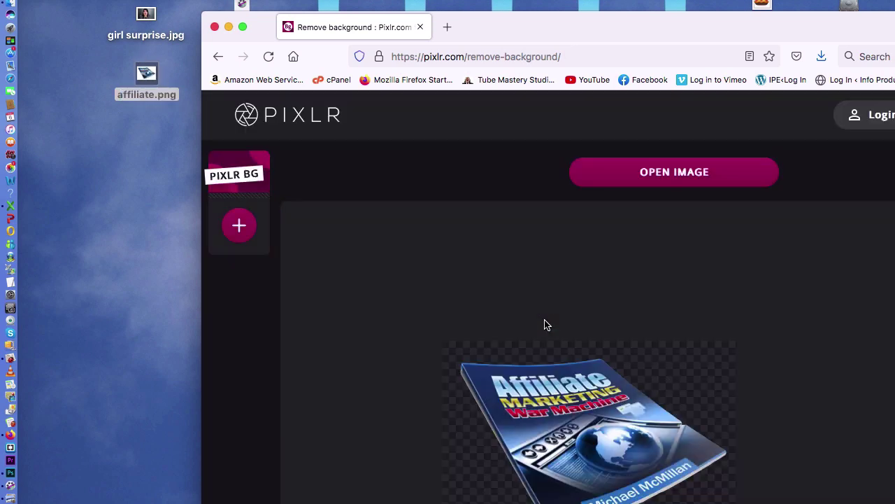
Examine the book cover cutout's edges both close up and as a whole image.
{"action": "double_click", "coordinate": [612, 27]}
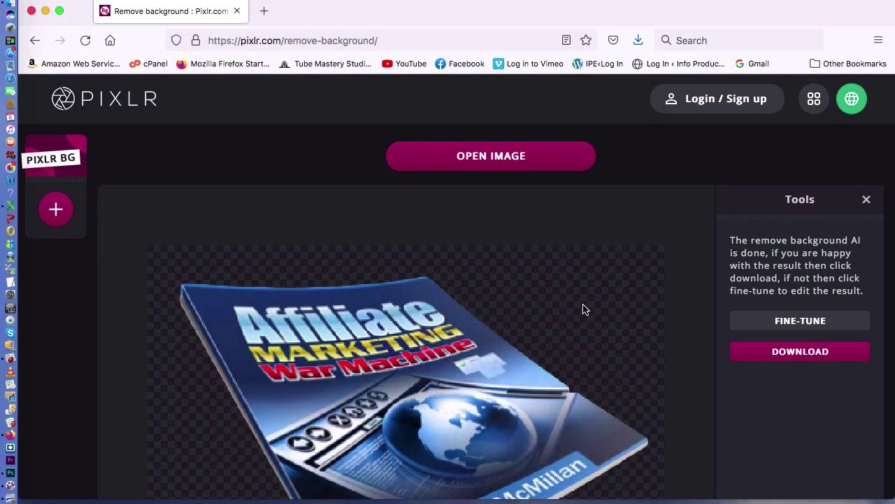
{"action": "scroll", "coordinate": [805, 428], "scroll_direction": "down", "scroll_amount": 3}
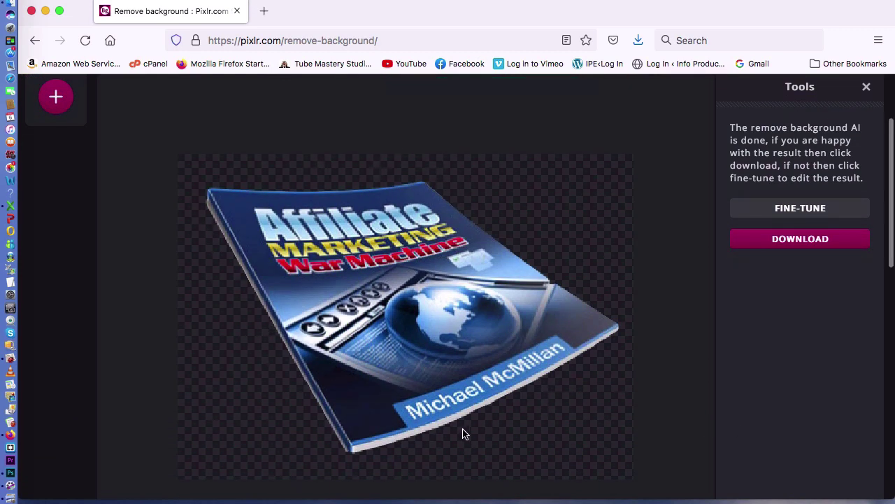
{"action": "scroll", "coordinate": [462, 434], "scroll_direction": "down", "scroll_amount": 5}
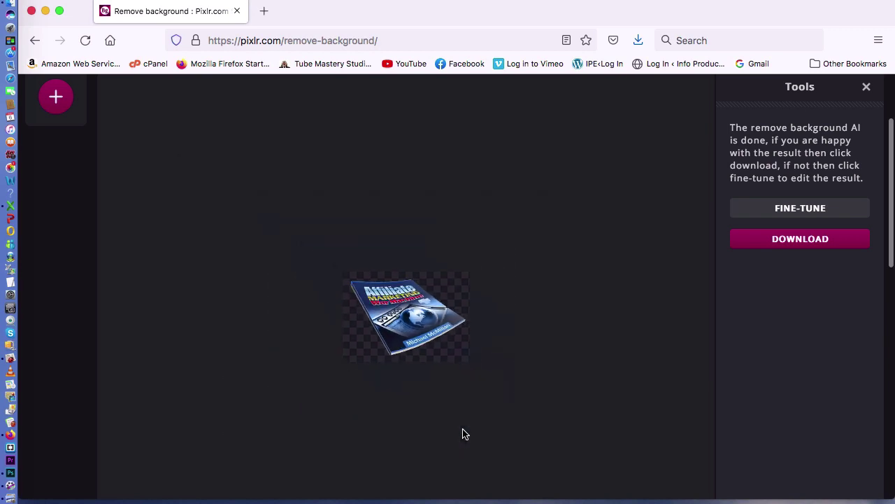
{"action": "scroll", "coordinate": [462, 434], "scroll_direction": "up", "scroll_amount": 3}
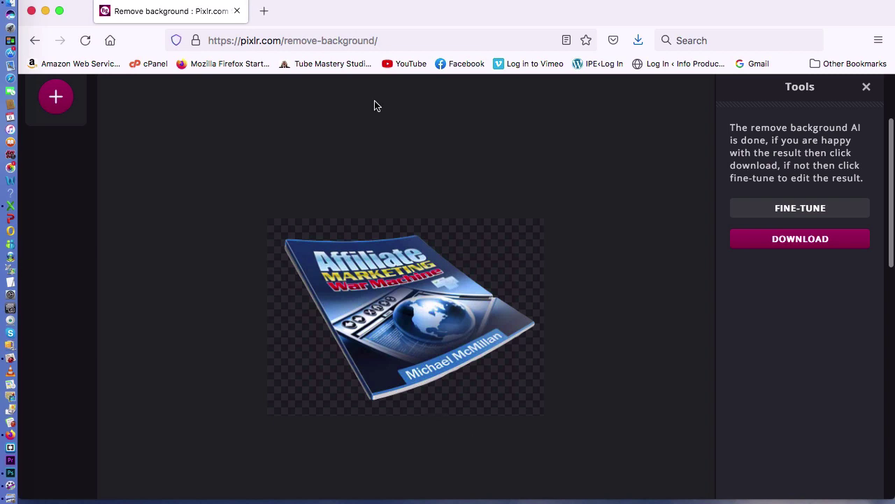
Preview the original affiliate.png and girl surprise.jpg from the desktop to compare their backgrounds with the cutout.
{"action": "left_click_drag", "start_coordinate": [344, 18], "coordinate": [549, 23]}
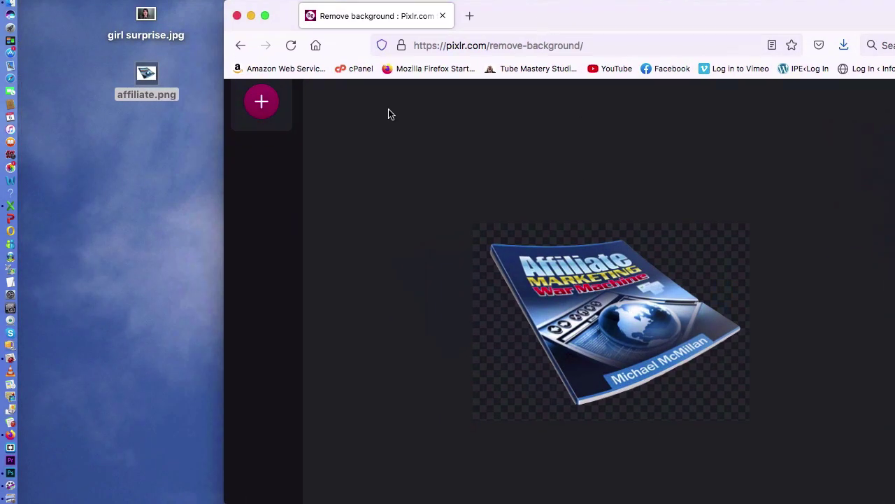
{"action": "left_click", "coordinate": [148, 82]}
{"action": "double_click", "coordinate": [147, 82]}
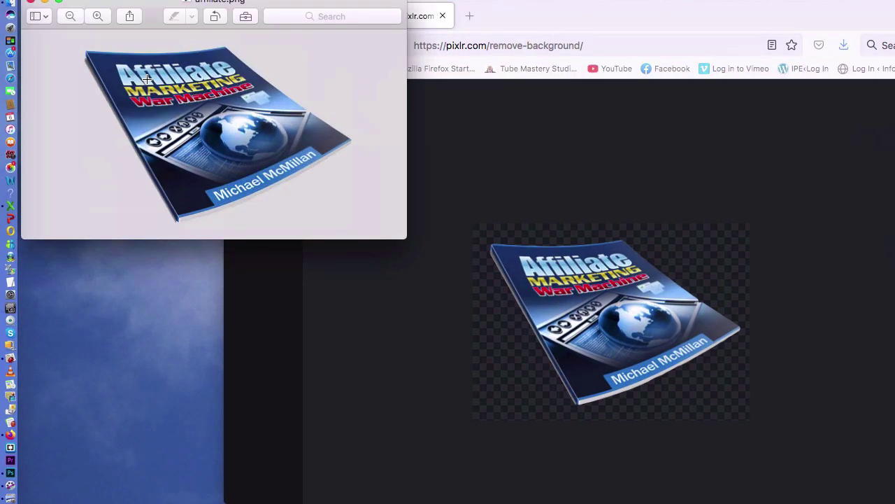
{"action": "key", "text": "super+w"}
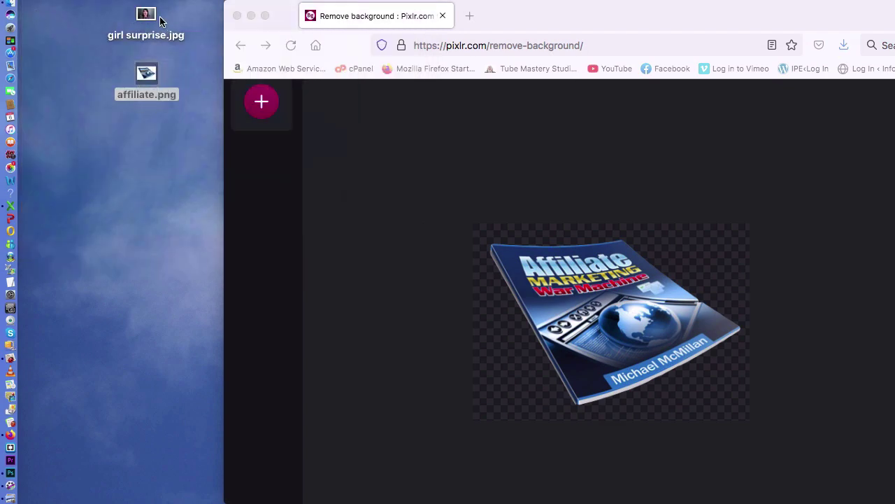
{"action": "double_click", "coordinate": [145, 17]}
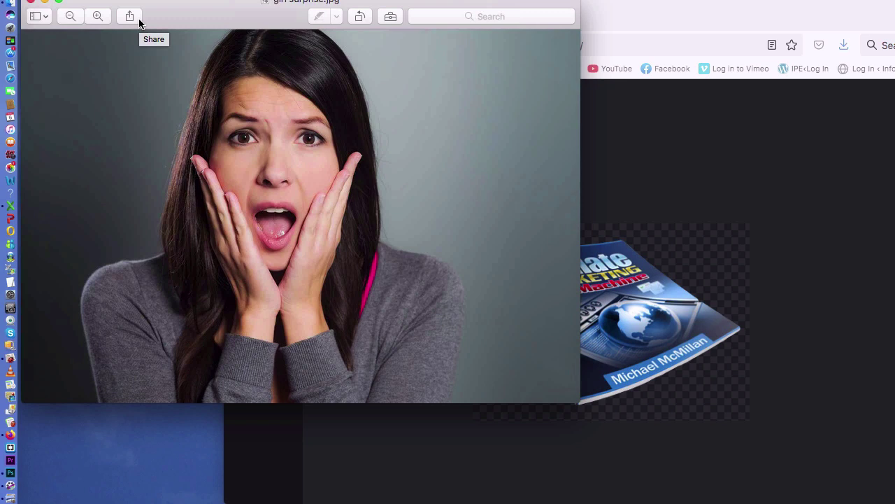
{"action": "left_click", "coordinate": [30, 2]}
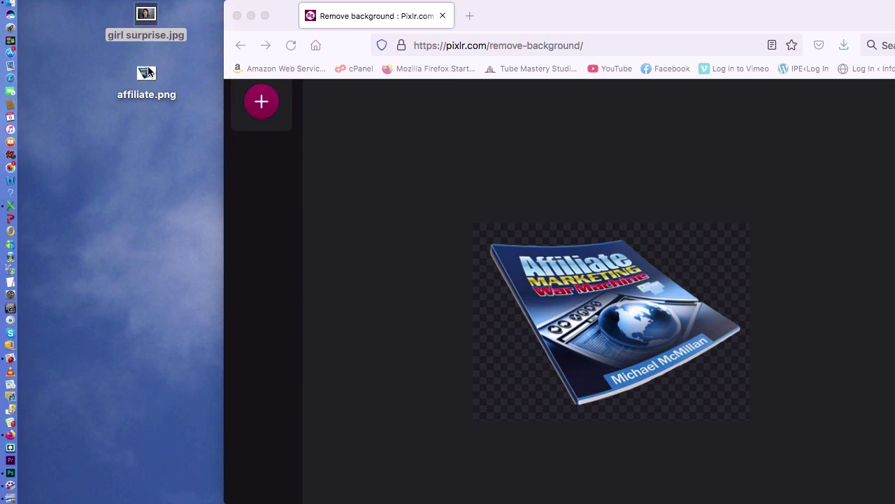
{"action": "left_click_drag", "start_coordinate": [536, 23], "coordinate": [328, 16]}
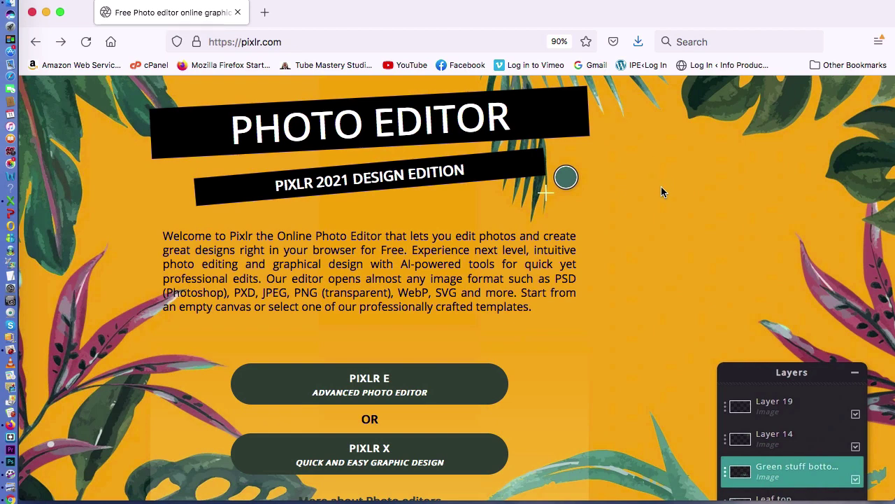
Launch the Pixlr E advanced photo editor from the home page and start creating a new image.
{"action": "scroll", "coordinate": [662, 189], "scroll_direction": "up", "scroll_amount": 2}
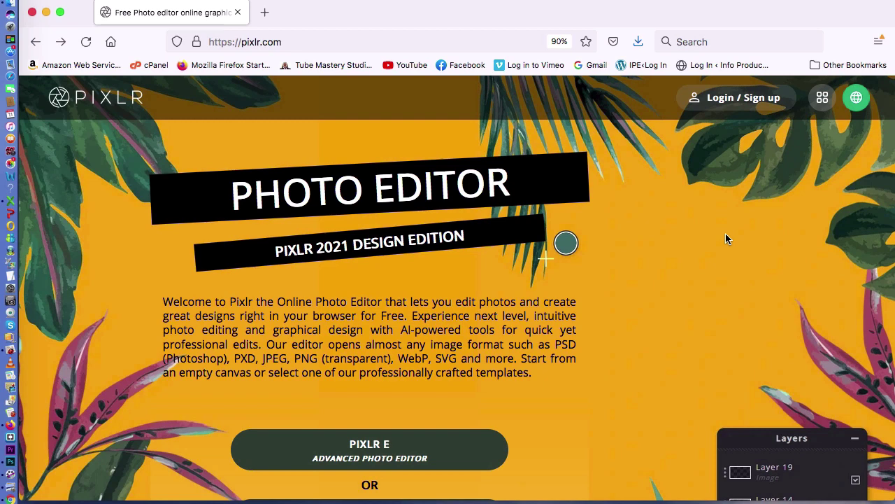
{"action": "scroll", "coordinate": [725, 240], "scroll_direction": "down", "scroll_amount": 2}
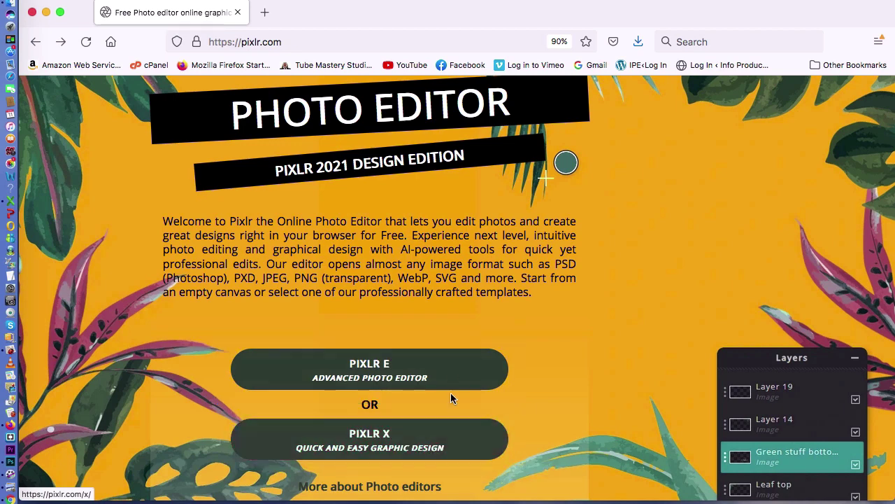
{"action": "left_click", "coordinate": [452, 369]}
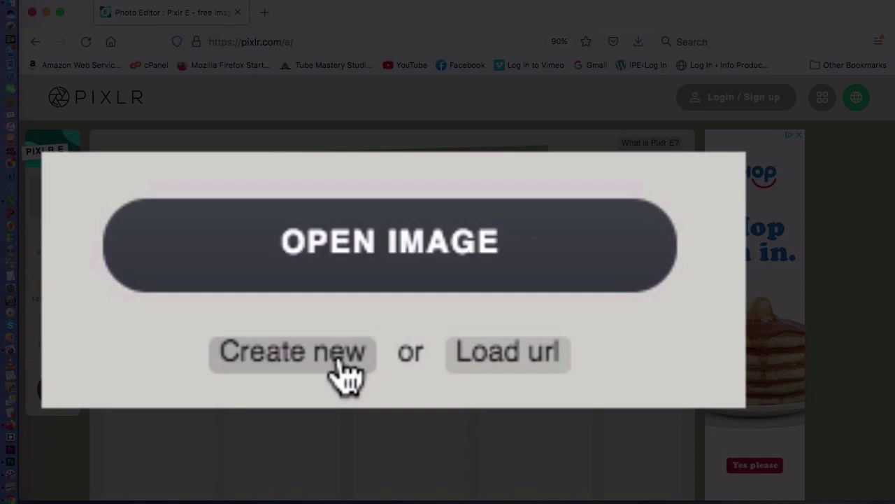
{"action": "left_click", "coordinate": [343, 364]}
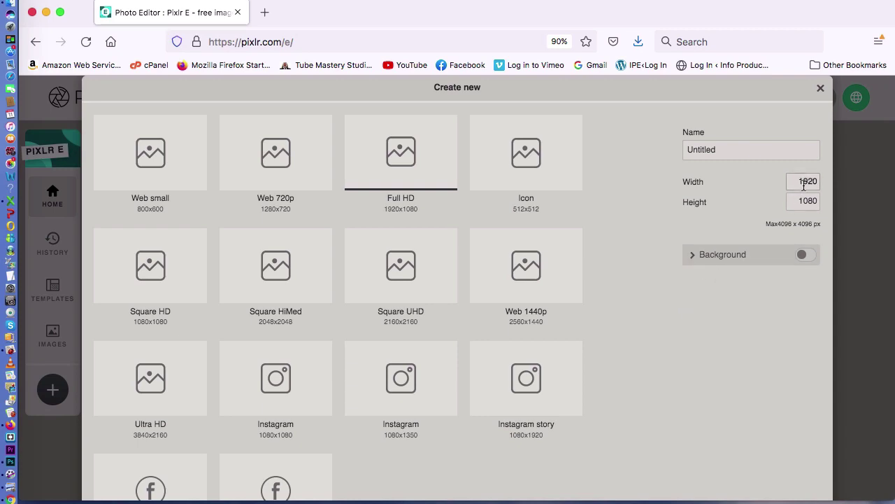
Create a new blank image using the Web 720p preset of 1280 x 720 pixels.
{"action": "left_click_drag", "start_coordinate": [796, 182], "coordinate": [819, 181]}
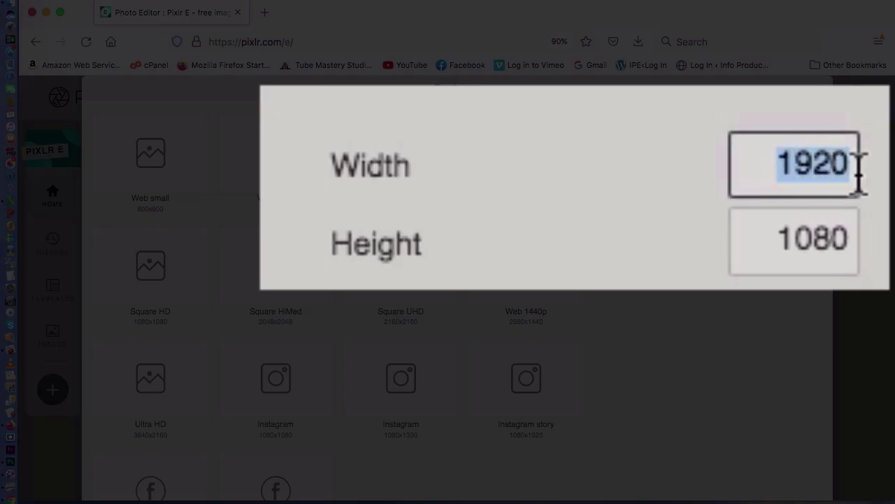
{"action": "left_click", "coordinate": [797, 201]}
{"action": "left_click_drag", "start_coordinate": [775, 238], "coordinate": [879, 236]}
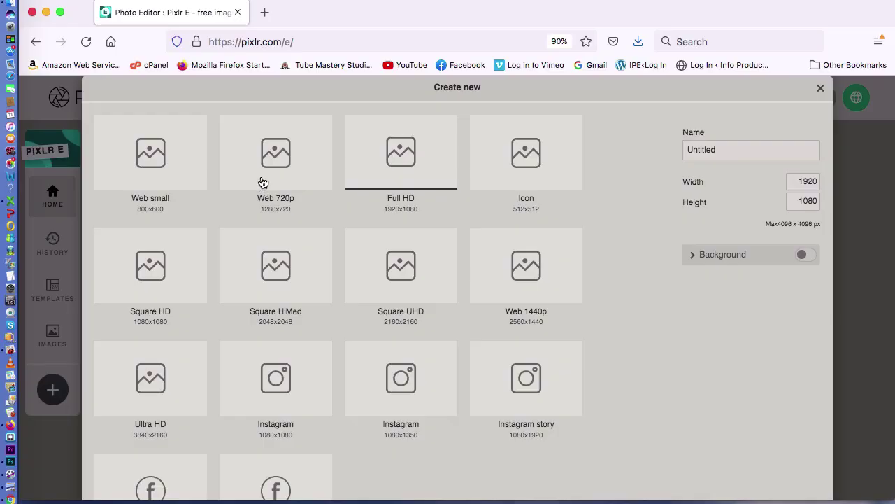
{"action": "left_click", "coordinate": [276, 175]}
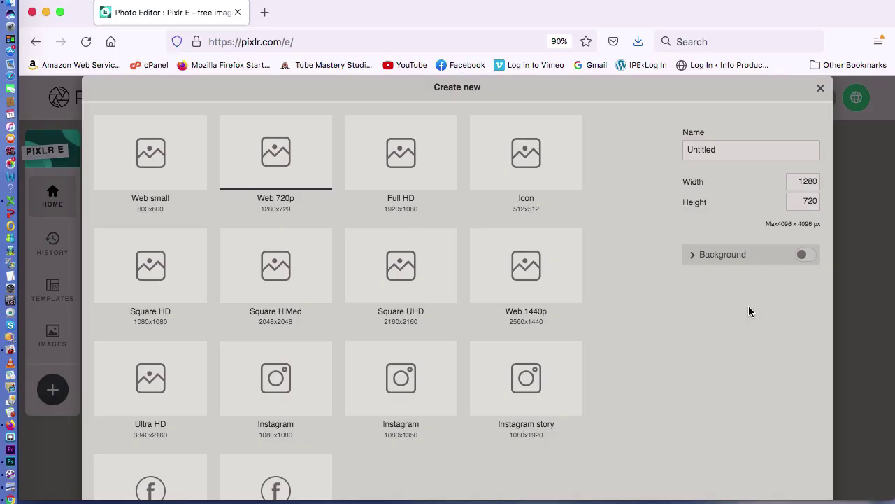
{"action": "scroll", "coordinate": [749, 310], "scroll_direction": "down", "scroll_amount": 3}
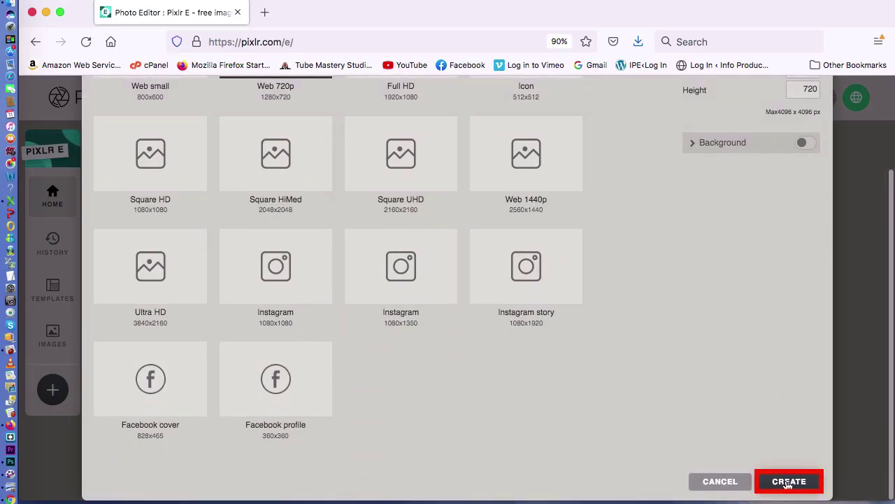
{"action": "left_click", "coordinate": [789, 481]}
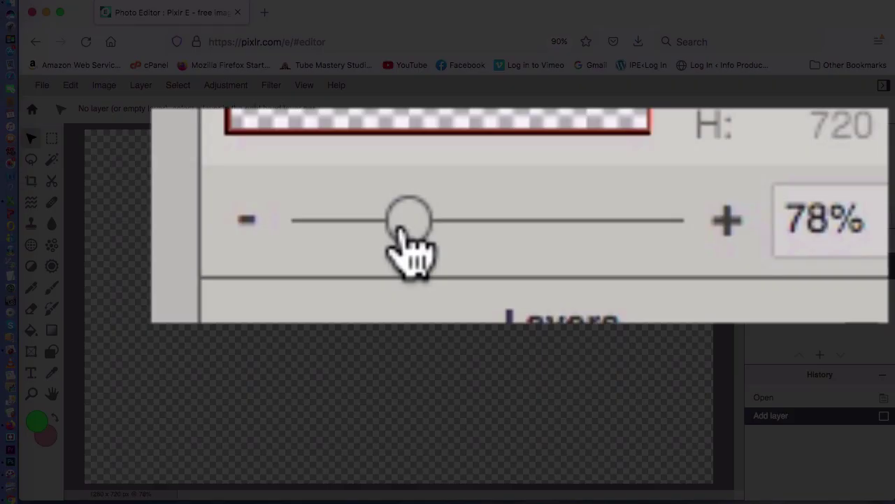
Rename the blank image's only layer as "black".
{"action": "left_click_drag", "start_coordinate": [790, 225], "coordinate": [789, 220]}
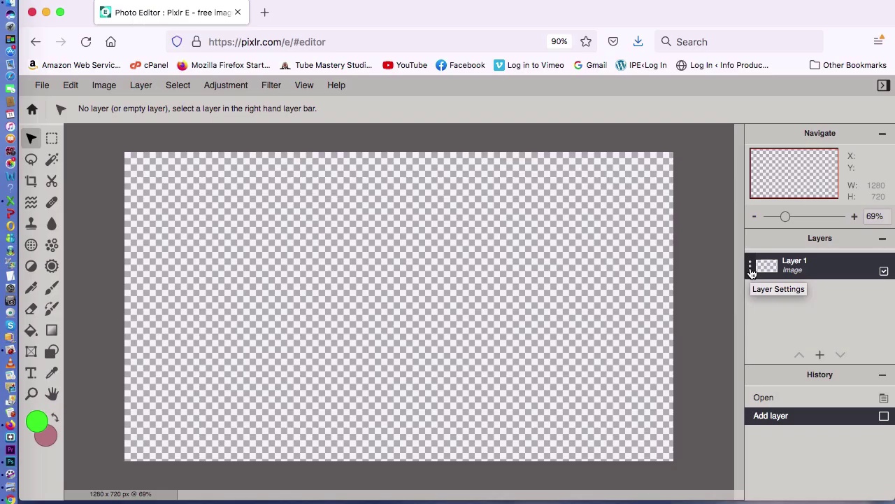
{"action": "left_click", "coordinate": [753, 267]}
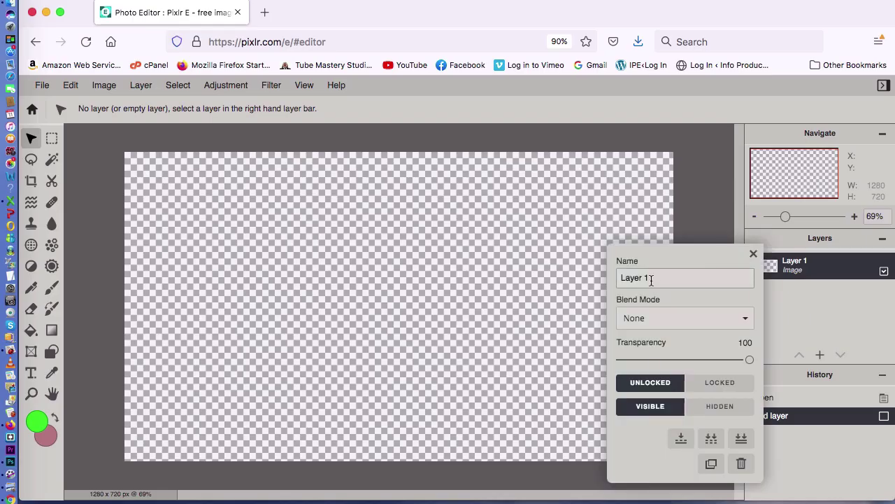
{"action": "left_click_drag", "start_coordinate": [652, 279], "coordinate": [612, 279]}
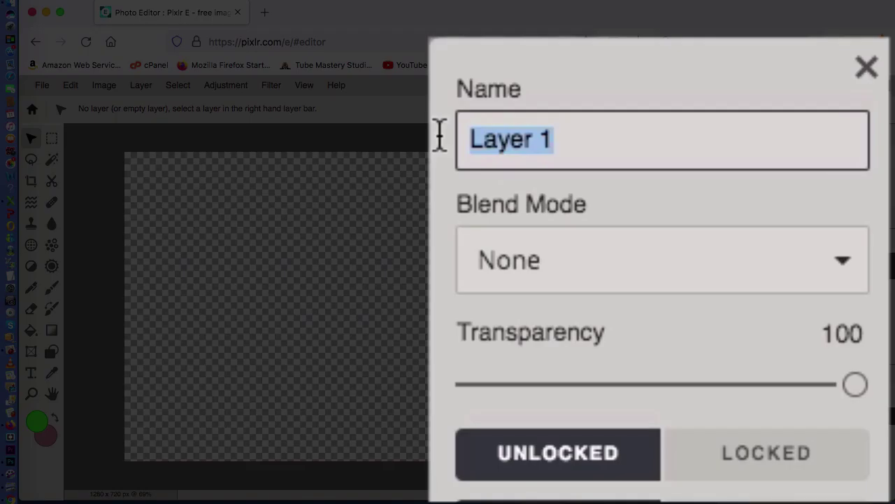
{"action": "type", "text": "black"}
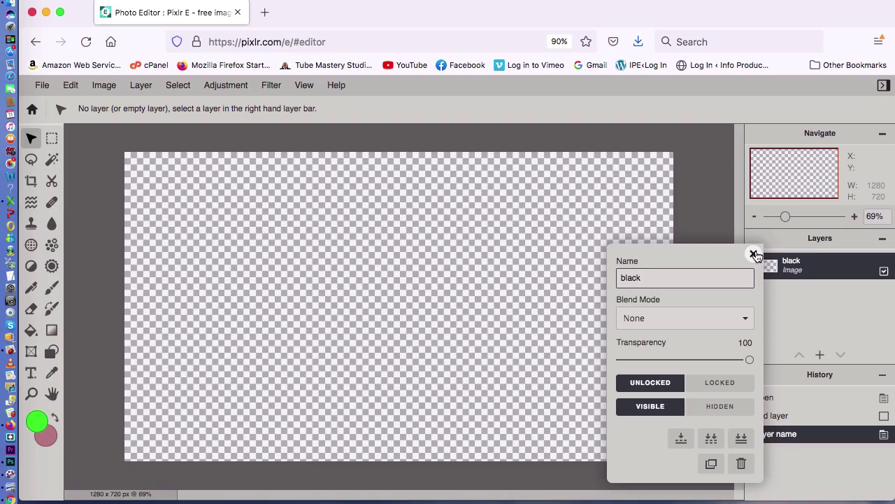
{"action": "left_click", "coordinate": [754, 254]}
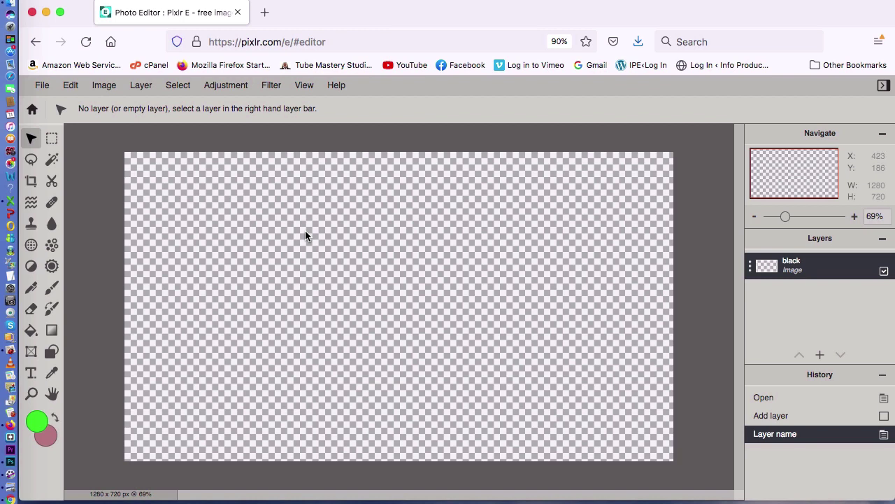
Try out darker and lighter workspace colors in the preferences and return to the third swatch, mid-grey.
{"action": "left_click", "coordinate": [71, 86]}
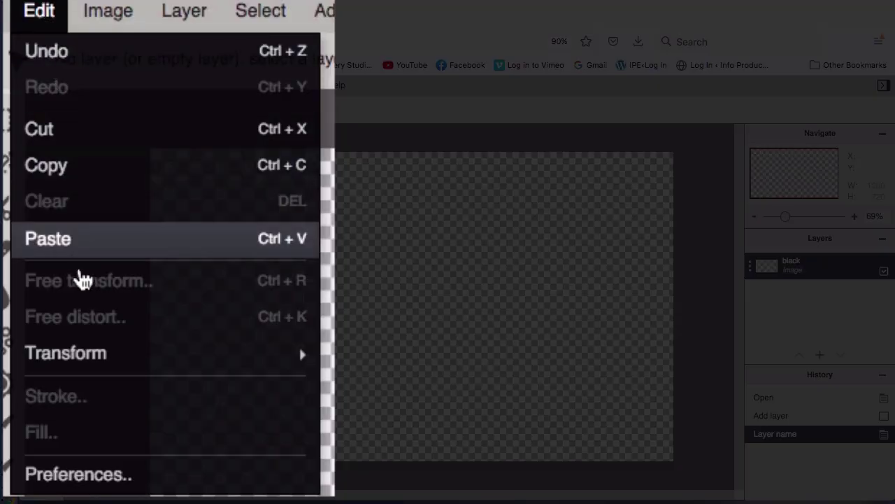
{"action": "left_click", "coordinate": [101, 475]}
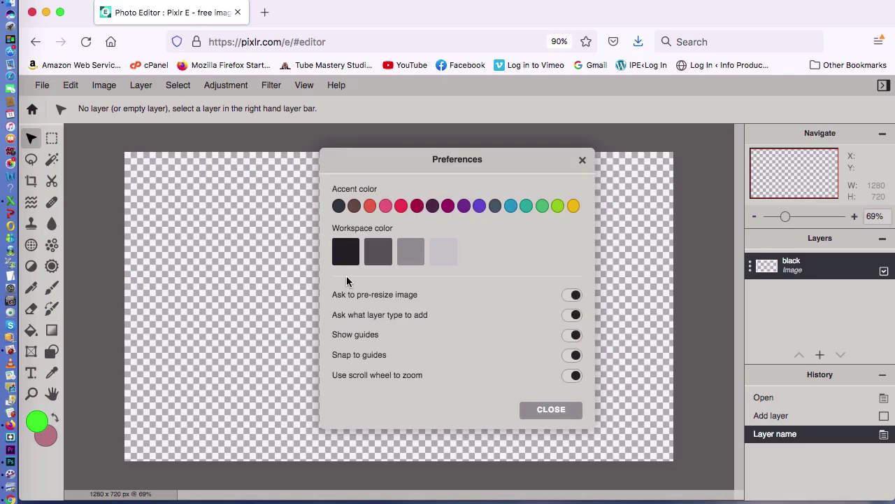
{"action": "left_click", "coordinate": [348, 252]}
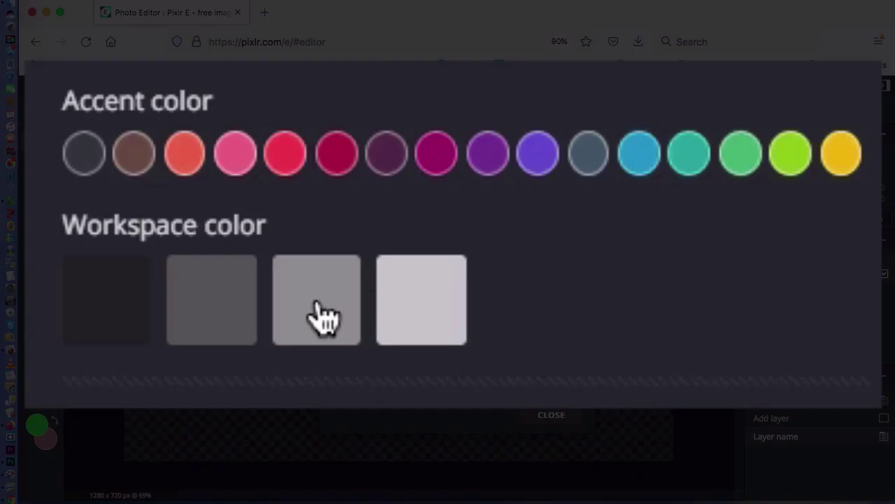
{"action": "left_click", "coordinate": [318, 308]}
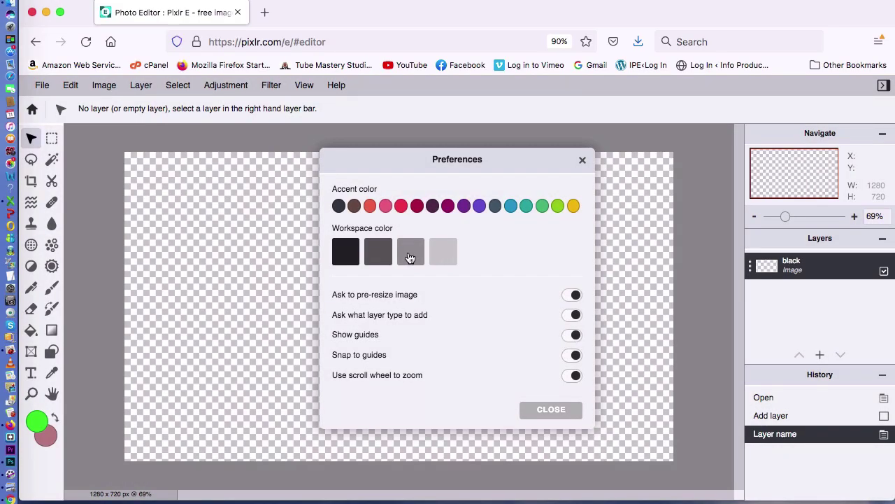
{"action": "left_click", "coordinate": [410, 258]}
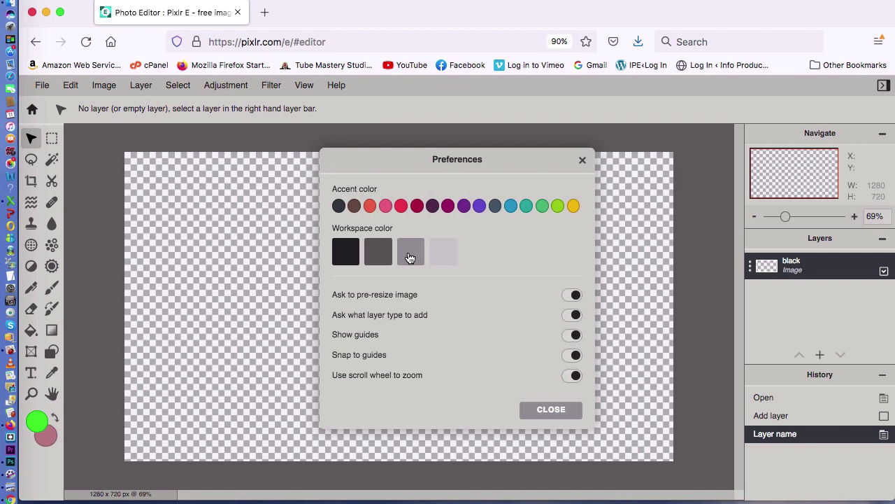
{"action": "left_click", "coordinate": [552, 410]}
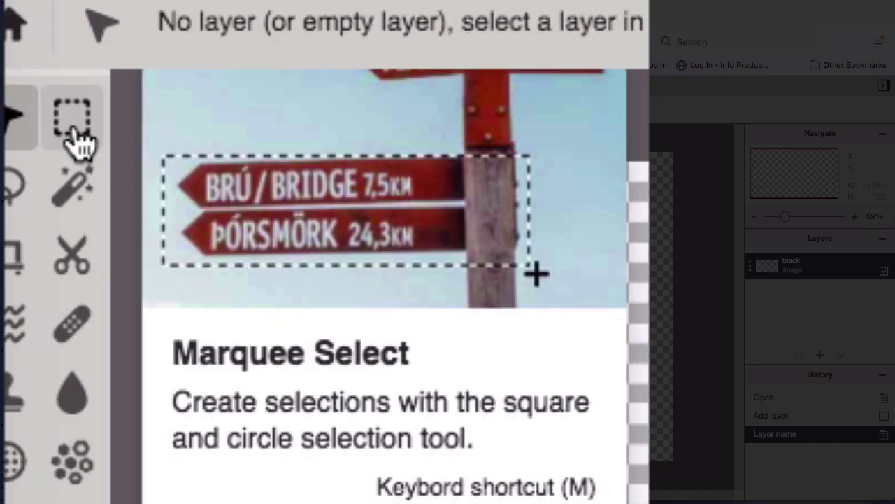
Draw a rectangular marquee of about 1188 x 630 px just inside the canvas edges and invert the selection.
{"action": "left_click", "coordinate": [73, 133]}
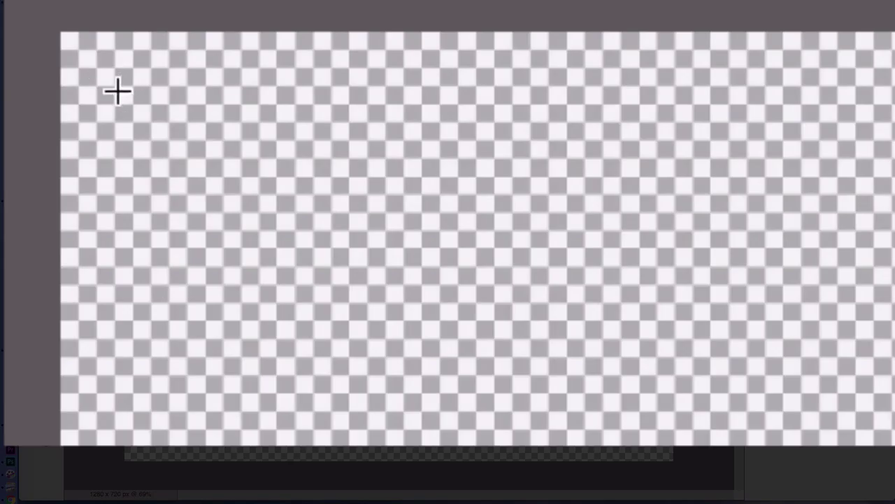
{"action": "left_click_drag", "start_coordinate": [117, 92], "coordinate": [806, 421]}
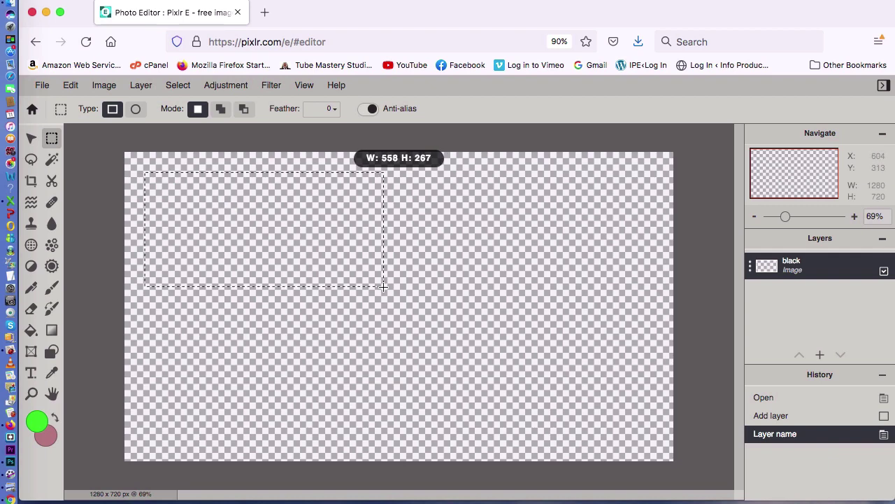
{"action": "left_click_drag", "start_coordinate": [383, 286], "coordinate": [654, 442]}
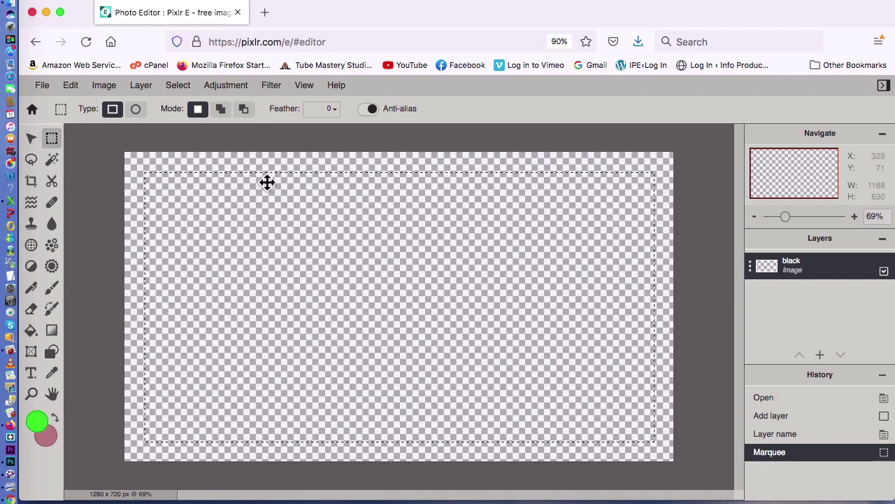
{"action": "left_click", "coordinate": [177, 85]}
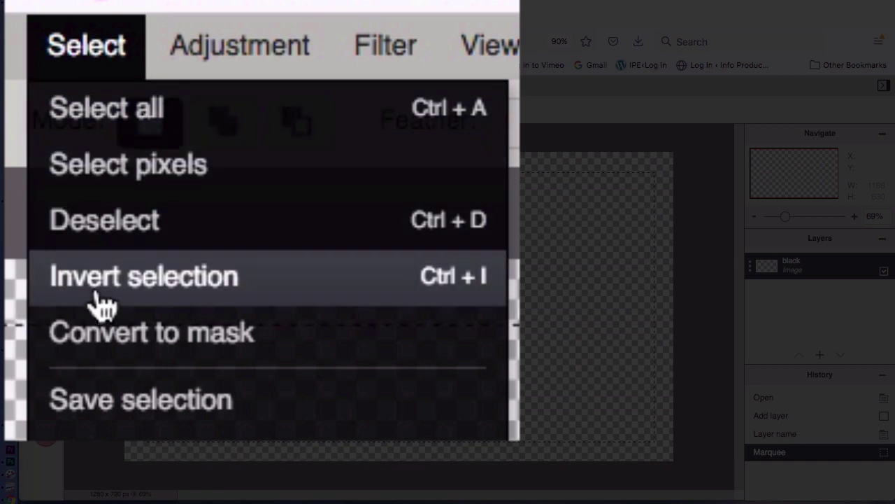
{"action": "left_click", "coordinate": [96, 285]}
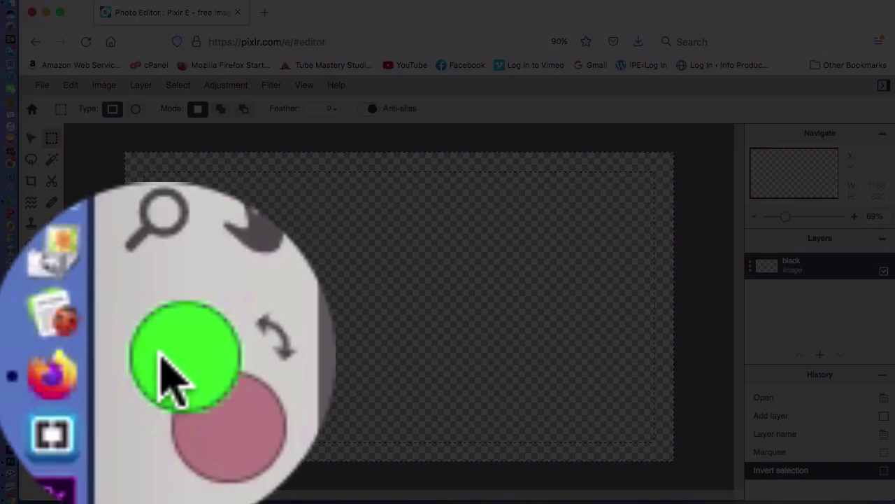
Fill the selected border area on the black layer with black (#000000) and deselect it.
{"action": "left_click", "coordinate": [31, 421]}
{"action": "left_click", "coordinate": [376, 233]}
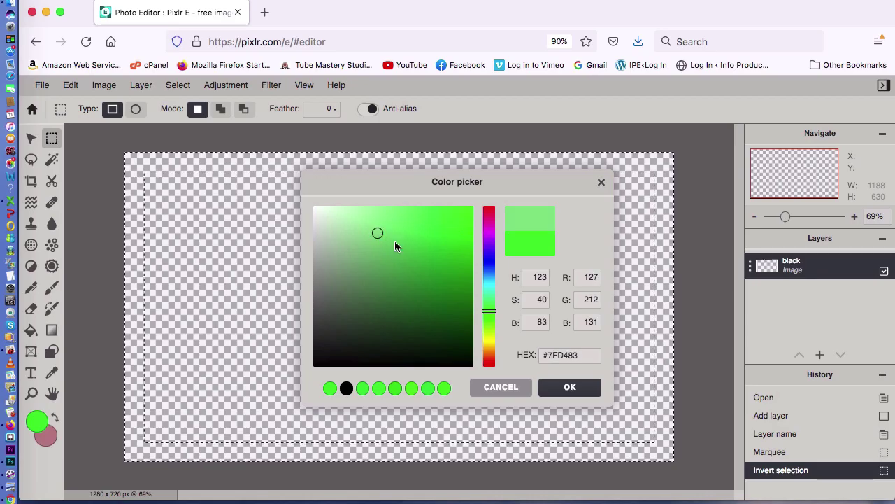
{"action": "left_click_drag", "start_coordinate": [394, 241], "coordinate": [474, 368]}
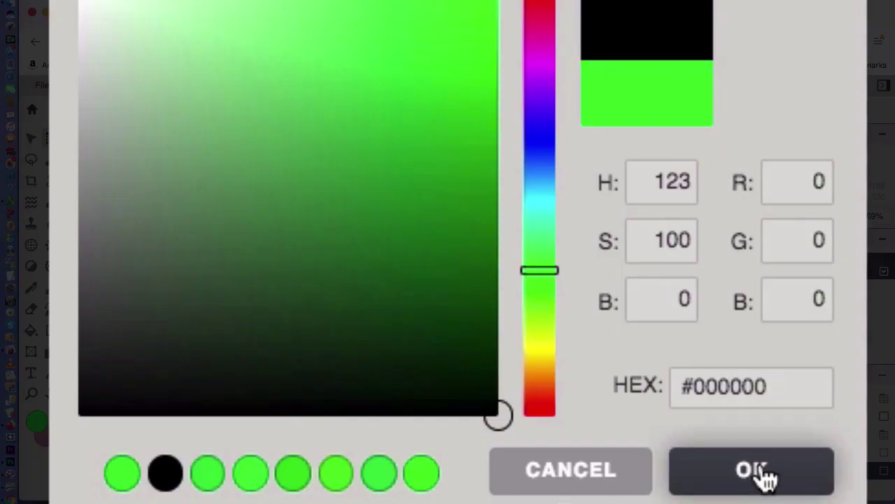
{"action": "left_click", "coordinate": [762, 478]}
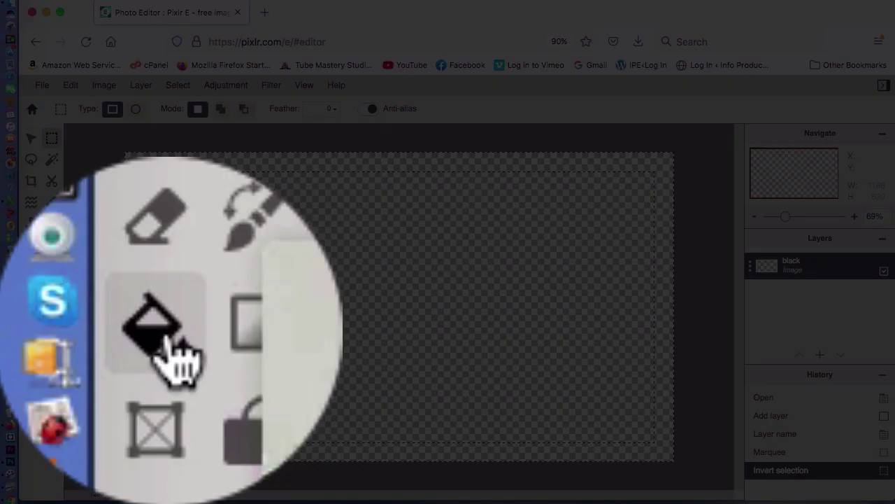
{"action": "left_click", "coordinate": [174, 353]}
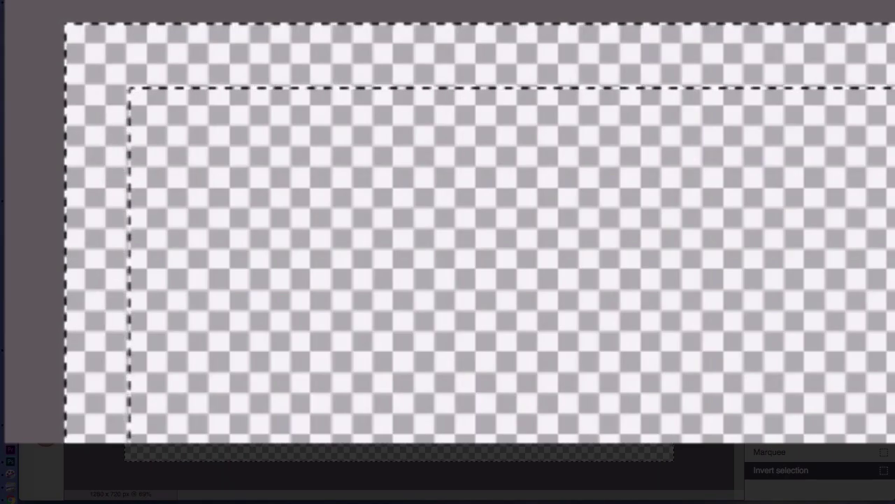
{"action": "left_click", "coordinate": [104, 198]}
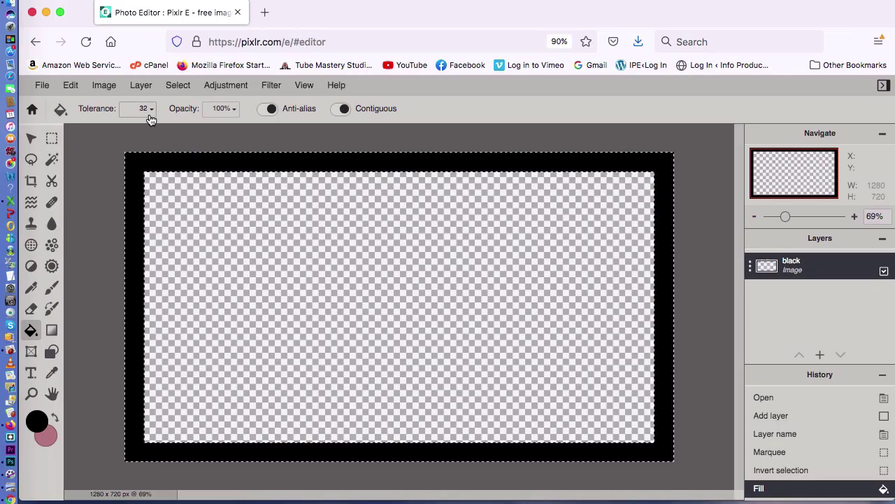
{"action": "left_click", "coordinate": [186, 88]}
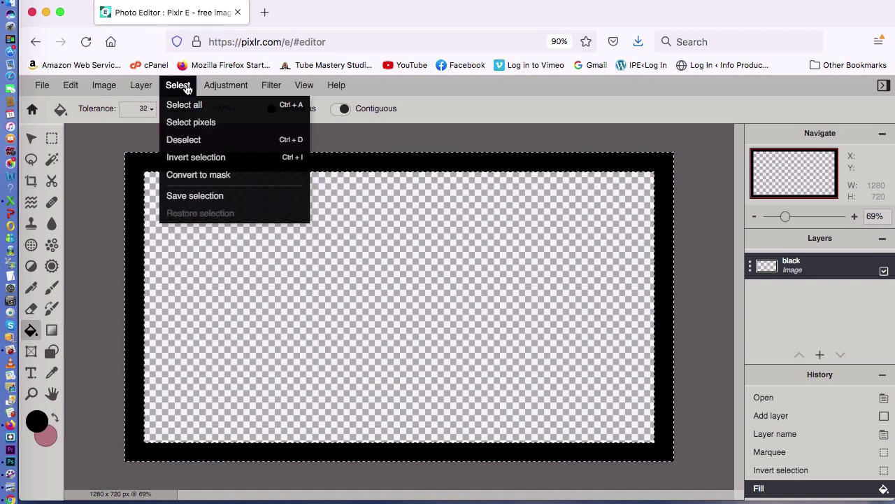
{"action": "left_click", "coordinate": [192, 139]}
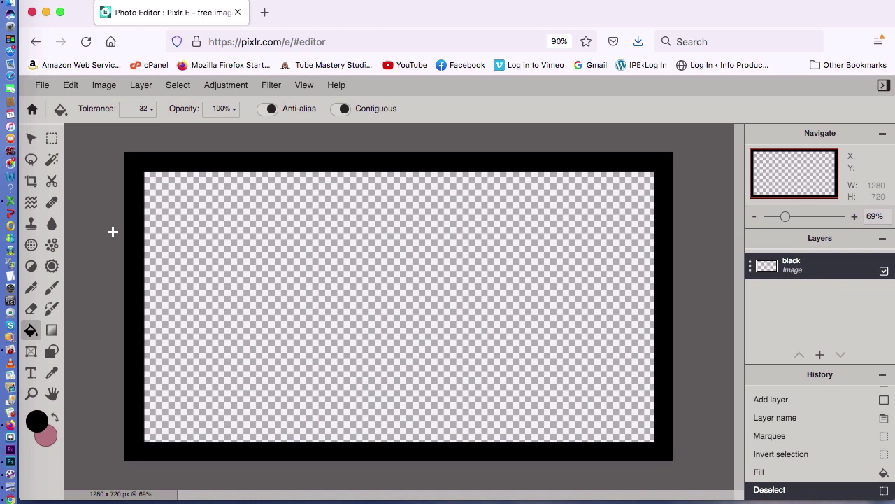
Add an empty layer above the black layer and name it "green".
{"action": "scroll", "coordinate": [350, 249], "scroll_direction": "down", "scroll_amount": 2}
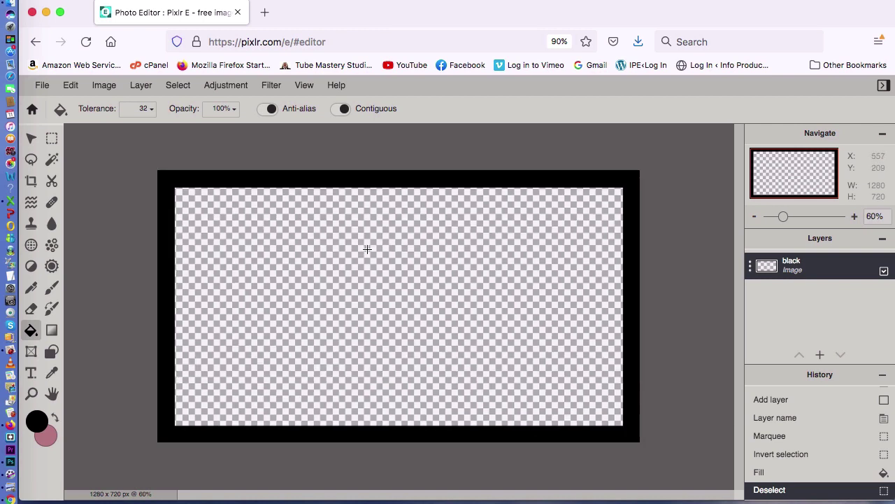
{"action": "left_click_drag", "start_coordinate": [780, 217], "coordinate": [789, 222]}
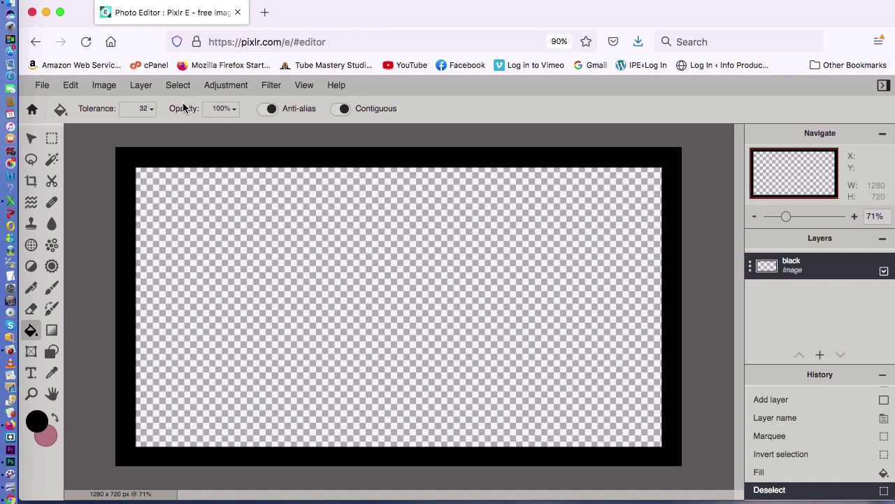
{"action": "left_click", "coordinate": [142, 86]}
{"action": "left_click", "coordinate": [146, 105]}
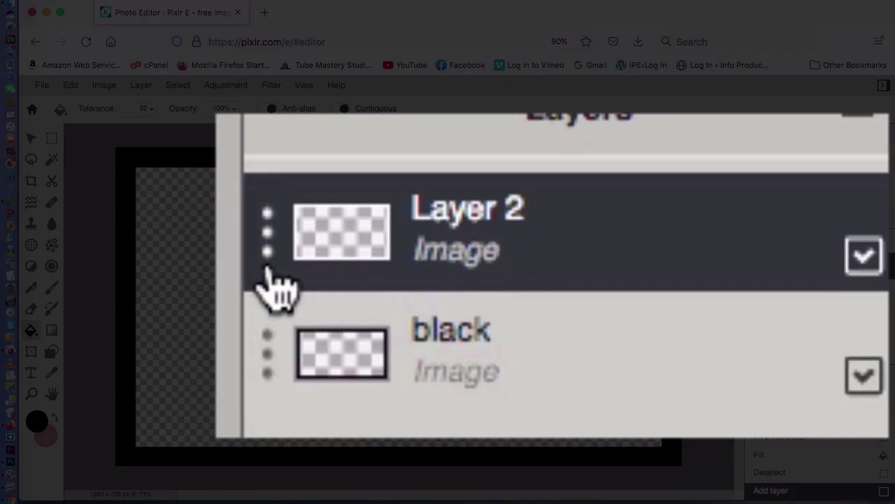
{"action": "left_click", "coordinate": [753, 270]}
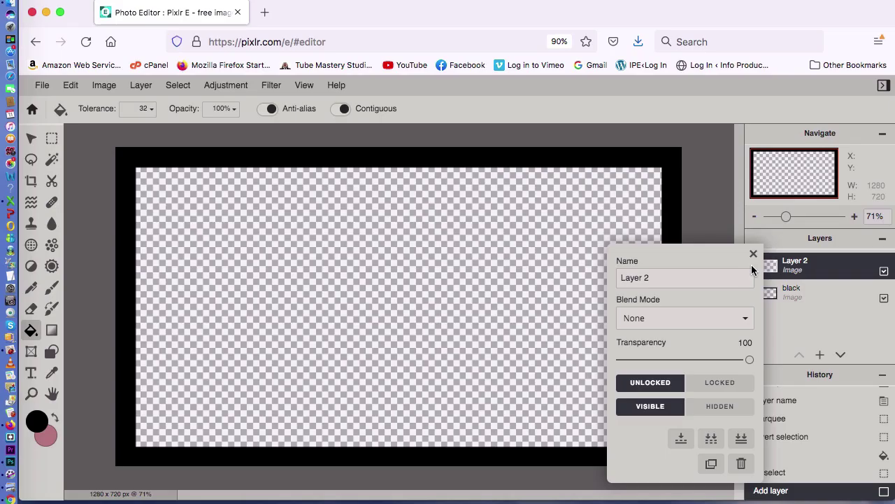
{"action": "left_click", "coordinate": [673, 278]}
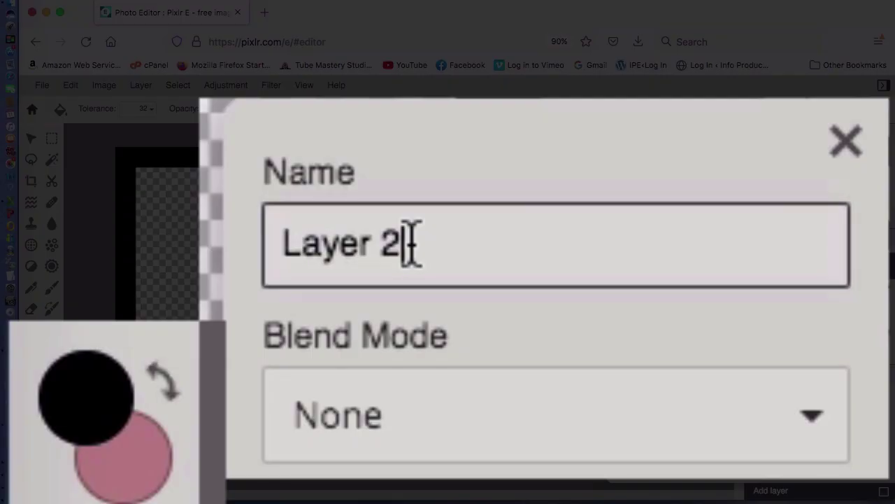
{"action": "left_click_drag", "start_coordinate": [653, 278], "coordinate": [614, 277]}
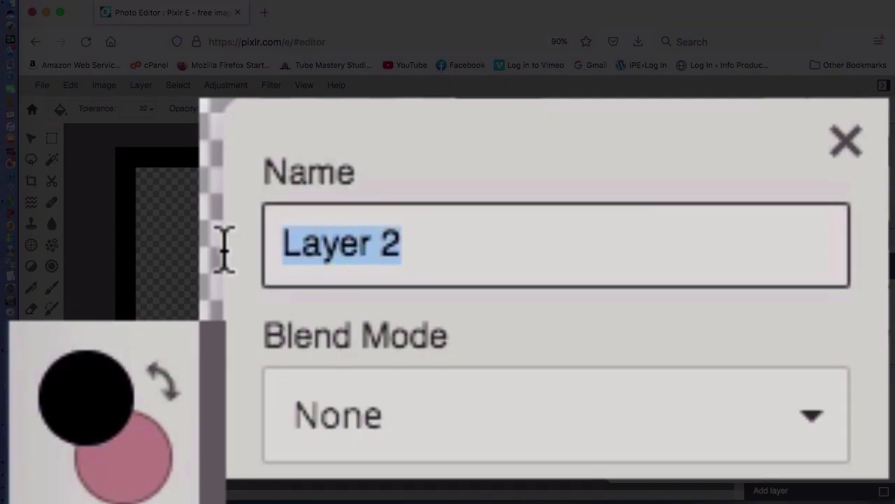
{"action": "type", "text": "green"}
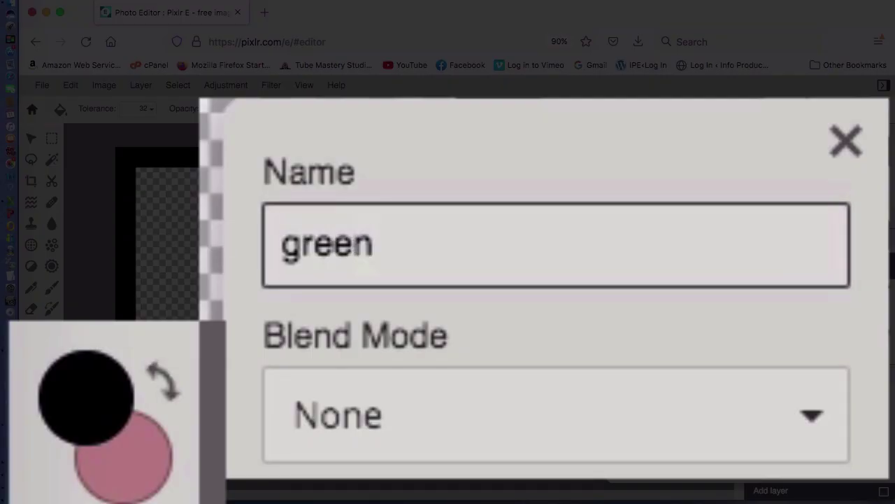
{"action": "key", "text": "Return"}
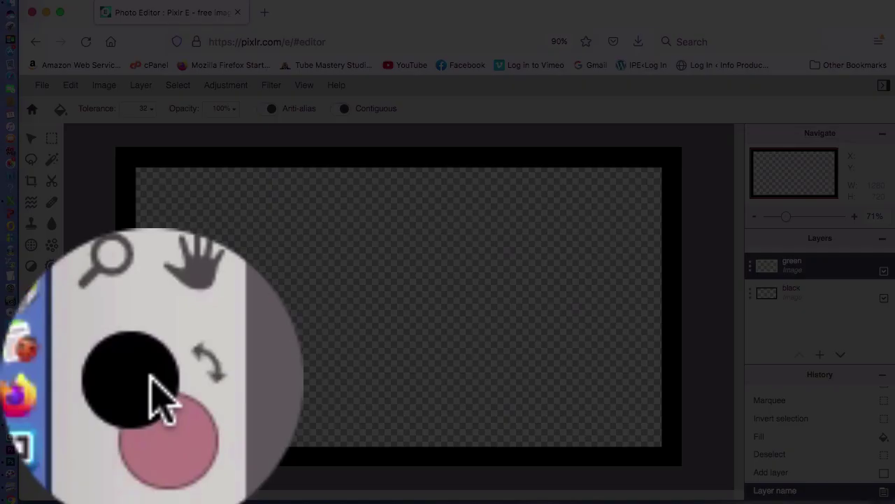
Set the foreground color to bright green, #0FD315, with a hue of 122.
{"action": "left_click", "coordinate": [37, 420]}
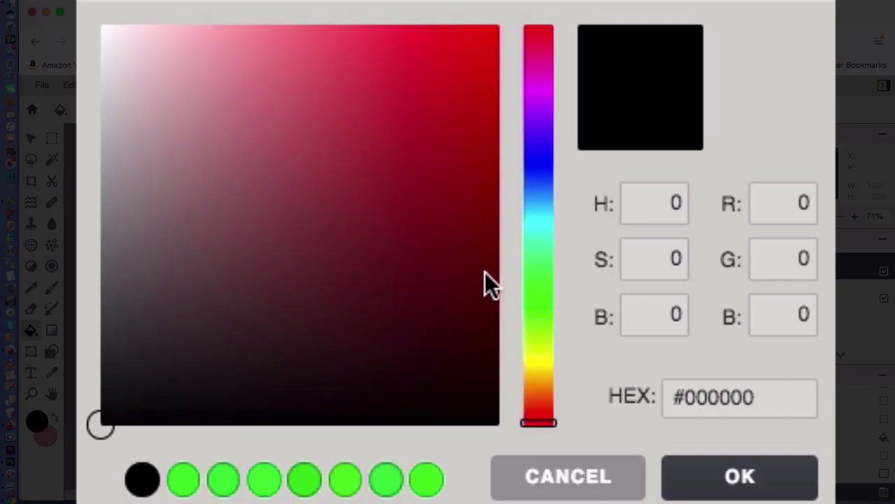
{"action": "left_click_drag", "start_coordinate": [542, 386], "coordinate": [543, 302]}
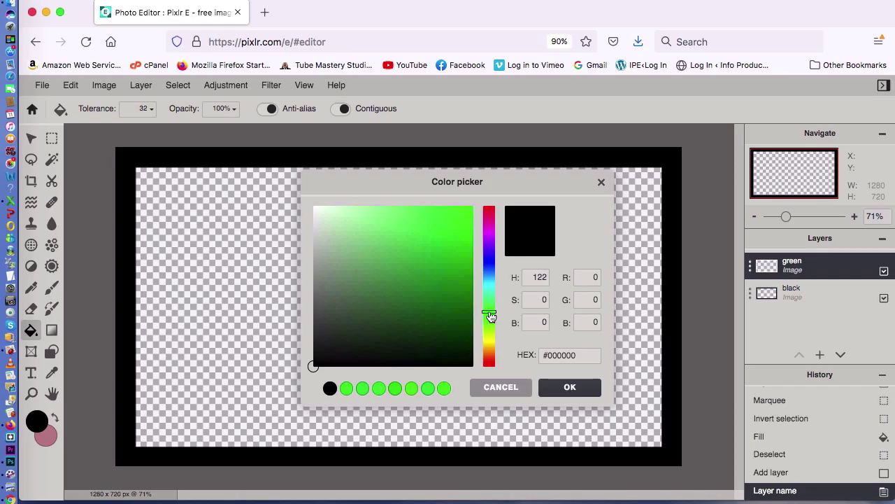
{"action": "left_click", "coordinate": [461, 235]}
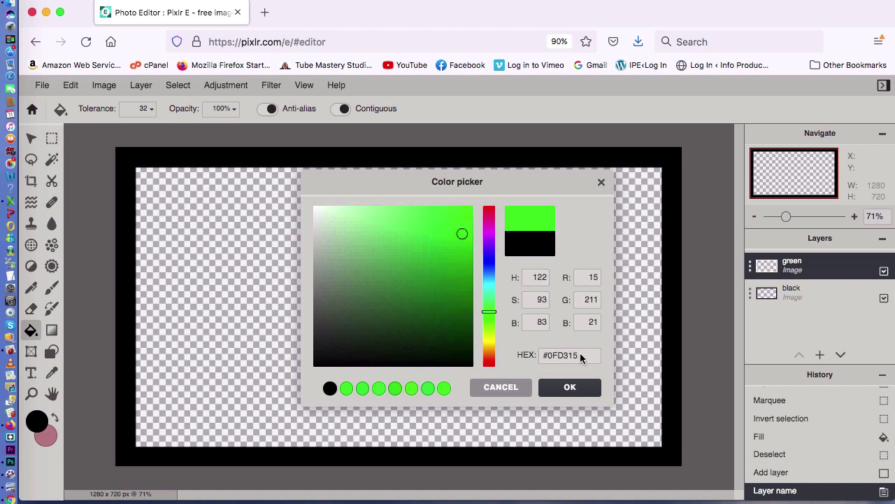
{"action": "left_click", "coordinate": [569, 389]}
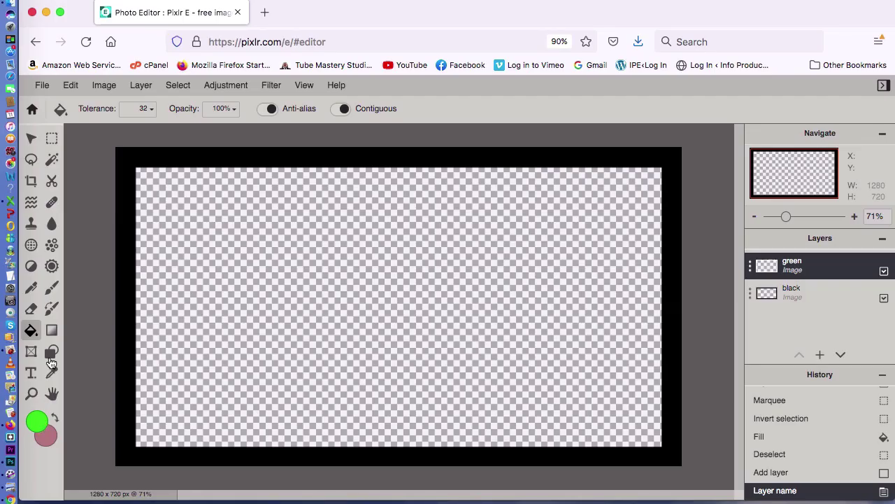
Draw a rectangular marquee of about 1232 x 661 px whose edges lie within the black border.
{"action": "left_click", "coordinate": [52, 138]}
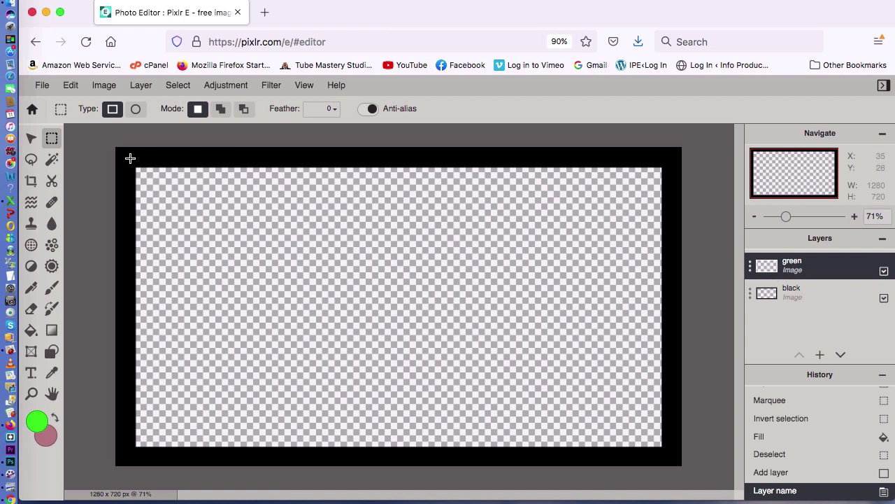
{"action": "left_click_drag", "start_coordinate": [131, 159], "coordinate": [676, 451]}
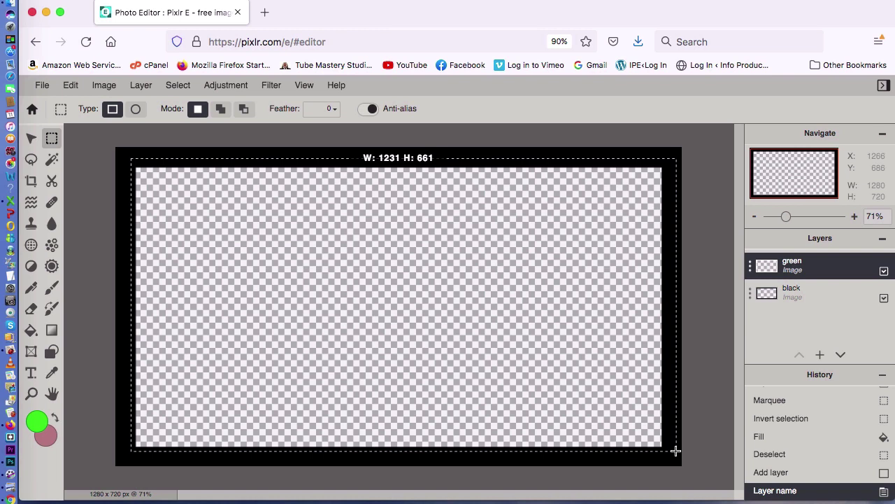
{"action": "left_click_drag", "start_coordinate": [675, 451], "coordinate": [676, 452]}
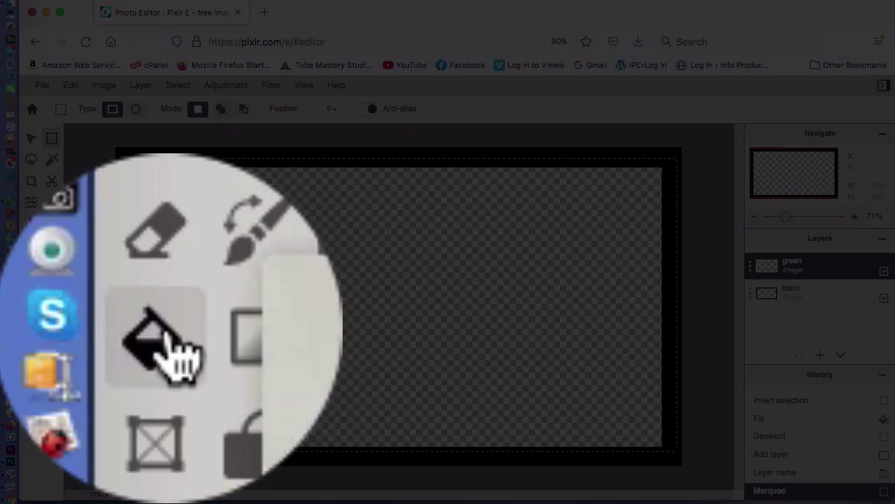
Fill the selected area on the green layer with the bright green foreground color and deselect it.
{"action": "left_click", "coordinate": [32, 267]}
{"action": "scroll", "coordinate": [408, 234], "scroll_direction": "down", "scroll_amount": 1}
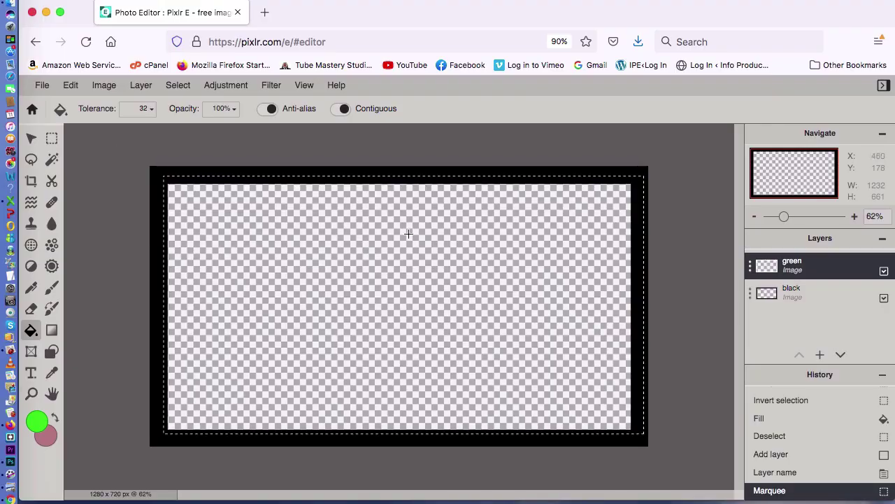
{"action": "left_click", "coordinate": [392, 289]}
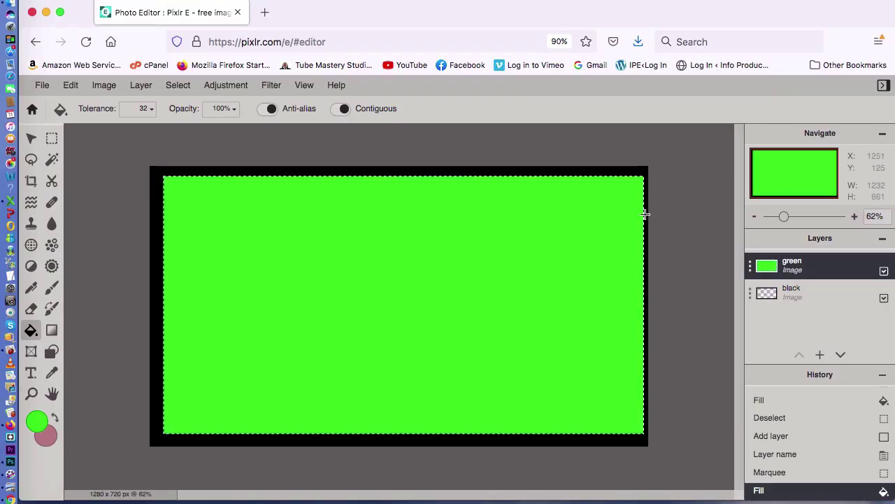
{"action": "left_click_drag", "start_coordinate": [785, 216], "coordinate": [788, 218]}
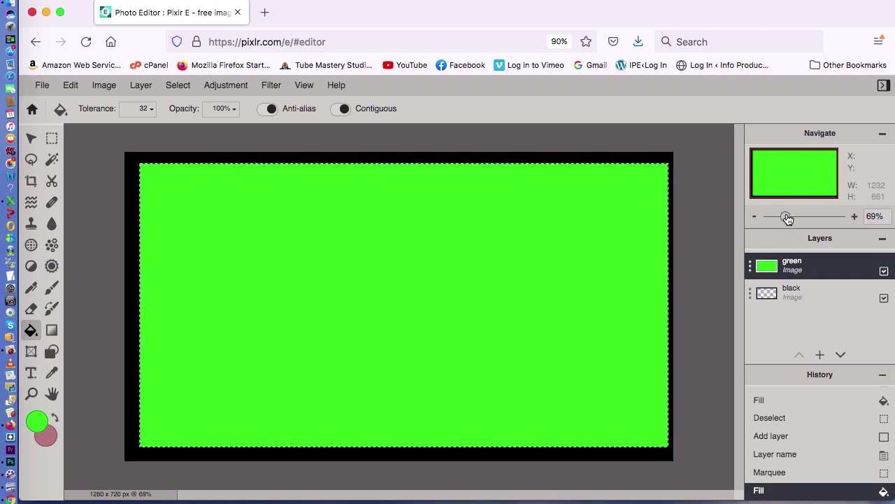
{"action": "left_click", "coordinate": [186, 88]}
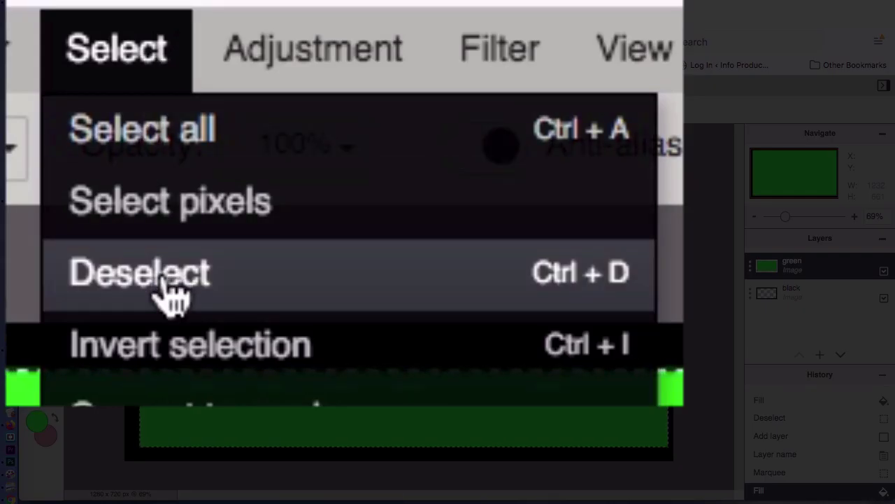
{"action": "left_click", "coordinate": [167, 283]}
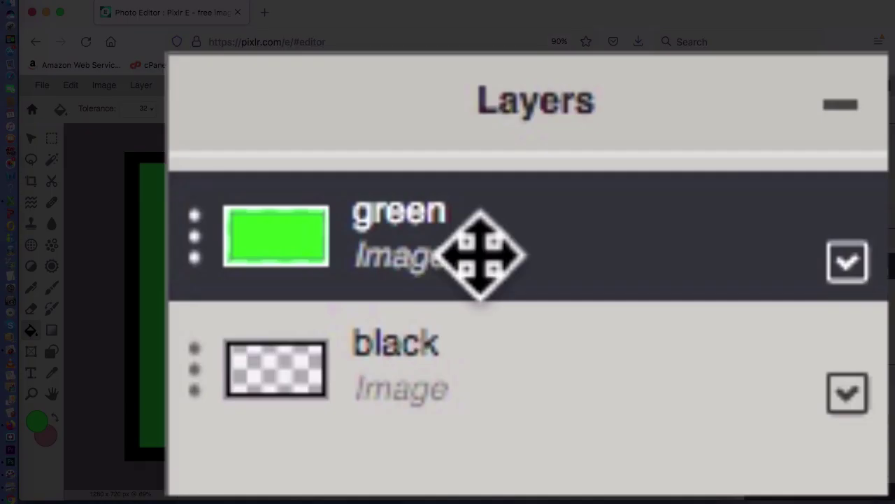
Move the green layer below the black layer.
{"action": "left_click_drag", "start_coordinate": [482, 255], "coordinate": [504, 375]}
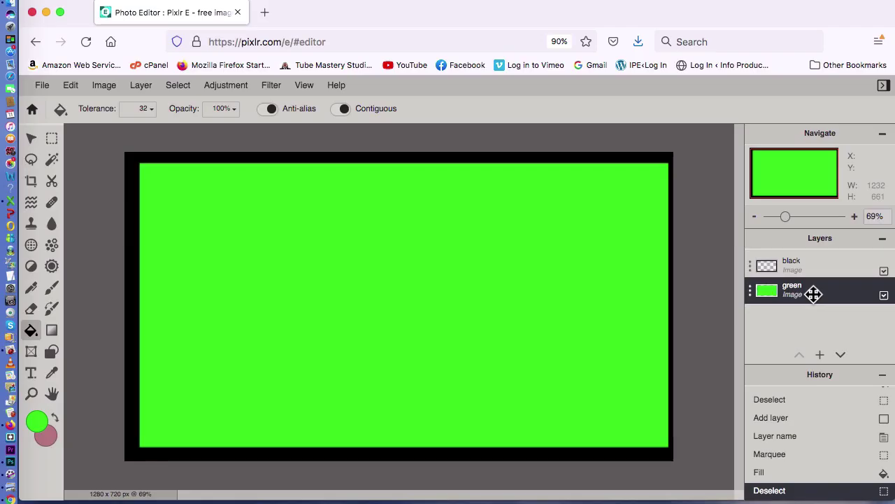
{"action": "left_click_drag", "start_coordinate": [813, 294], "coordinate": [814, 293]}
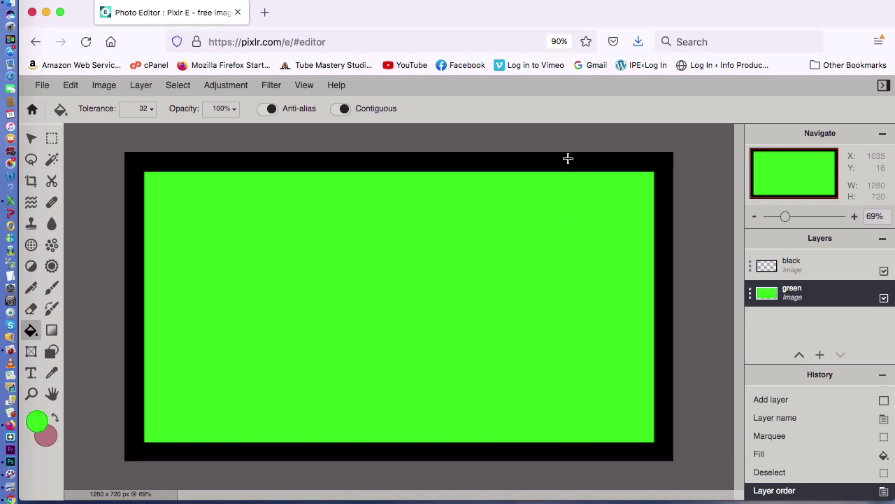
Save the layered project to the computer in PXZ format with the file name "kl hu" and close the save dialog.
{"action": "left_click", "coordinate": [43, 86]}
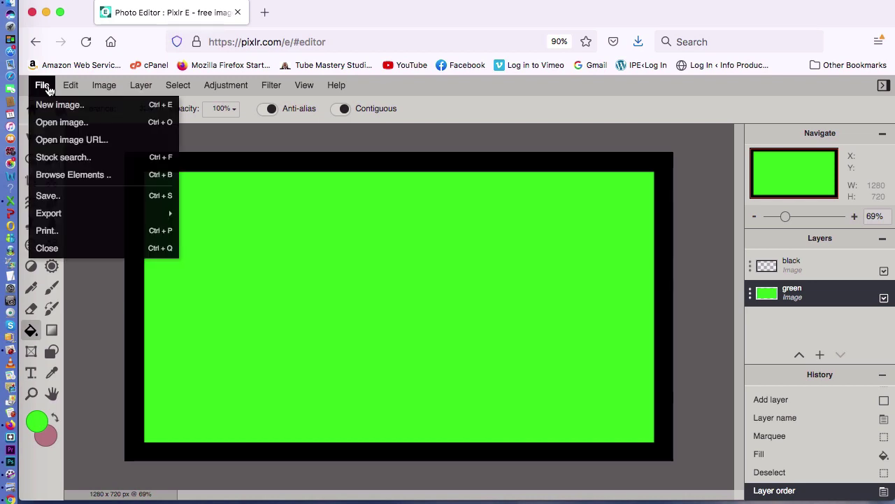
{"action": "left_click", "coordinate": [47, 196]}
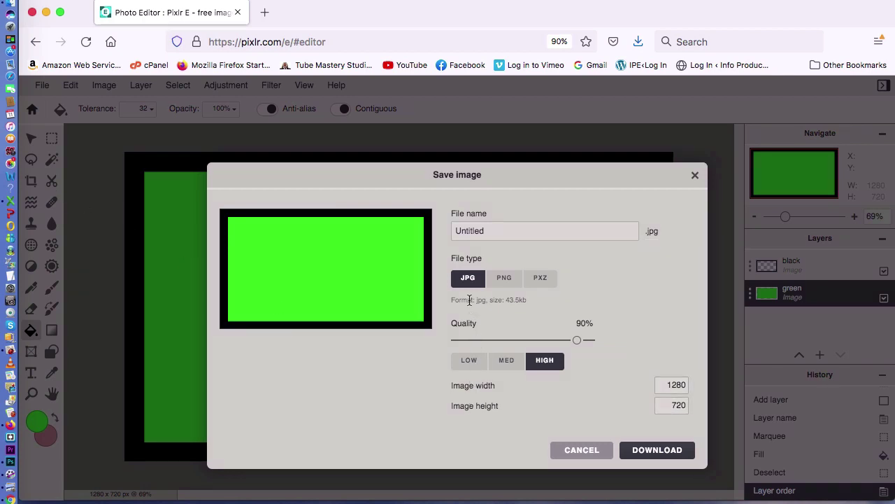
{"action": "left_click", "coordinate": [507, 279]}
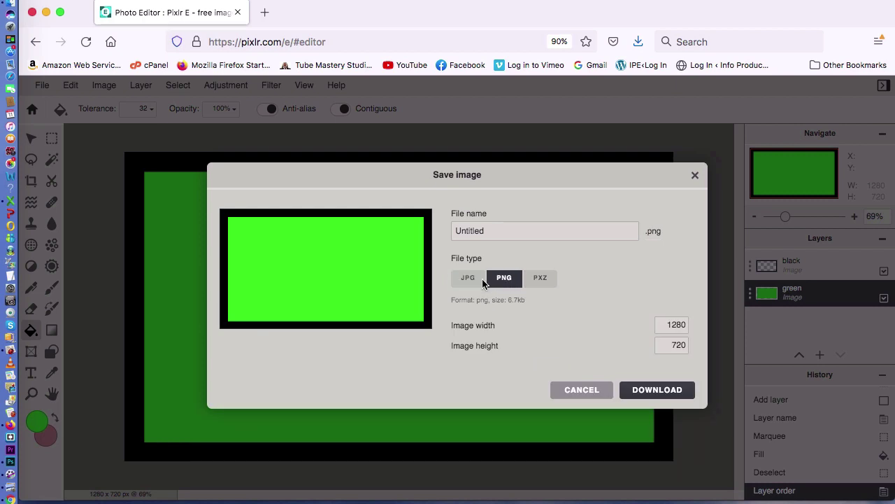
{"action": "left_click", "coordinate": [474, 281]}
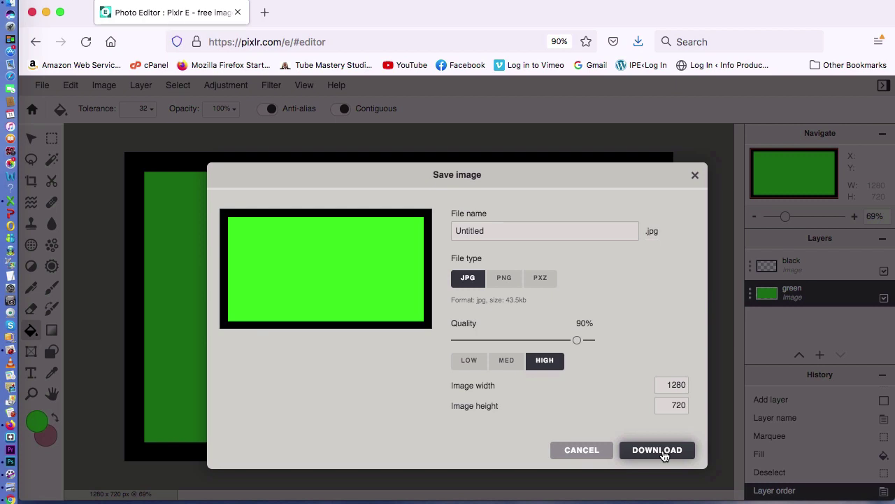
{"action": "left_click", "coordinate": [545, 284]}
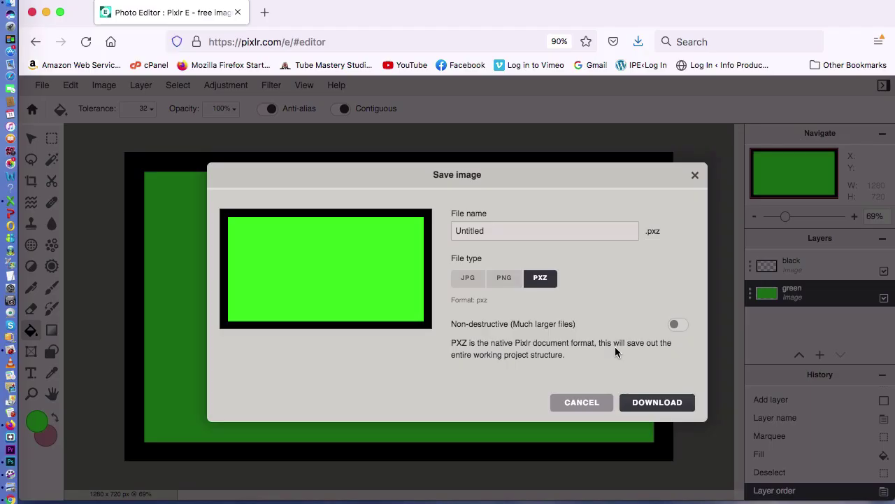
{"action": "left_click", "coordinate": [481, 231]}
{"action": "double_click", "coordinate": [485, 231]}
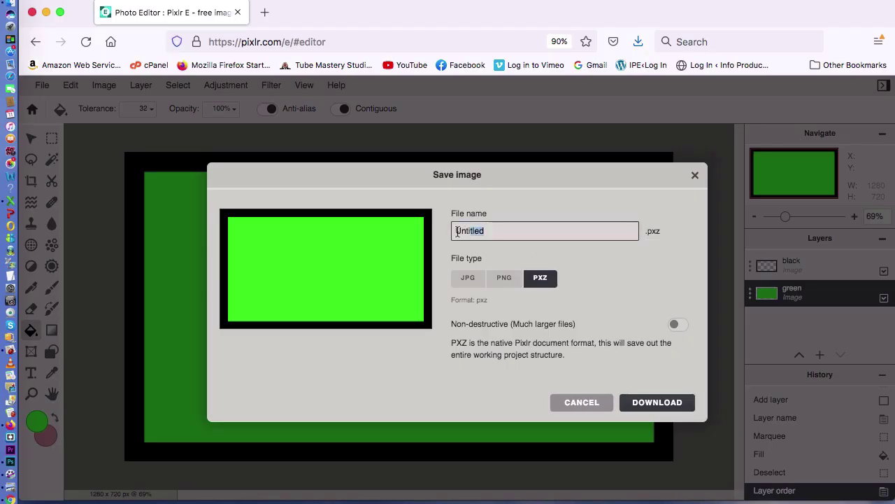
{"action": "type", "text": "kl hu"}
{"action": "left_click", "coordinate": [657, 404]}
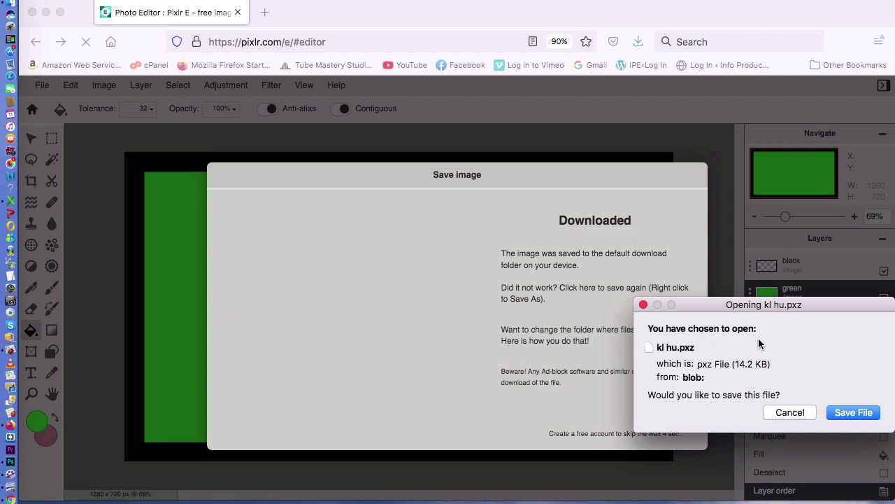
{"action": "left_click", "coordinate": [867, 418]}
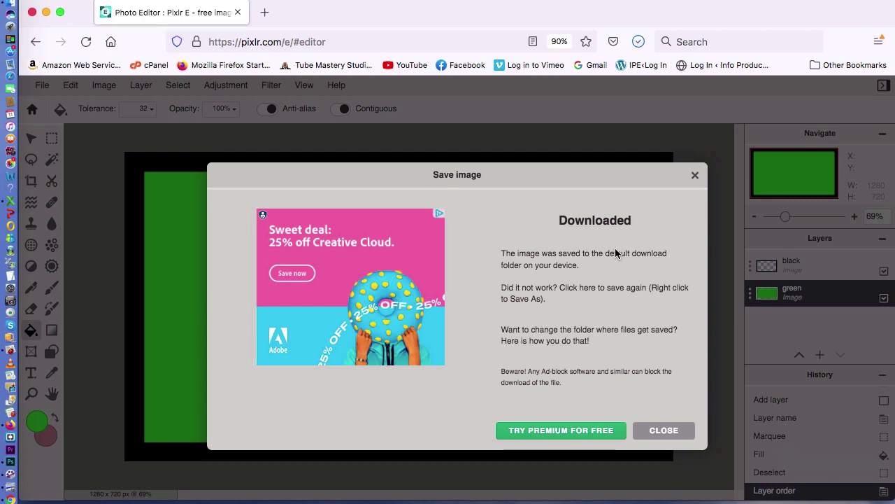
{"action": "left_click", "coordinate": [679, 430]}
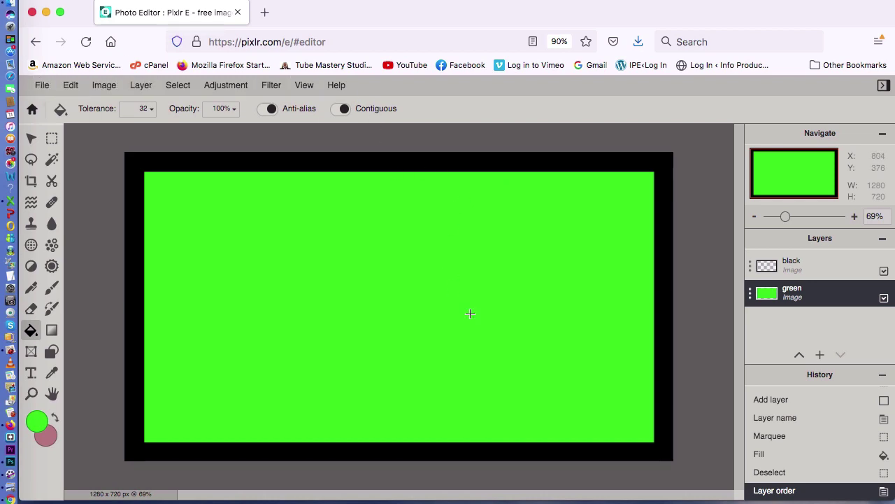
Select the black and green layers in turn with the Arrange tool to examine their extents.
{"action": "left_click", "coordinate": [31, 138]}
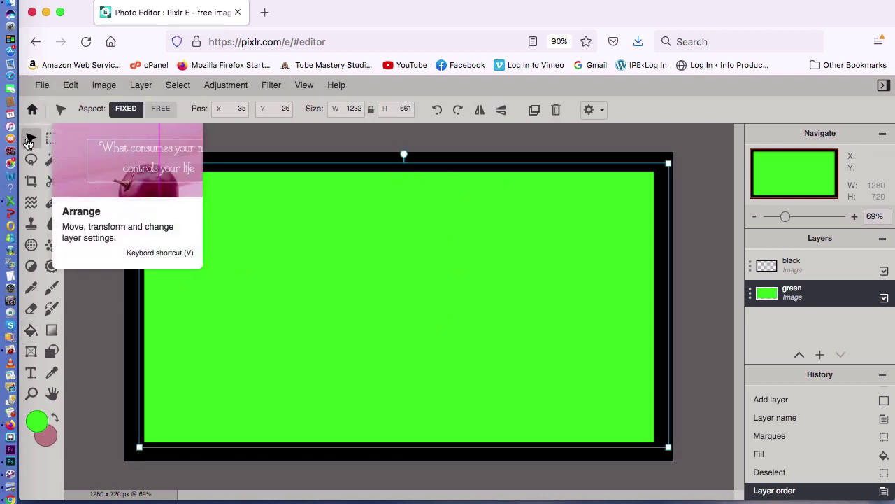
{"action": "left_click", "coordinate": [406, 272]}
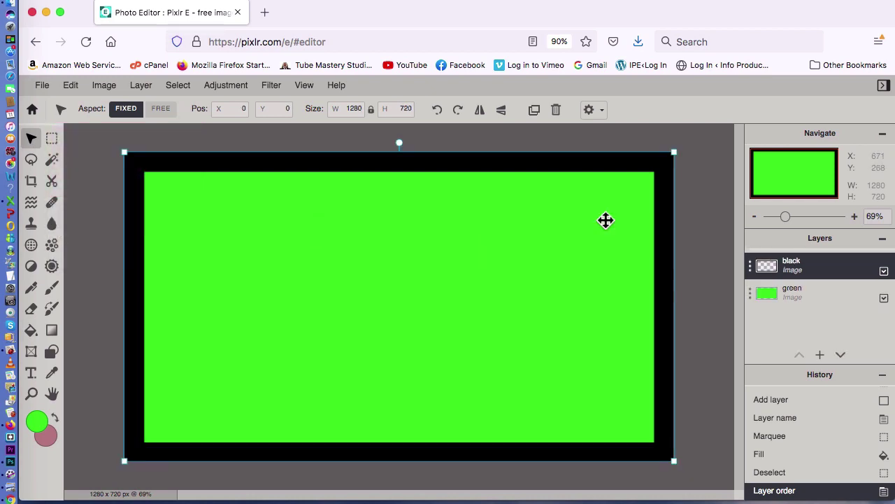
{"action": "left_click", "coordinate": [829, 302]}
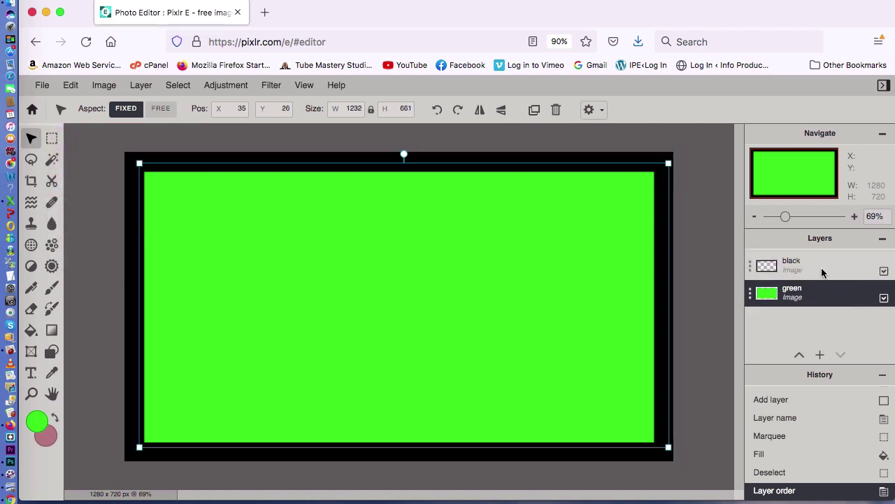
{"action": "left_click", "coordinate": [826, 271]}
{"action": "left_click", "coordinate": [705, 184]}
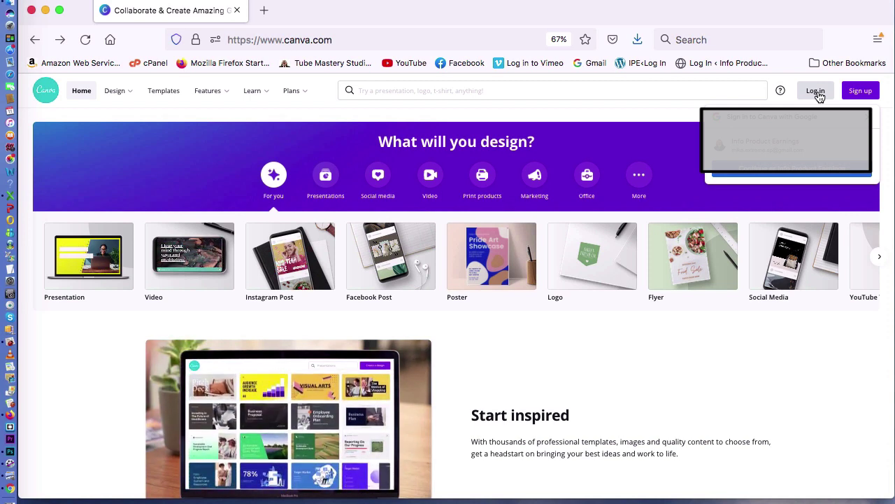
Switch to Canva, log in, and start a blank YouTube Thumbnail design from the social media formats.
{"action": "left_click", "coordinate": [810, 174]}
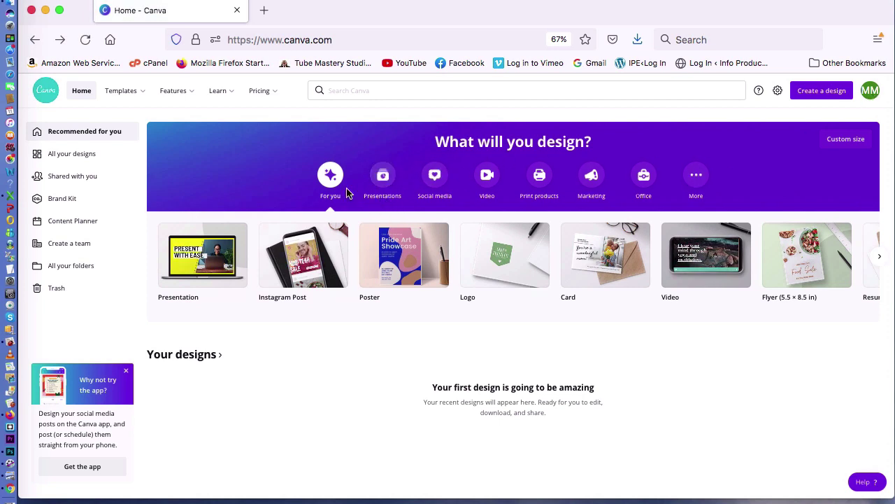
{"action": "left_click", "coordinate": [435, 176]}
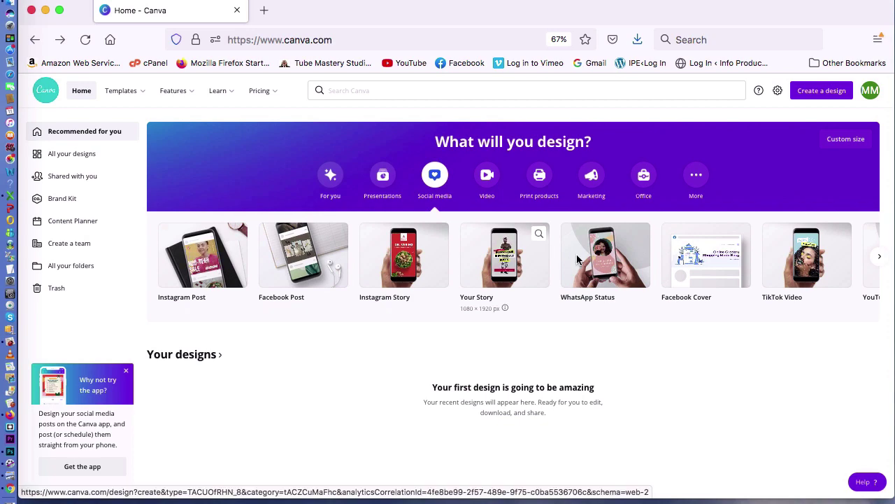
{"action": "left_click", "coordinate": [880, 258]}
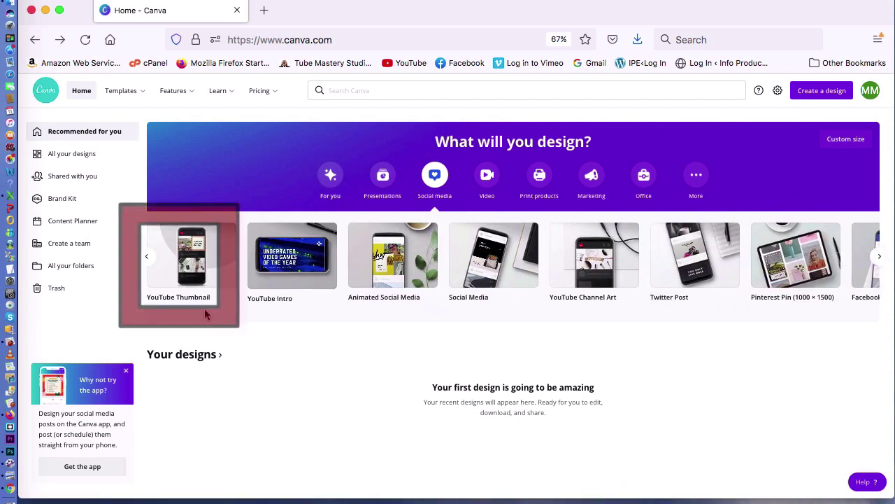
{"action": "left_click", "coordinate": [194, 256]}
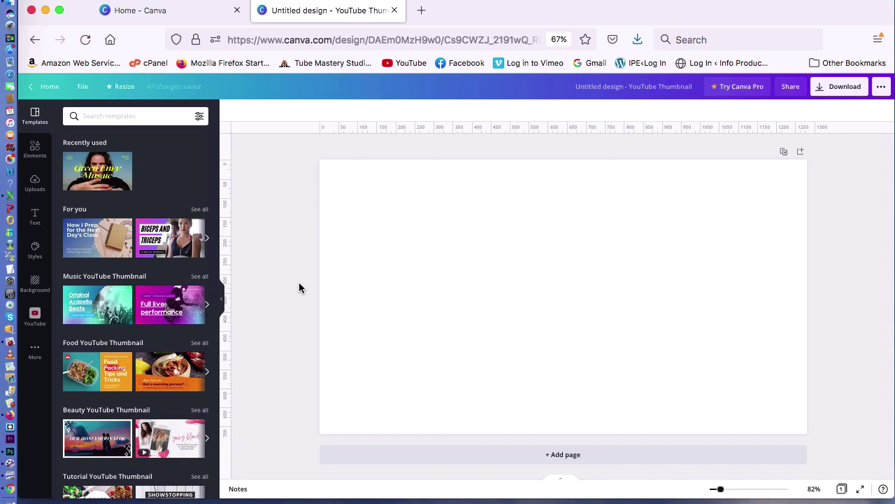
Add a square shape to the thumbnail and stretch it to cover the whole page.
{"action": "left_click", "coordinate": [35, 156]}
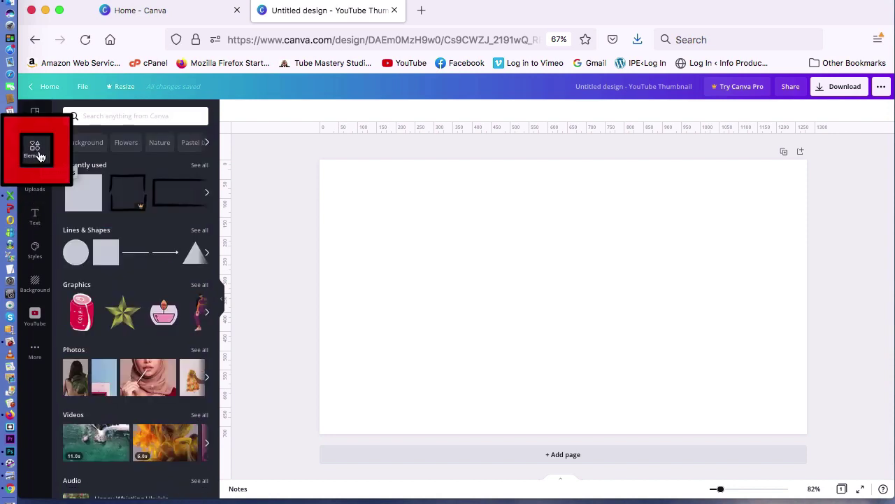
{"action": "left_click", "coordinate": [104, 252]}
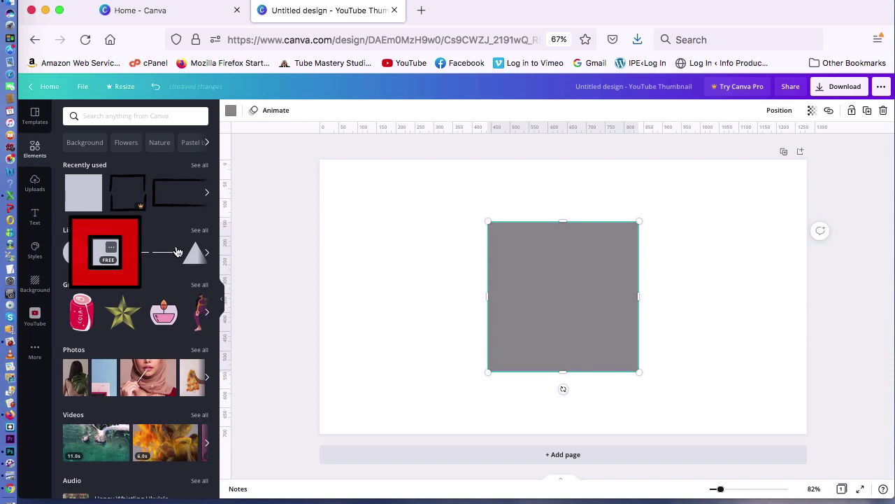
{"action": "left_click_drag", "start_coordinate": [573, 300], "coordinate": [406, 245]}
{"action": "left_click_drag", "start_coordinate": [476, 240], "coordinate": [808, 216]}
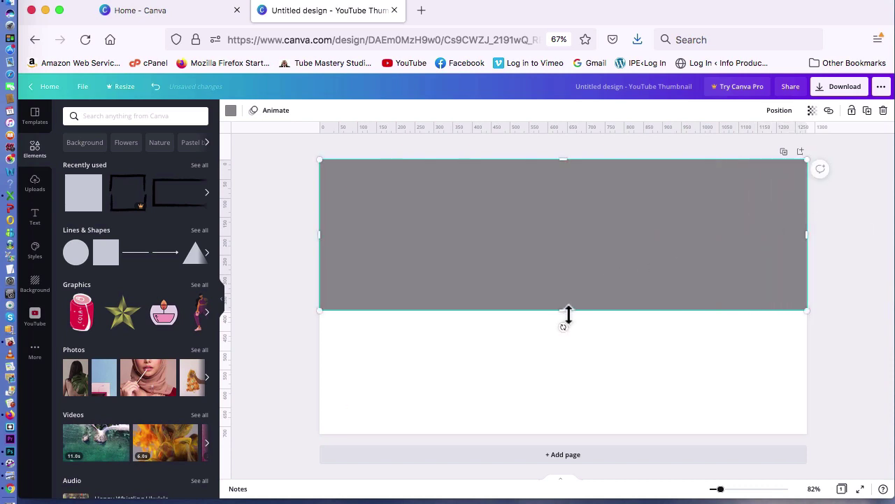
{"action": "left_click_drag", "start_coordinate": [567, 312], "coordinate": [594, 436]}
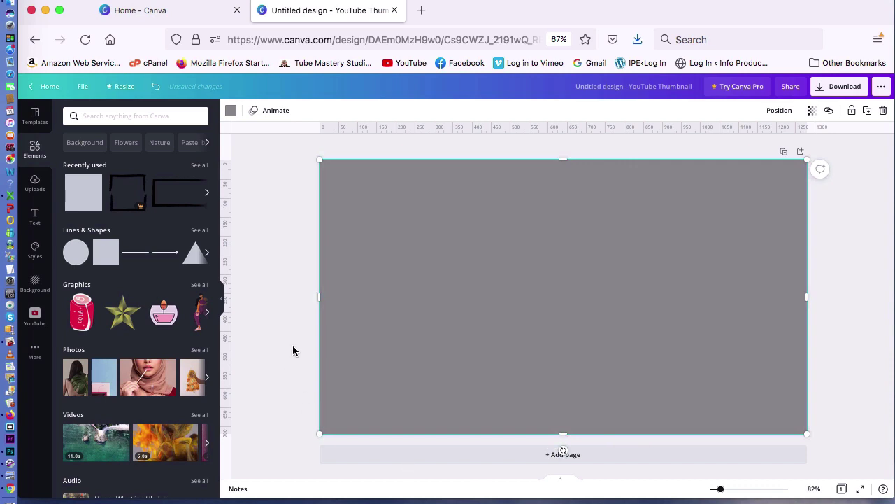
Set the page-covering square's color to black and deselect the shape.
{"action": "left_click", "coordinate": [231, 113]}
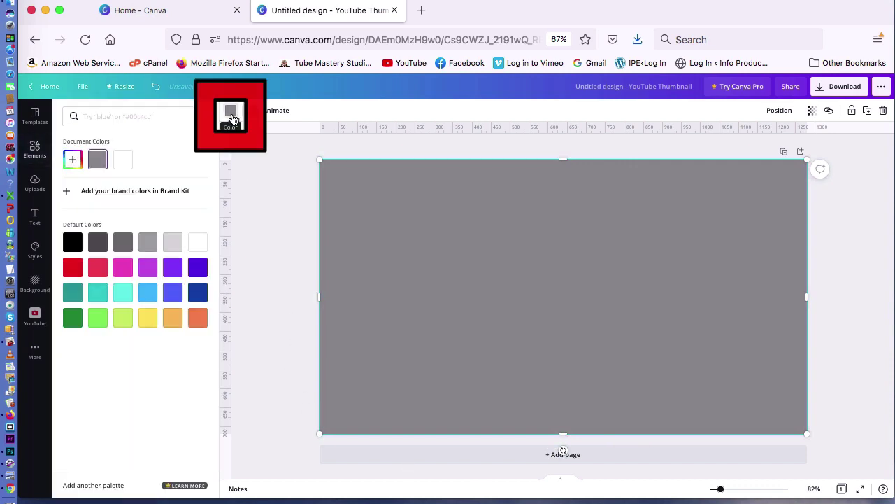
{"action": "left_click", "coordinate": [72, 242]}
{"action": "left_click", "coordinate": [272, 293]}
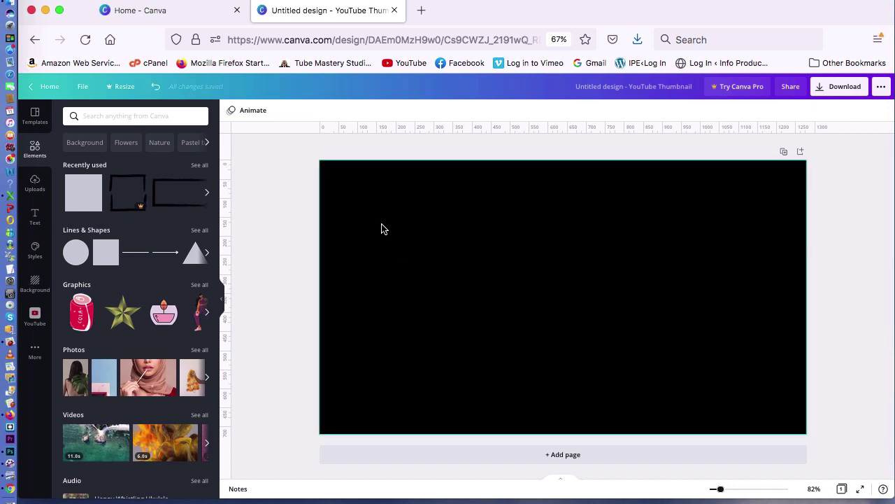
Add a second square shape and stretch it nearly to the page edges, leaving an even black border on all sides.
{"action": "left_click", "coordinate": [108, 259]}
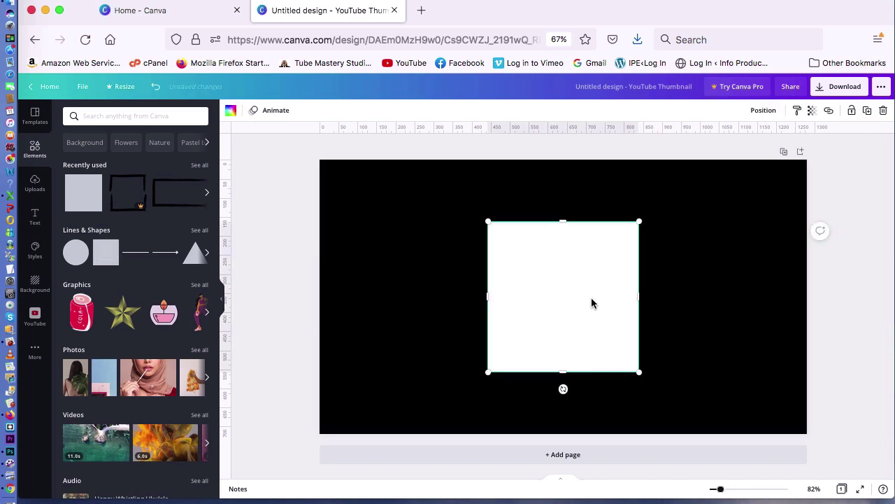
{"action": "left_click_drag", "start_coordinate": [592, 303], "coordinate": [800, 216]}
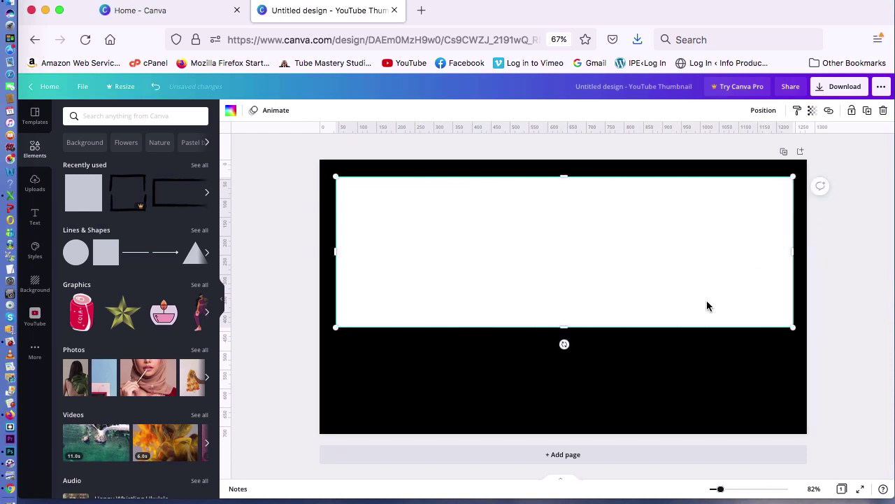
{"action": "left_click_drag", "start_coordinate": [570, 338], "coordinate": [575, 423]}
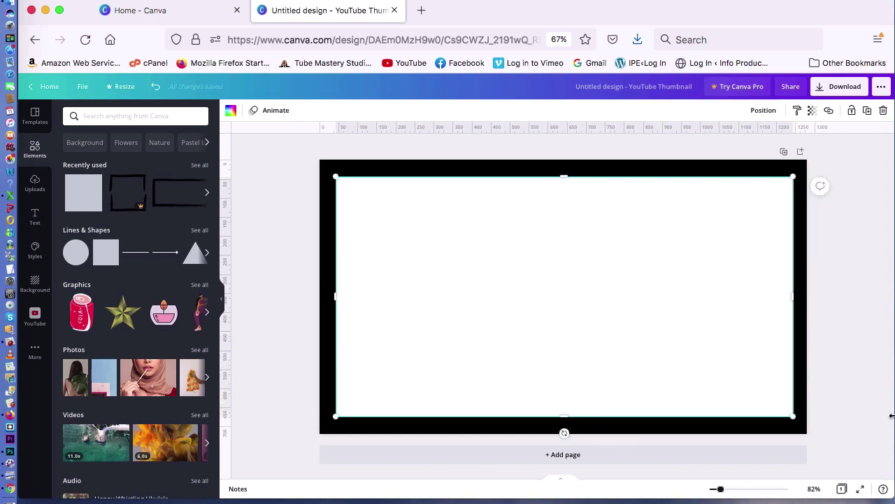
{"action": "left_click", "coordinate": [847, 377]}
Set the inner white shape's color to a bright green using a new custom color, and deselect the shape.
{"action": "left_click", "coordinate": [605, 355]}
{"action": "left_click", "coordinate": [231, 111]}
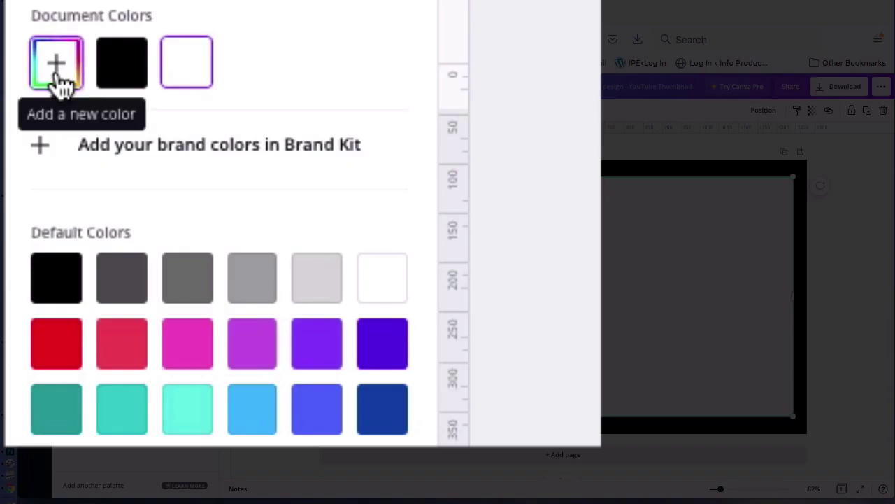
{"action": "left_click", "coordinate": [72, 162]}
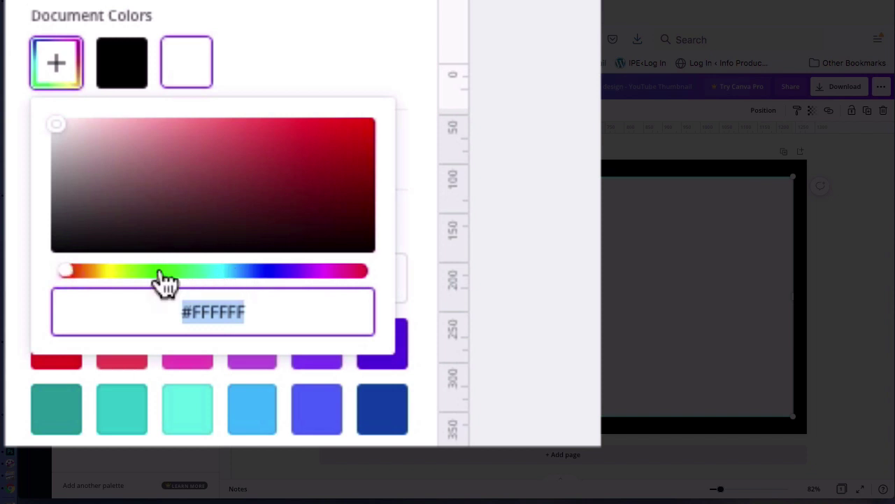
{"action": "left_click_drag", "start_coordinate": [163, 273], "coordinate": [168, 293]}
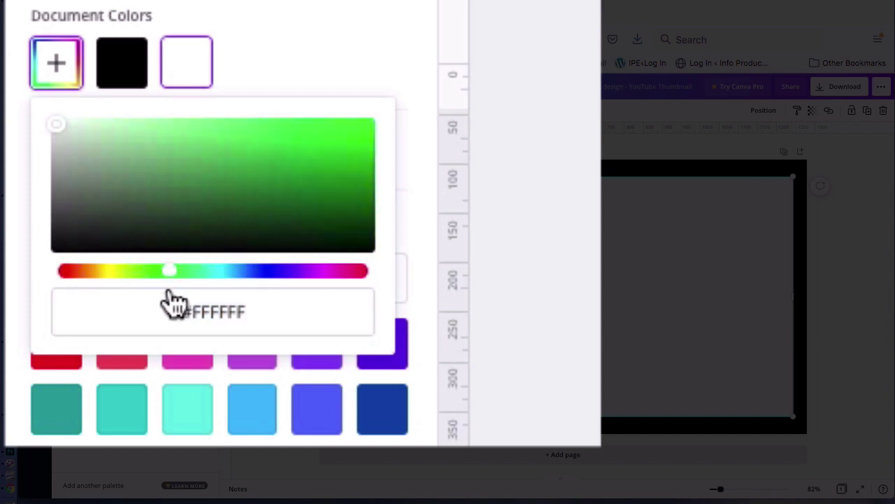
{"action": "left_click", "coordinate": [342, 156]}
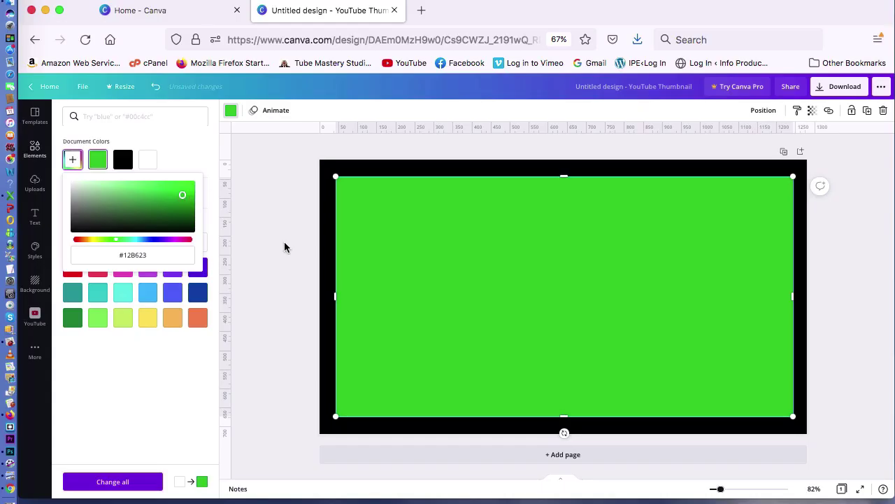
{"action": "left_click", "coordinate": [299, 260]}
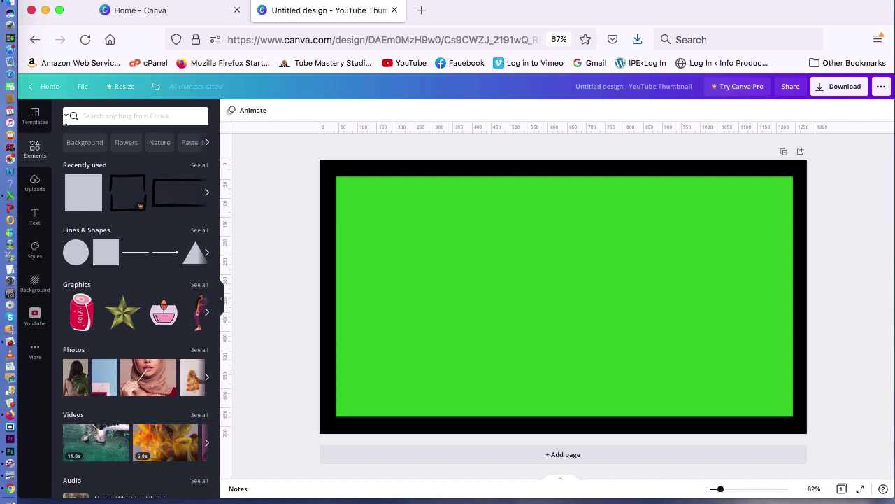
Save the design and download it as a PNG file, closing the sharing offer.
{"action": "left_click", "coordinate": [82, 86]}
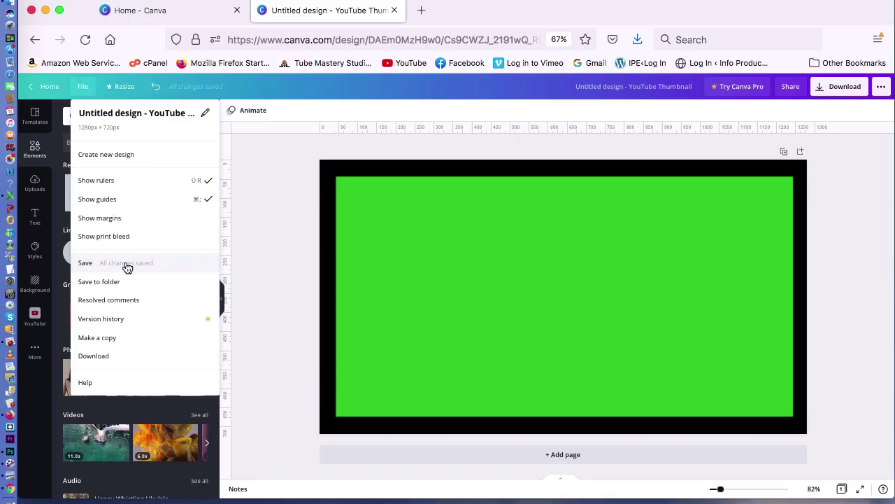
{"action": "left_click", "coordinate": [127, 267]}
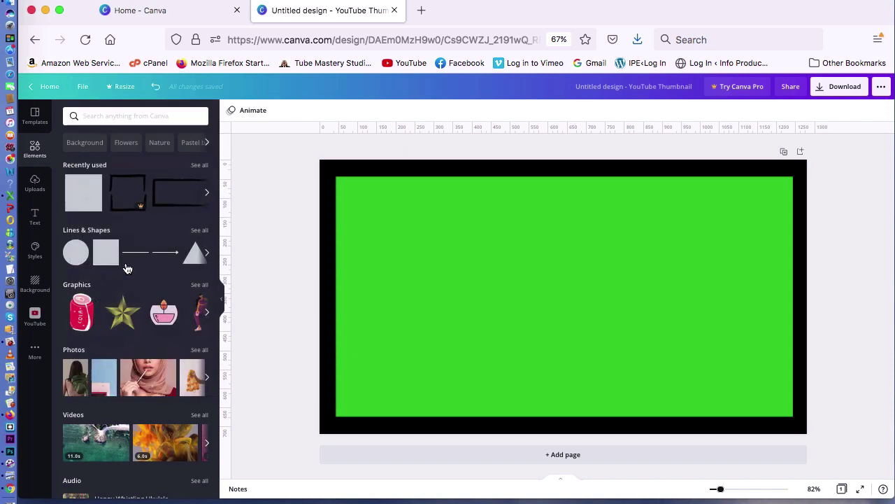
{"action": "left_click", "coordinate": [81, 87]}
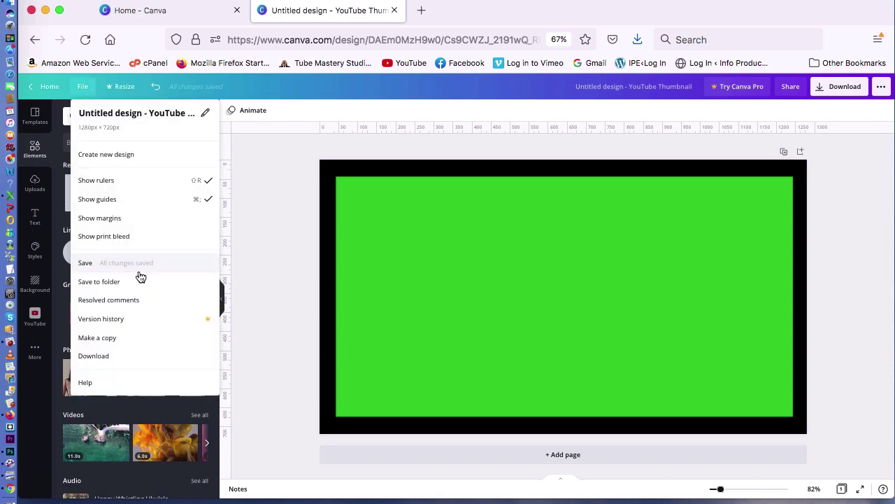
{"action": "left_click", "coordinate": [93, 356]}
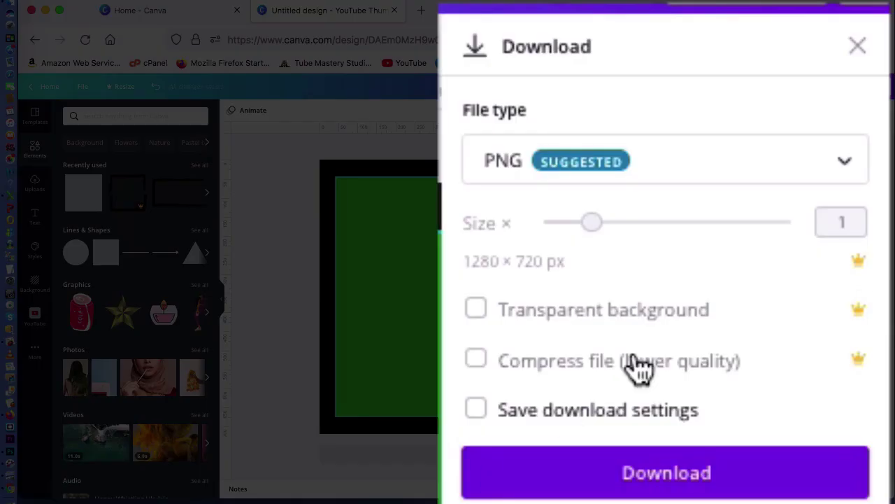
{"action": "left_click", "coordinate": [859, 173]}
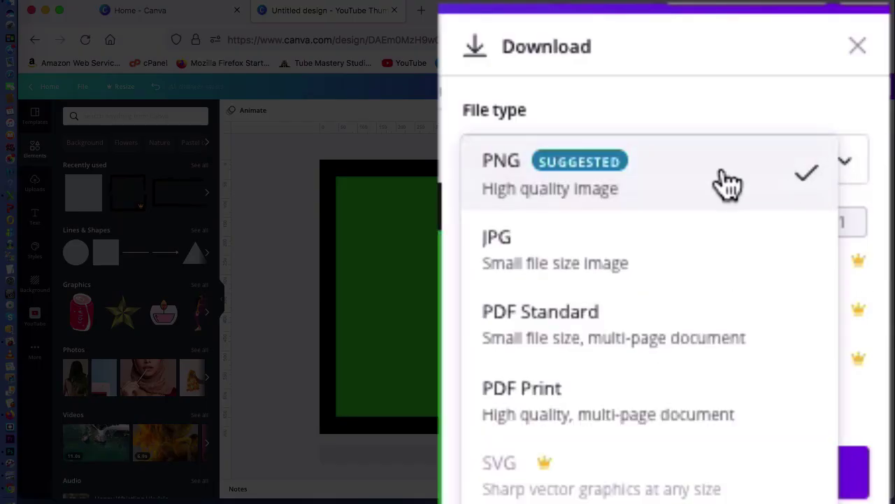
{"action": "left_click", "coordinate": [690, 183]}
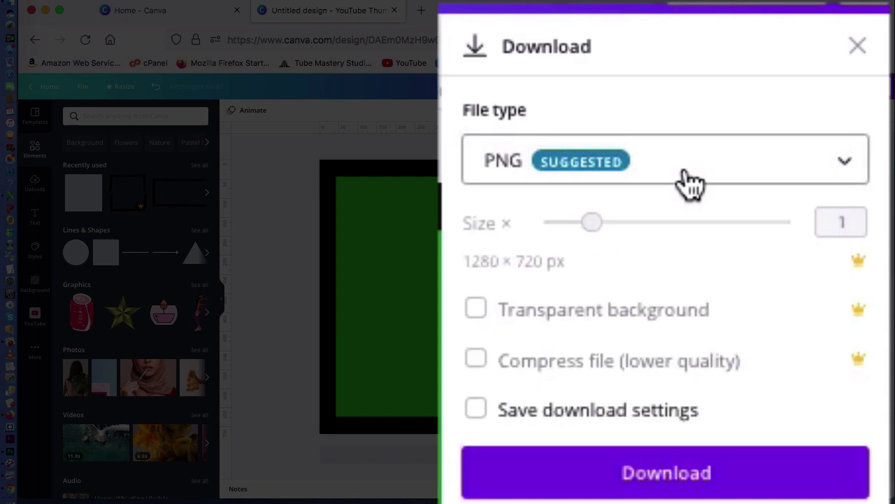
{"action": "left_click", "coordinate": [731, 486]}
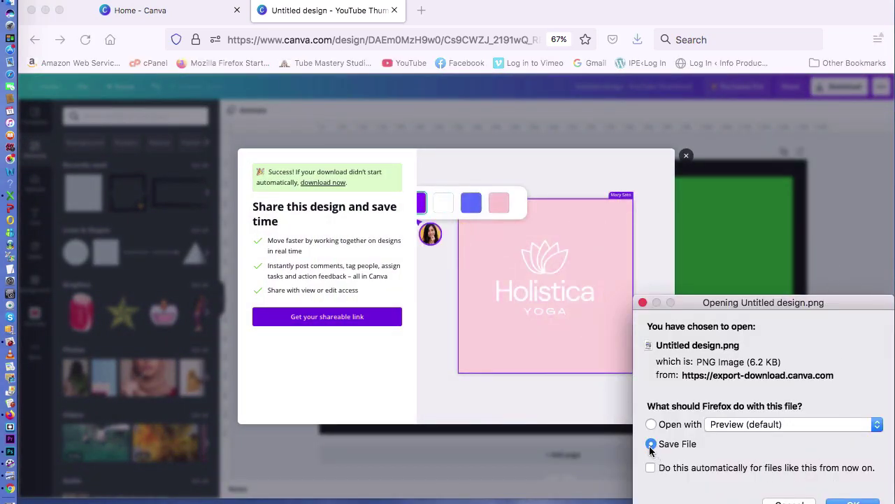
{"action": "key", "text": "Return"}
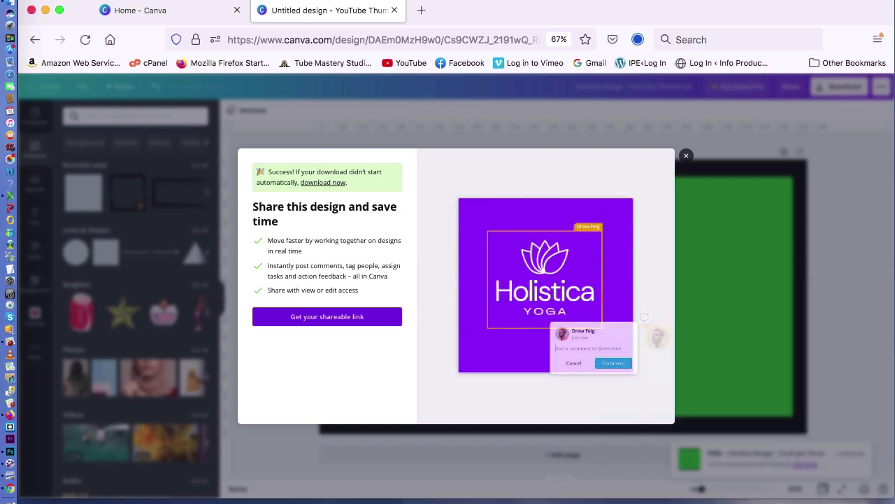
{"action": "left_click", "coordinate": [686, 158]}
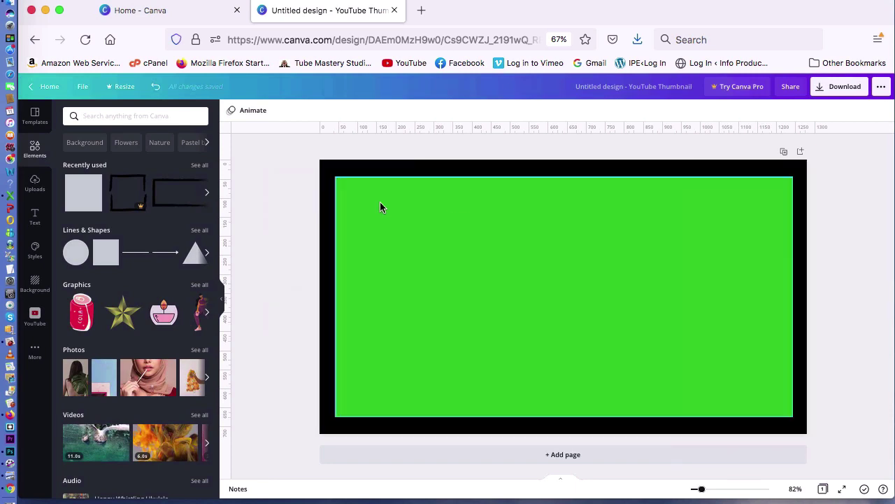
Return to the Canva home page, reopen the saved design, and select the green and black shapes in turn to check their editability.
{"action": "left_click", "coordinate": [48, 87]}
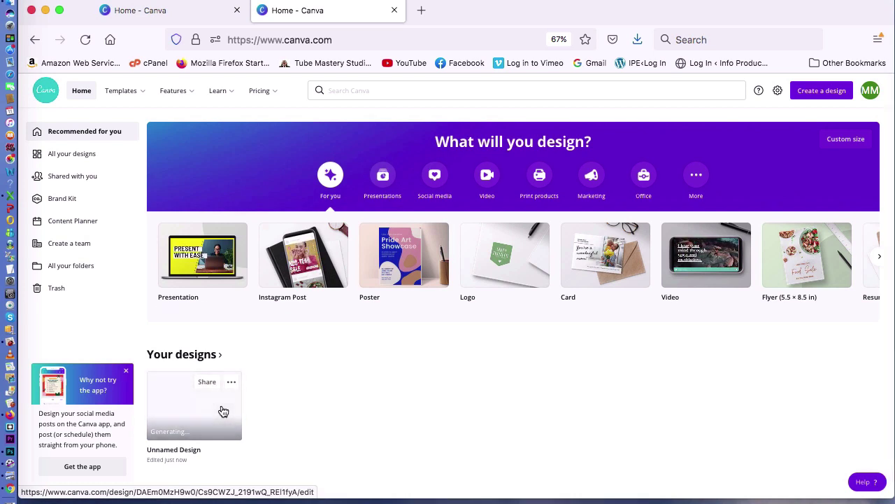
{"action": "left_click", "coordinate": [222, 411]}
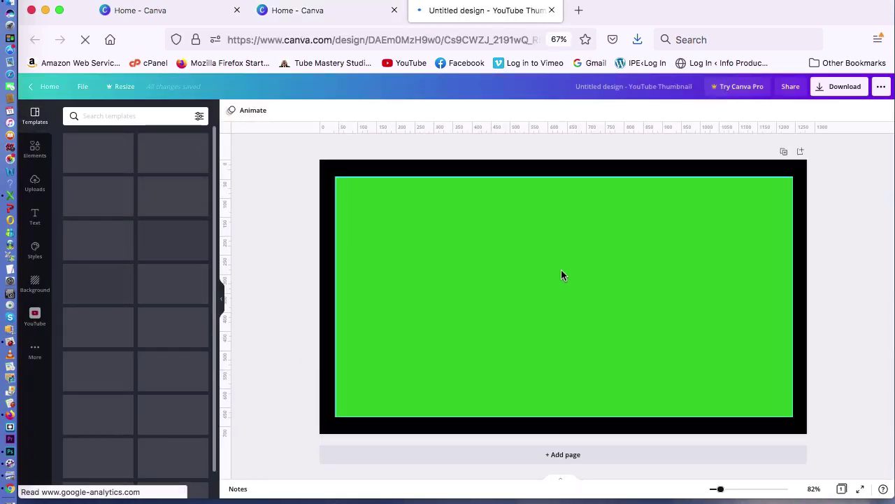
{"action": "left_click", "coordinate": [549, 276]}
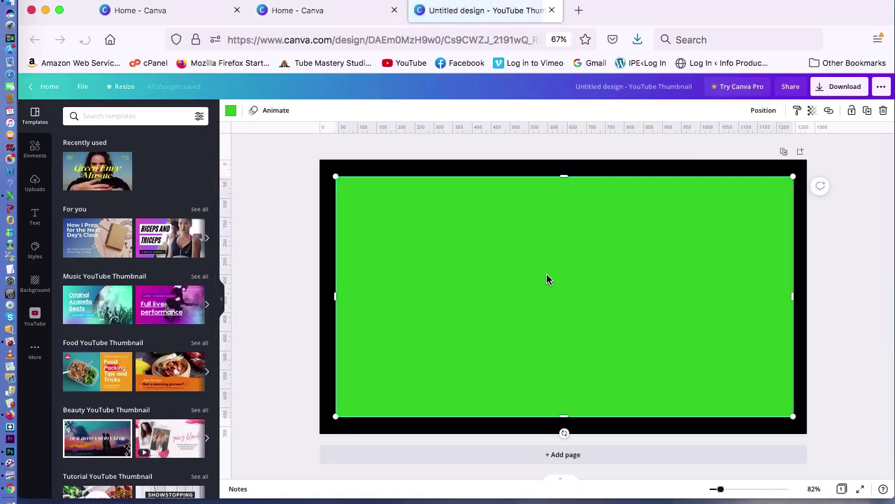
{"action": "left_click", "coordinate": [505, 170]}
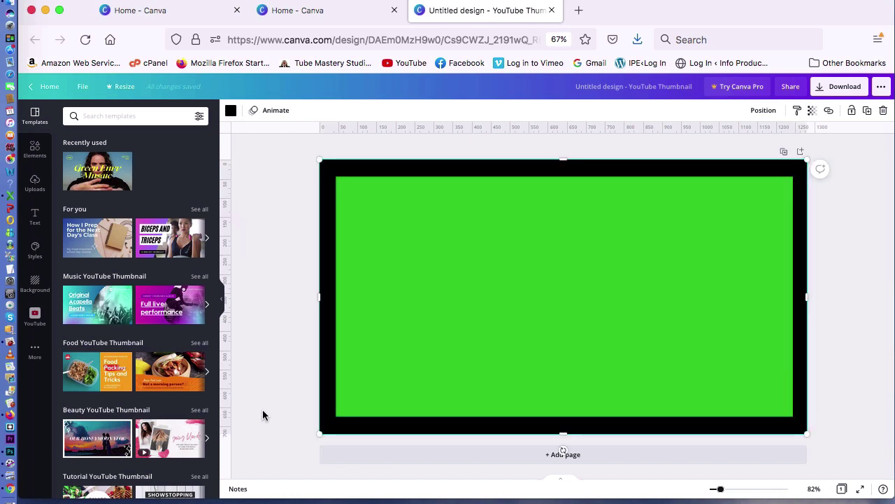
{"action": "left_click", "coordinate": [265, 381]}
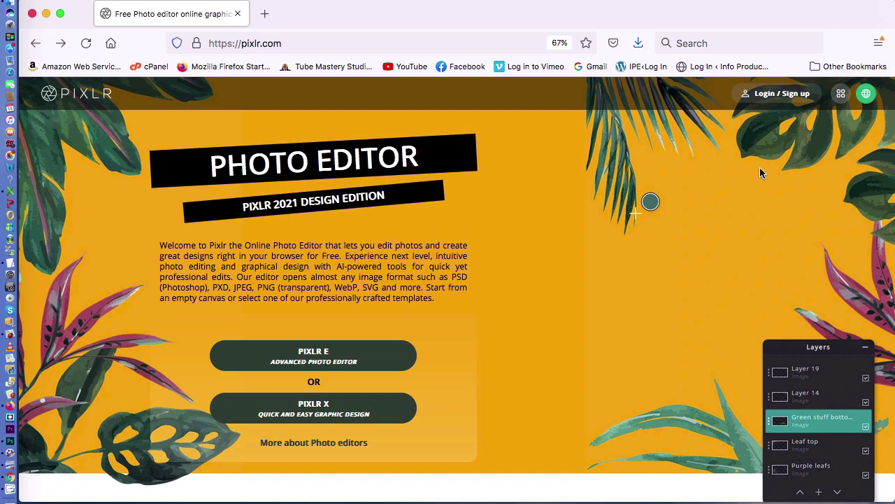
Switch to Pixlr E from the Pixlr home page and dismiss the promotional offer.
{"action": "left_click", "coordinate": [395, 362]}
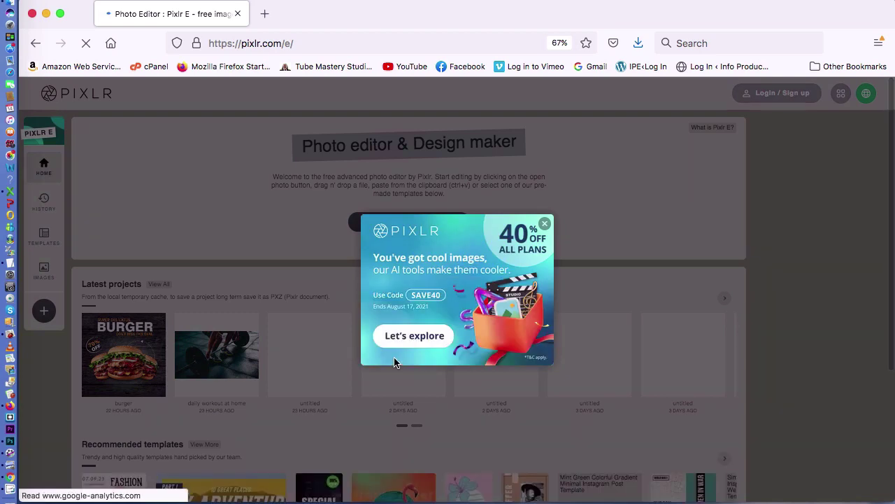
{"action": "left_click", "coordinate": [544, 224]}
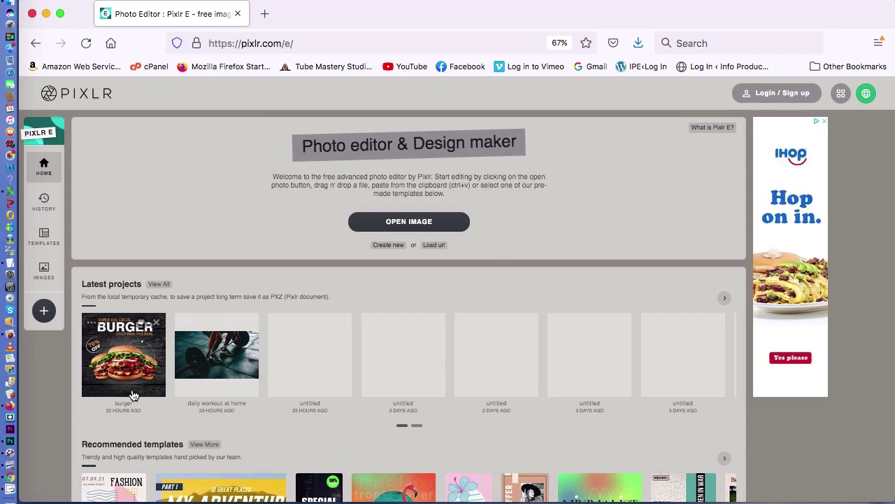
{"action": "mouse_move", "coordinate": [226, 367]}
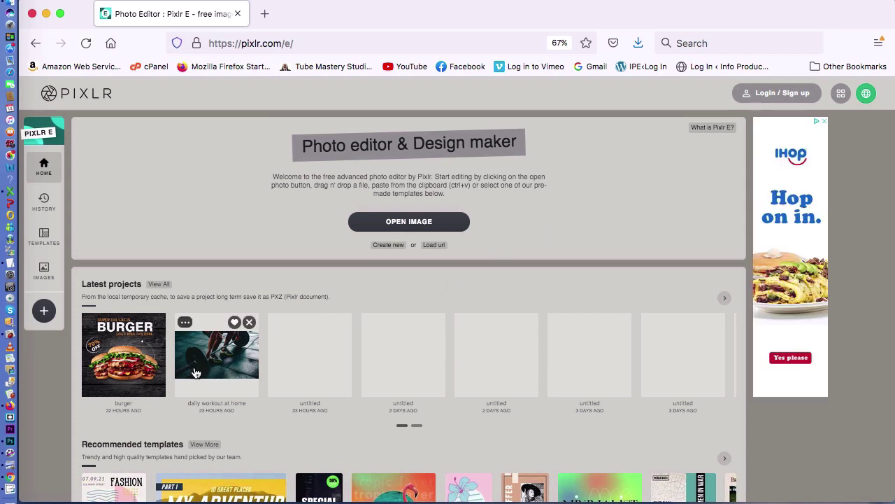
{"action": "mouse_move", "coordinate": [115, 364]}
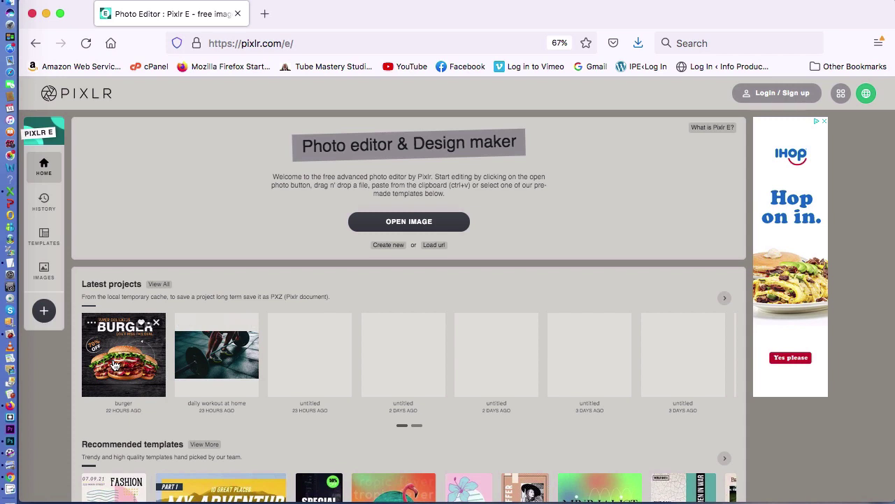
{"action": "mouse_move", "coordinate": [210, 348]}
{"action": "left_click", "coordinate": [412, 218]}
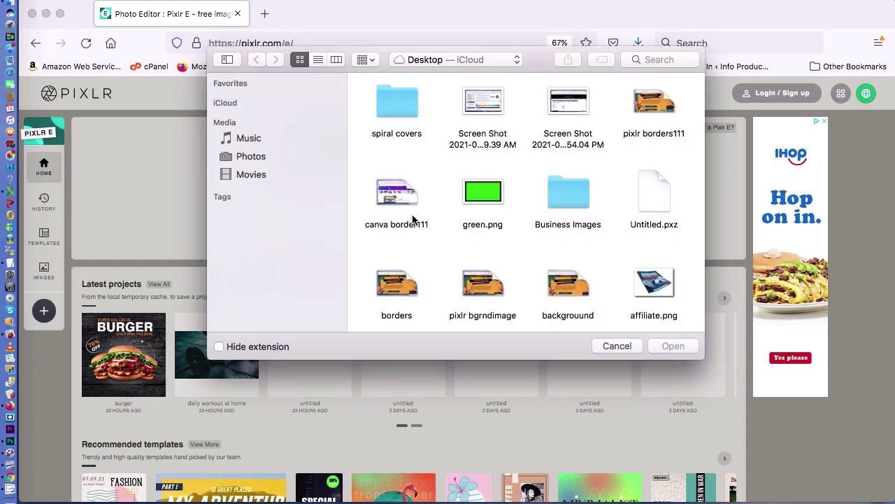
{"action": "scroll", "coordinate": [412, 216], "scroll_direction": "down", "scroll_amount": 3}
{"action": "scroll", "coordinate": [413, 217], "scroll_direction": "up", "scroll_amount": 3}
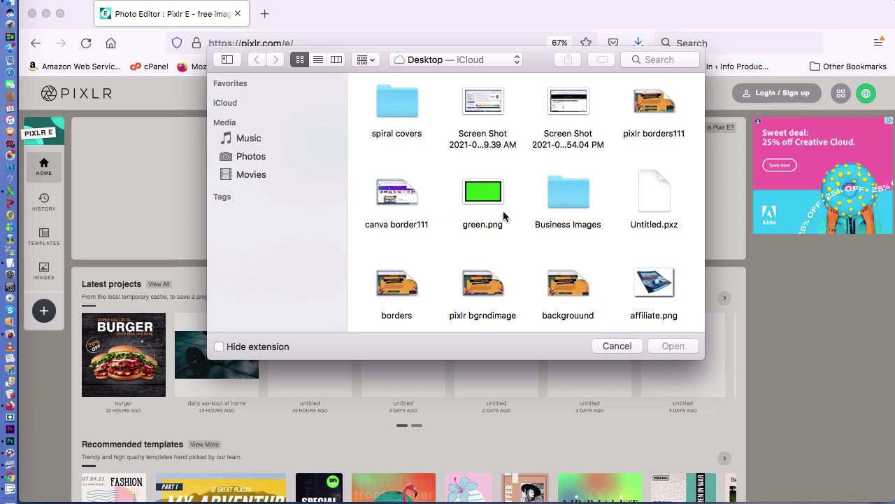
{"action": "left_click", "coordinate": [619, 345]}
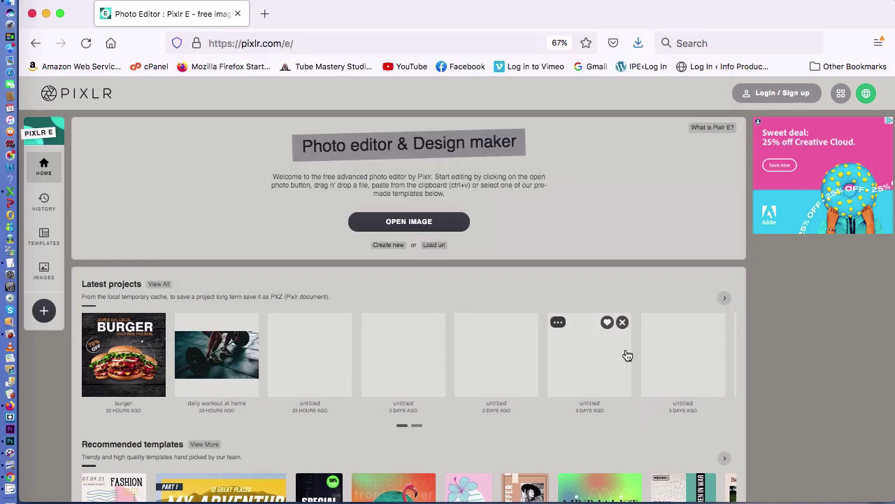
Create a new blank canvas with the Web 720p preset at 1280 x 720.
{"action": "left_click", "coordinate": [396, 245]}
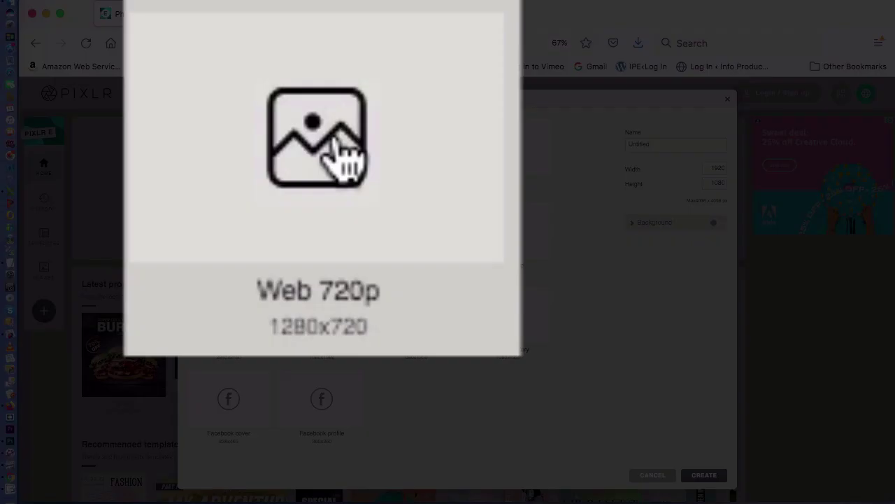
{"action": "left_click", "coordinate": [326, 150]}
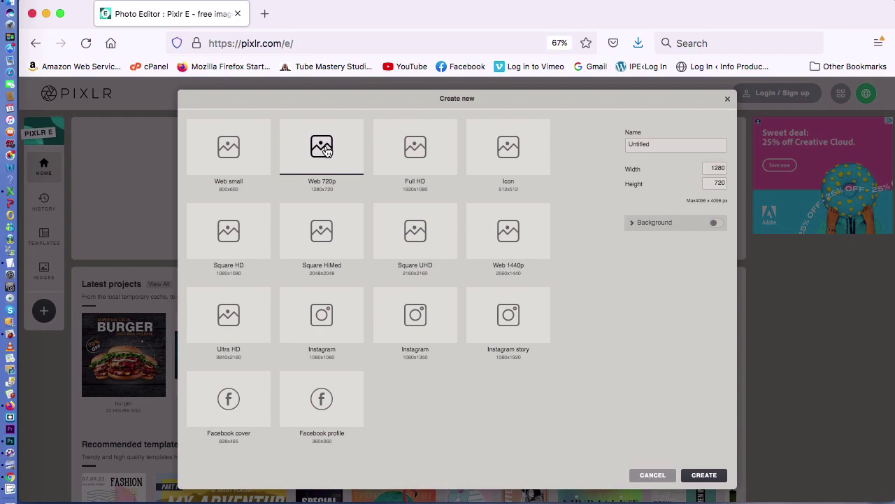
{"action": "left_click", "coordinate": [705, 475]}
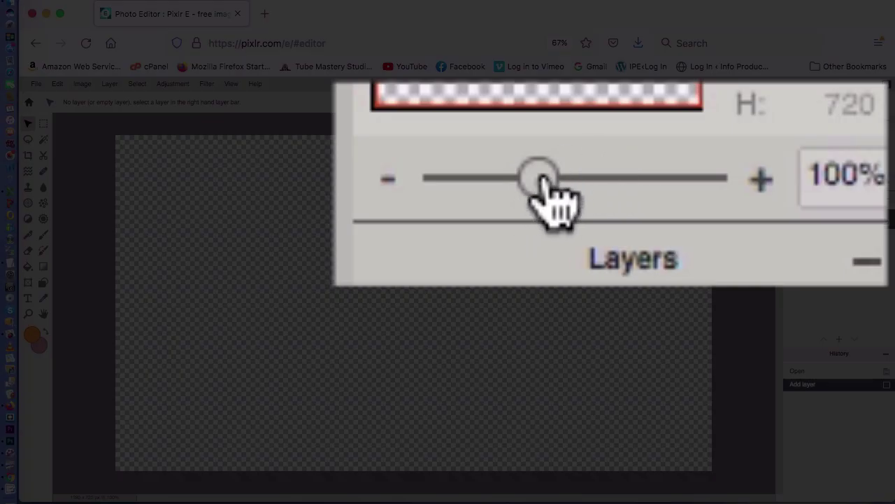
Add a text box about 1197 px wide across the upper part of the canvas, keeping the placeholder text.
{"action": "left_click_drag", "start_coordinate": [543, 180], "coordinate": [485, 200]}
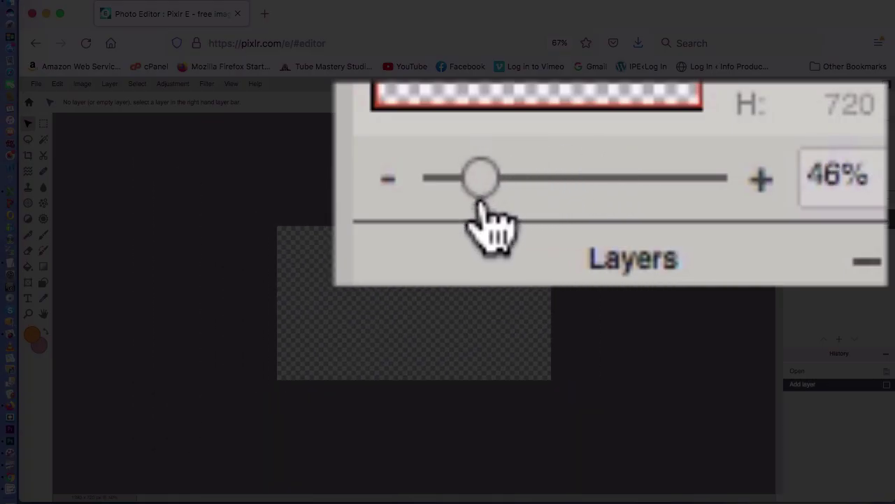
{"action": "left_click_drag", "start_coordinate": [809, 186], "coordinate": [822, 192]}
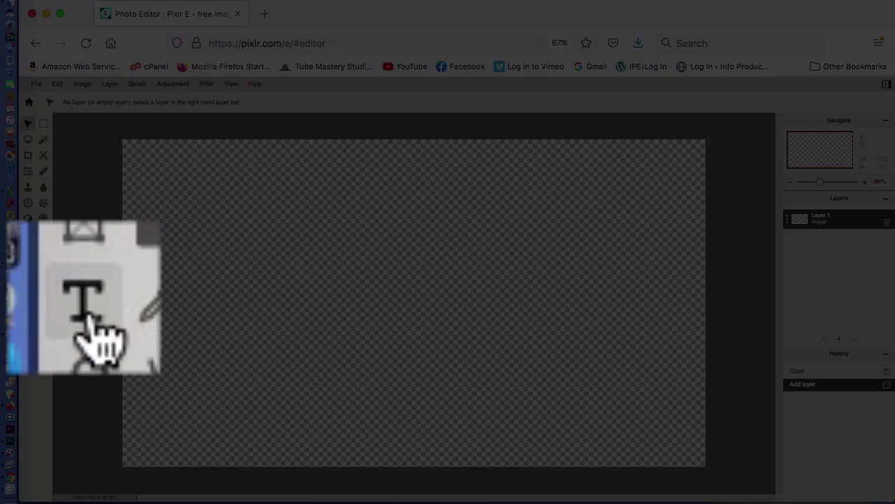
{"action": "left_click", "coordinate": [30, 300]}
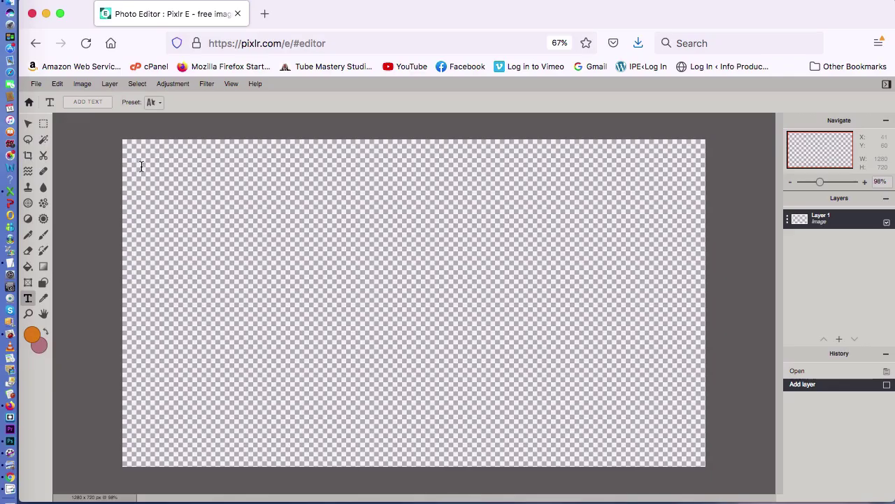
{"action": "left_click_drag", "start_coordinate": [140, 165], "coordinate": [687, 318]}
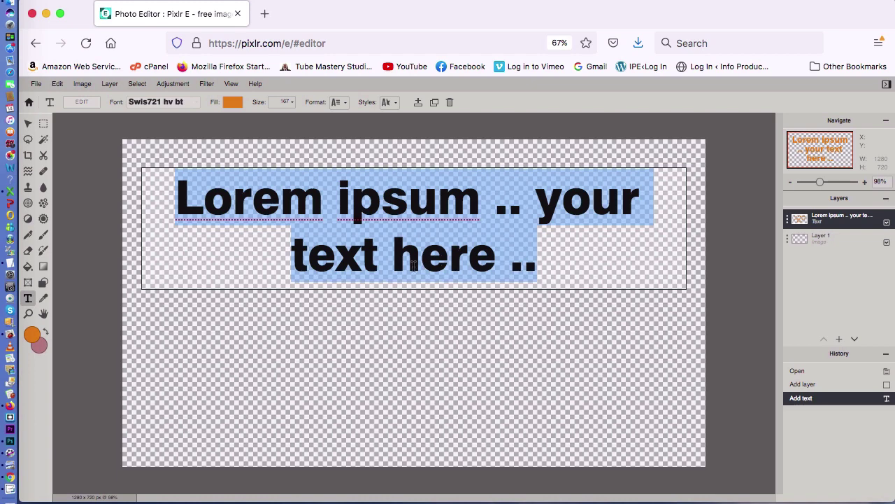
{"action": "left_click", "coordinate": [31, 126]}
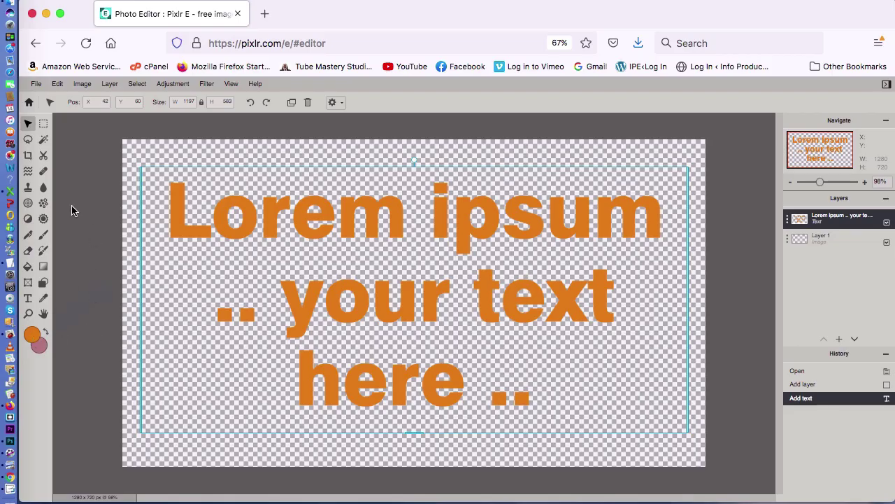
Open the fill settings for the placeholder text and try solid reds, green and purple, ending on red #C71313.
{"action": "left_click", "coordinate": [28, 298]}
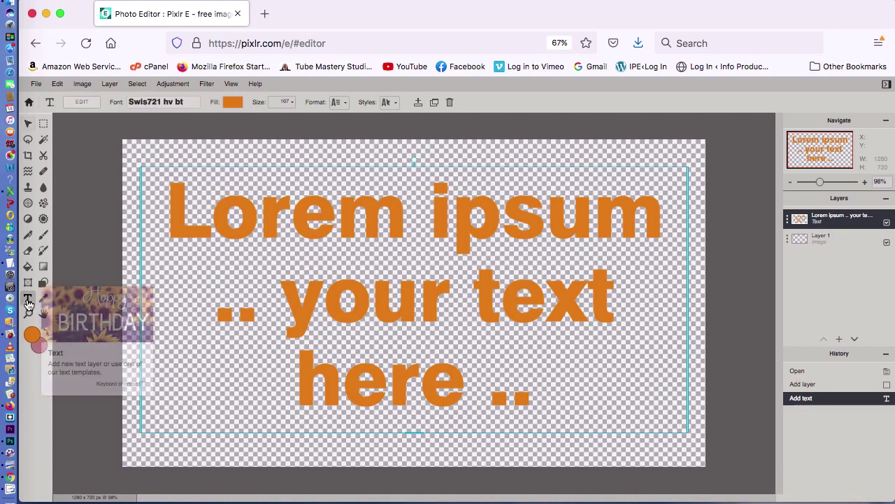
{"action": "double_click", "coordinate": [217, 229]}
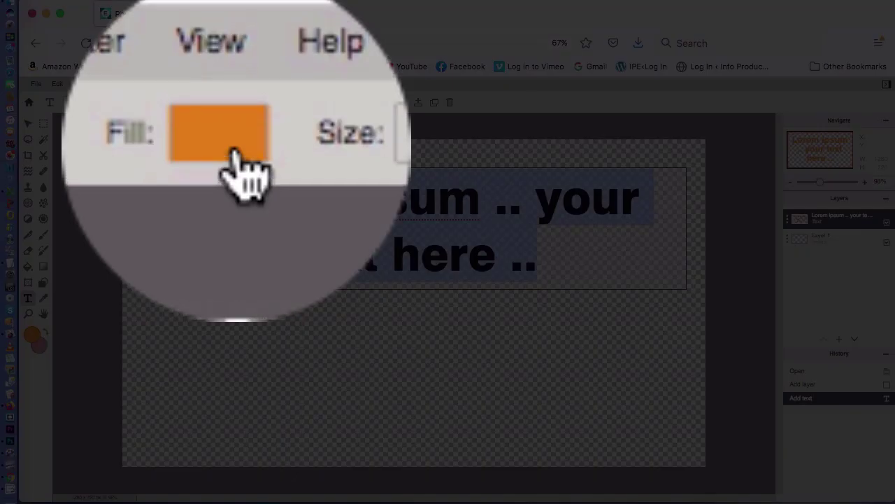
{"action": "left_click", "coordinate": [235, 151]}
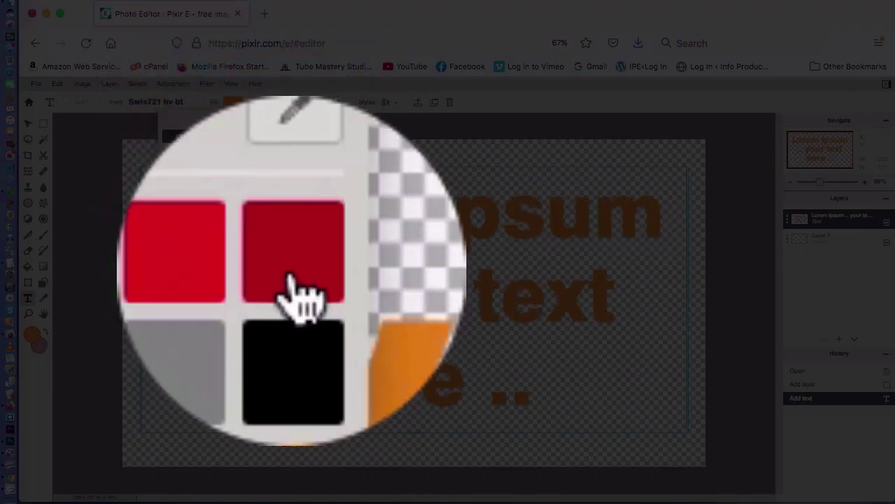
{"action": "left_click", "coordinate": [292, 270]}
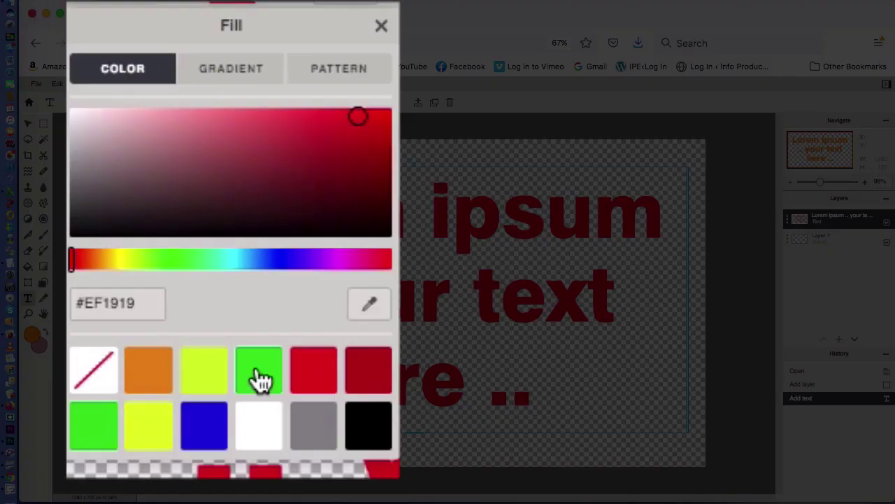
{"action": "left_click", "coordinate": [259, 378]}
{"action": "left_click_drag", "start_coordinate": [220, 260], "coordinate": [351, 261]}
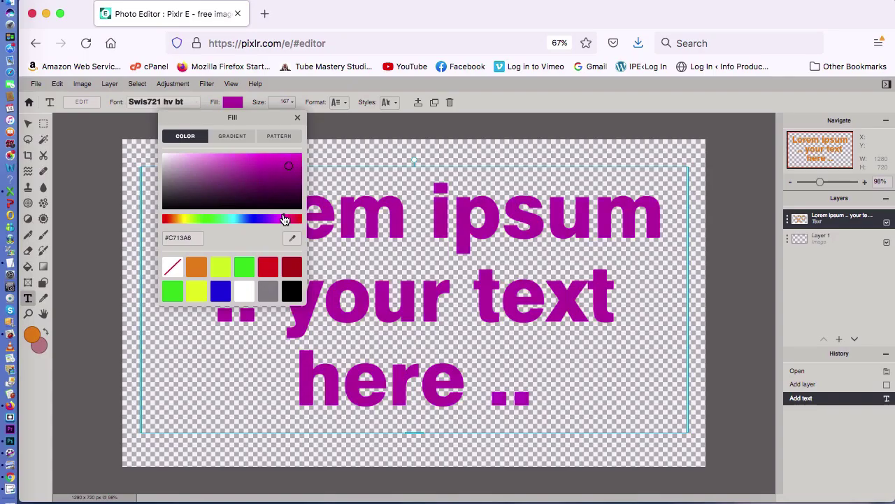
{"action": "left_click_drag", "start_coordinate": [285, 220], "coordinate": [320, 228]}
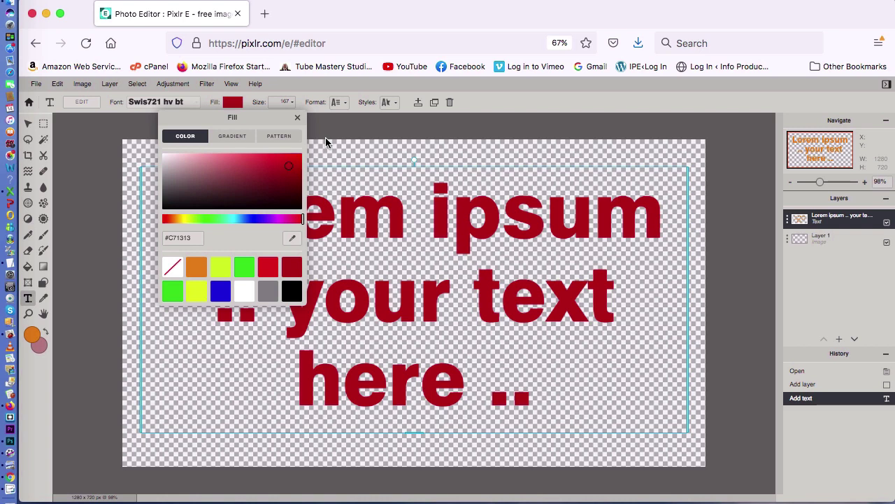
Fill the text with the linear black-to-red gradient preset and move the fill dialog clear of the text.
{"action": "left_click", "coordinate": [236, 137]}
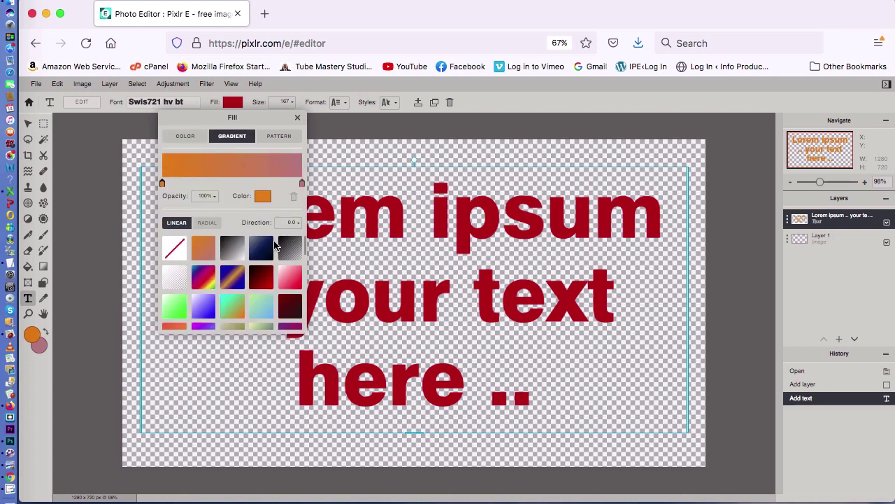
{"action": "scroll", "coordinate": [274, 251], "scroll_direction": "down", "scroll_amount": 5}
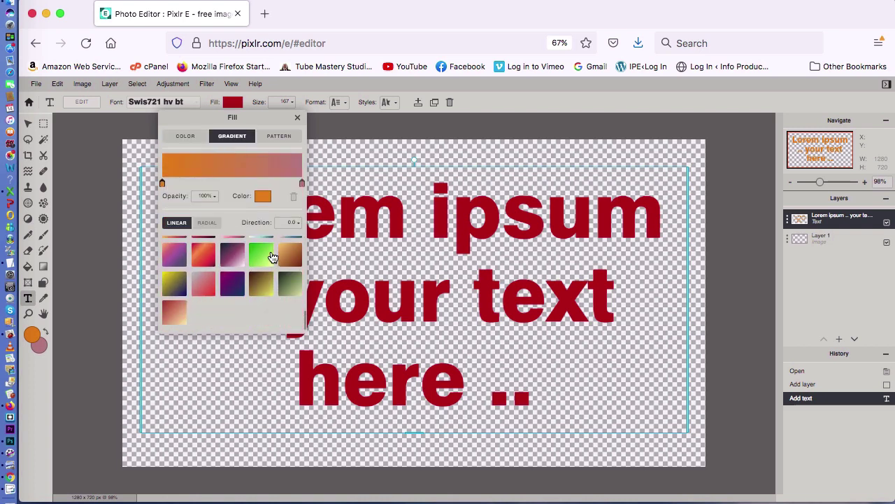
{"action": "scroll", "coordinate": [273, 257], "scroll_direction": "up", "scroll_amount": 5}
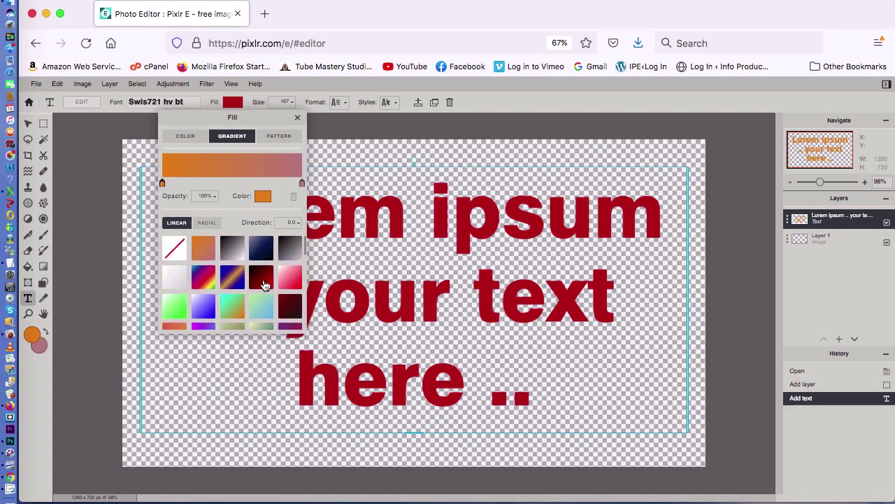
{"action": "left_click", "coordinate": [264, 285]}
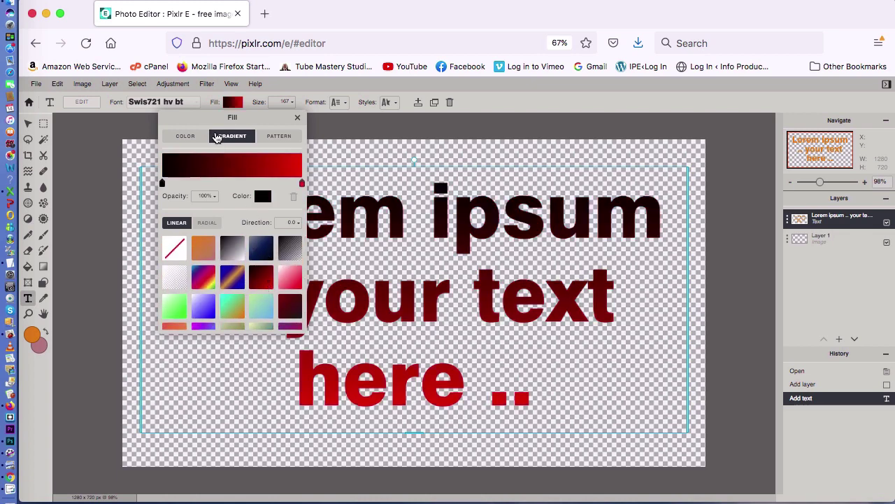
{"action": "left_click_drag", "start_coordinate": [209, 124], "coordinate": [764, 133]}
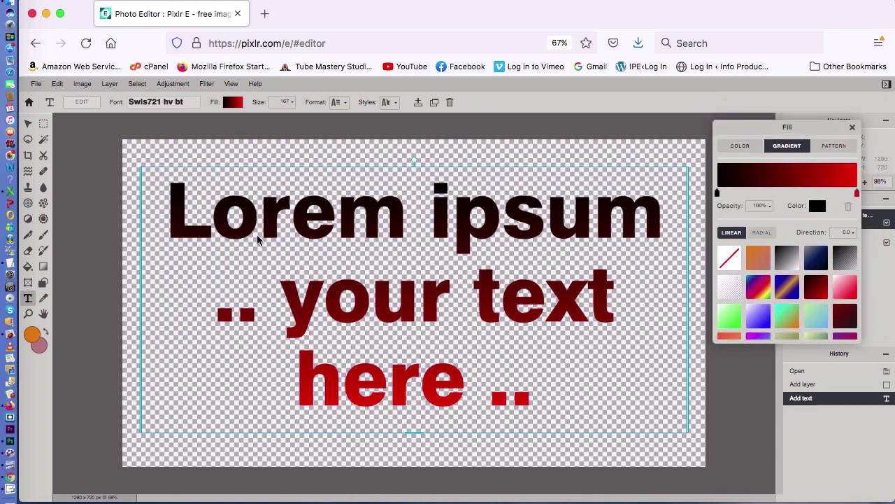
Try the rainbow, turquoise-to-orange, white-to-blue, green-to-black and orange-to-purple gradient presets on the text.
{"action": "left_click", "coordinate": [761, 291]}
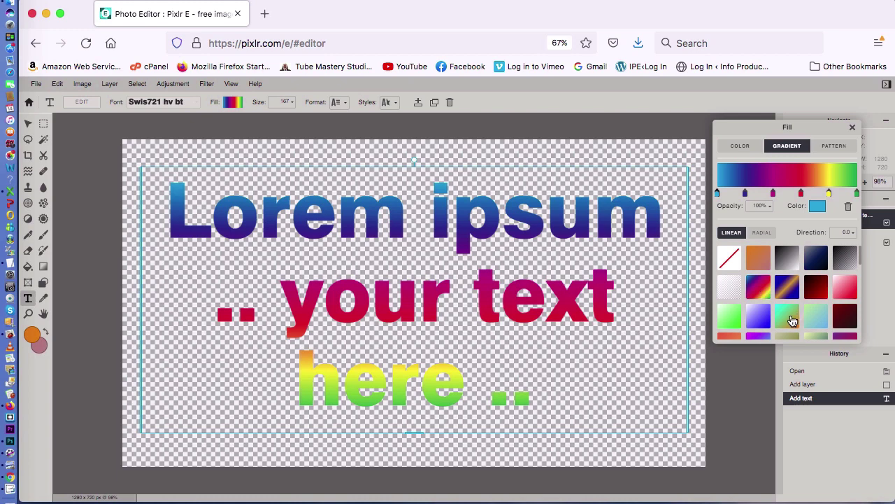
{"action": "left_click", "coordinate": [793, 320]}
{"action": "left_click", "coordinate": [763, 320]}
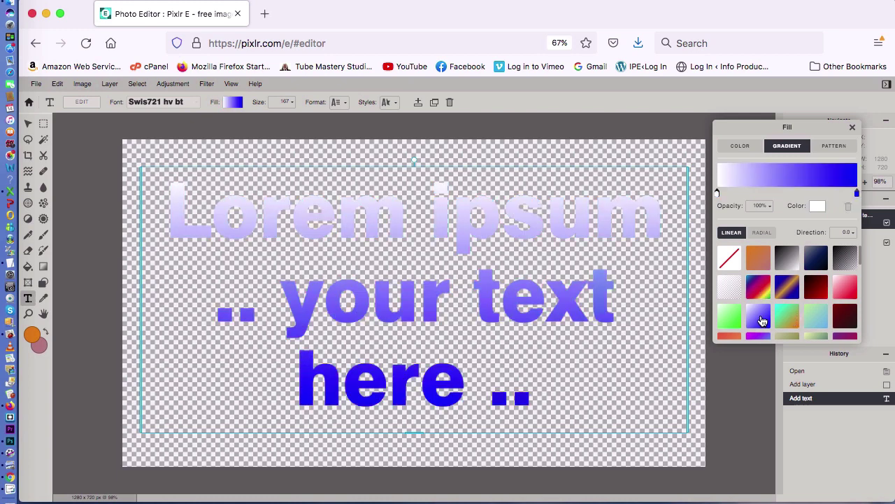
{"action": "scroll", "coordinate": [763, 321], "scroll_direction": "down", "scroll_amount": 3}
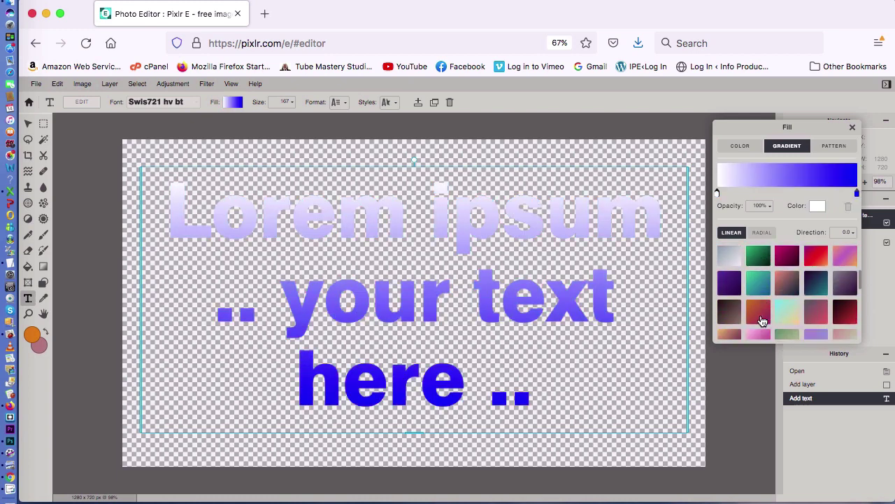
{"action": "left_click", "coordinate": [760, 258]}
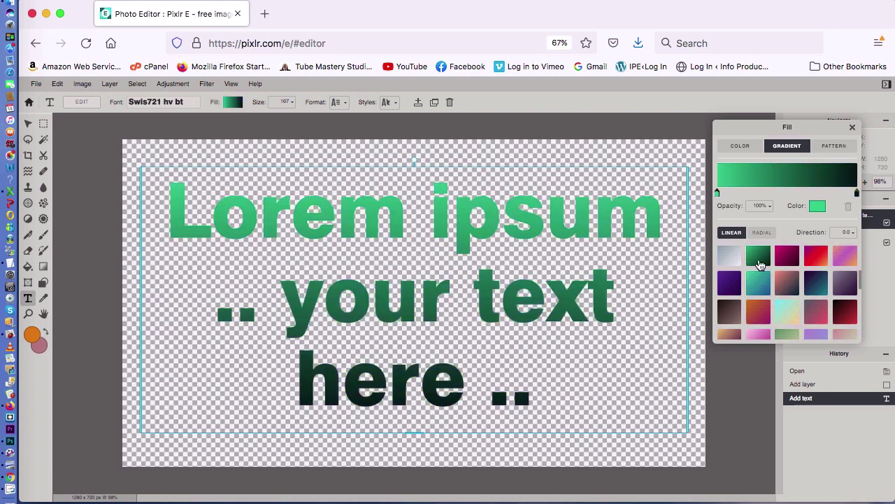
{"action": "left_click", "coordinate": [758, 313]}
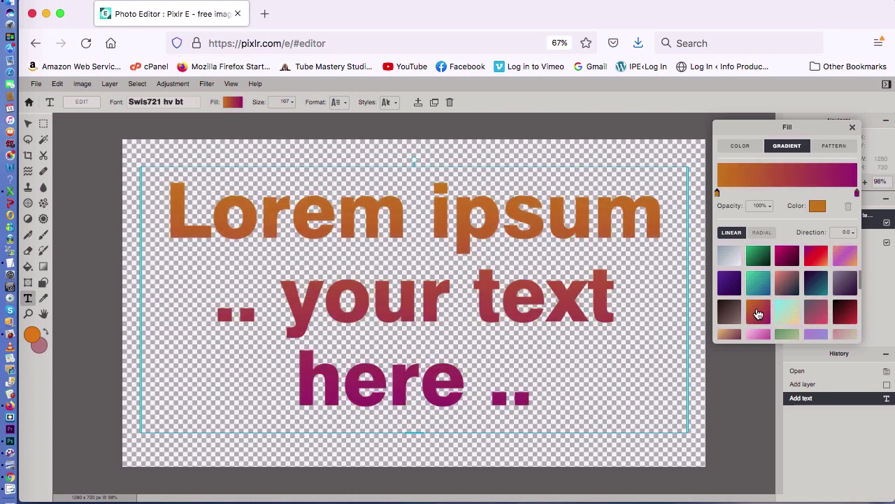
{"action": "scroll", "coordinate": [758, 314], "scroll_direction": "up", "scroll_amount": 3}
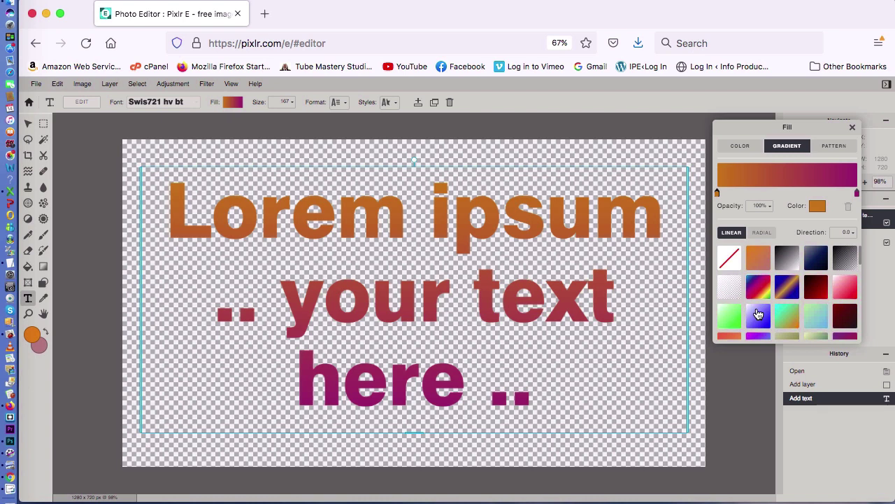
Set the text fill to solid red #EC0B0B and close the fill settings.
{"action": "left_click", "coordinate": [742, 148]}
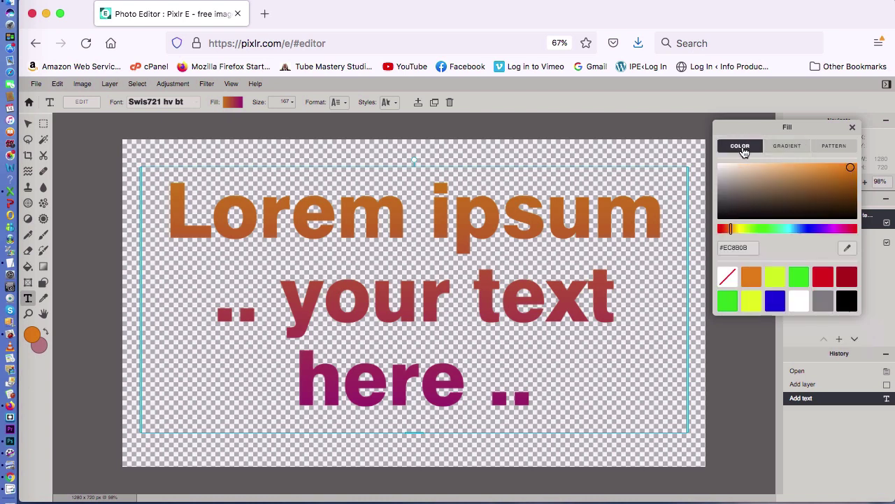
{"action": "left_click", "coordinate": [854, 231]}
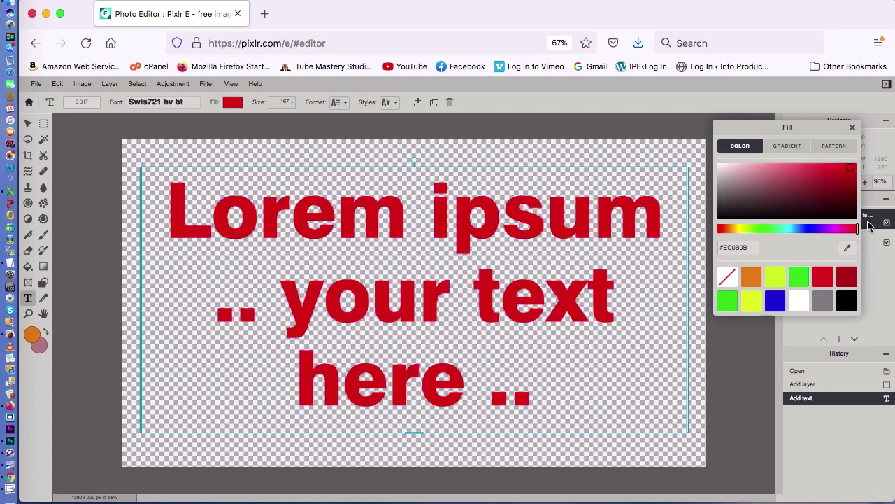
{"action": "left_click", "coordinate": [853, 127]}
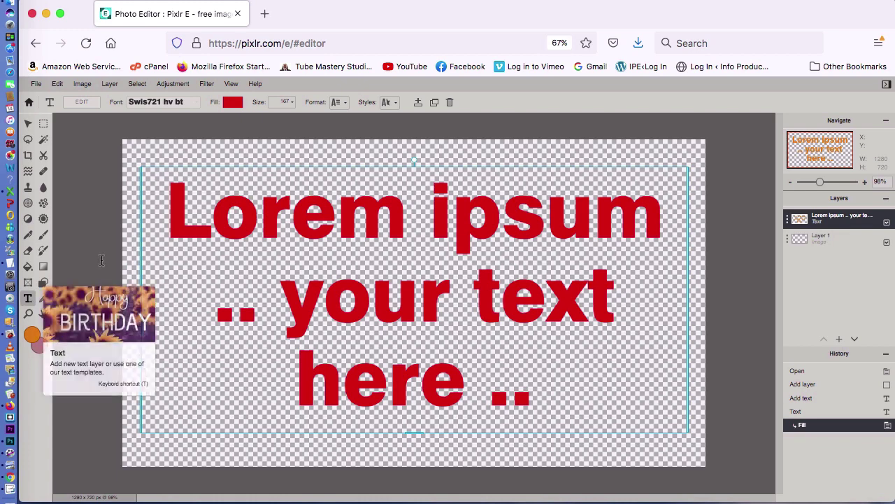
Preview fonts from the font list on the placeholder text and choose Swis721 hv bt.
{"action": "left_click", "coordinate": [246, 231]}
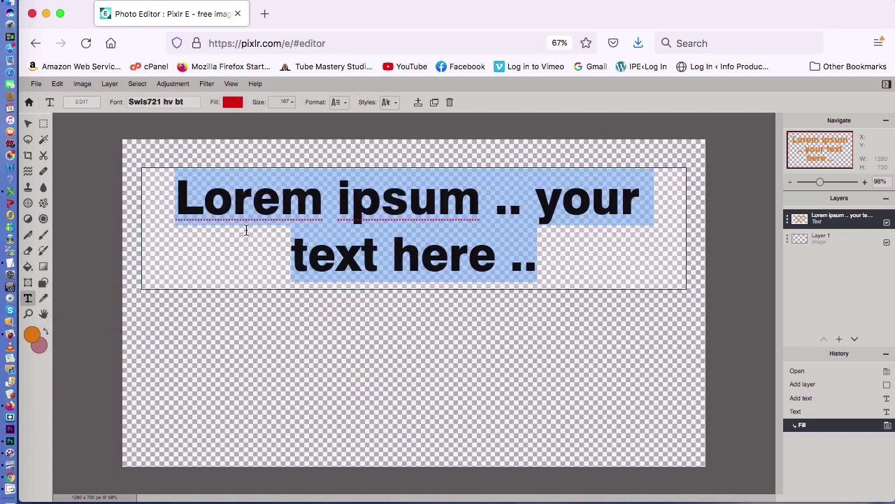
{"action": "left_click", "coordinate": [179, 105]}
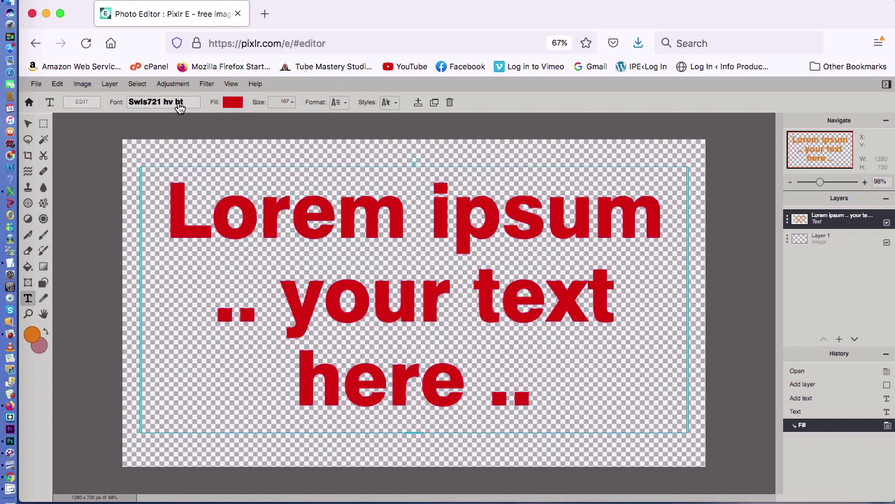
{"action": "left_click", "coordinate": [179, 105]}
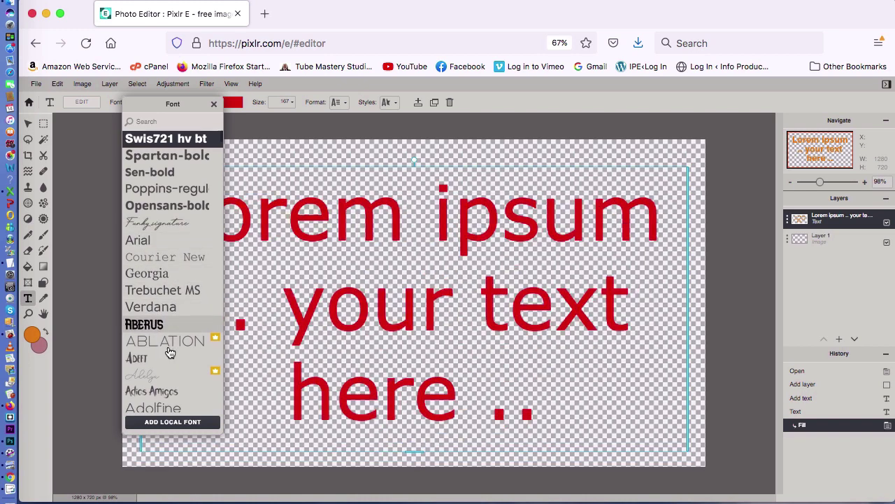
{"action": "scroll", "coordinate": [169, 351], "scroll_direction": "down", "scroll_amount": 5}
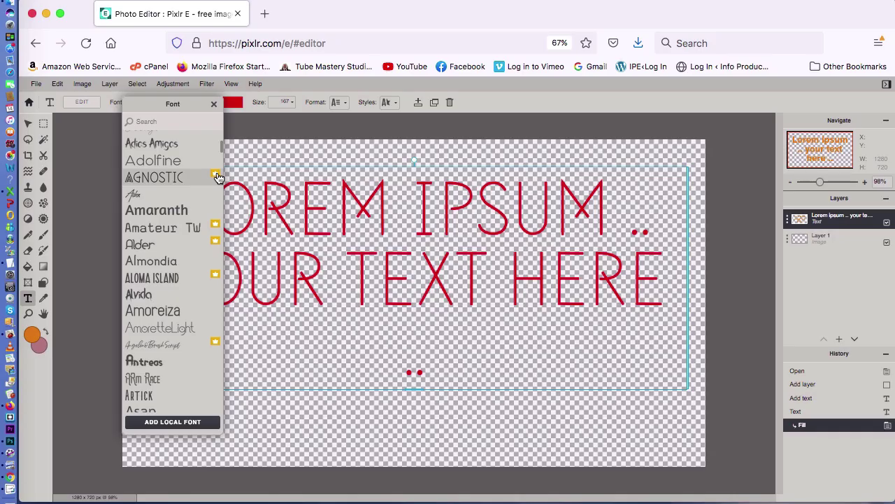
{"action": "scroll", "coordinate": [184, 310], "scroll_direction": "down", "scroll_amount": 5}
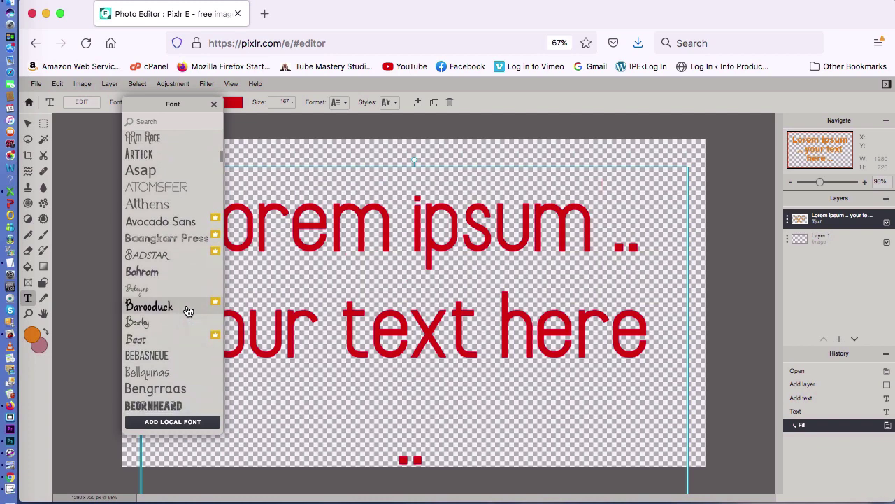
{"action": "scroll", "coordinate": [187, 310], "scroll_direction": "down", "scroll_amount": 5}
{"action": "scroll", "coordinate": [187, 310], "scroll_direction": "up", "scroll_amount": 15}
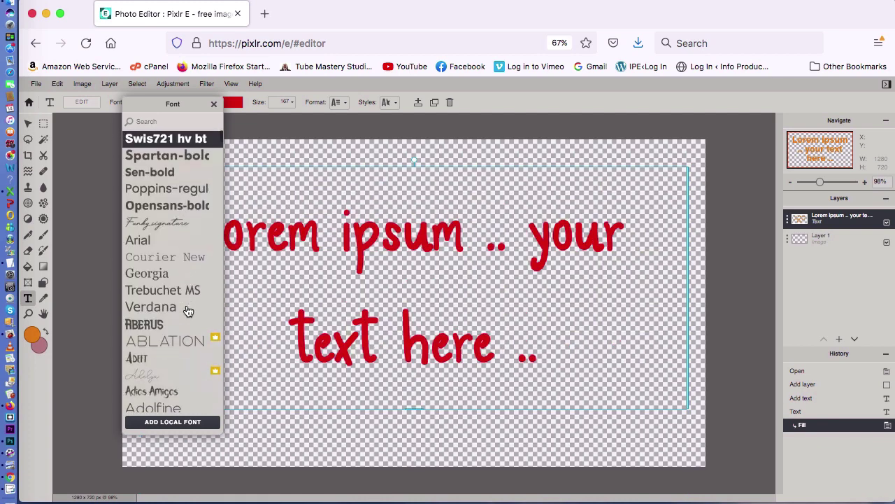
{"action": "left_click", "coordinate": [173, 139]}
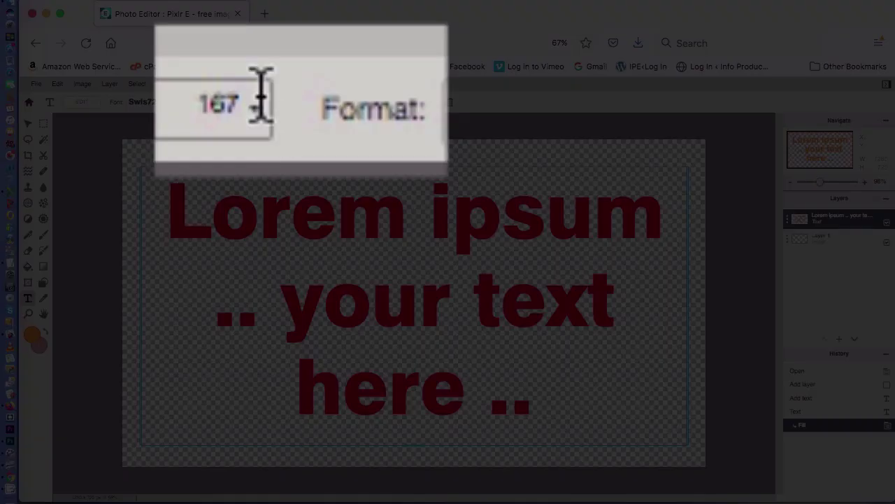
Reduce the placeholder text's font size to 130.
{"action": "left_click", "coordinate": [293, 103]}
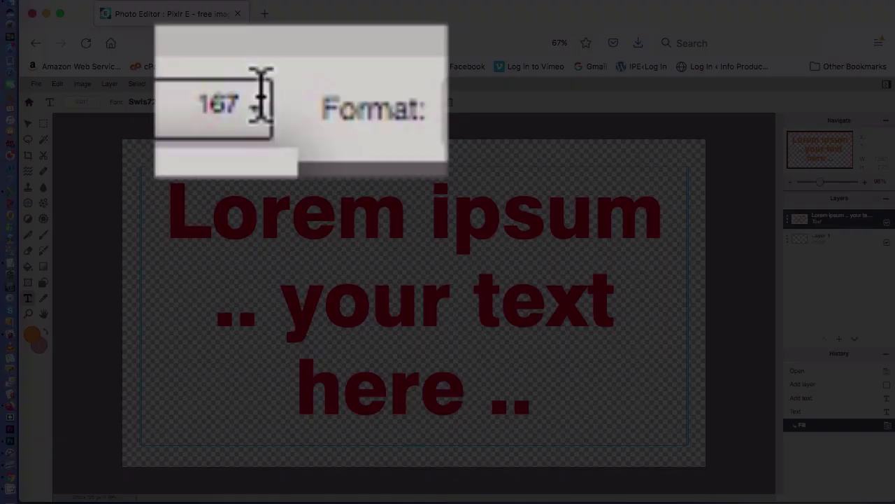
{"action": "mouse_move", "coordinate": [255, 119]}
{"action": "left_mouse_down"}
{"action": "mouse_move", "coordinate": [204, 126]}
{"action": "mouse_move", "coordinate": [352, 151]}
{"action": "mouse_move", "coordinate": [224, 160]}
{"action": "mouse_move", "coordinate": [242, 126]}
{"action": "left_mouse_up"}
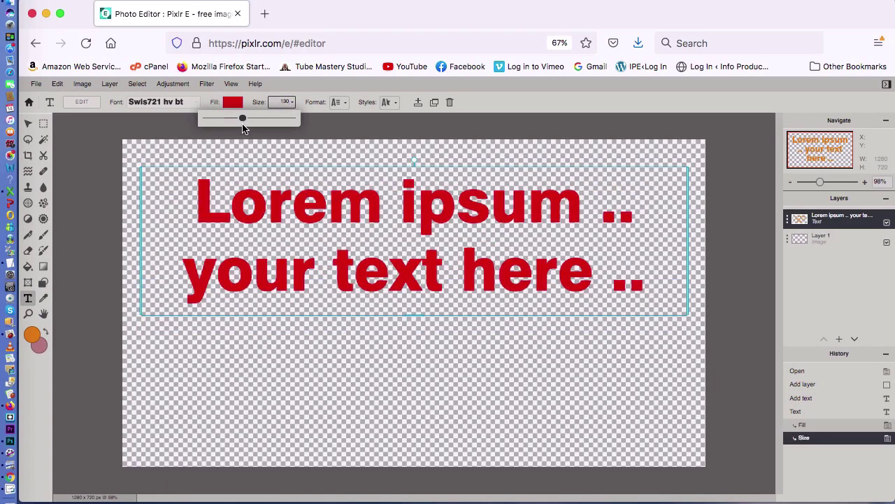
{"action": "scroll", "coordinate": [365, 133], "scroll_direction": "down", "scroll_amount": 1}
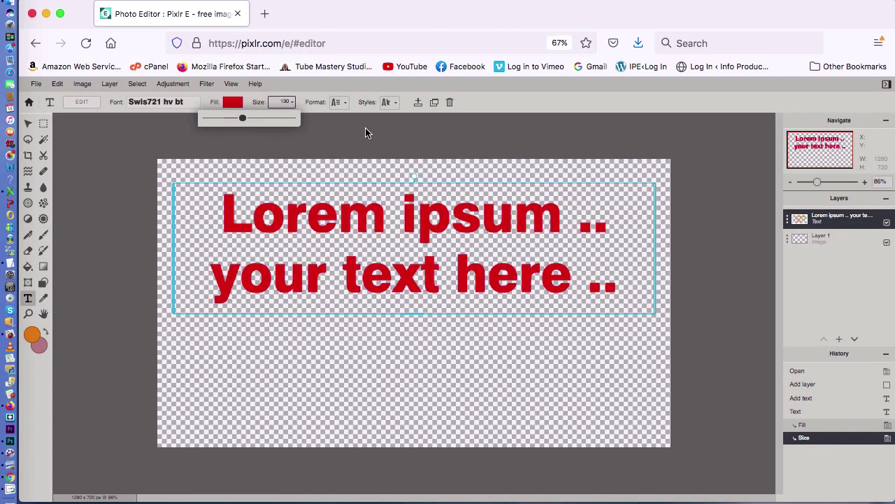
Set the placeholder text's line space to 2 and its letter space to 8.
{"action": "left_click", "coordinate": [365, 133]}
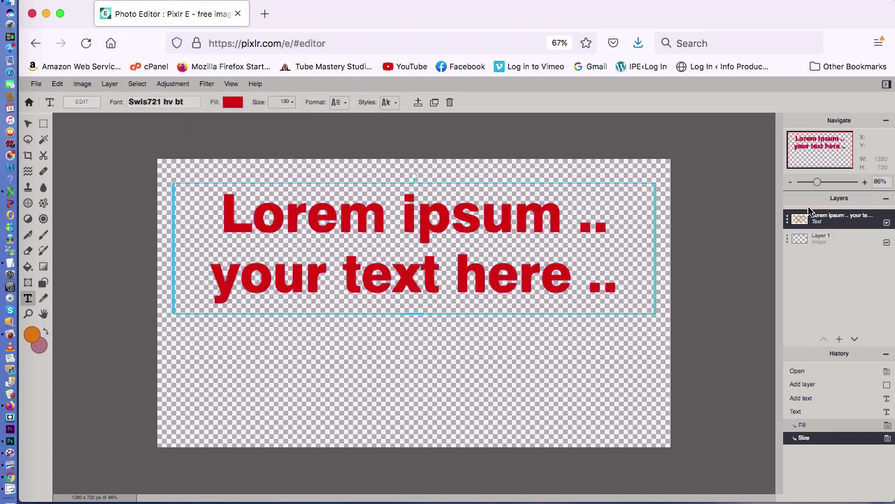
{"action": "left_click_drag", "start_coordinate": [820, 183], "coordinate": [821, 186]}
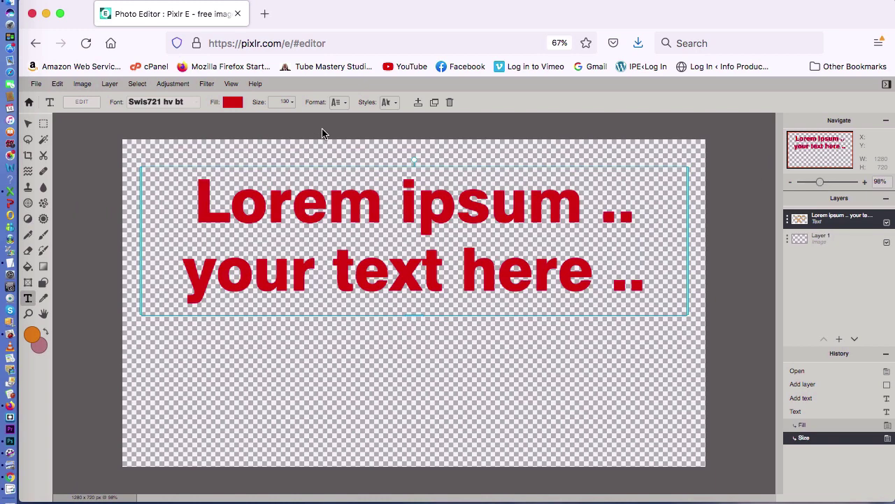
{"action": "left_click", "coordinate": [339, 103]}
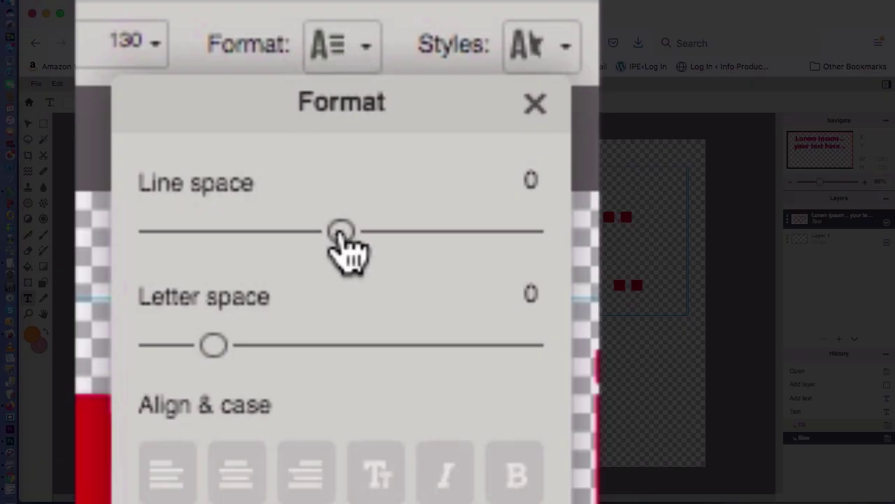
{"action": "left_click_drag", "start_coordinate": [341, 233], "coordinate": [341, 154]}
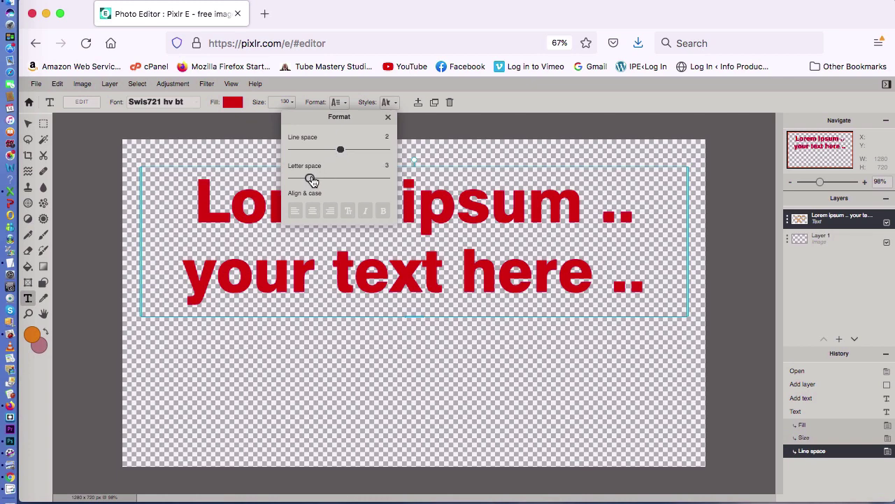
{"action": "mouse_move", "coordinate": [308, 179]}
{"action": "left_mouse_down"}
{"action": "mouse_move", "coordinate": [338, 186]}
{"action": "mouse_move", "coordinate": [314, 187]}
{"action": "left_mouse_up"}
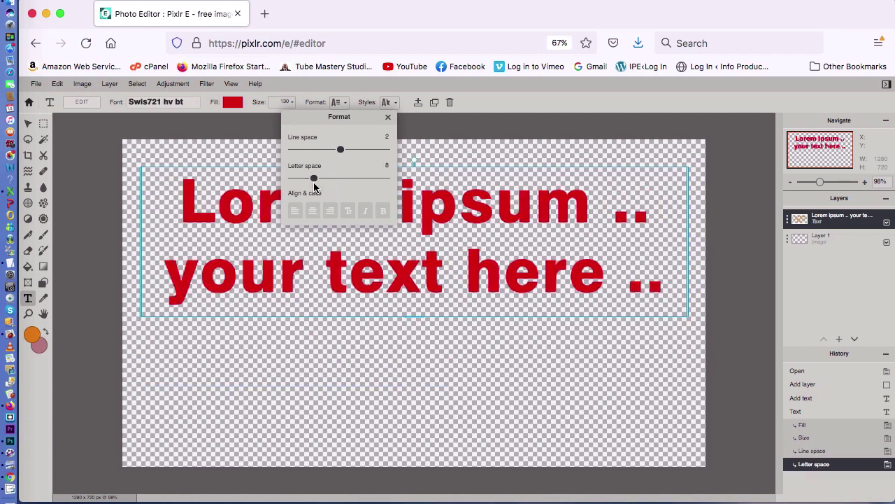
{"action": "left_click", "coordinate": [432, 128]}
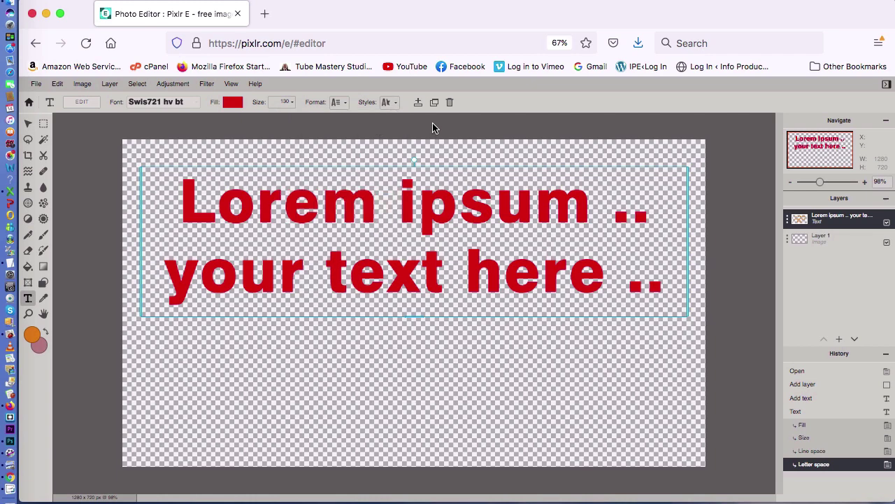
Turn on the Arc curve style for the text, try its amount and leave it at 0.
{"action": "left_click", "coordinate": [395, 107]}
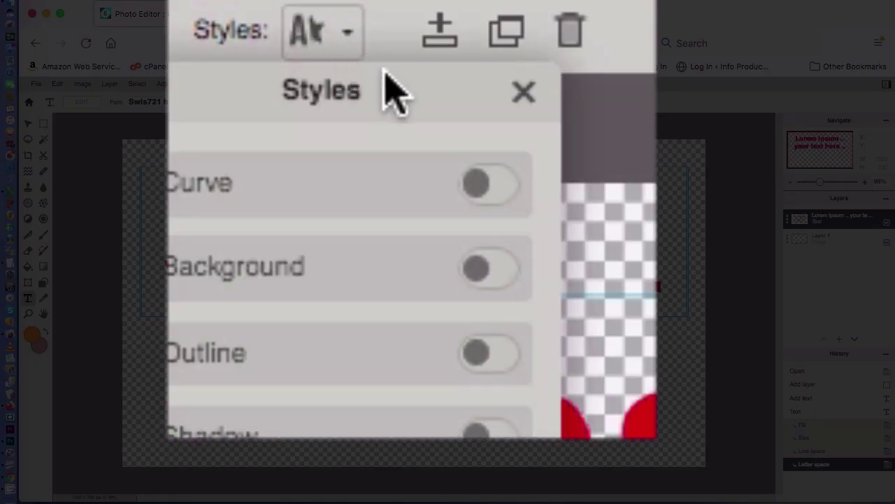
{"action": "left_click", "coordinate": [433, 140]}
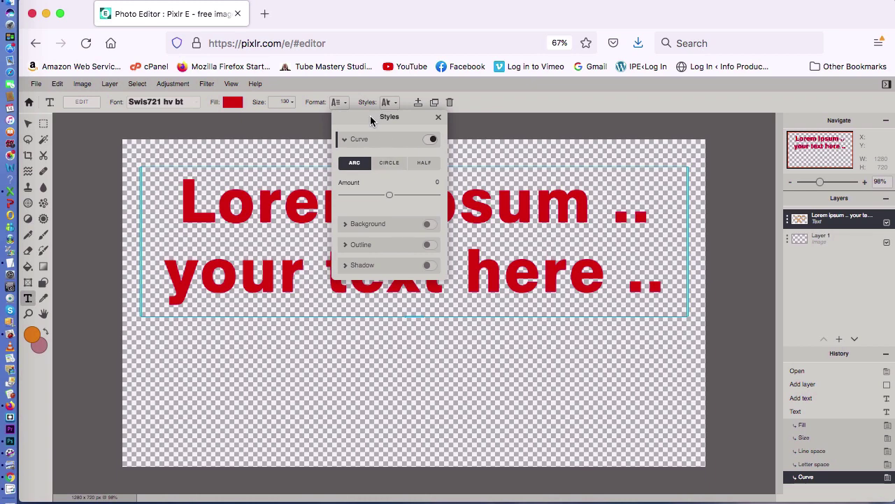
{"action": "left_click_drag", "start_coordinate": [371, 120], "coordinate": [726, 125]}
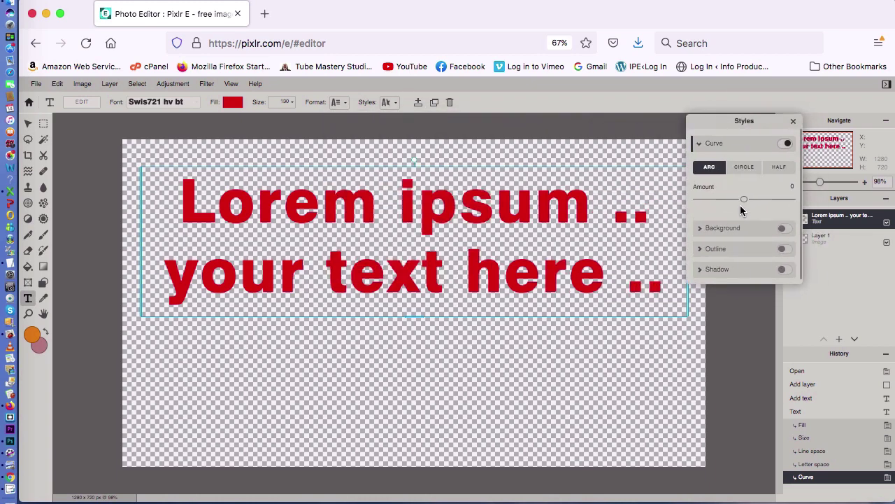
{"action": "mouse_move", "coordinate": [744, 199]}
{"action": "left_mouse_down"}
{"action": "mouse_move", "coordinate": [758, 201]}
{"action": "mouse_move", "coordinate": [732, 203]}
{"action": "mouse_move", "coordinate": [745, 205]}
{"action": "left_mouse_up"}
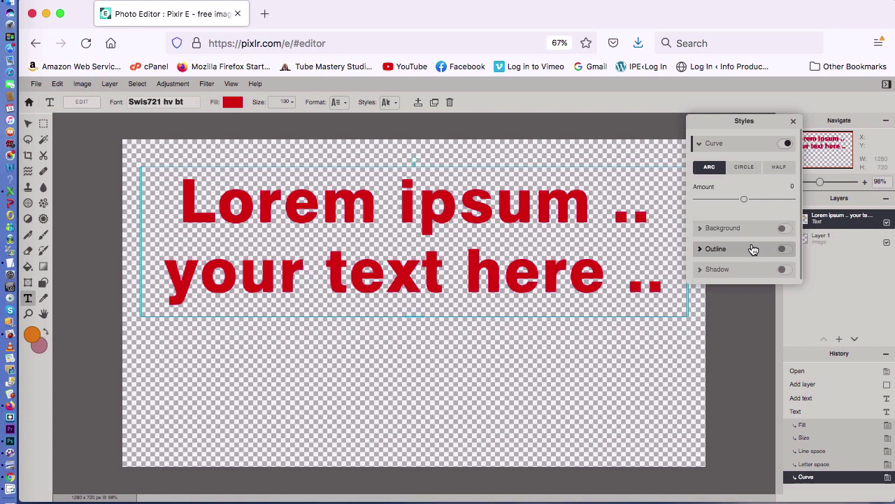
Add an outline to the text and set the outline color to black #000000.
{"action": "left_click", "coordinate": [784, 249]}
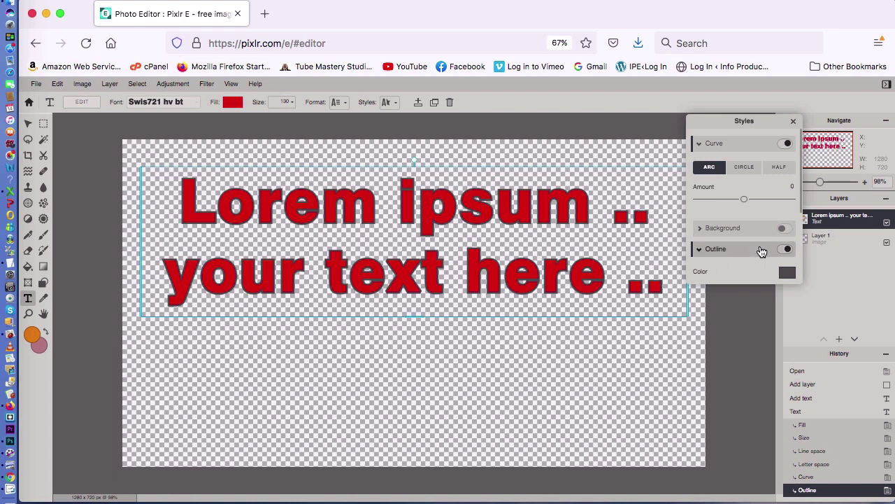
{"action": "left_click", "coordinate": [788, 274]}
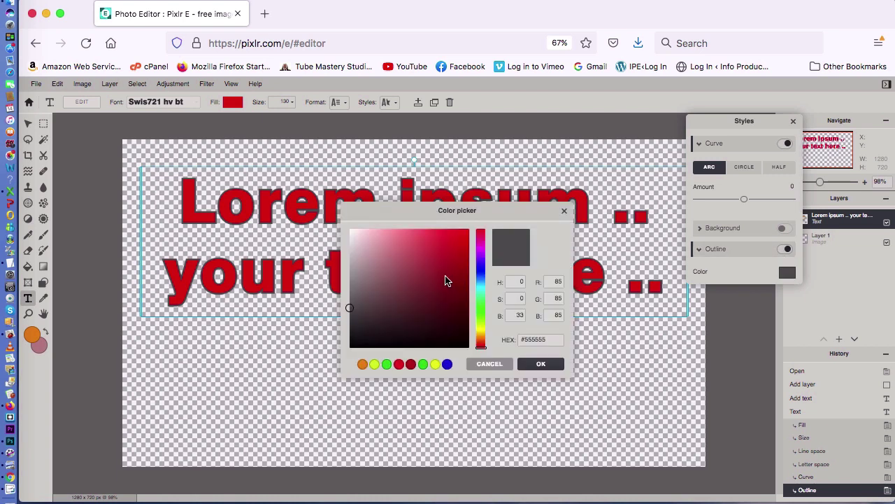
{"action": "left_click_drag", "start_coordinate": [444, 279], "coordinate": [486, 384]}
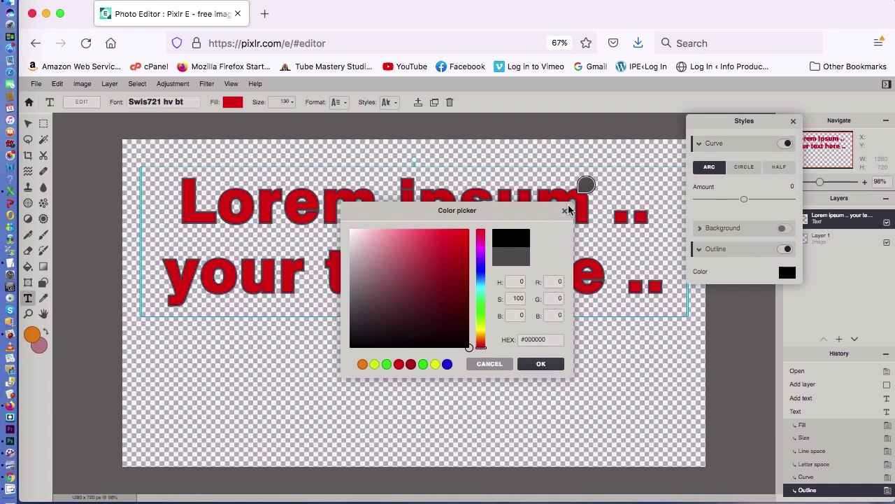
{"action": "left_click", "coordinate": [566, 212]}
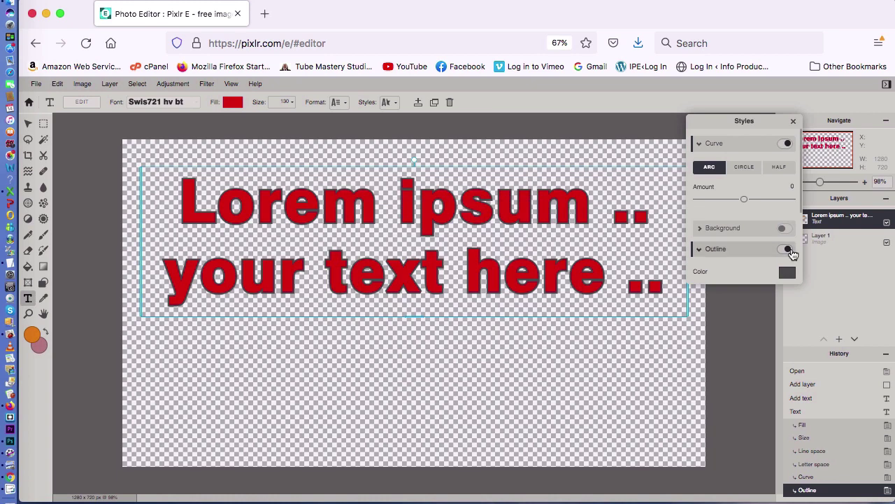
{"action": "left_click", "coordinate": [788, 272]}
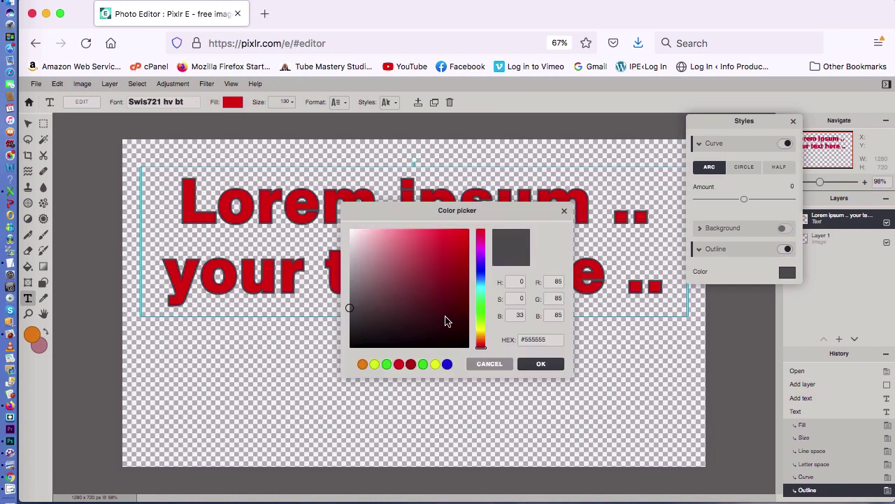
{"action": "left_click_drag", "start_coordinate": [445, 320], "coordinate": [469, 347]}
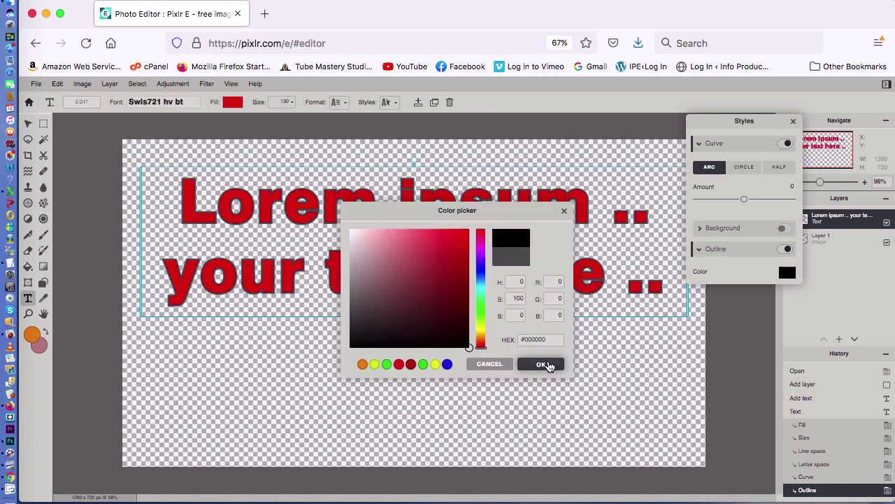
{"action": "left_click", "coordinate": [543, 364]}
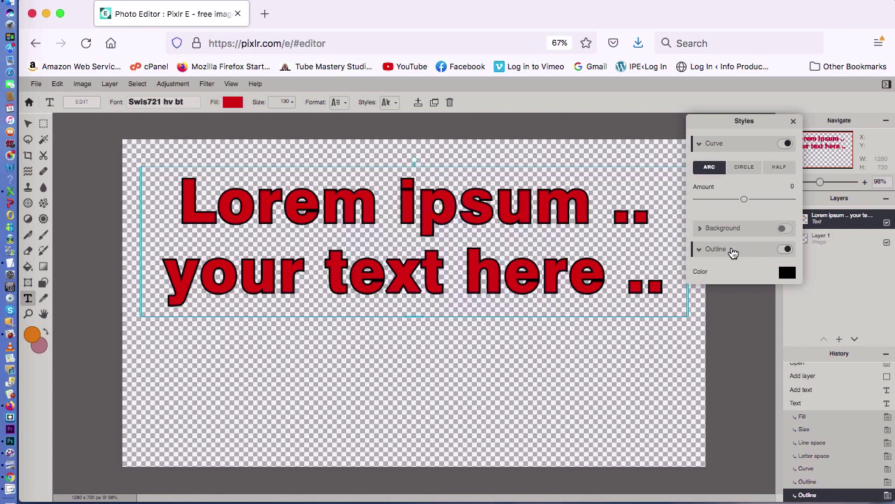
Toggle the text outline off and on again to compare, and close the text styles.
{"action": "left_click", "coordinate": [702, 252]}
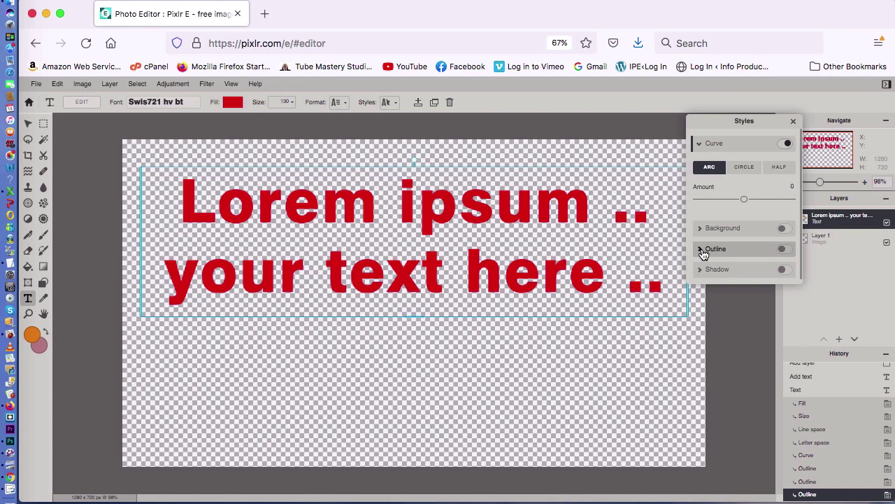
{"action": "left_click", "coordinate": [702, 252]}
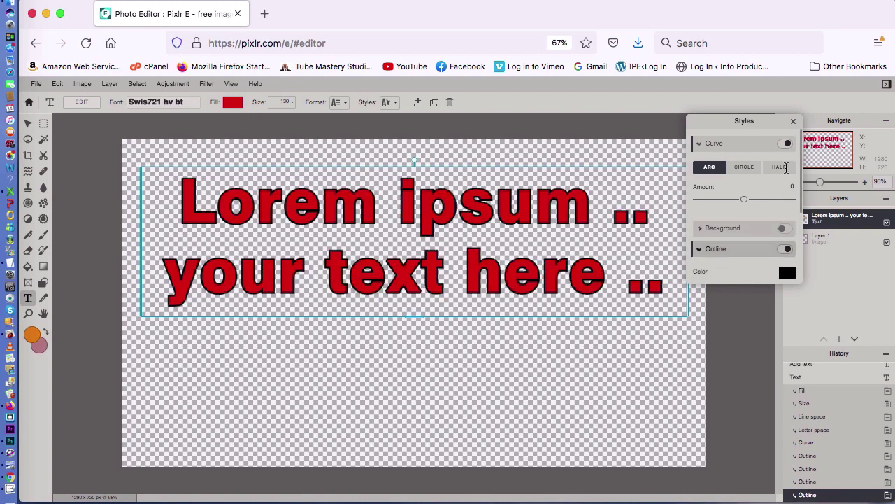
{"action": "left_click", "coordinate": [794, 122]}
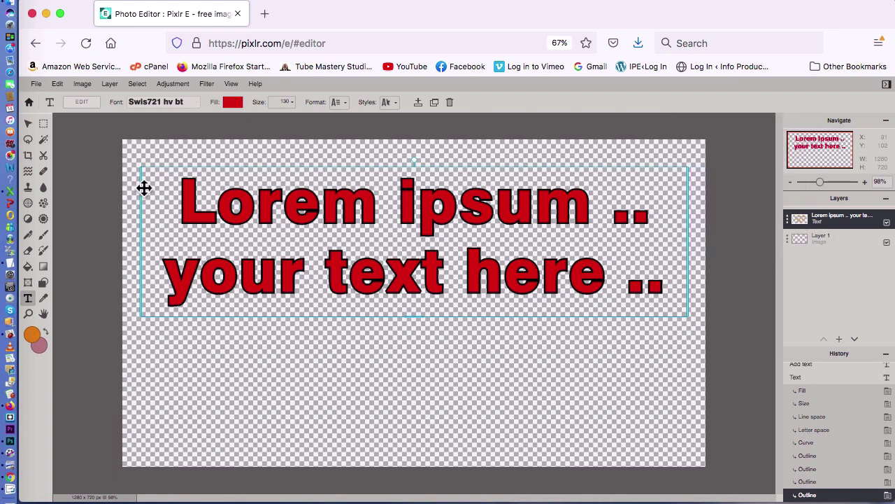
Move the text block down to about Y 78, narrow it to about 1157 px wide and deselect it.
{"action": "left_click", "coordinate": [28, 126]}
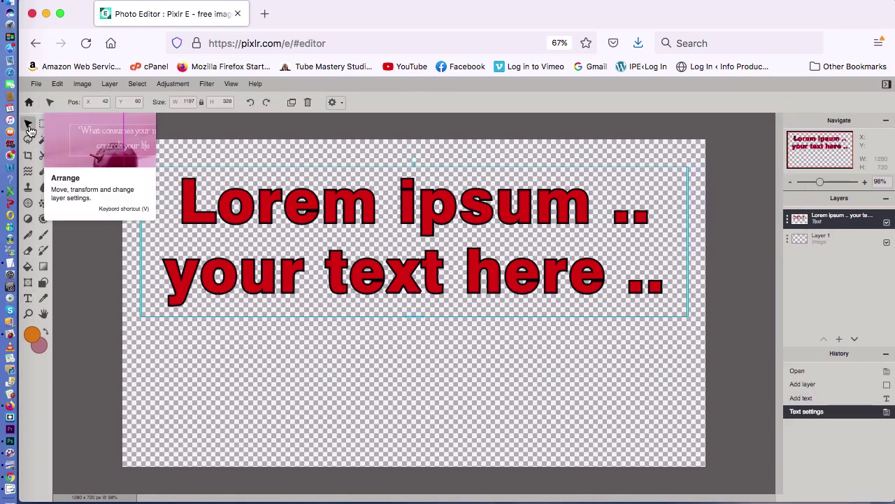
{"action": "mouse_move", "coordinate": [352, 242]}
{"action": "left_mouse_down"}
{"action": "mouse_move", "coordinate": [352, 367]}
{"action": "mouse_move", "coordinate": [336, 282]}
{"action": "mouse_move", "coordinate": [370, 272]}
{"action": "mouse_move", "coordinate": [352, 254]}
{"action": "mouse_move", "coordinate": [382, 335]}
{"action": "mouse_move", "coordinate": [349, 248]}
{"action": "left_mouse_up"}
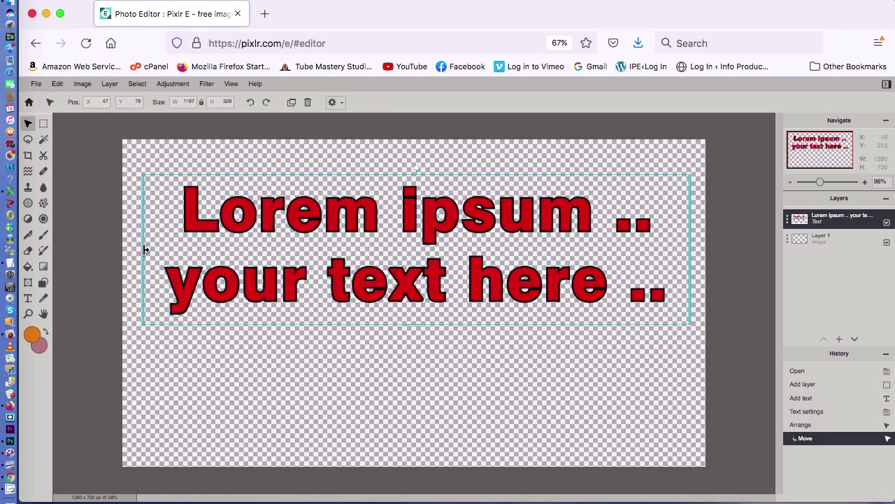
{"action": "left_click_drag", "start_coordinate": [144, 250], "coordinate": [162, 425]}
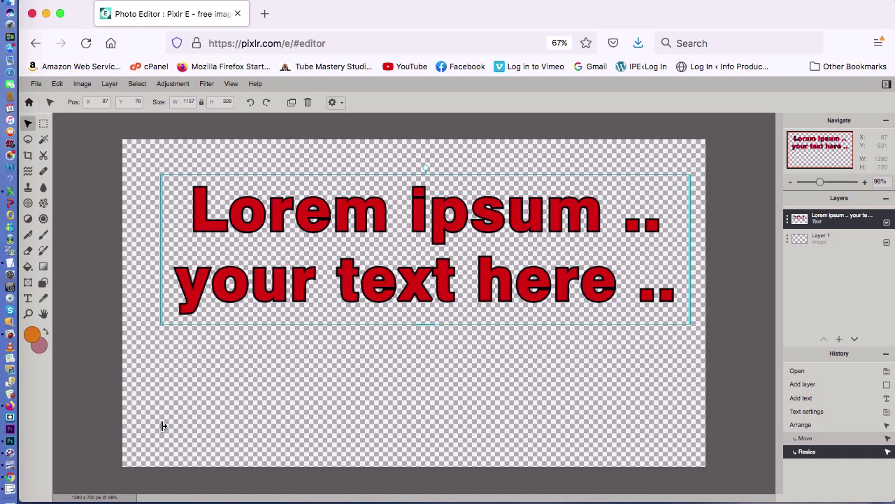
{"action": "left_click", "coordinate": [85, 305]}
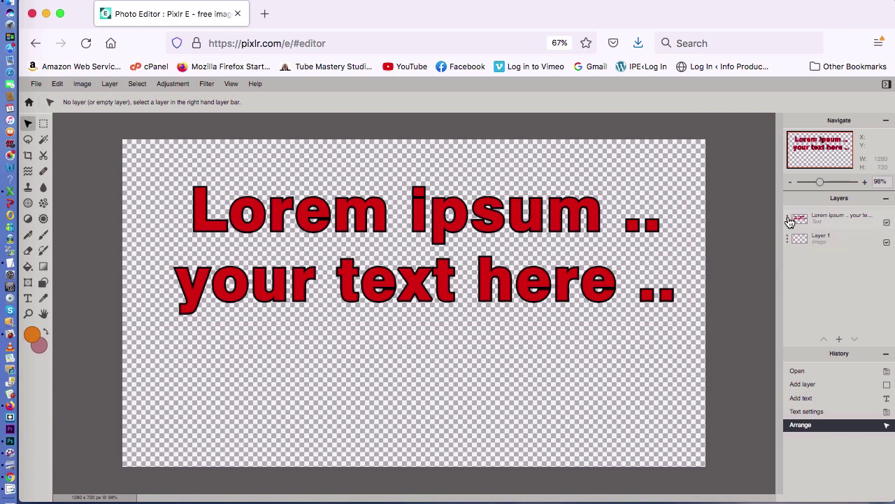
Rename the Lorem ipsum text layer as "text1..".
{"action": "left_click", "coordinate": [829, 220]}
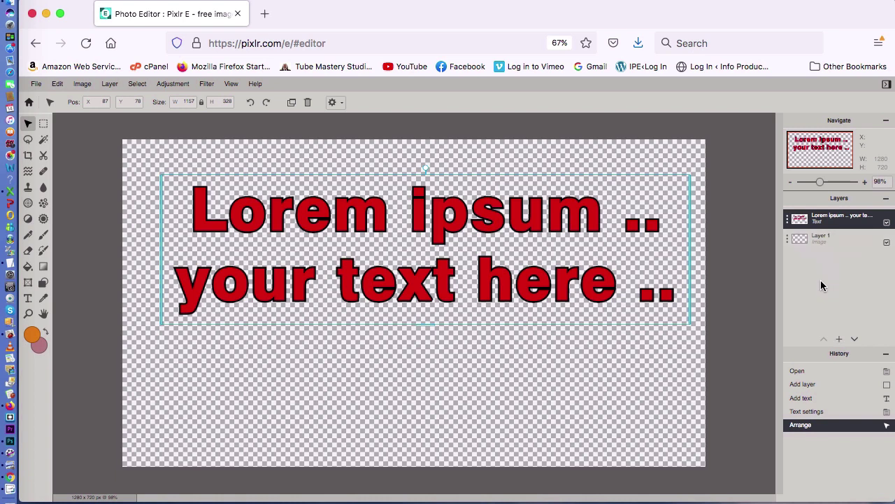
{"action": "left_click", "coordinate": [792, 223]}
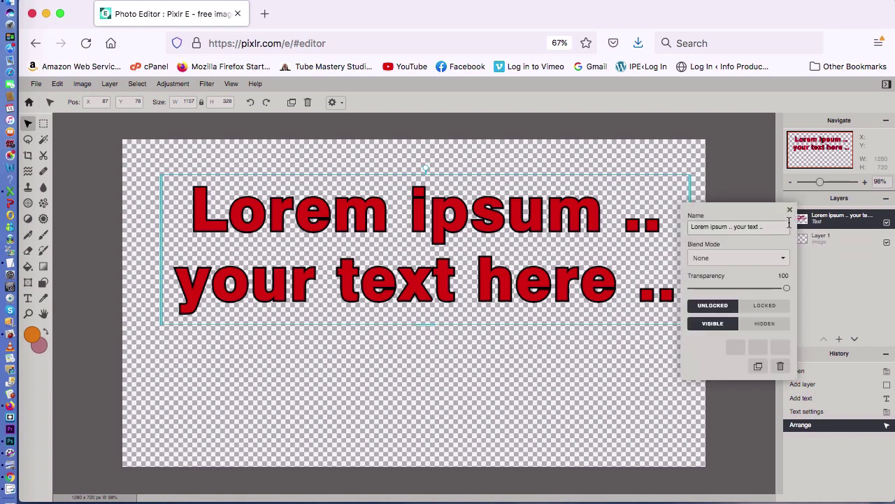
{"action": "left_click", "coordinate": [759, 226]}
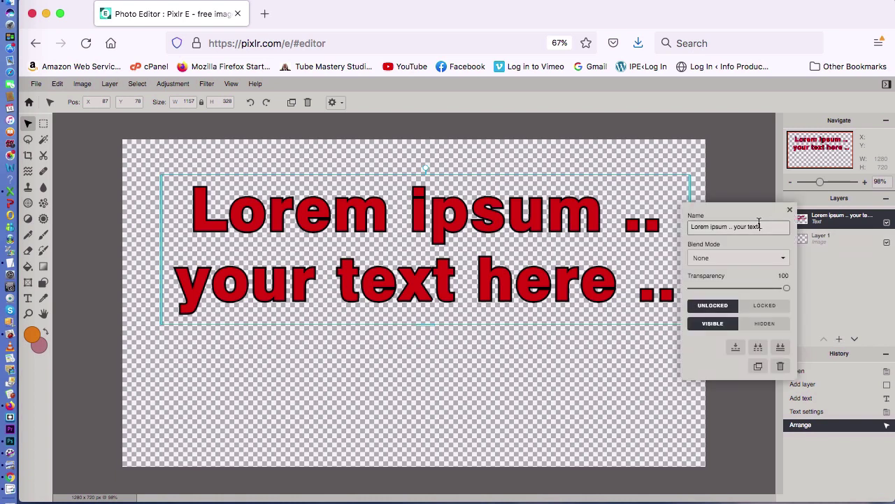
{"action": "left_click_drag", "start_coordinate": [752, 226], "coordinate": [665, 226]}
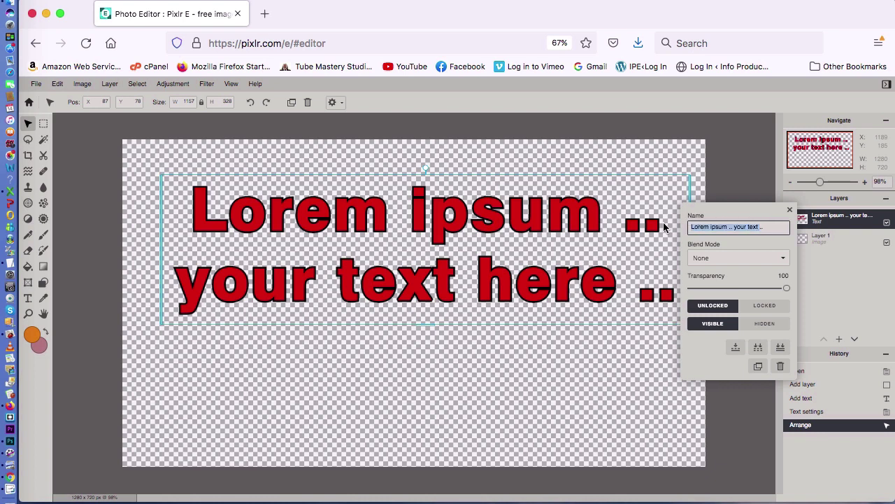
{"action": "type", "text": "text1."}
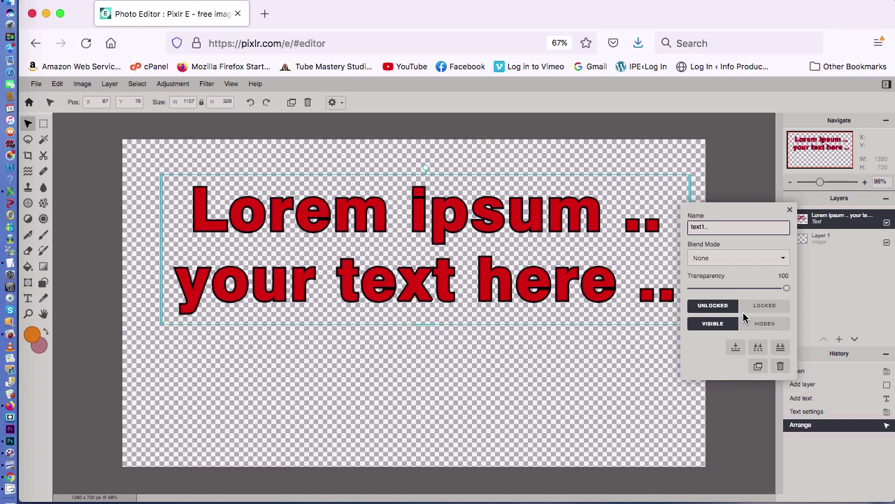
{"action": "key", "text": "Return"}
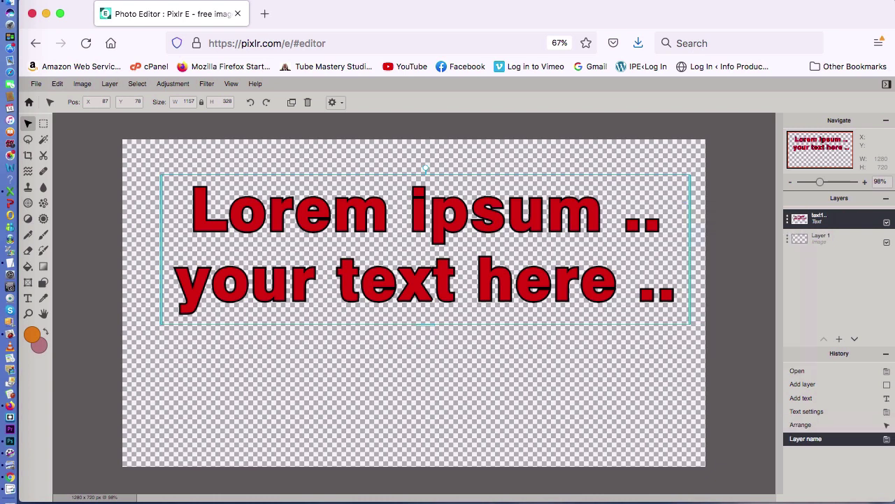
Select the empty Layer 1 beneath the text layer.
{"action": "left_click", "coordinate": [822, 243]}
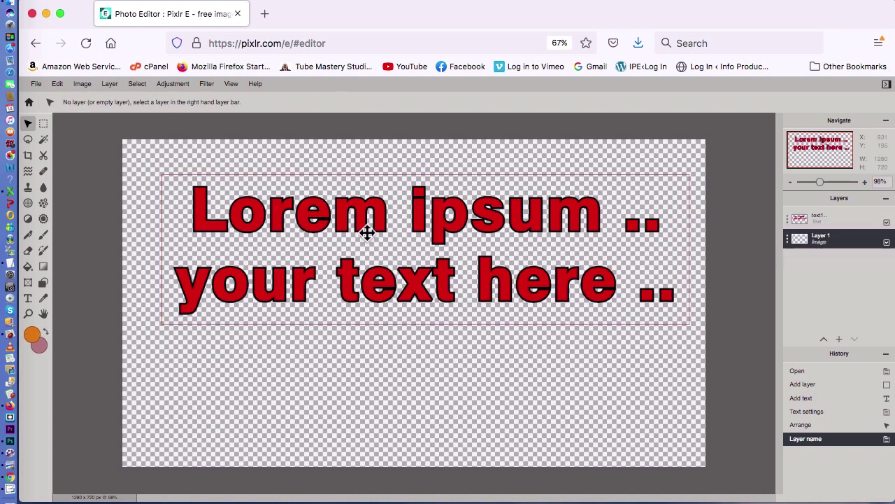
{"action": "scroll", "coordinate": [654, 270], "scroll_direction": "down", "scroll_amount": 2}
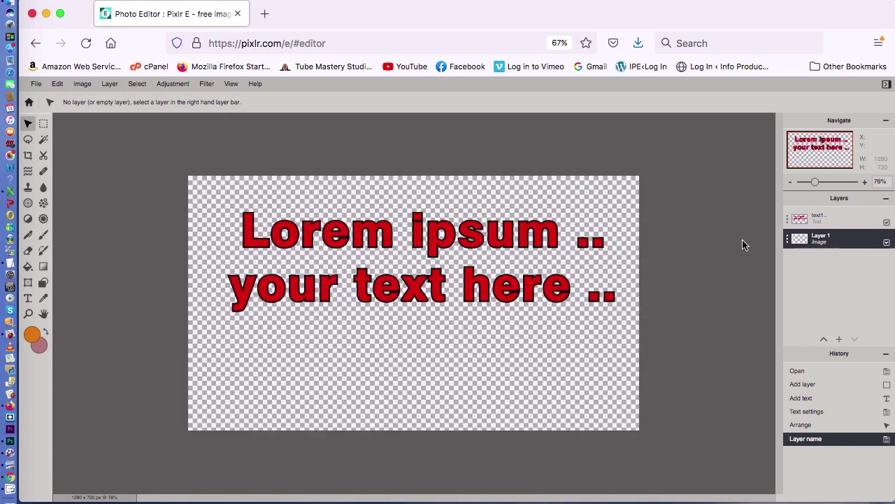
{"action": "scroll", "coordinate": [744, 244], "scroll_direction": "up", "scroll_amount": 2}
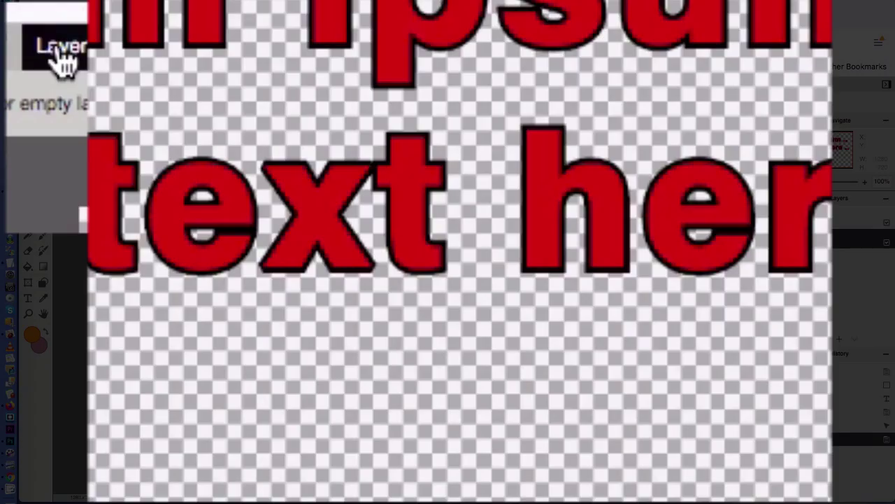
Fill the empty Layer 1 with the orange foreground colour using the Fill tool.
{"action": "left_click", "coordinate": [62, 56]}
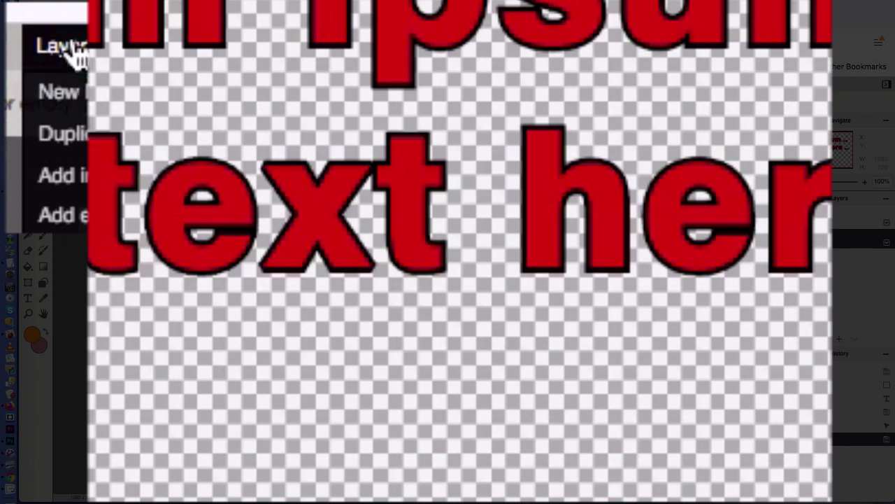
{"action": "left_click", "coordinate": [70, 54]}
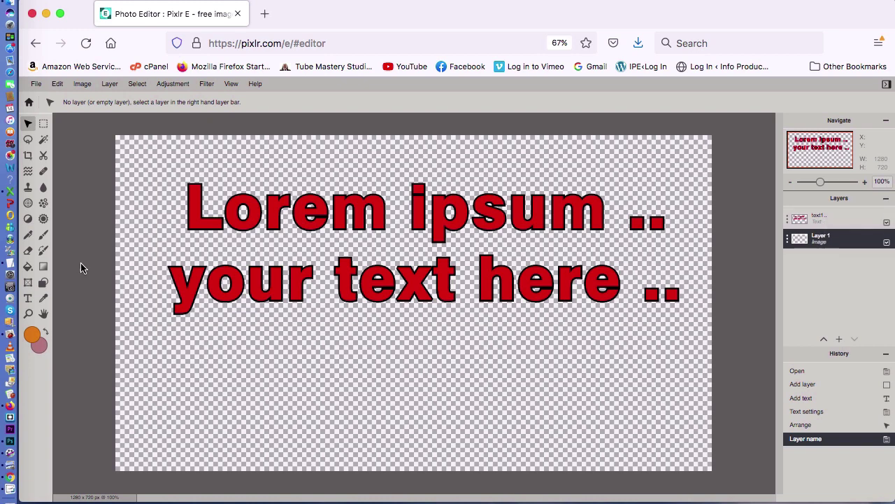
{"action": "left_click", "coordinate": [28, 268]}
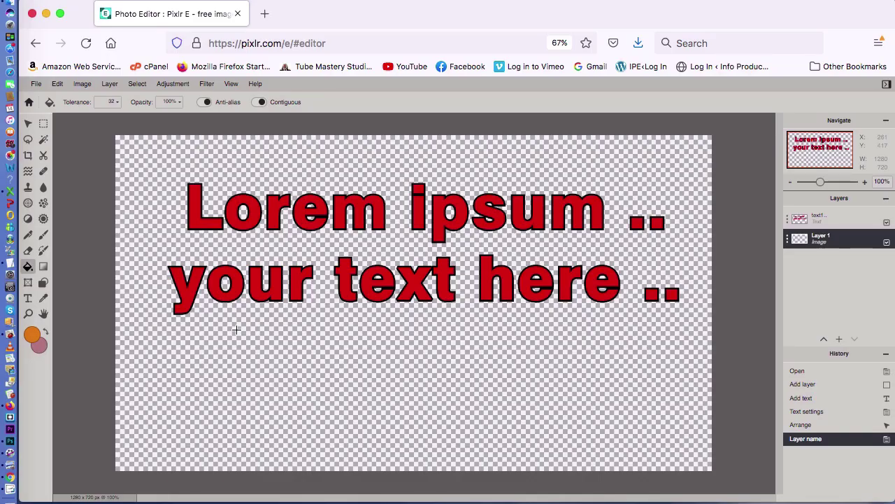
{"action": "left_click", "coordinate": [236, 329]}
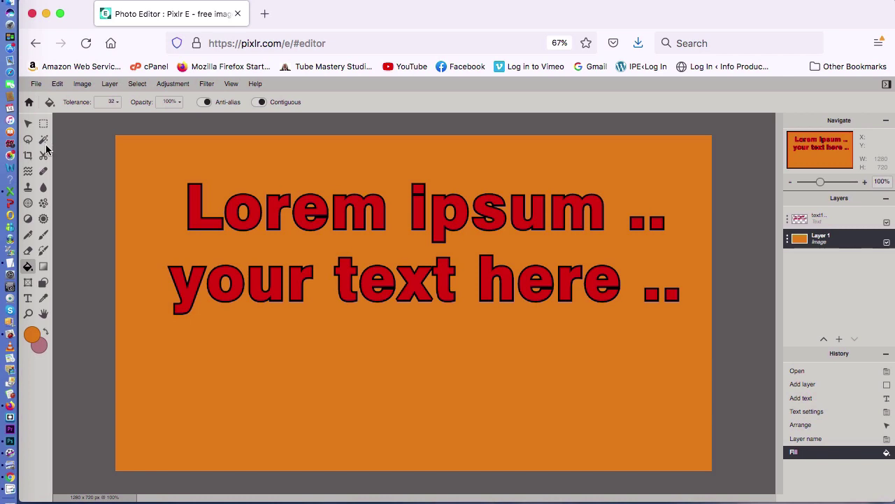
{"action": "left_click", "coordinate": [28, 123]}
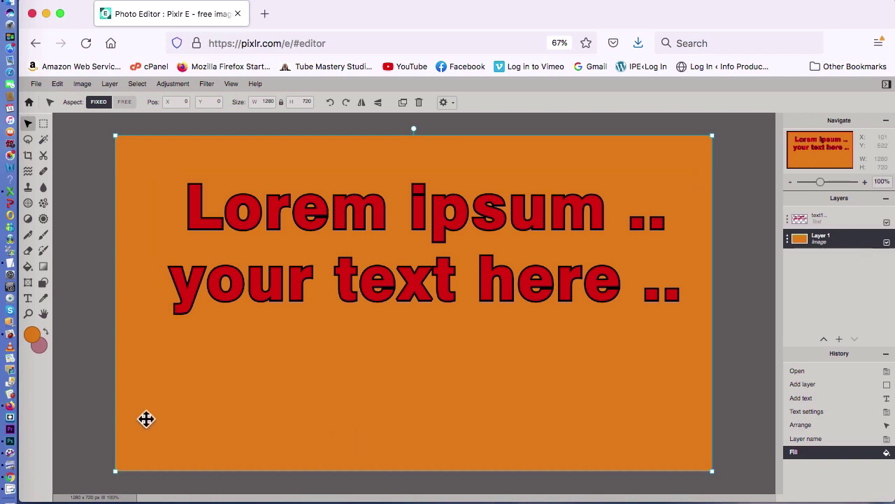
Set the foreground colour to yellow (#E1EC0B) and fill Layer 1 with it as the background behind the text.
{"action": "left_click", "coordinate": [32, 335]}
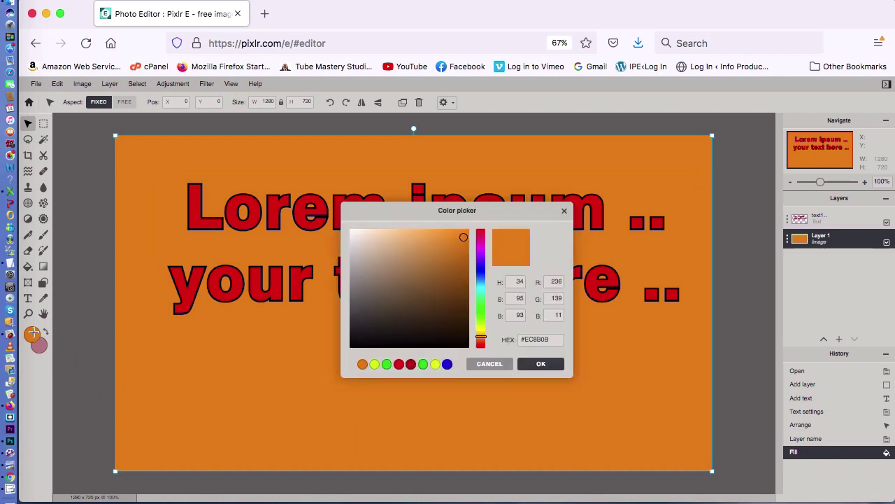
{"action": "left_click", "coordinate": [439, 284]}
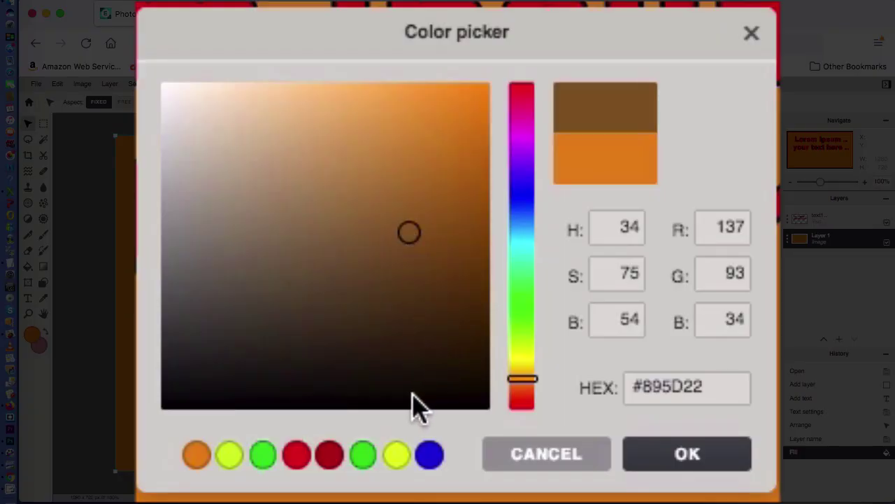
{"action": "left_click", "coordinate": [428, 456]}
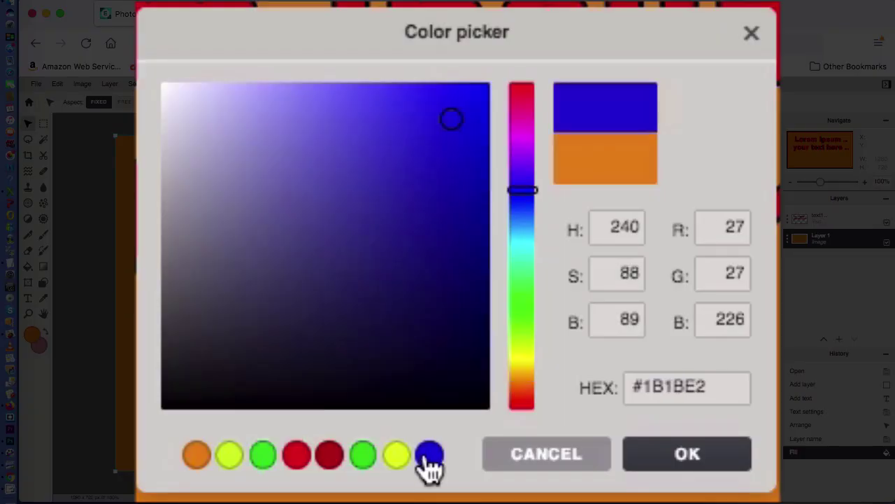
{"action": "left_click", "coordinate": [330, 468]}
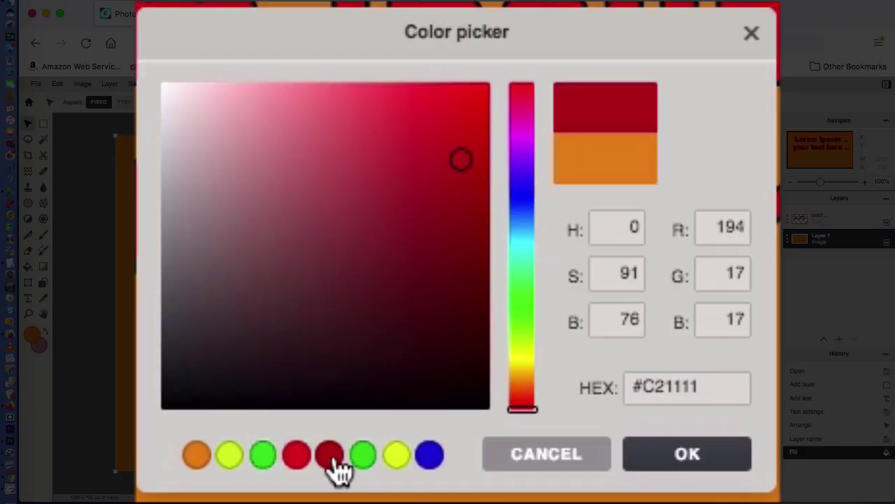
{"action": "left_click", "coordinate": [401, 467]}
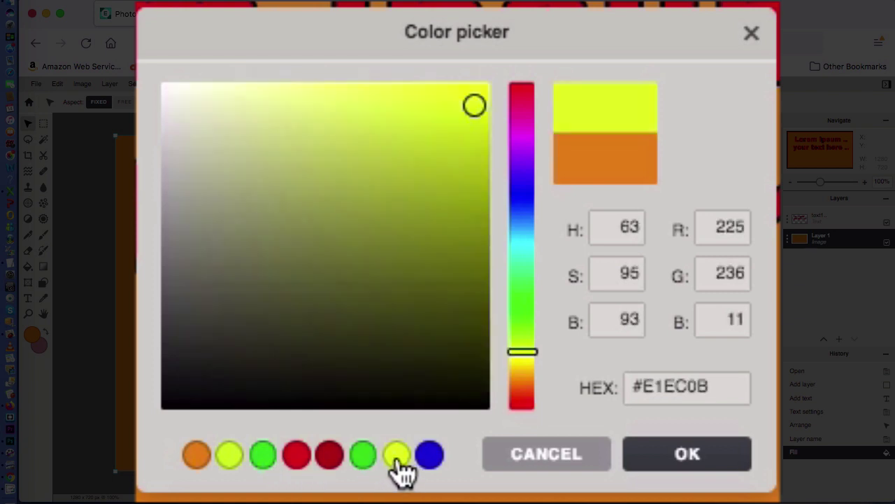
{"action": "left_click", "coordinate": [734, 466]}
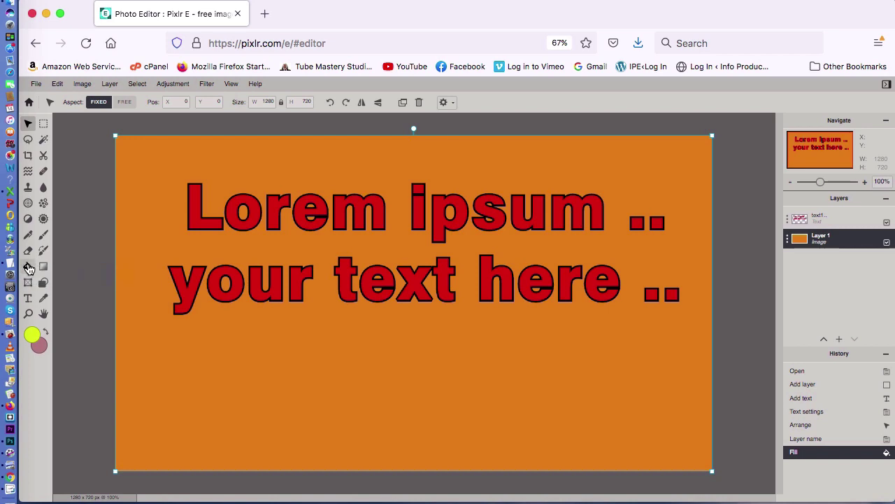
{"action": "left_click", "coordinate": [29, 268]}
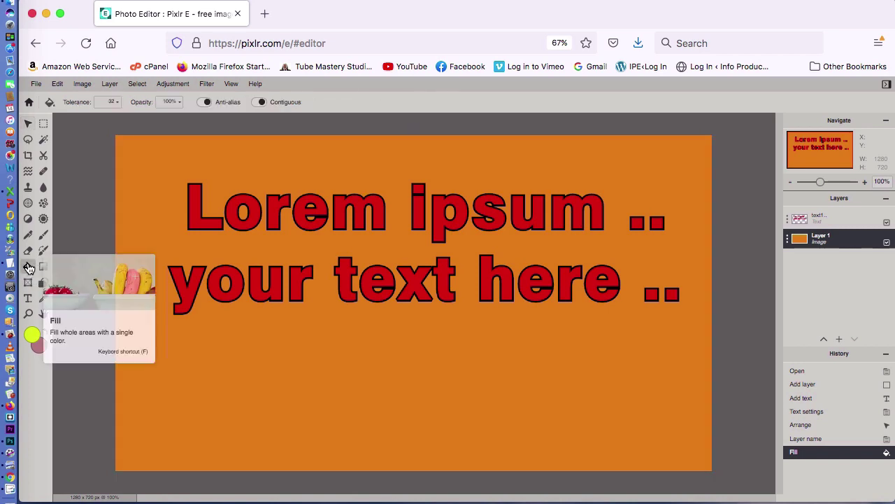
{"action": "left_click", "coordinate": [271, 342]}
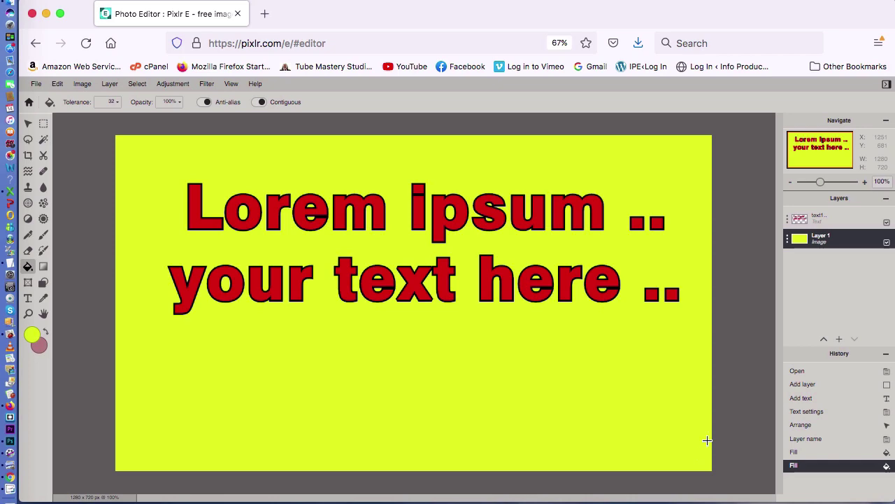
Move Layer 1 above the text1 layer, and return text1 to the top of the layer stack.
{"action": "left_click", "coordinate": [839, 339]}
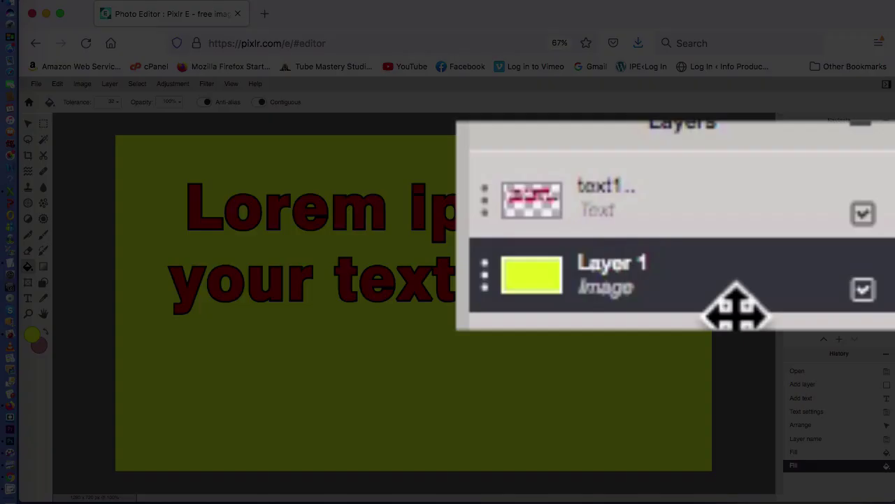
{"action": "left_click_drag", "start_coordinate": [852, 246], "coordinate": [851, 226]}
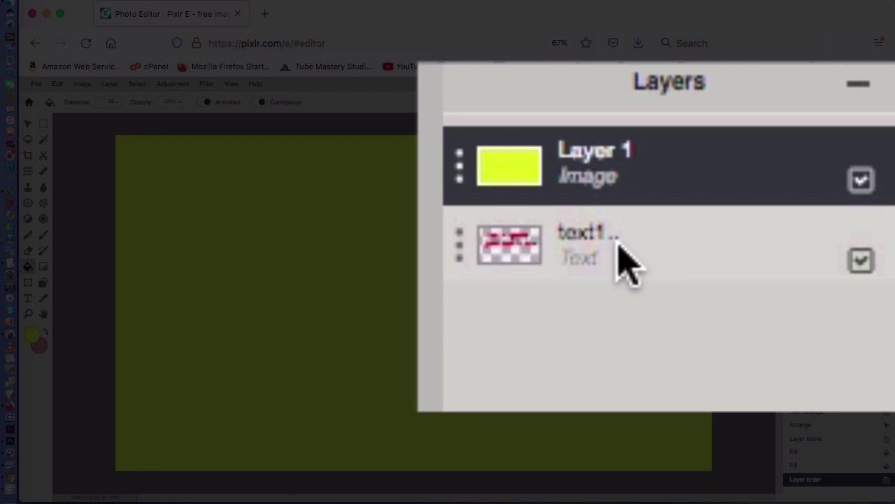
{"action": "left_click", "coordinate": [588, 250]}
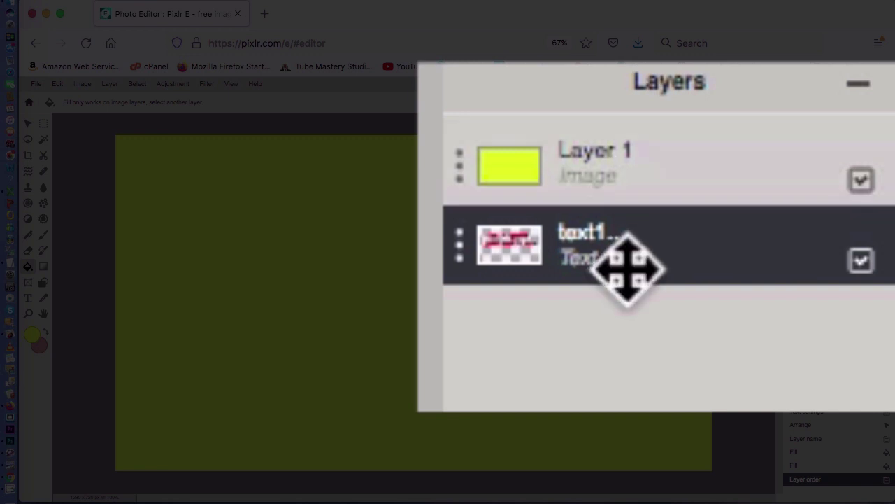
{"action": "left_click_drag", "start_coordinate": [623, 272], "coordinate": [624, 189]}
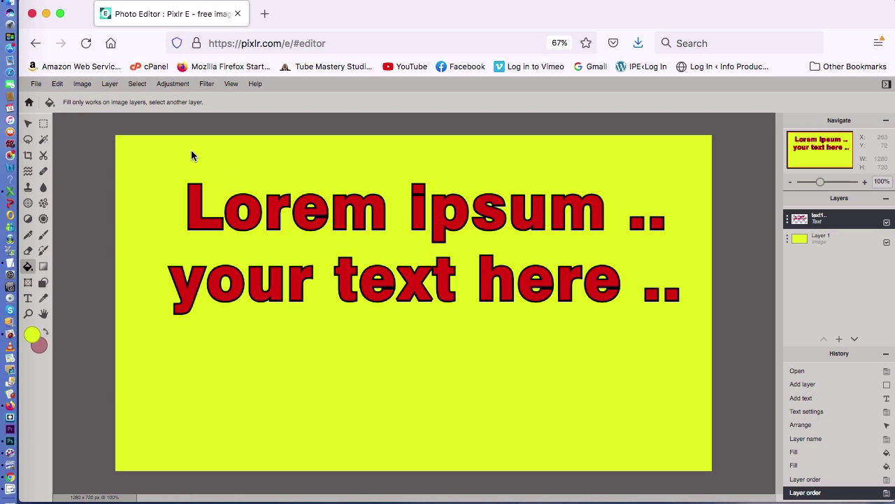
Rasterize the text1 layer.
{"action": "left_click", "coordinate": [111, 85]}
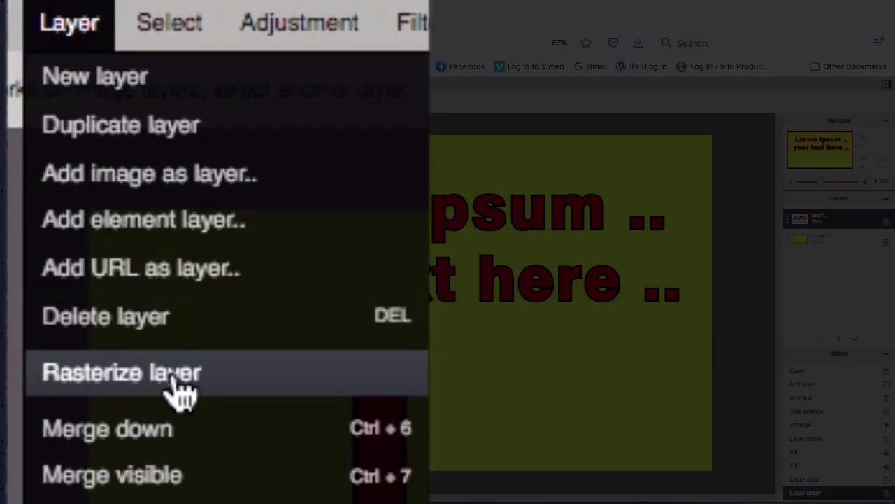
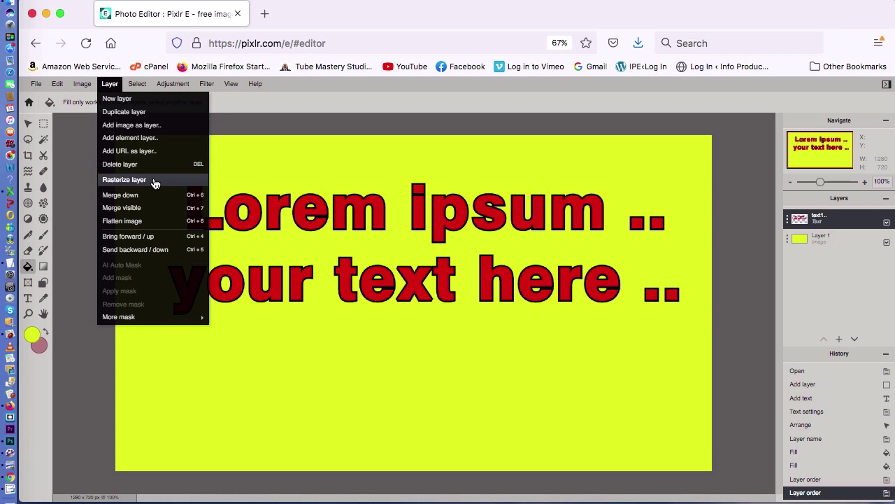
{"action": "left_click", "coordinate": [156, 183]}
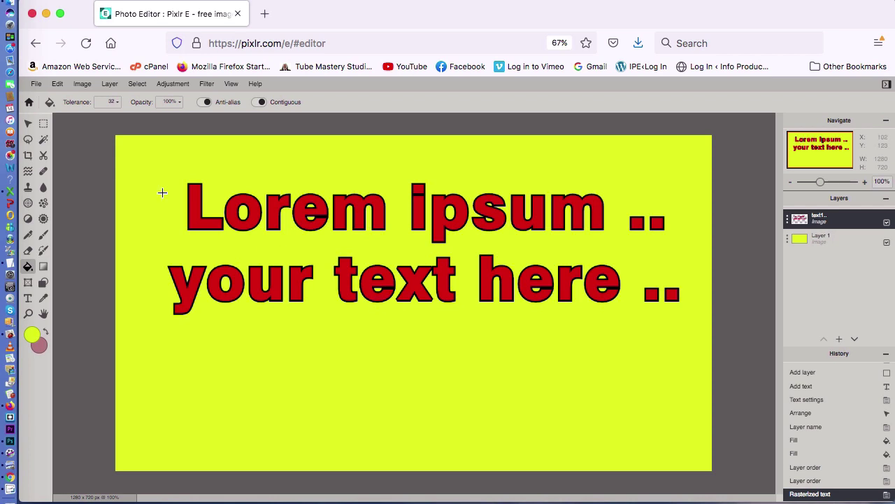
Try to edit the rasterized wording with the Text tool, and discard the extra text layer.
{"action": "left_click", "coordinate": [28, 301]}
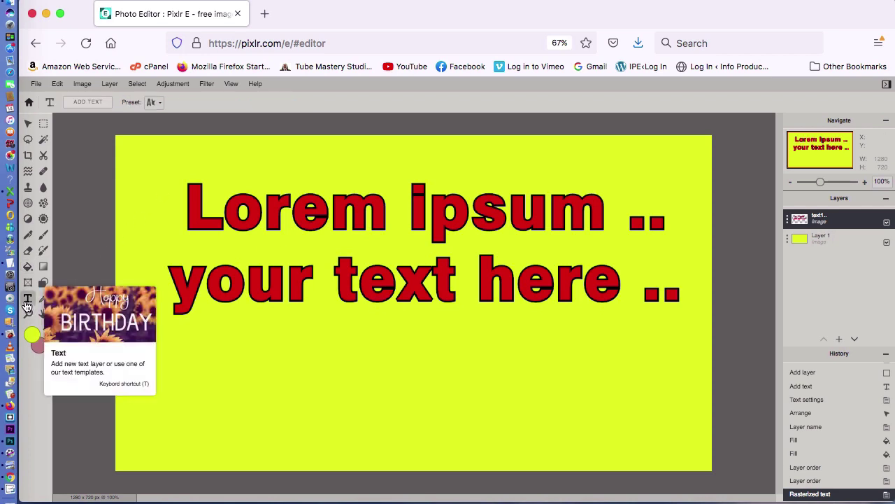
{"action": "left_click_drag", "start_coordinate": [227, 214], "coordinate": [344, 294]}
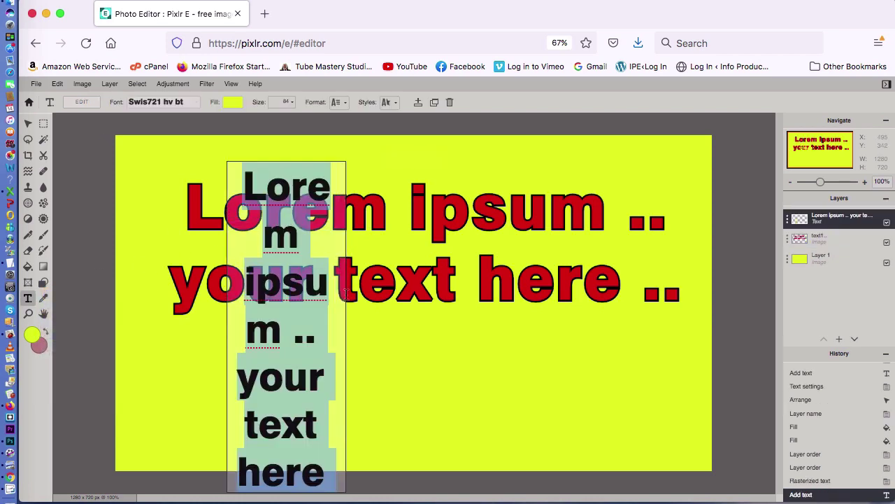
{"action": "key", "text": "BackSpace"}
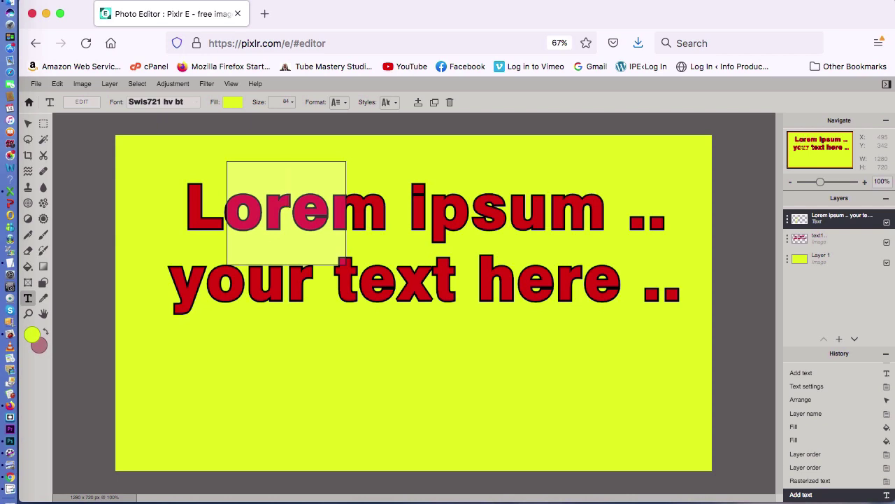
{"action": "left_click", "coordinate": [77, 212]}
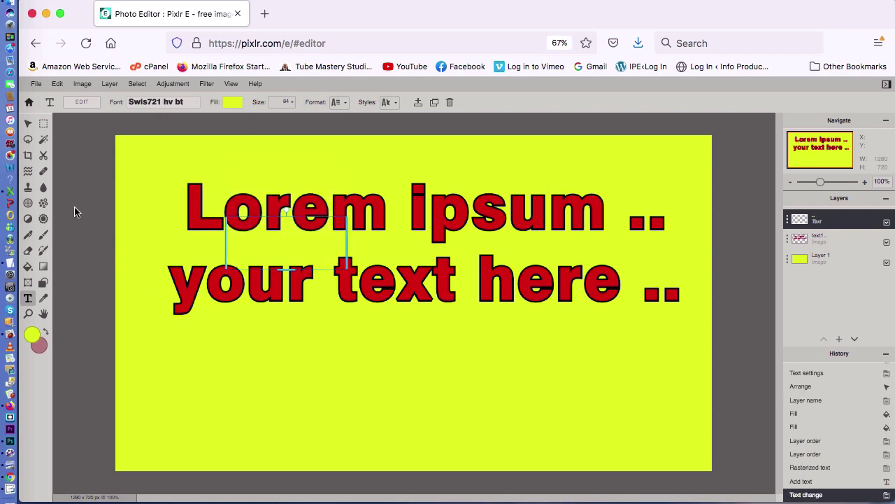
{"action": "left_click", "coordinate": [165, 346]}
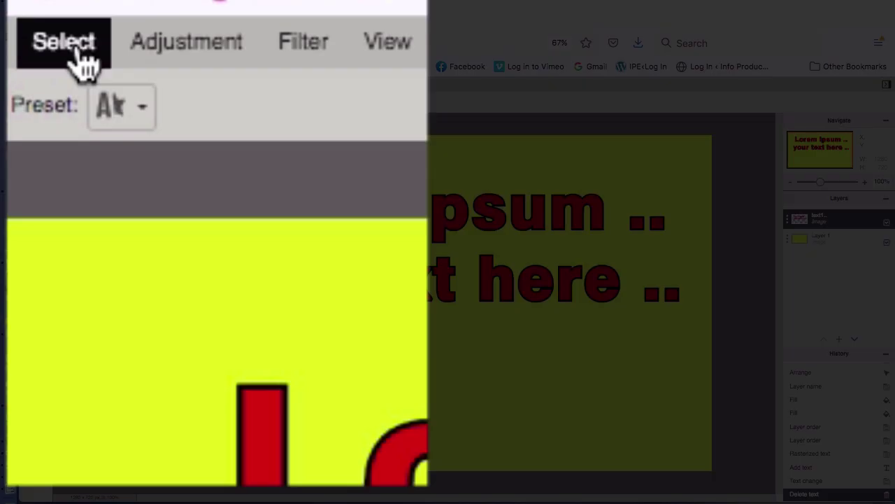
Select the pixels of the rasterized text1 layer and activate the Arrange tool.
{"action": "left_click", "coordinate": [138, 85]}
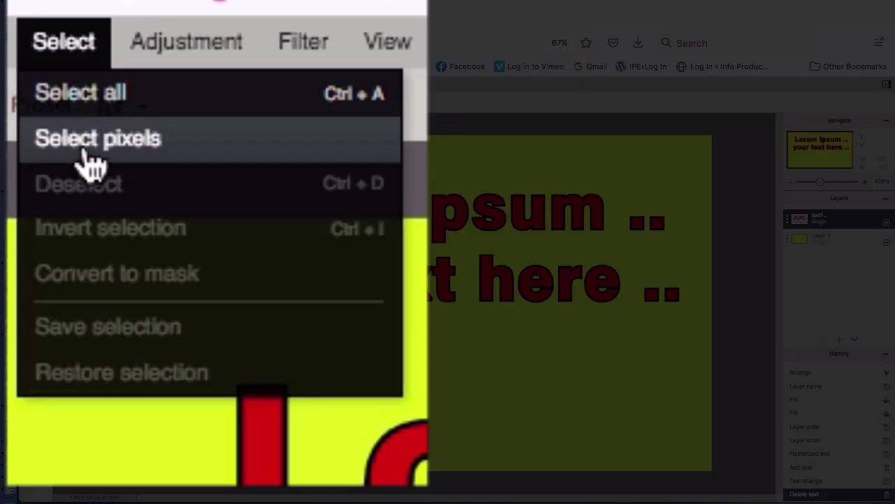
{"action": "left_click", "coordinate": [87, 150]}
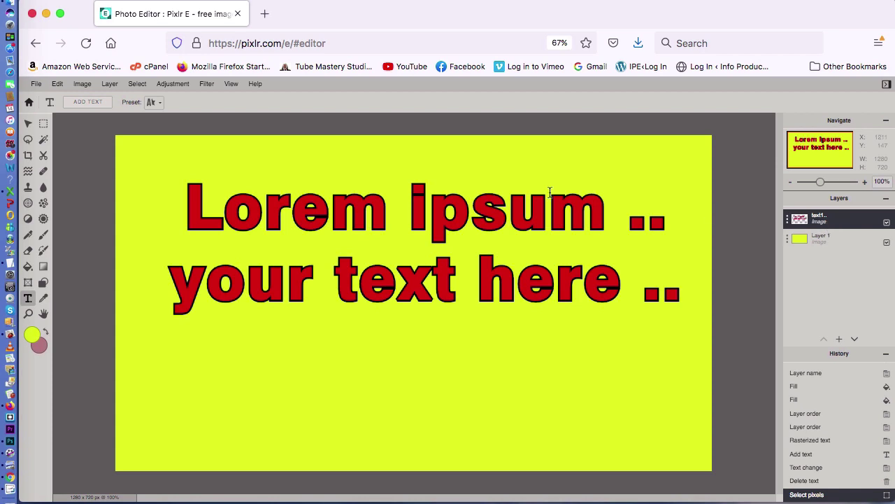
{"action": "left_click", "coordinate": [138, 87]}
{"action": "left_click", "coordinate": [149, 111]}
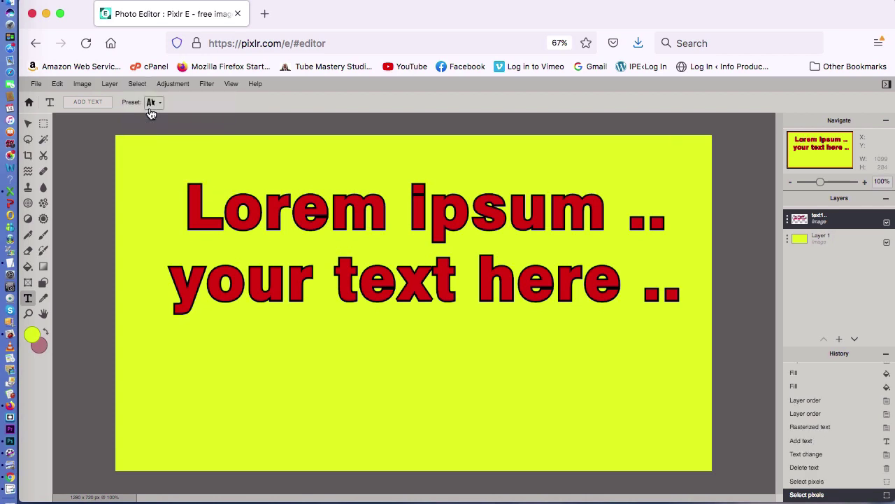
{"action": "left_click", "coordinate": [29, 128]}
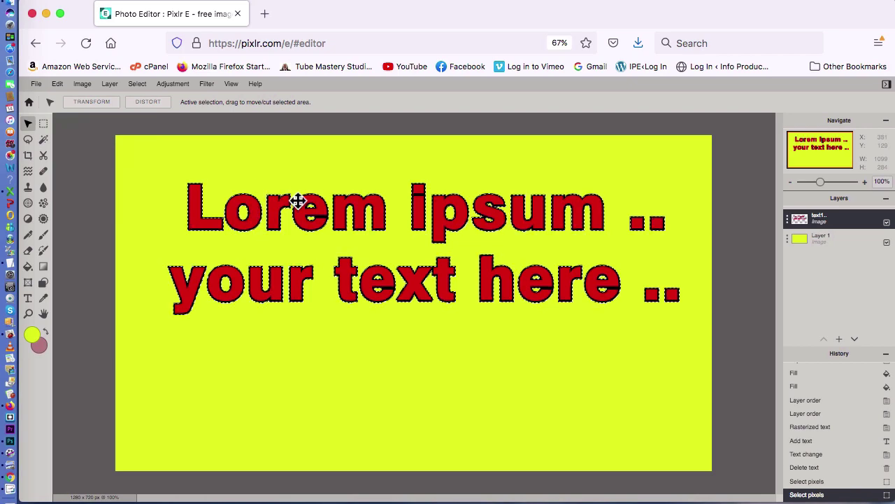
Try to move the selected text pixels slightly, and undo the cut with selection.
{"action": "scroll", "coordinate": [264, 230], "scroll_direction": "up", "scroll_amount": 5}
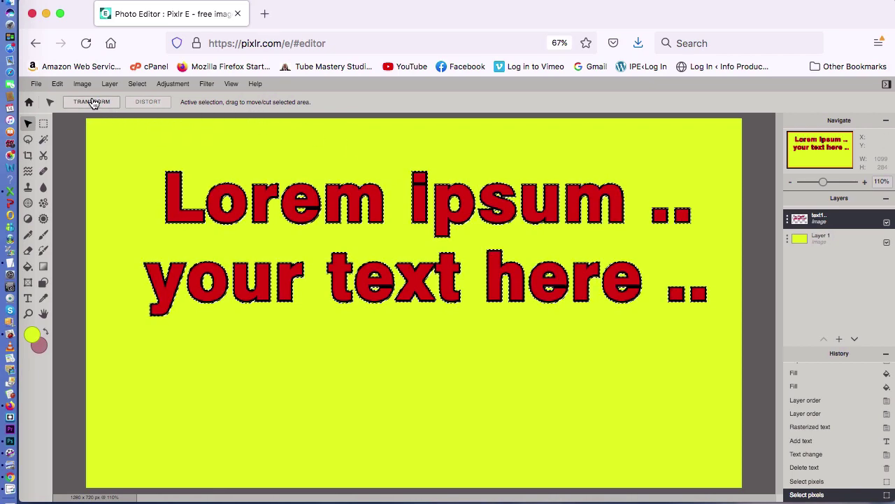
{"action": "left_click", "coordinate": [58, 85]}
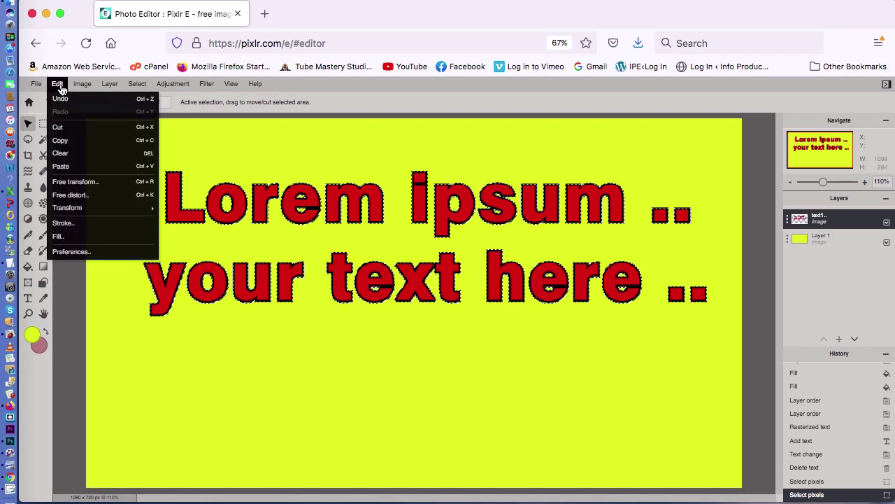
{"action": "left_click", "coordinate": [58, 85]}
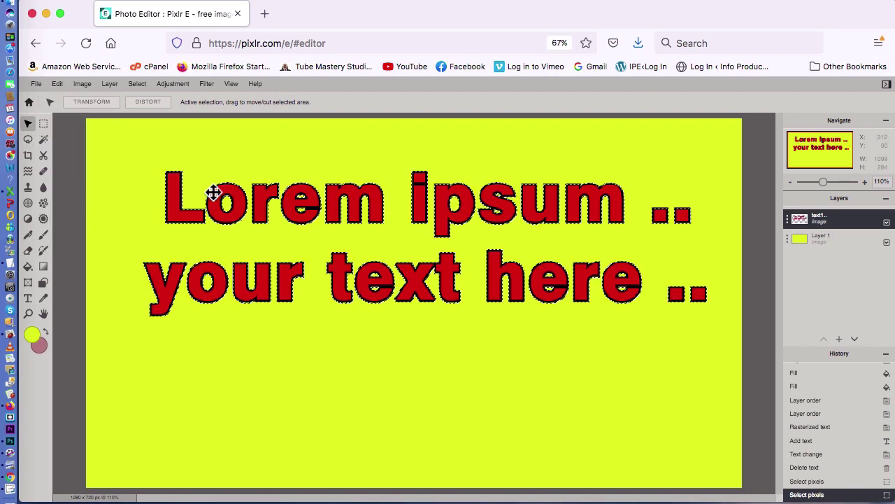
{"action": "mouse_move", "coordinate": [246, 209]}
{"action": "left_mouse_down"}
{"action": "mouse_move", "coordinate": [252, 275]}
{"action": "mouse_move", "coordinate": [212, 280]}
{"action": "mouse_move", "coordinate": [225, 239]}
{"action": "mouse_move", "coordinate": [226, 264]}
{"action": "mouse_move", "coordinate": [236, 202]}
{"action": "left_mouse_up"}
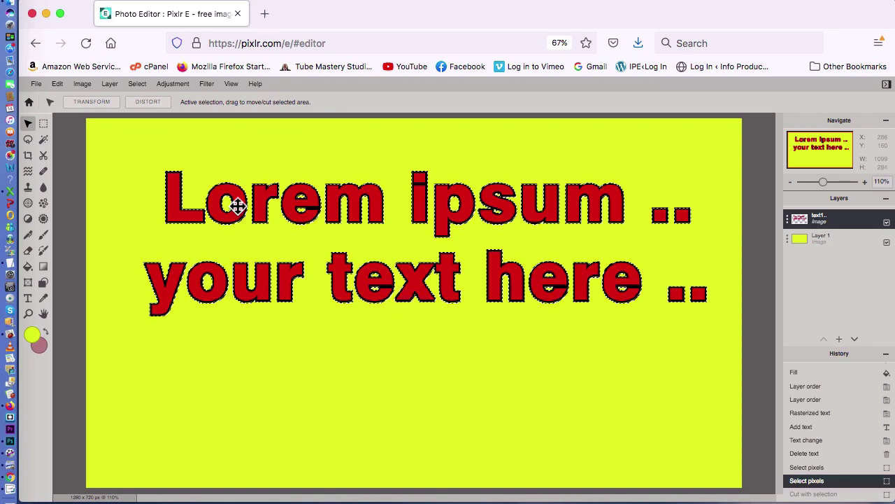
Try a free distort on the selected text with the upper corners pulled inward to 157 x 107 and 1041 x 103, apply it, and undo it.
{"action": "left_click", "coordinate": [57, 84]}
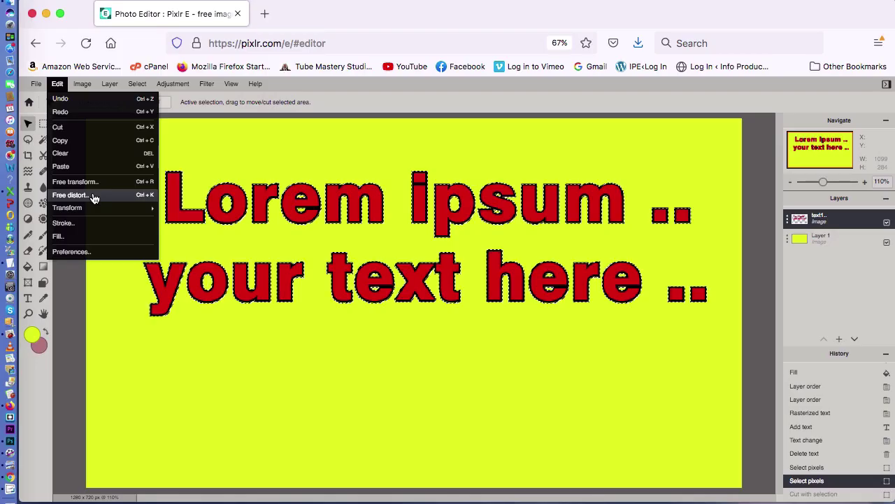
{"action": "left_click", "coordinate": [147, 343]}
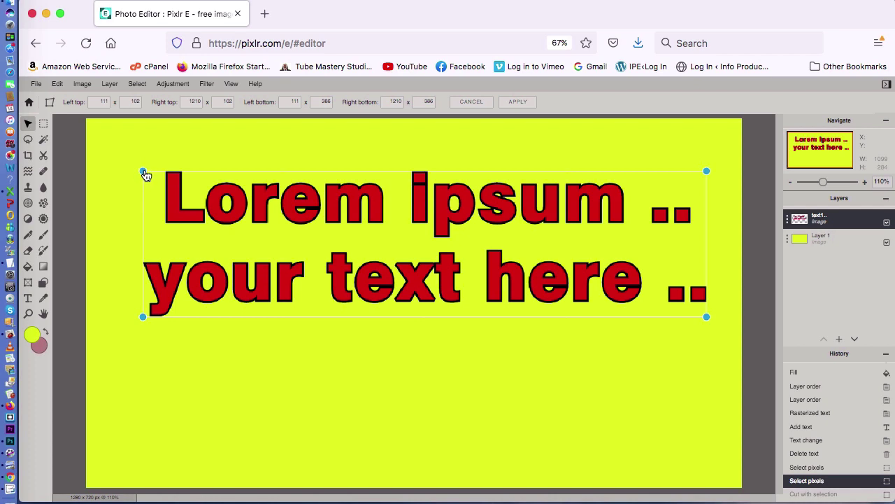
{"action": "left_click_drag", "start_coordinate": [145, 174], "coordinate": [169, 178]}
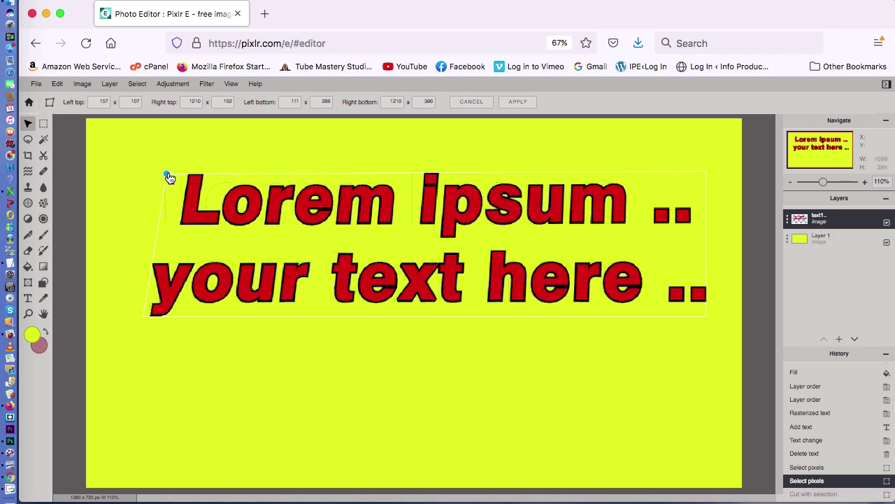
{"action": "left_click", "coordinate": [706, 172]}
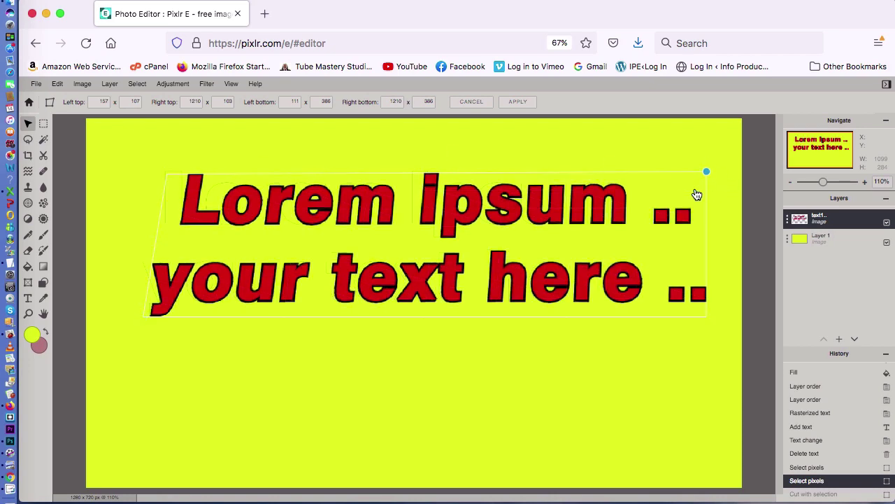
{"action": "left_click_drag", "start_coordinate": [706, 174], "coordinate": [620, 175]}
{"action": "left_click", "coordinate": [752, 272]}
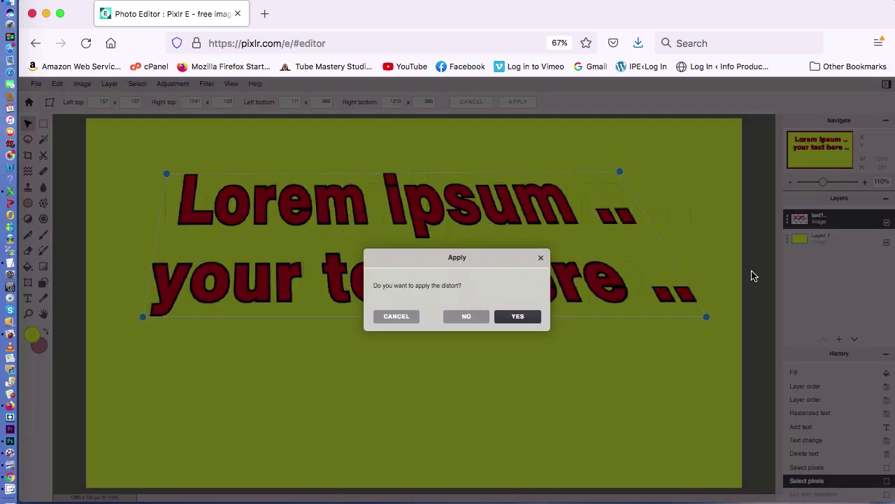
{"action": "left_click", "coordinate": [518, 323]}
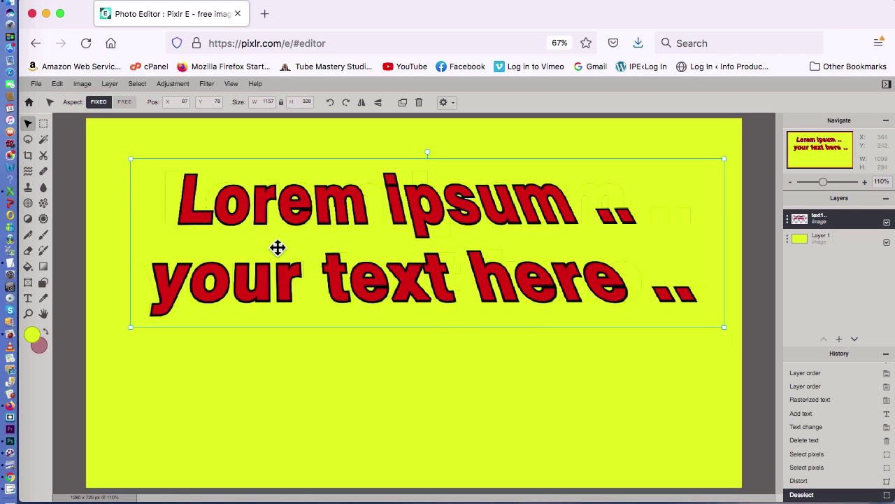
{"action": "key", "text": "super+z"}
{"action": "key", "text": "super+z"}
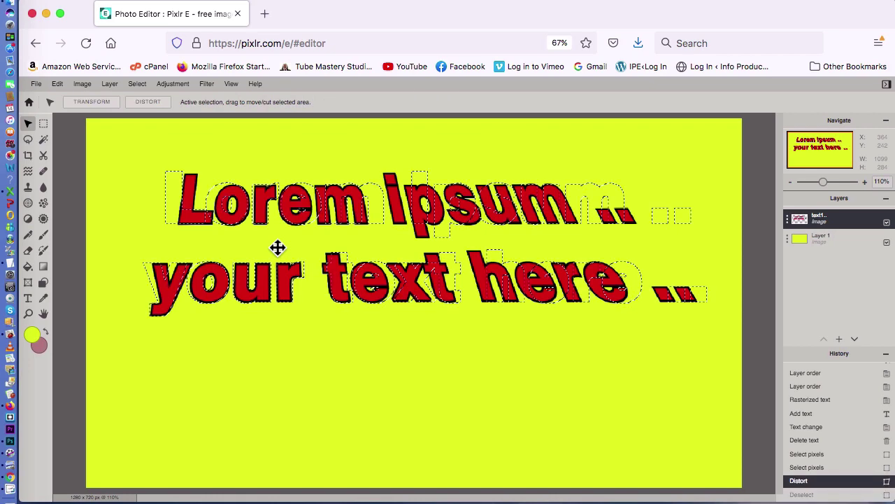
Try to rotate the selected text pixels 90 degrees counterclockwise, and undo the rotation.
{"action": "left_click", "coordinate": [58, 84]}
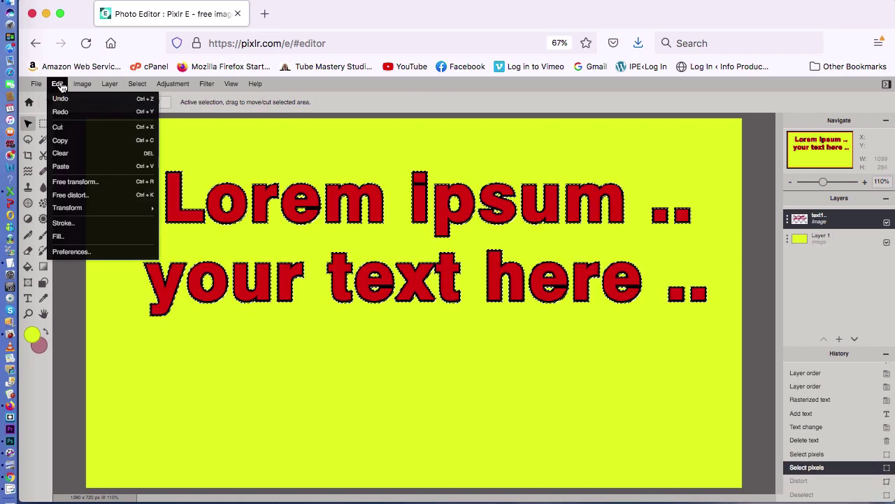
{"action": "mouse_move", "coordinate": [90, 208]}
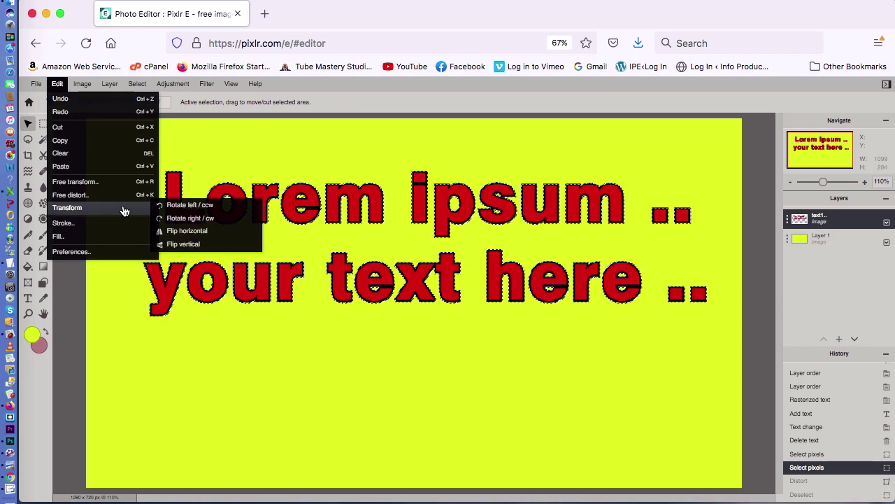
{"action": "left_click", "coordinate": [172, 209]}
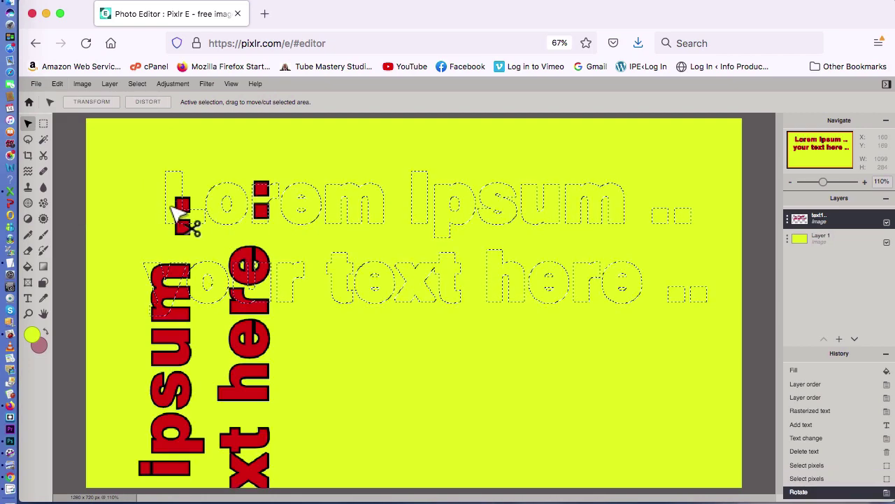
{"action": "key", "text": "ctrl+z"}
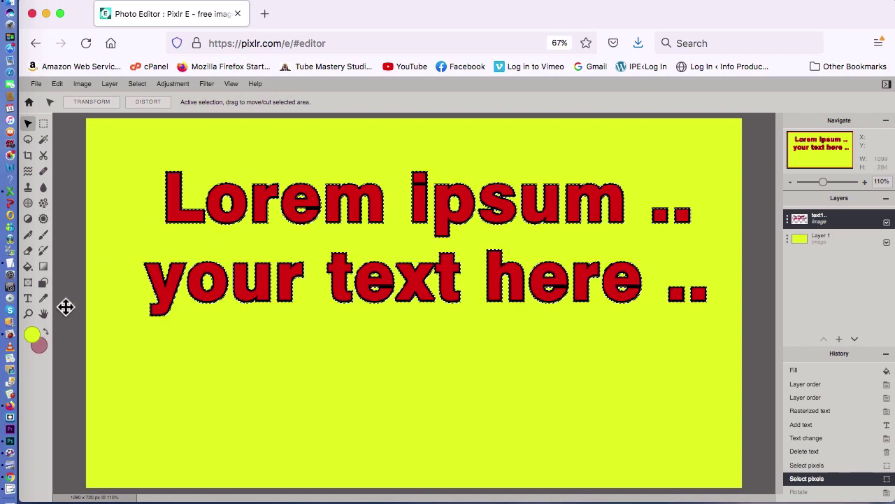
Fill the selected text pixels with a linear black-to-red gradient running diagonally from the first letter to the final dots.
{"action": "left_click", "coordinate": [44, 268]}
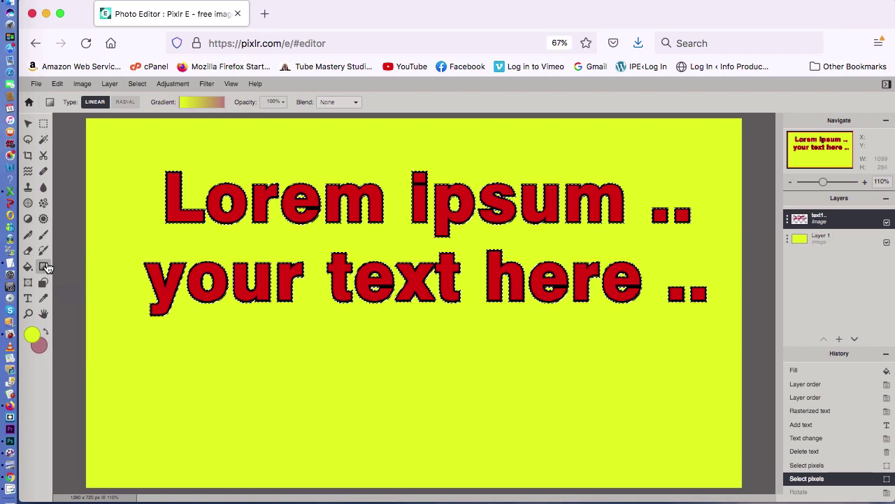
{"action": "left_click", "coordinate": [204, 104]}
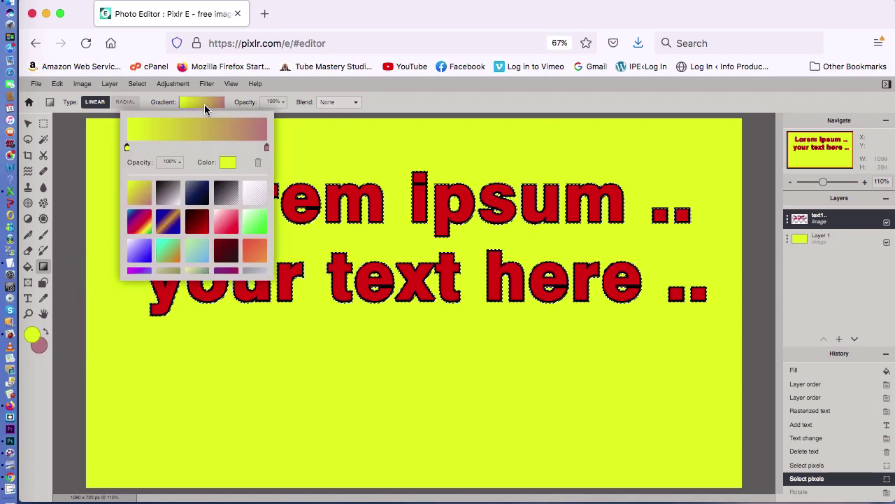
{"action": "left_click", "coordinate": [199, 224]}
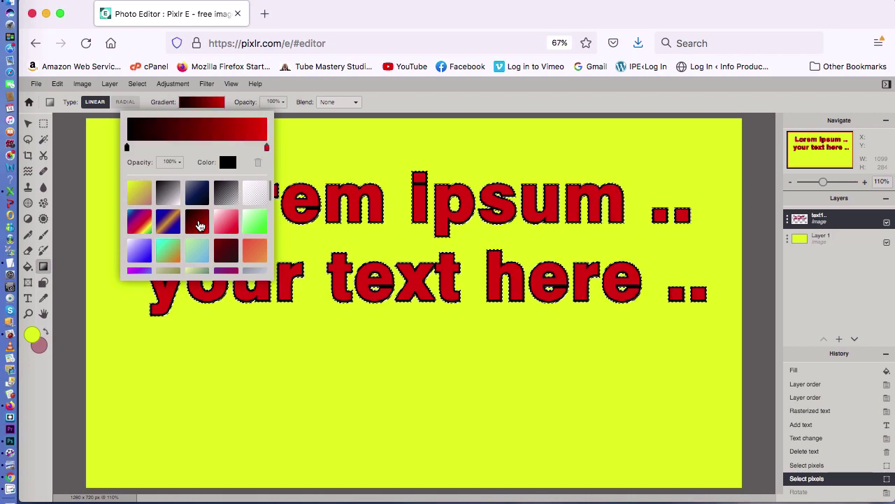
{"action": "left_click", "coordinate": [348, 143]}
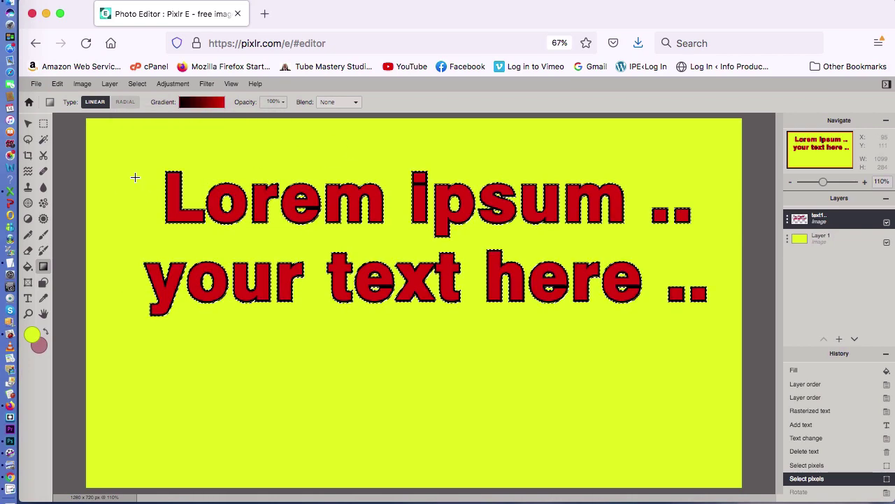
{"action": "left_click_drag", "start_coordinate": [122, 190], "coordinate": [221, 182]}
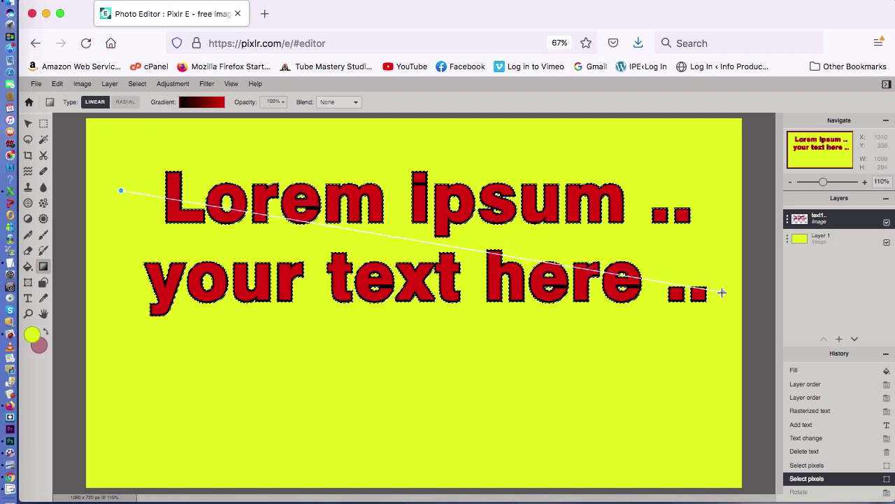
{"action": "left_click_drag", "start_coordinate": [722, 293], "coordinate": [722, 296]}
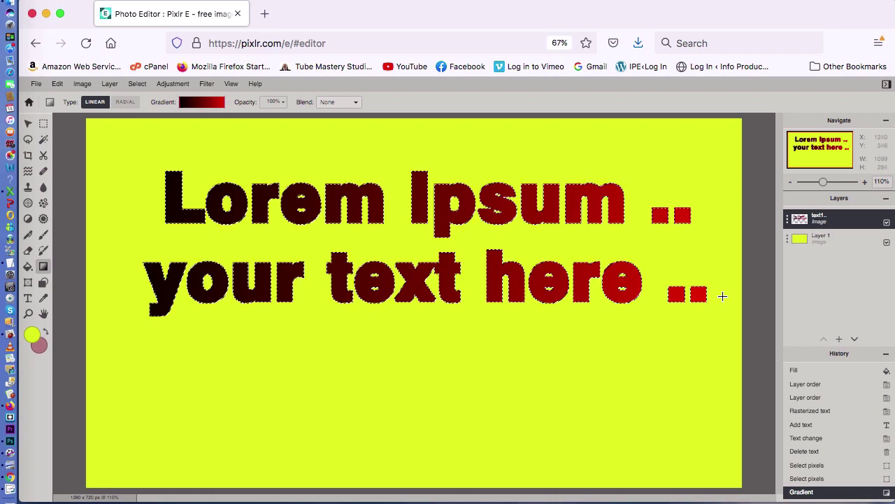
Deselect the text pixels and make text1 the active layer with the Arrange tool.
{"action": "left_click", "coordinate": [28, 123]}
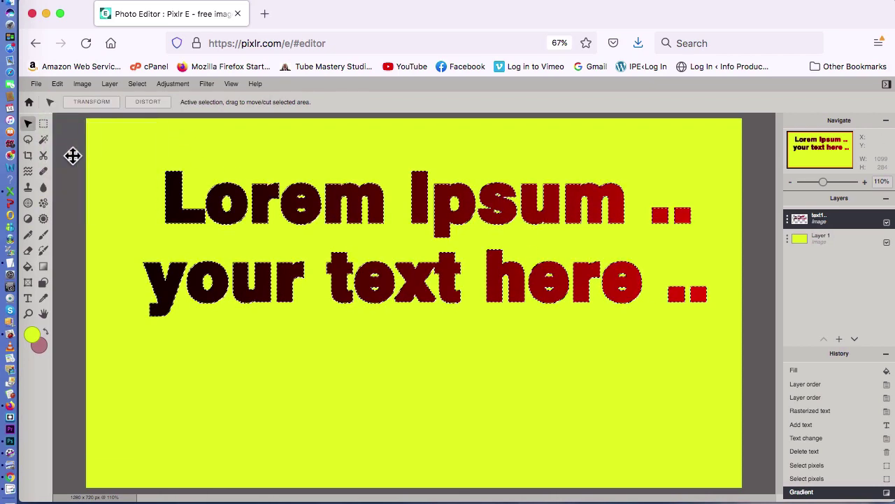
{"action": "left_click", "coordinate": [137, 85]}
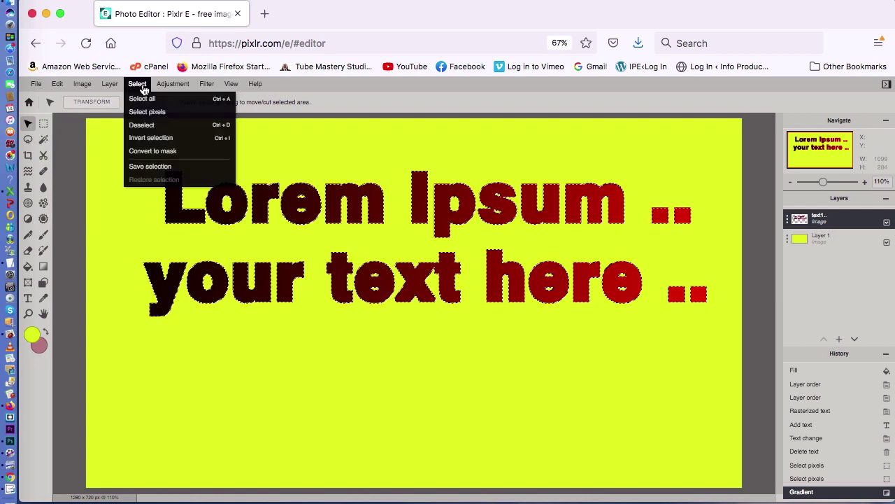
{"action": "left_click", "coordinate": [154, 125]}
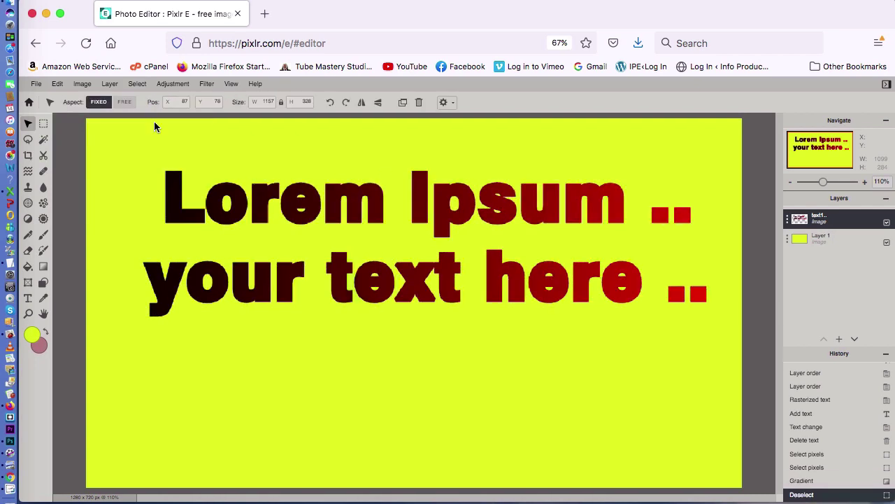
{"action": "left_click", "coordinate": [70, 198]}
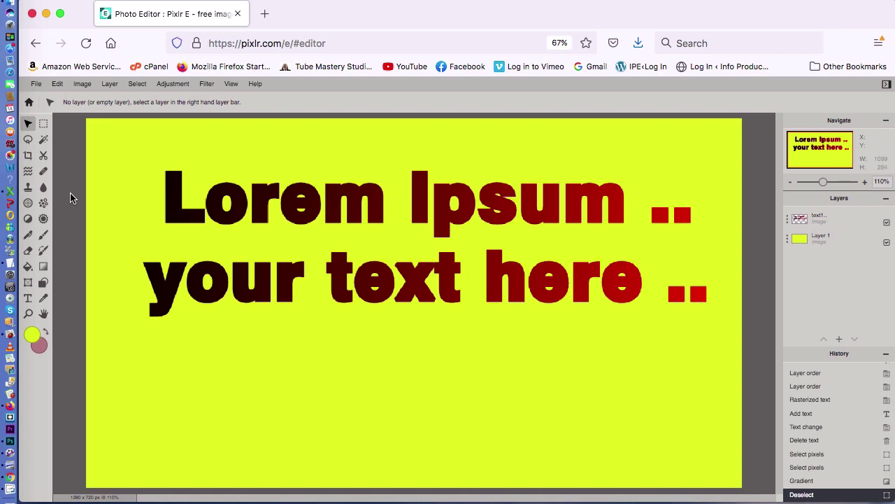
{"action": "left_click", "coordinate": [289, 221]}
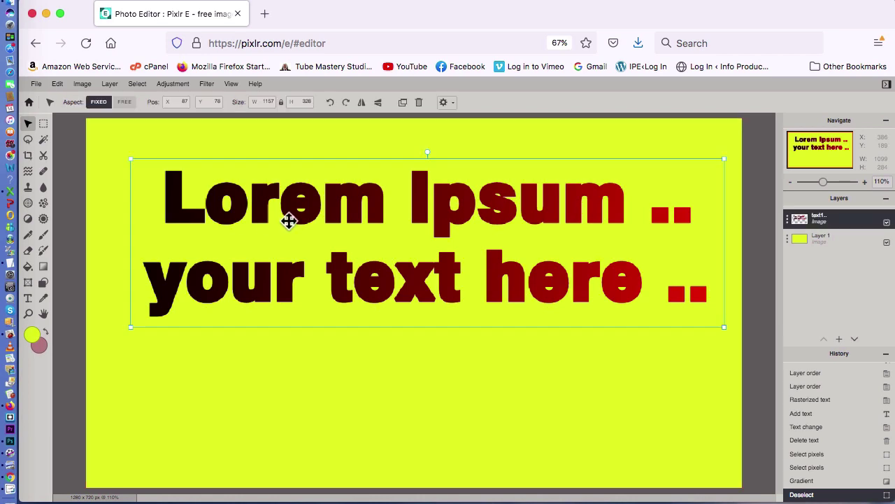
{"action": "left_click", "coordinate": [112, 84]}
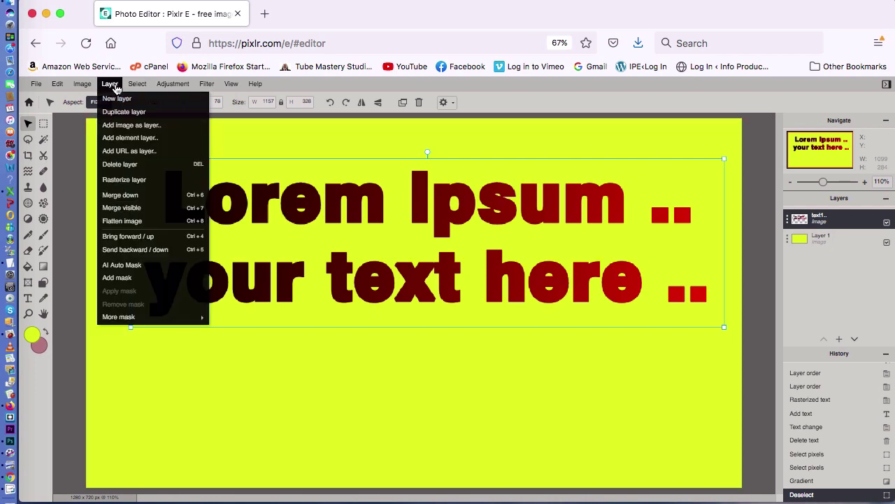
{"action": "left_click", "coordinate": [123, 179]}
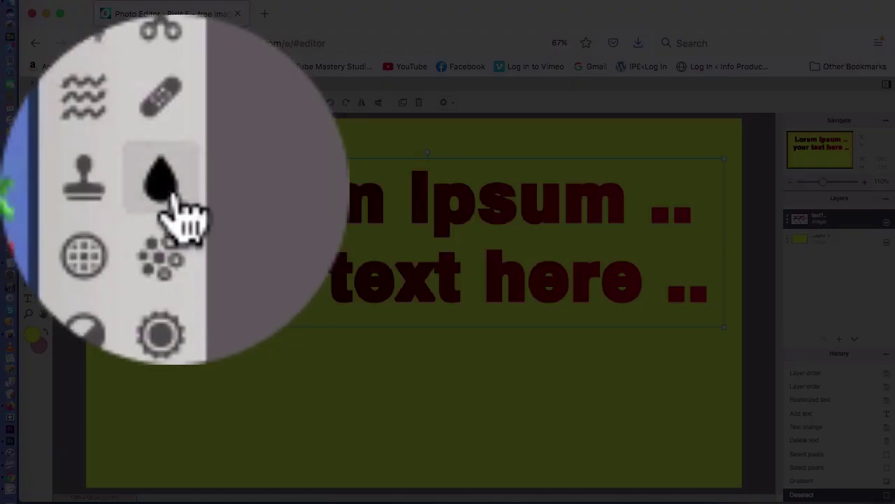
Blur the edges of the letter L in Lorem with the Detail tool.
{"action": "left_click", "coordinate": [174, 200]}
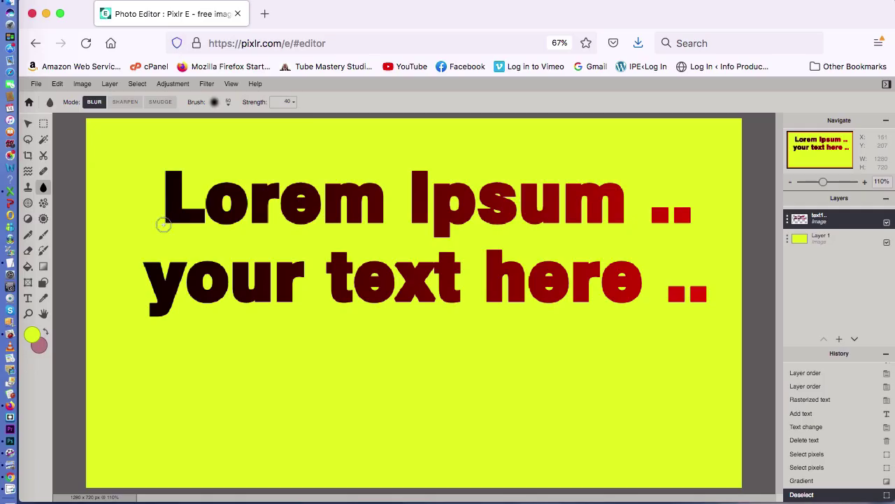
{"action": "mouse_move", "coordinate": [160, 221]}
{"action": "left_mouse_down"}
{"action": "mouse_move", "coordinate": [224, 231]}
{"action": "mouse_move", "coordinate": [186, 203]}
{"action": "mouse_move", "coordinate": [202, 219]}
{"action": "left_mouse_up"}
{"action": "mouse_move", "coordinate": [308, 282]}
{"action": "left_mouse_down"}
{"action": "mouse_move", "coordinate": [211, 223]}
{"action": "mouse_move", "coordinate": [199, 70]}
{"action": "mouse_move", "coordinate": [128, 86]}
{"action": "mouse_move", "coordinate": [141, 267]}
{"action": "mouse_move", "coordinate": [128, 207]}
{"action": "mouse_move", "coordinate": [131, 89]}
{"action": "left_mouse_up"}
{"action": "left_click_drag", "start_coordinate": [180, 187], "coordinate": [201, 222]}
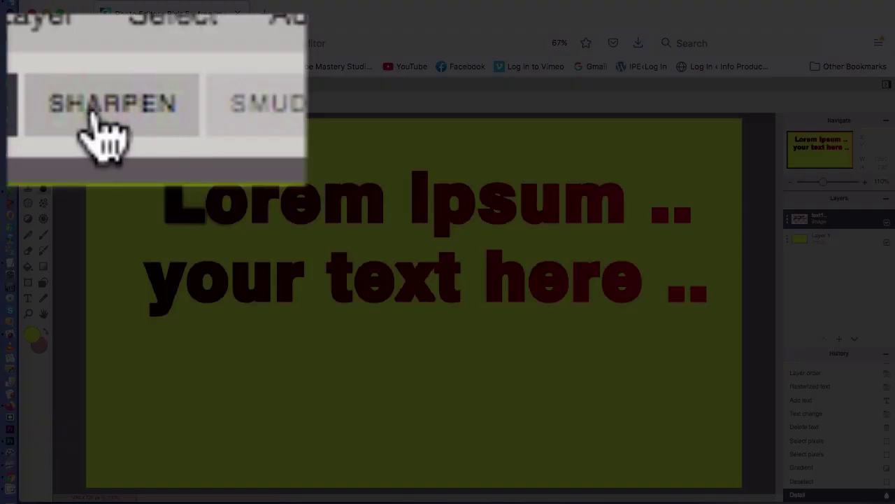
Sharpen the opening letters of Lorem, brushing over the r and along the edges of the L.
{"action": "left_click", "coordinate": [91, 114]}
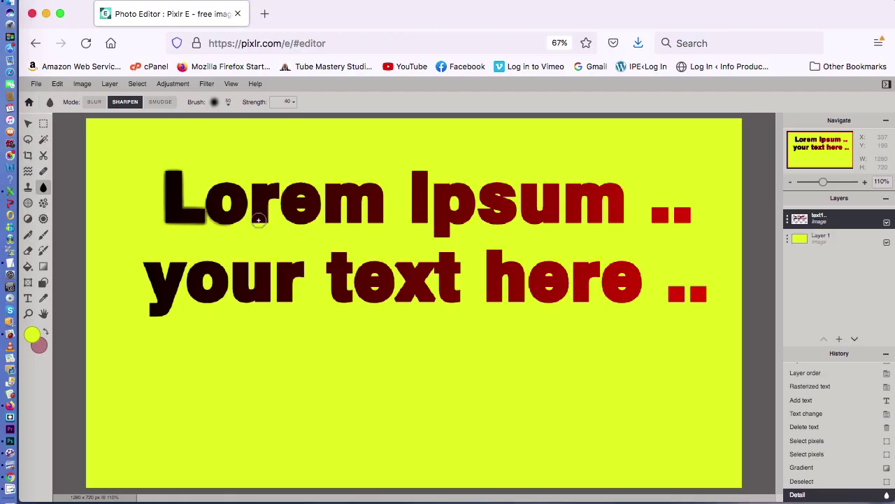
{"action": "left_click_drag", "start_coordinate": [258, 221], "coordinate": [271, 190]}
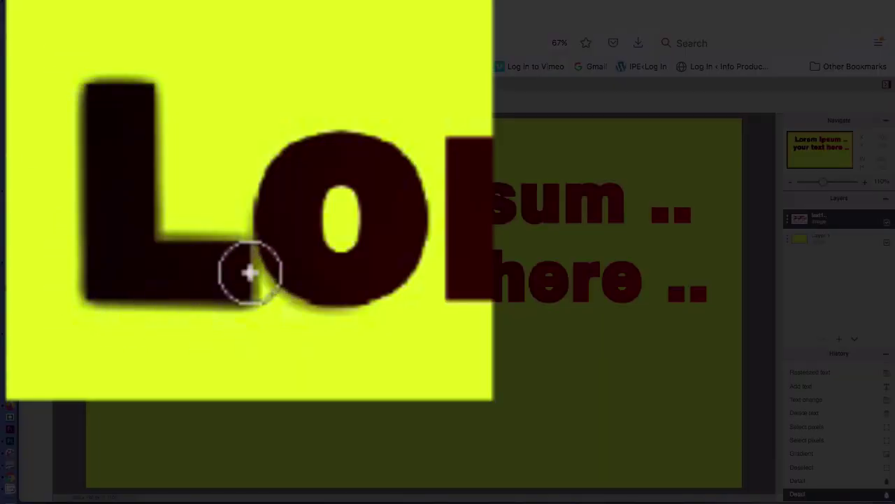
{"action": "mouse_move", "coordinate": [250, 273]}
{"action": "left_mouse_down"}
{"action": "mouse_move", "coordinate": [244, 249]}
{"action": "mouse_move", "coordinate": [212, 253]}
{"action": "mouse_move", "coordinate": [172, 237]}
{"action": "mouse_move", "coordinate": [156, 114]}
{"action": "mouse_move", "coordinate": [117, 86]}
{"action": "mouse_move", "coordinate": [105, 292]}
{"action": "mouse_move", "coordinate": [94, 130]}
{"action": "mouse_move", "coordinate": [167, 173]}
{"action": "mouse_move", "coordinate": [167, 226]}
{"action": "mouse_move", "coordinate": [167, 166]}
{"action": "mouse_move", "coordinate": [181, 215]}
{"action": "mouse_move", "coordinate": [186, 155]}
{"action": "mouse_move", "coordinate": [162, 169]}
{"action": "mouse_move", "coordinate": [188, 172]}
{"action": "mouse_move", "coordinate": [169, 166]}
{"action": "mouse_move", "coordinate": [179, 170]}
{"action": "mouse_move", "coordinate": [181, 200]}
{"action": "mouse_move", "coordinate": [205, 215]}
{"action": "mouse_move", "coordinate": [166, 225]}
{"action": "mouse_move", "coordinate": [209, 228]}
{"action": "mouse_move", "coordinate": [156, 225]}
{"action": "left_mouse_up"}
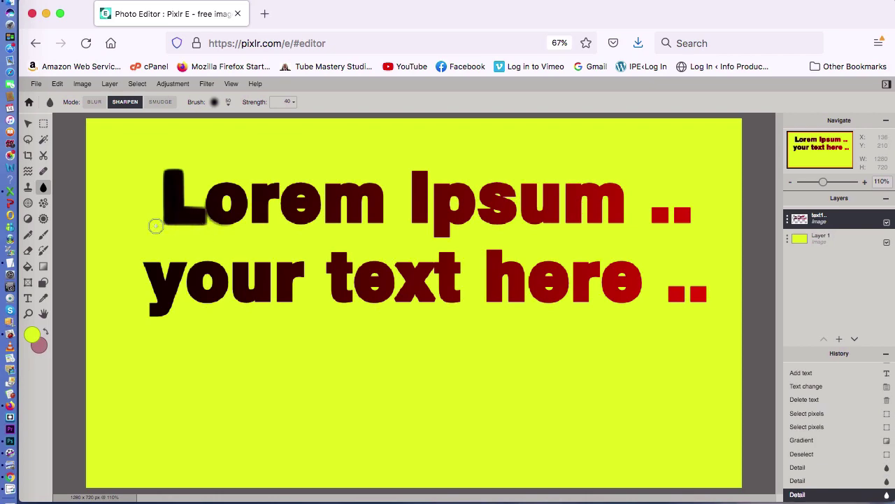
Try to smudge the lower edges of the letters along the first text line, and undo the smudge strokes.
{"action": "left_click", "coordinate": [165, 105]}
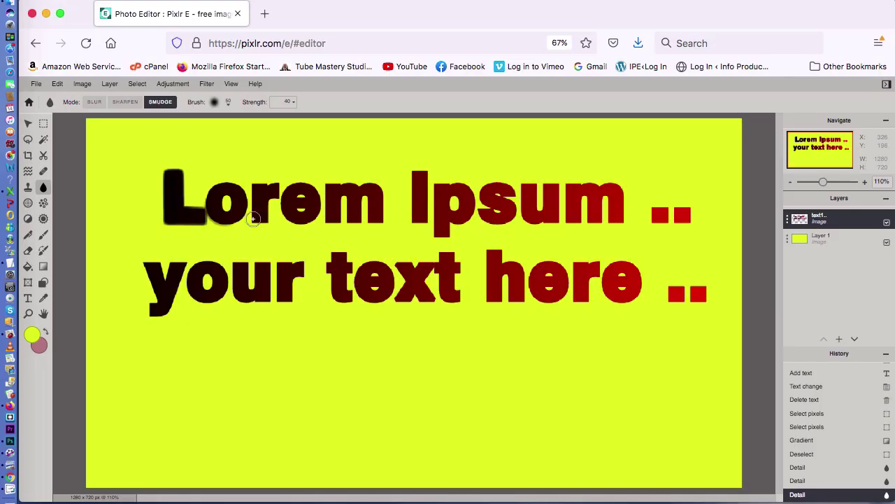
{"action": "left_click_drag", "start_coordinate": [253, 218], "coordinate": [246, 245]}
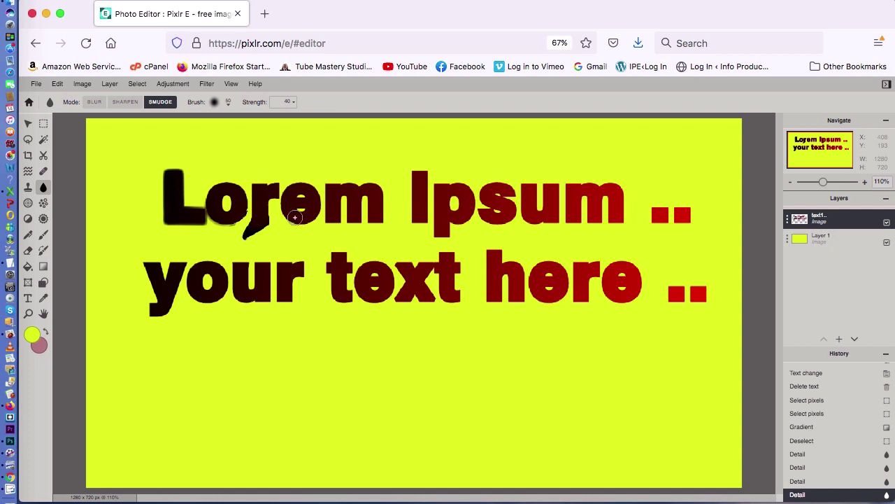
{"action": "mouse_move", "coordinate": [295, 218]}
{"action": "left_mouse_down"}
{"action": "mouse_move", "coordinate": [340, 215]}
{"action": "mouse_move", "coordinate": [350, 243]}
{"action": "mouse_move", "coordinate": [324, 259]}
{"action": "left_mouse_up"}
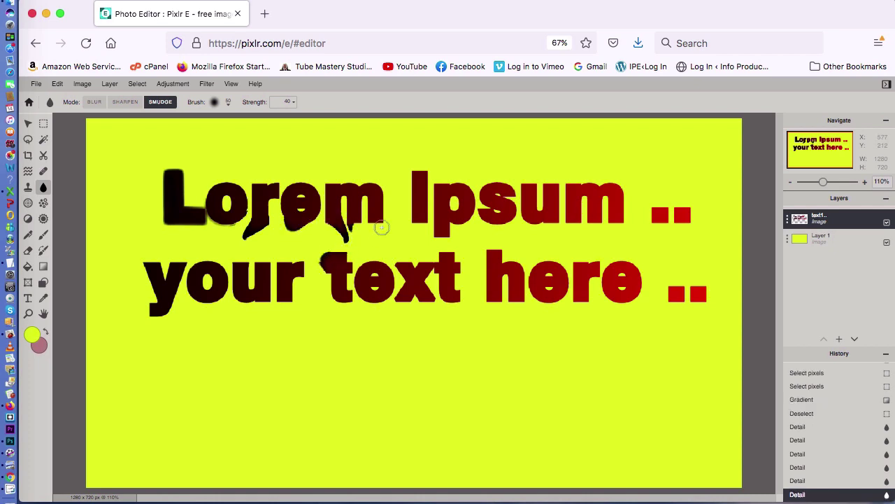
{"action": "mouse_move", "coordinate": [384, 219]}
{"action": "left_mouse_down"}
{"action": "mouse_move", "coordinate": [604, 217]}
{"action": "mouse_move", "coordinate": [693, 228]}
{"action": "left_mouse_up"}
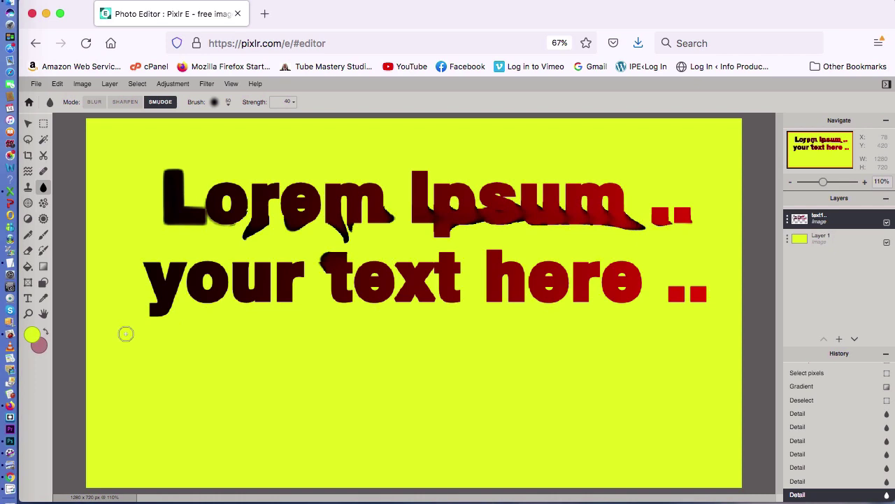
{"action": "key", "text": "super+z"}
{"action": "key", "text": "super+z"}
{"action": "key", "text": "super+z"}
{"action": "key", "text": "super+z"}
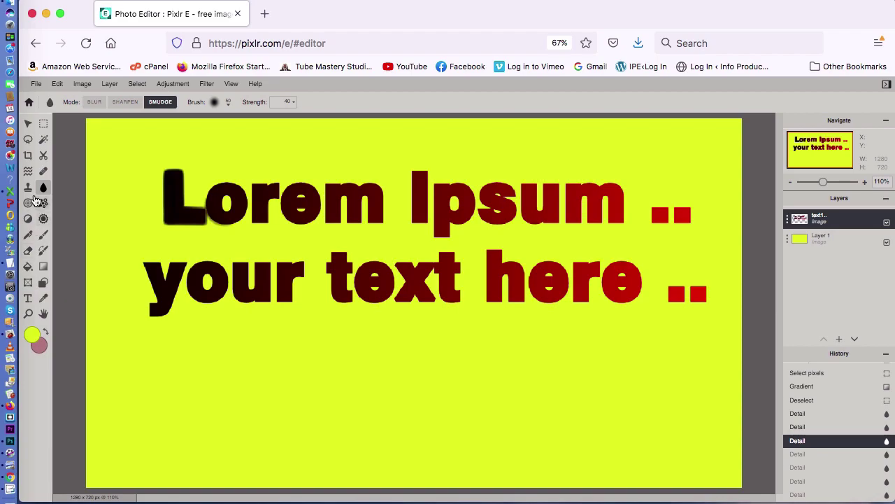
Liquify the text by pulling the foot of the r in Lorem downward and distorting letters along the second line.
{"action": "left_click", "coordinate": [28, 170]}
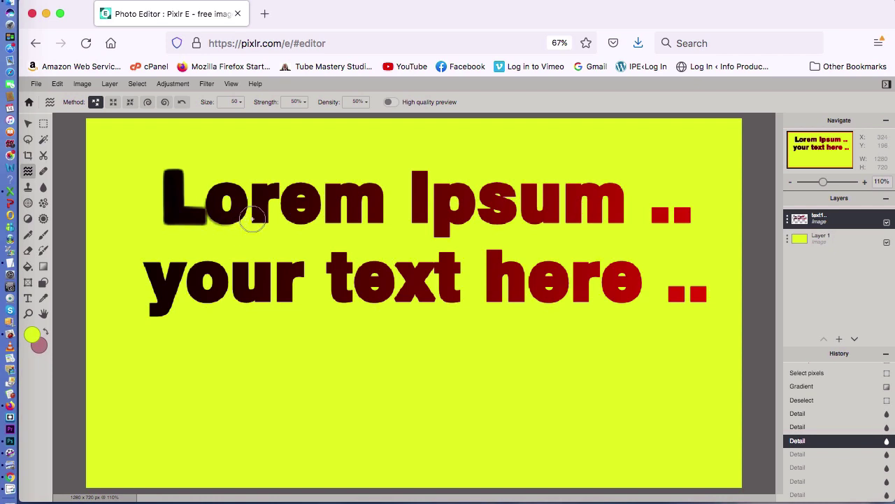
{"action": "mouse_move", "coordinate": [253, 217]}
{"action": "left_mouse_down"}
{"action": "mouse_move", "coordinate": [249, 253]}
{"action": "mouse_move", "coordinate": [247, 240]}
{"action": "left_mouse_up"}
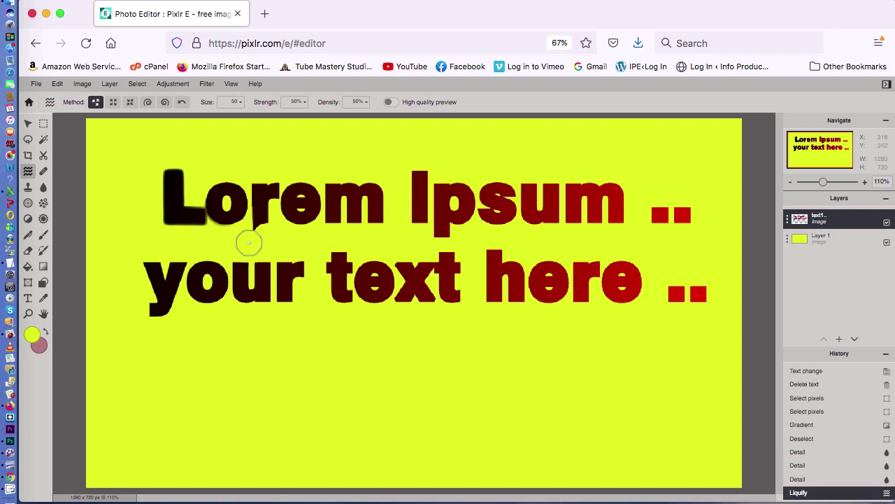
{"action": "mouse_move", "coordinate": [287, 283]}
{"action": "left_mouse_down"}
{"action": "mouse_move", "coordinate": [291, 314]}
{"action": "mouse_move", "coordinate": [280, 338]}
{"action": "left_mouse_up"}
{"action": "mouse_move", "coordinate": [266, 296]}
{"action": "left_mouse_down"}
{"action": "mouse_move", "coordinate": [142, 303]}
{"action": "mouse_move", "coordinate": [493, 305]}
{"action": "mouse_move", "coordinate": [722, 289]}
{"action": "left_mouse_up"}
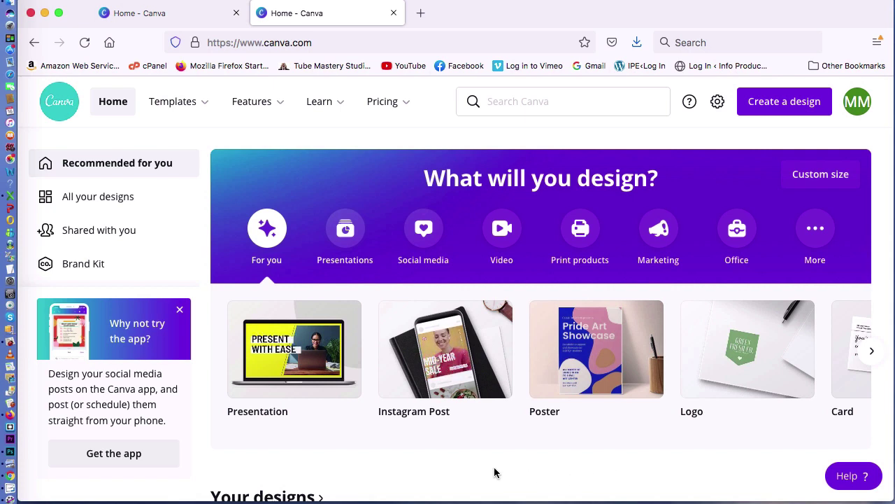
In Canva, create a new YouTube Thumbnail design from the social media category.
{"action": "left_click", "coordinate": [423, 228]}
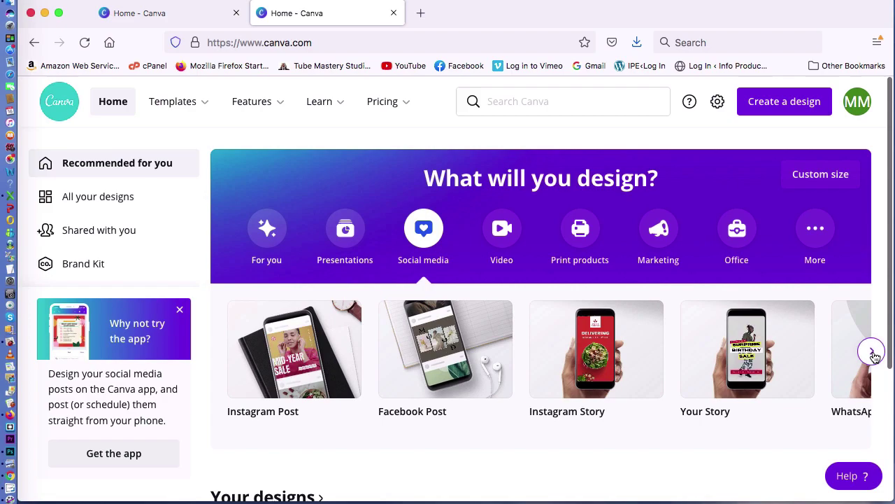
{"action": "left_click", "coordinate": [873, 352]}
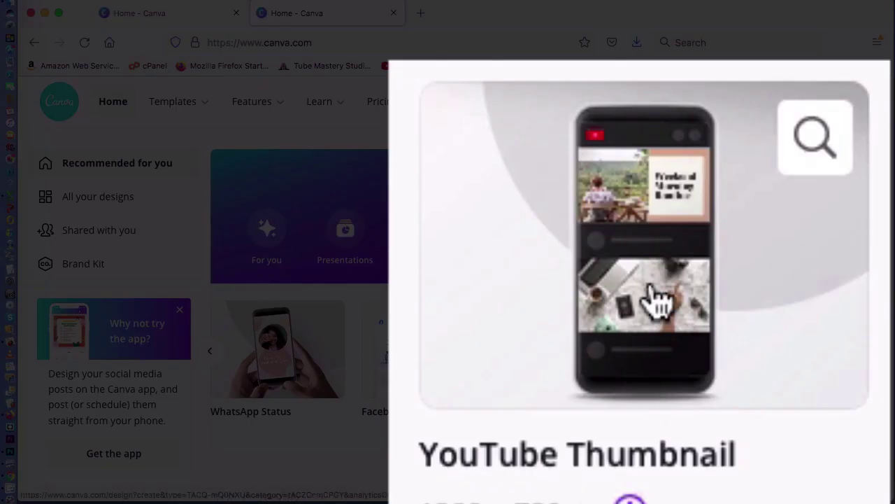
{"action": "left_click", "coordinate": [733, 363]}
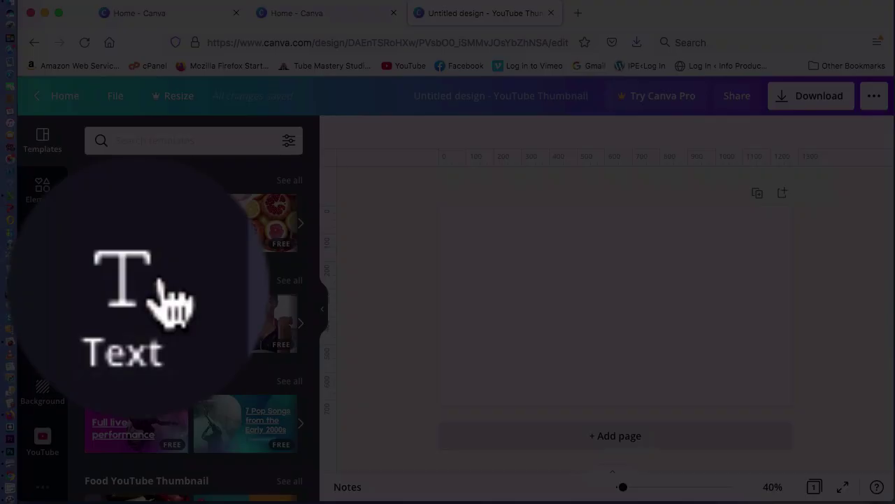
Add a heading at font size 110 and move it to the upper half of the page.
{"action": "left_click", "coordinate": [42, 334]}
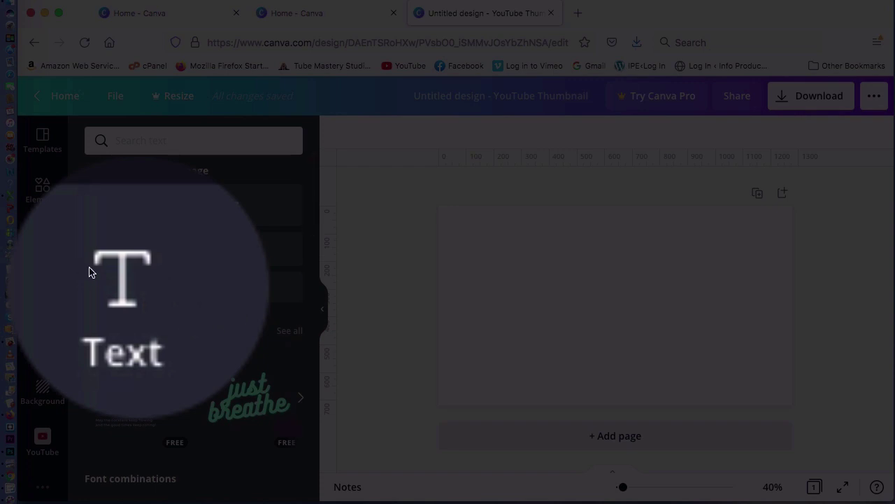
{"action": "left_click", "coordinate": [189, 207]}
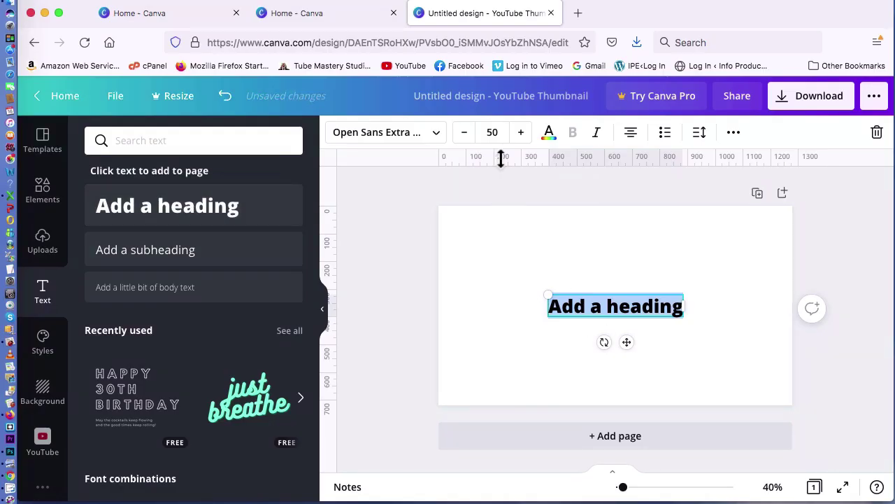
{"action": "left_click", "coordinate": [492, 132]}
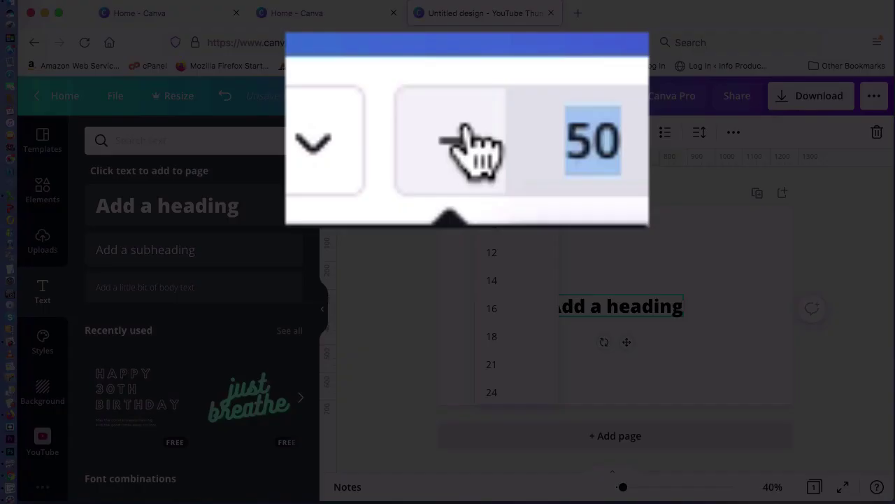
{"action": "type", "text": "110"}
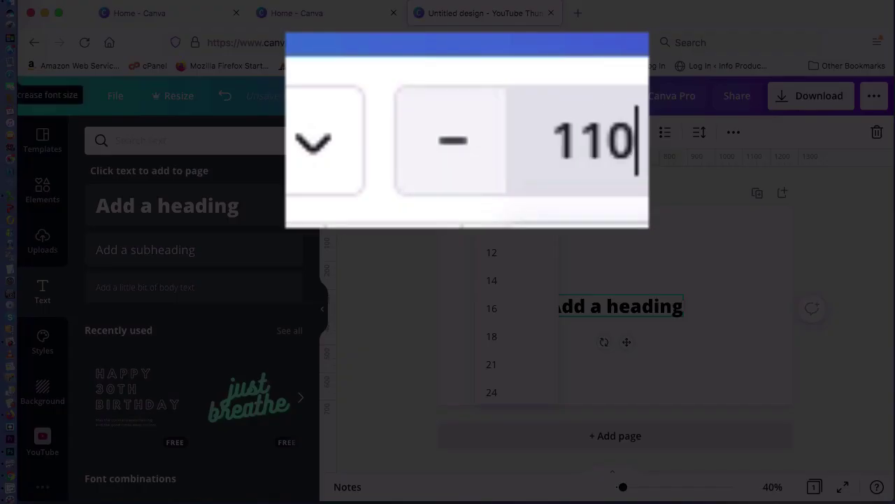
{"action": "key", "text": "Return"}
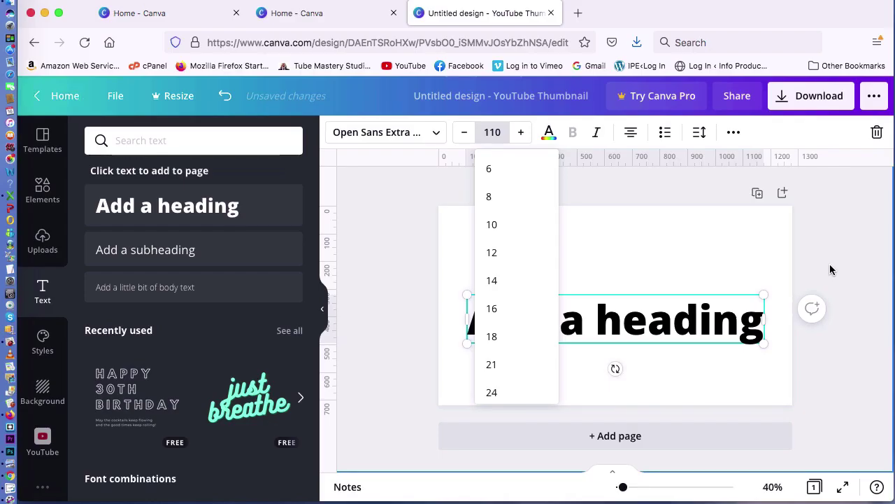
{"action": "left_click", "coordinate": [831, 269]}
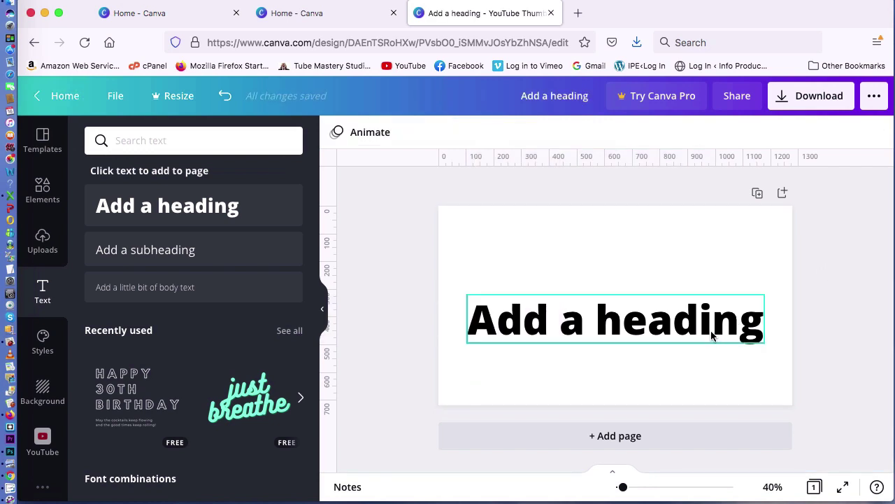
{"action": "left_click_drag", "start_coordinate": [714, 333], "coordinate": [714, 274]}
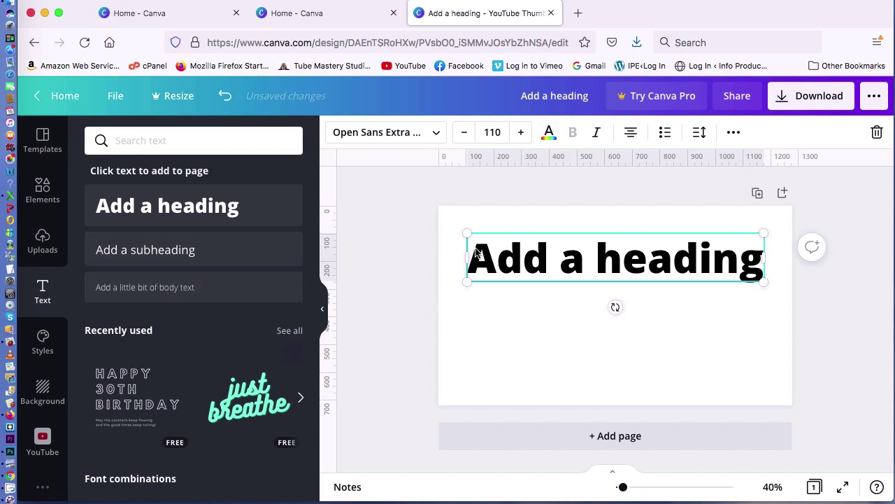
Try a few default colours on the heading text and settle on the custom bright yellow #EFF405.
{"action": "double_click", "coordinate": [508, 257]}
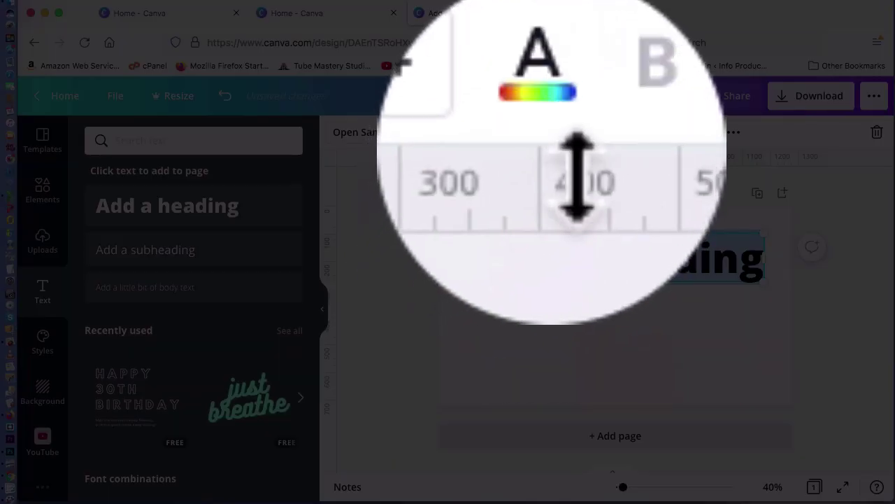
{"action": "left_click", "coordinate": [549, 133]}
{"action": "left_click", "coordinate": [250, 366]}
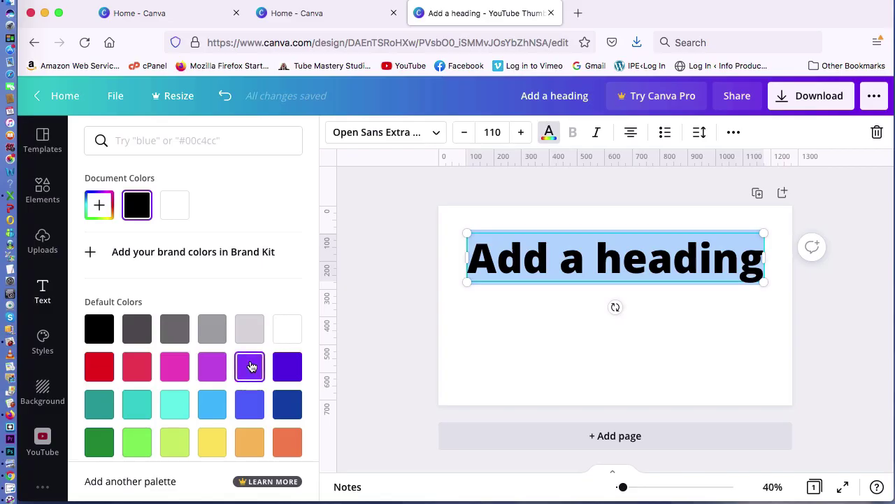
{"action": "left_click", "coordinate": [259, 336]}
{"action": "left_click", "coordinate": [186, 433]}
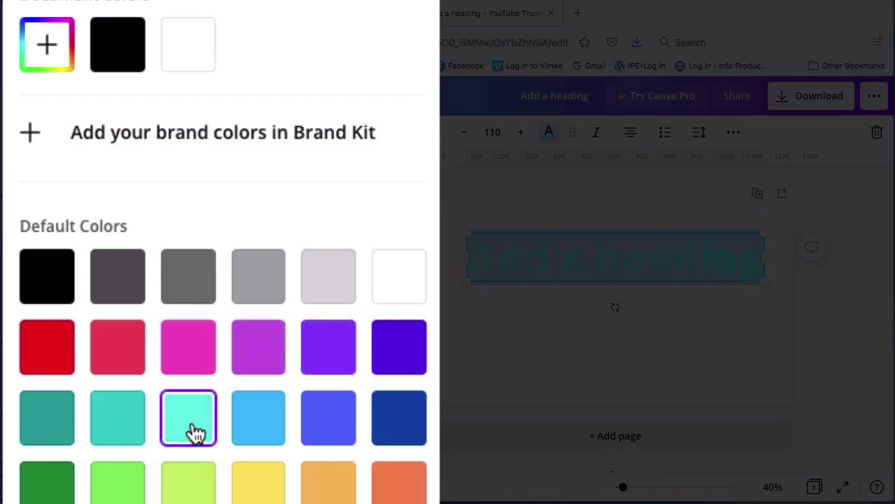
{"action": "left_click", "coordinate": [196, 498]}
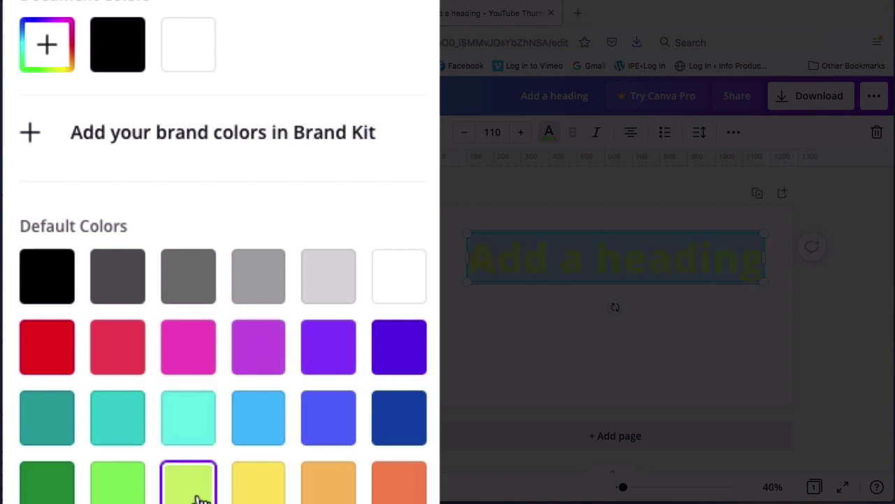
{"action": "left_click", "coordinate": [50, 64]}
{"action": "left_click_drag", "start_coordinate": [217, 276], "coordinate": [114, 287]}
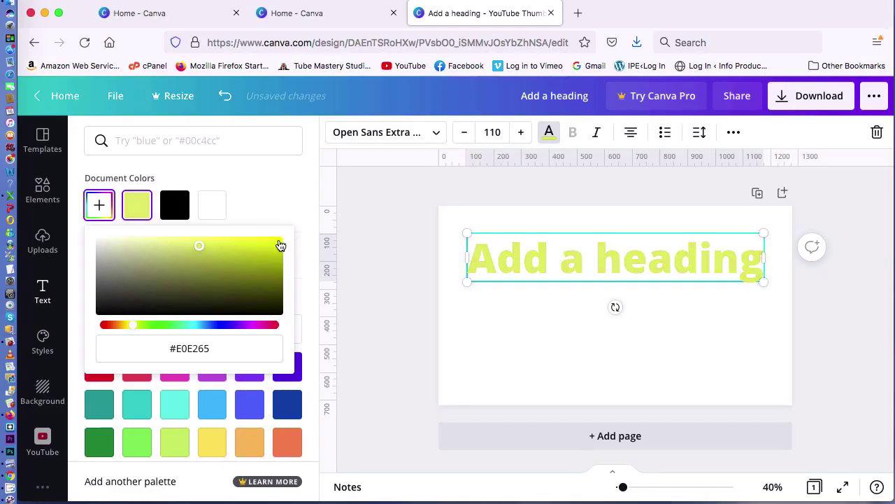
{"action": "left_click", "coordinate": [385, 115]}
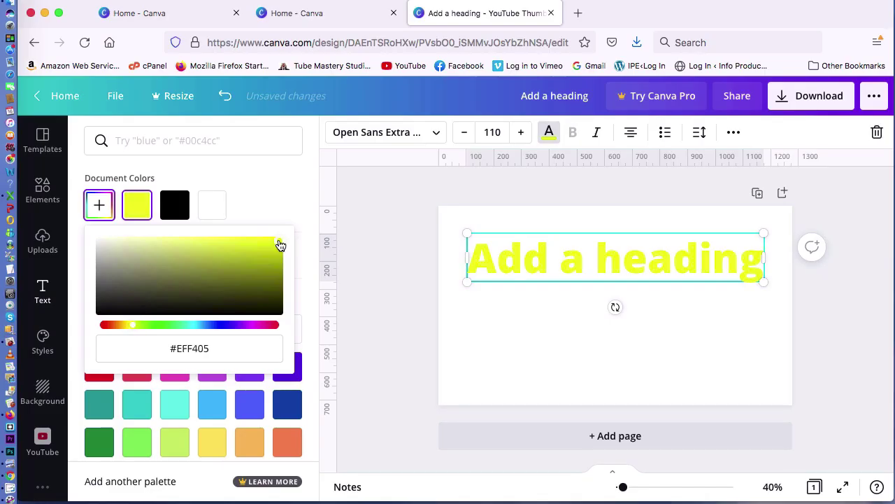
{"action": "key", "text": "Escape"}
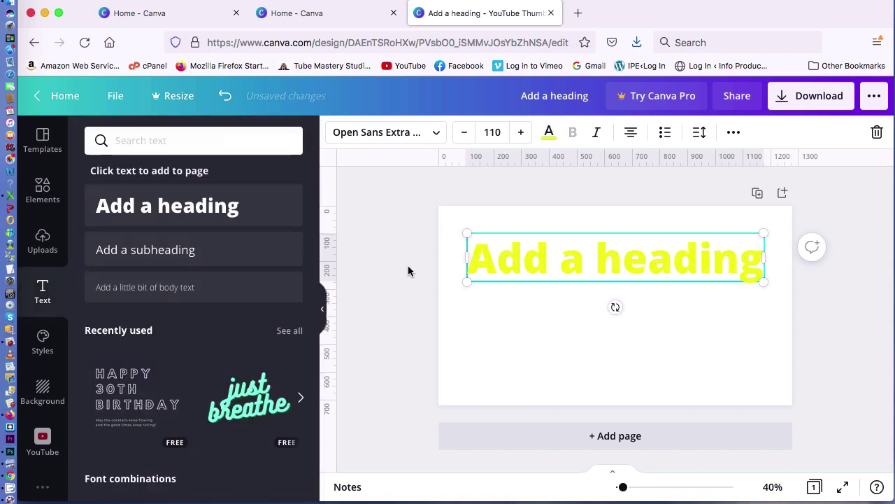
{"action": "left_click", "coordinate": [408, 271]}
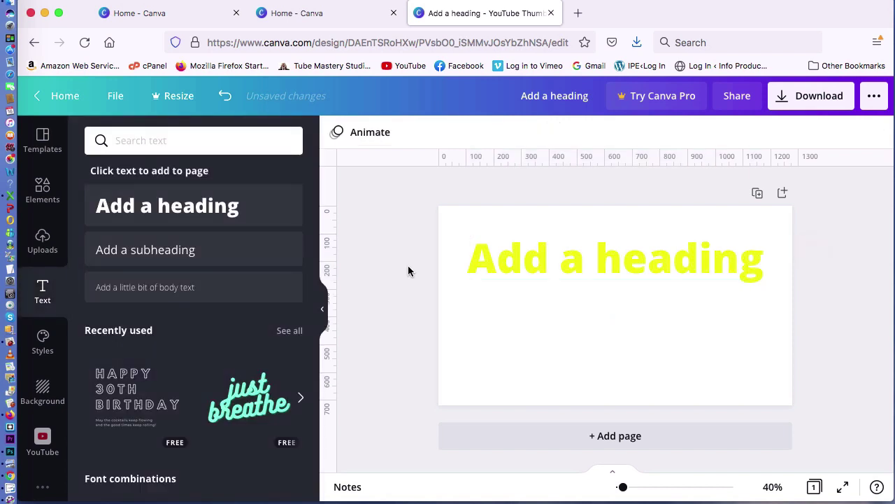
Try the Blueberry font on the heading, browse the font list, and restore Open Sans Extra Bold.
{"action": "left_click", "coordinate": [526, 259]}
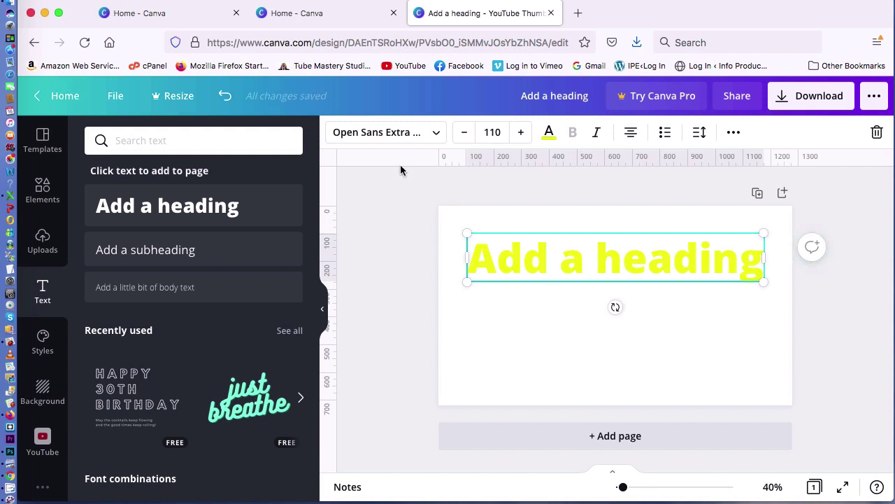
{"action": "left_click", "coordinate": [436, 136]}
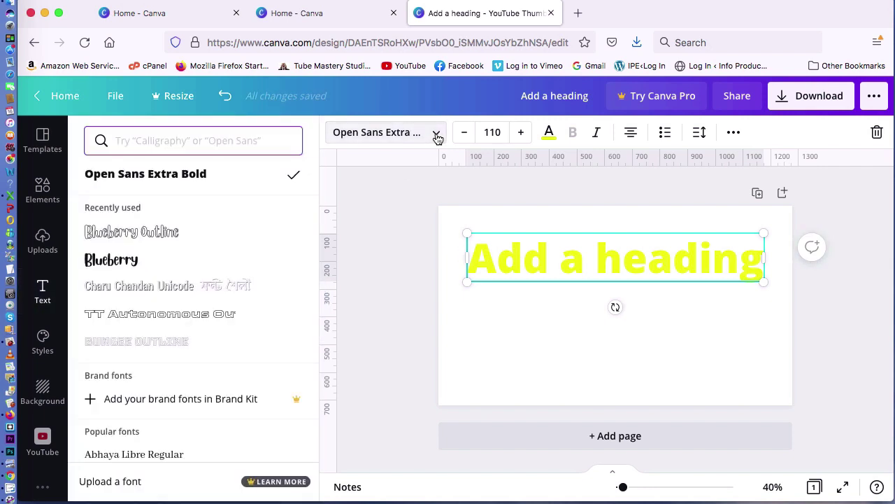
{"action": "left_click", "coordinate": [161, 266]}
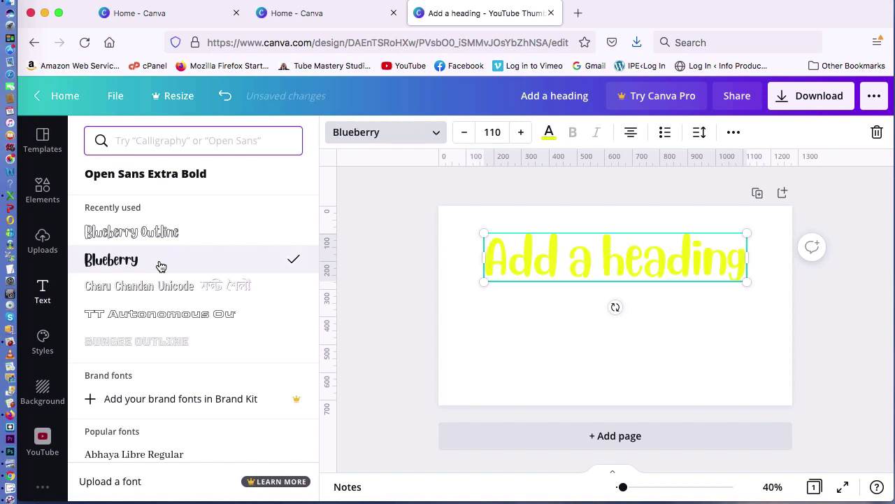
{"action": "scroll", "coordinate": [161, 265], "scroll_direction": "down", "scroll_amount": 20}
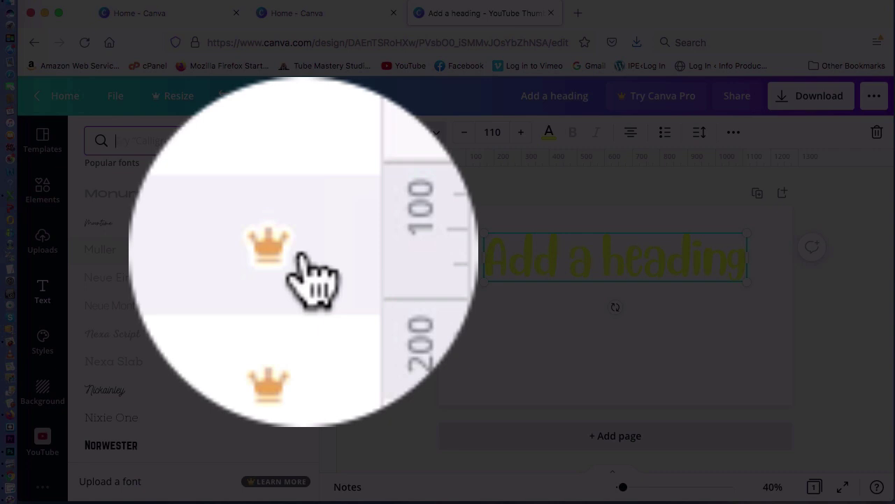
{"action": "scroll", "coordinate": [304, 256], "scroll_direction": "up", "scroll_amount": 20}
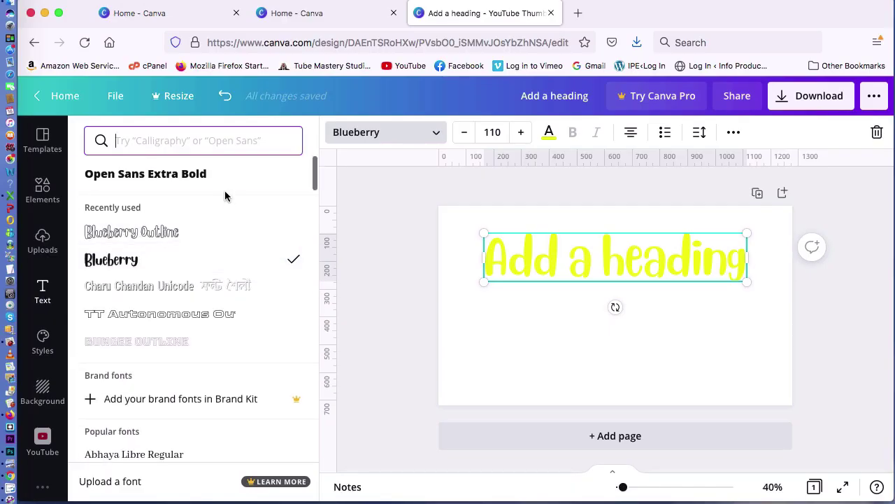
{"action": "left_click", "coordinate": [224, 176]}
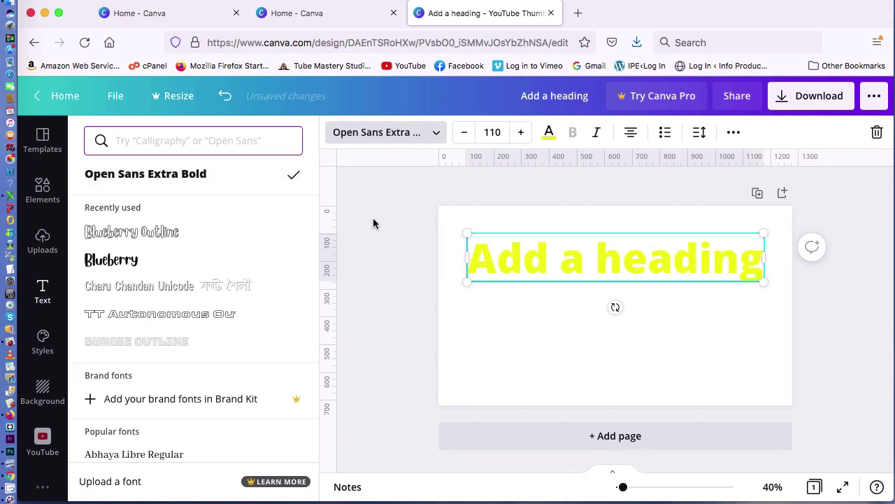
{"action": "key", "text": "Escape"}
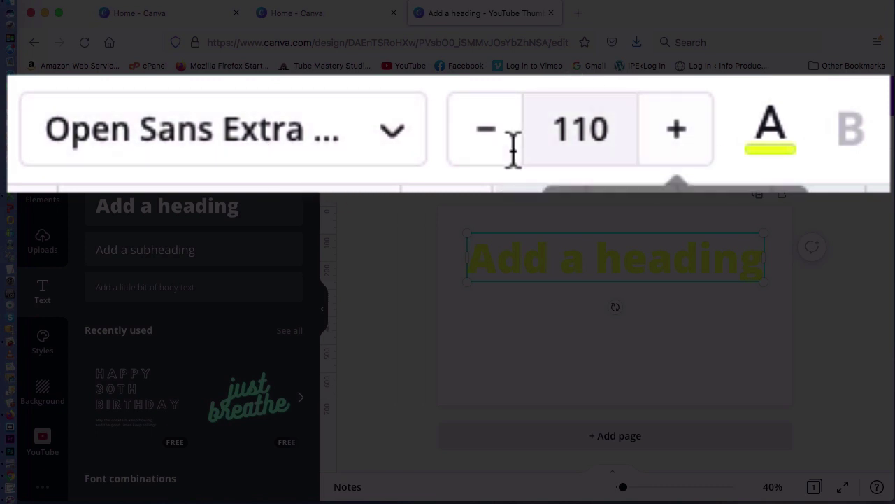
Increase the heading's font size stepwise to 114 and reduce it back to 110.
{"action": "left_click", "coordinate": [682, 144]}
{"action": "left_click", "coordinate": [682, 143]}
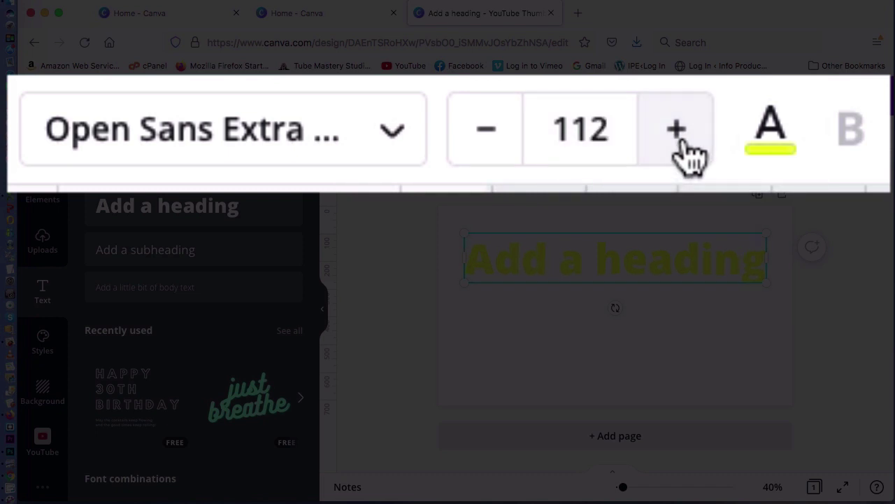
{"action": "left_click", "coordinate": [682, 143]}
{"action": "left_click", "coordinate": [682, 144]}
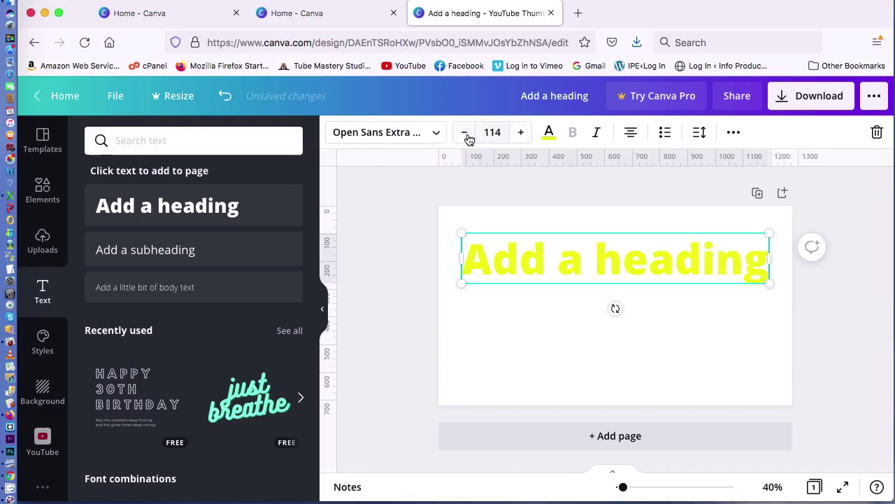
{"action": "left_click", "coordinate": [465, 134]}
{"action": "left_click", "coordinate": [465, 134]}
{"action": "left_click", "coordinate": [465, 134]}
{"action": "left_click", "coordinate": [465, 134]}
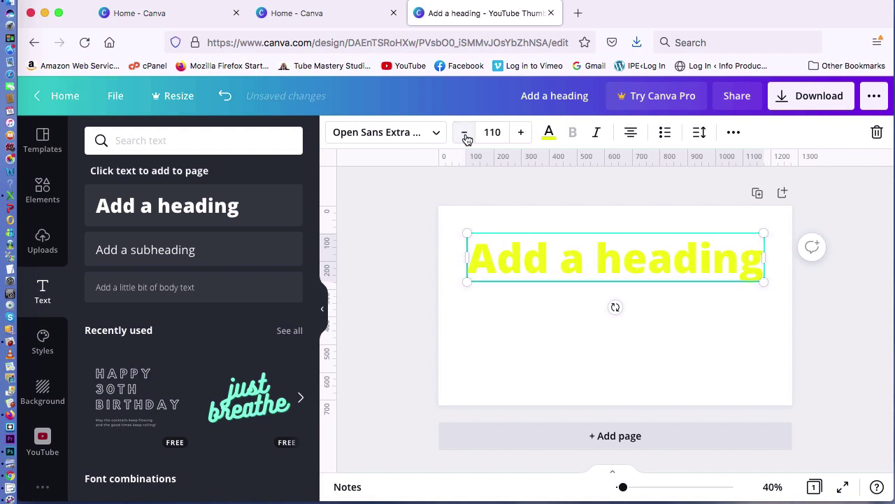
Toggle italics on and off for the heading and view its letter and line spacing settings.
{"action": "left_click", "coordinate": [597, 133]}
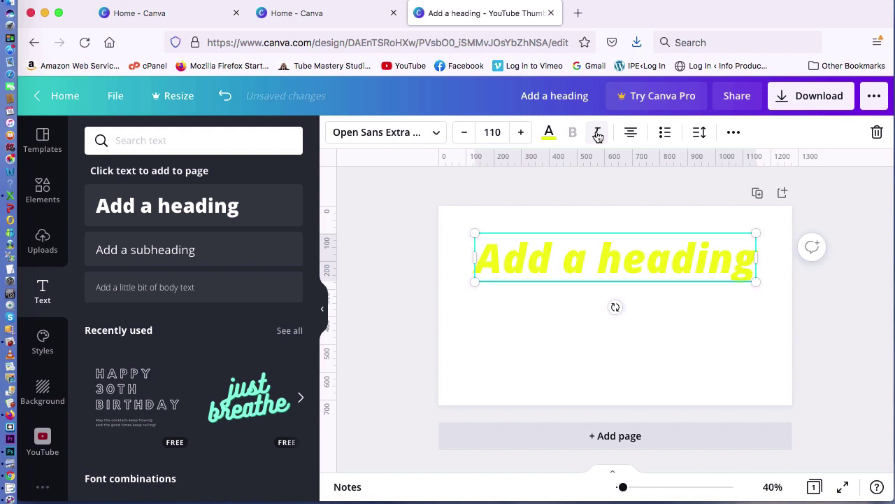
{"action": "left_click", "coordinate": [598, 134]}
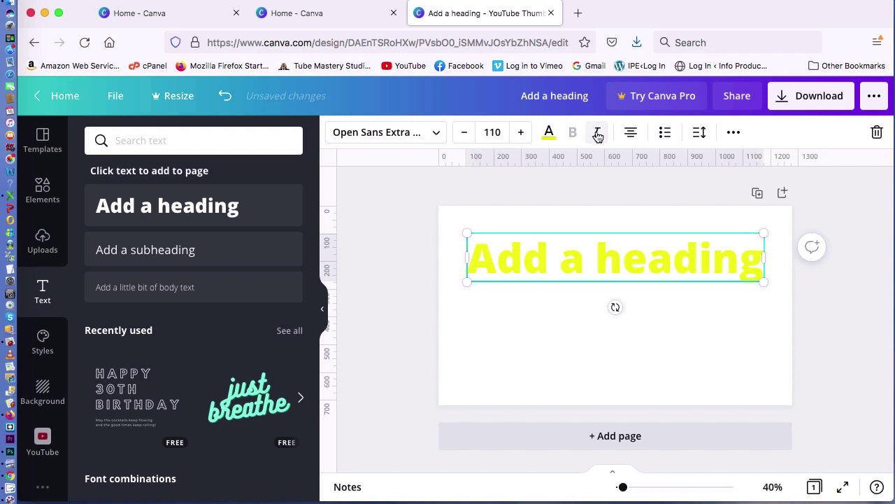
{"action": "left_click", "coordinate": [699, 133]}
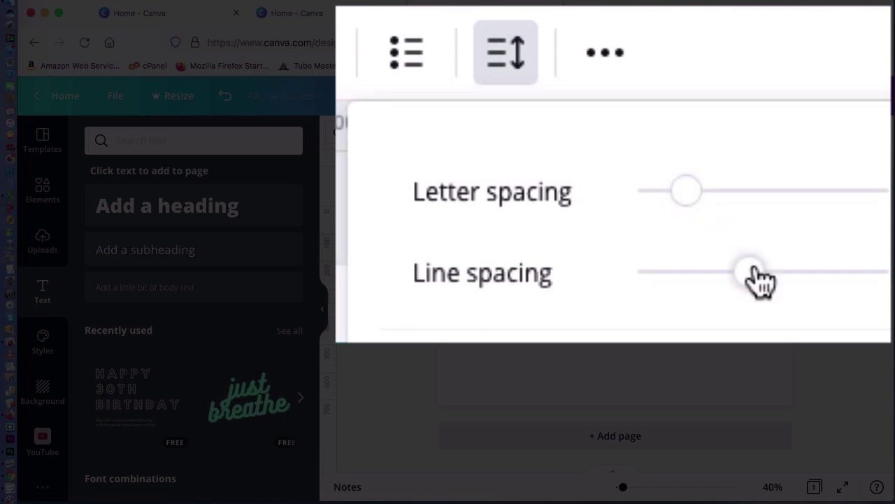
{"action": "left_click", "coordinate": [603, 187]}
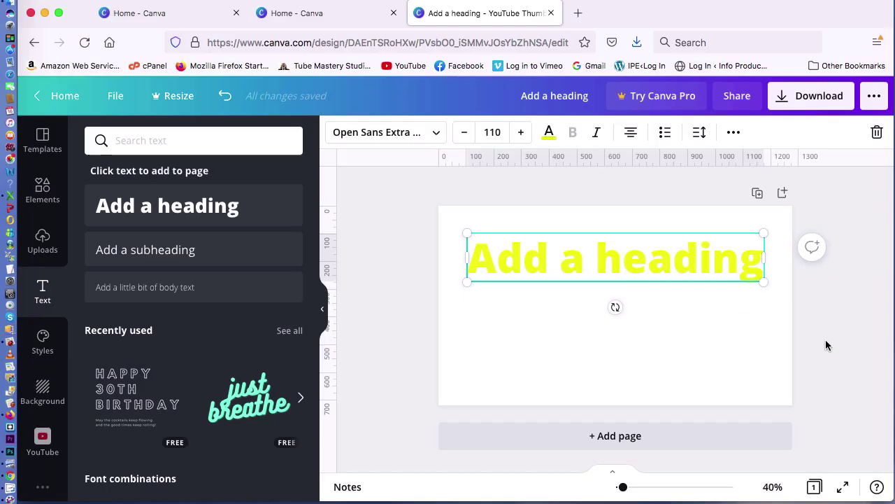
Duplicate the yellow heading and place the copy directly beneath the original, aligned with it.
{"action": "left_click", "coordinate": [825, 345]}
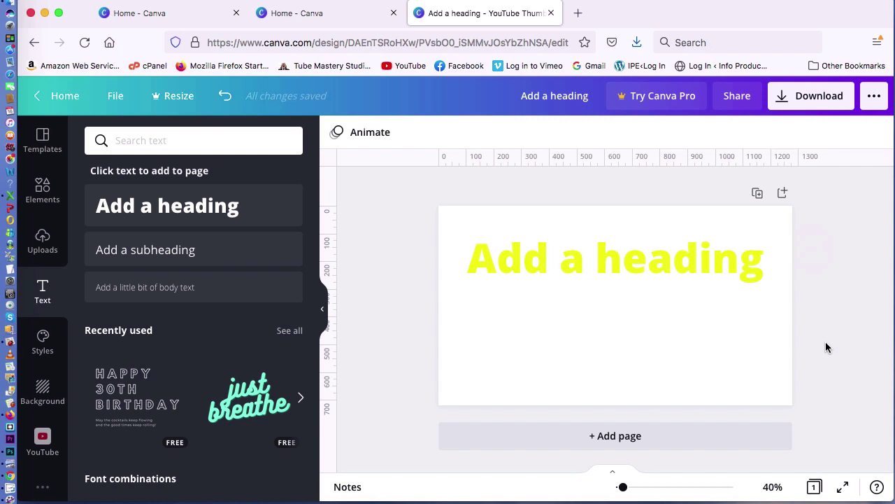
{"action": "left_click", "coordinate": [682, 264]}
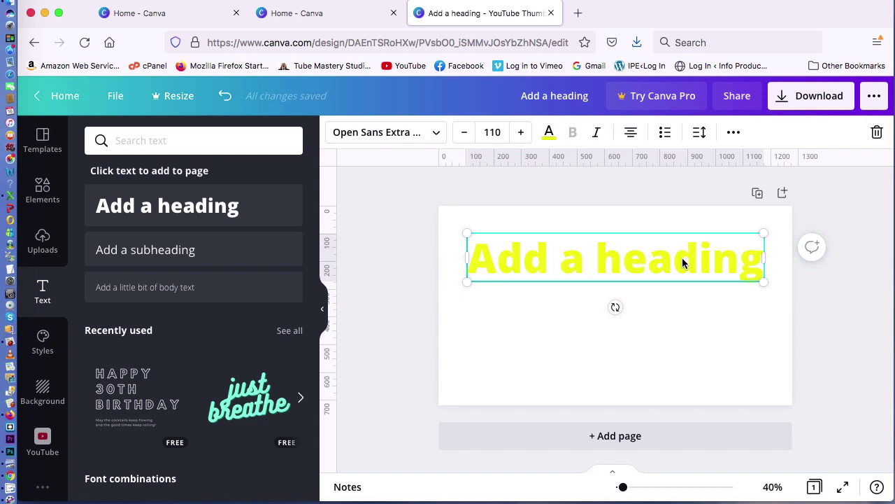
{"action": "key", "text": "ctrl+d"}
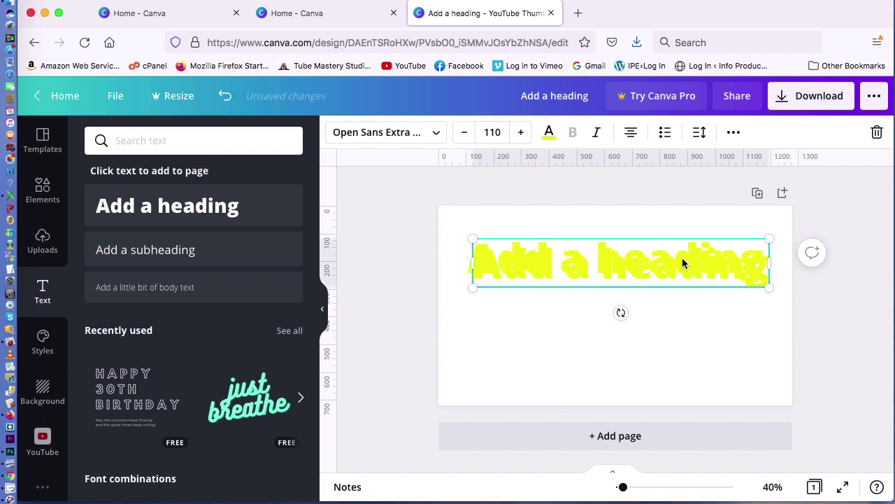
{"action": "left_click_drag", "start_coordinate": [682, 258], "coordinate": [674, 319]}
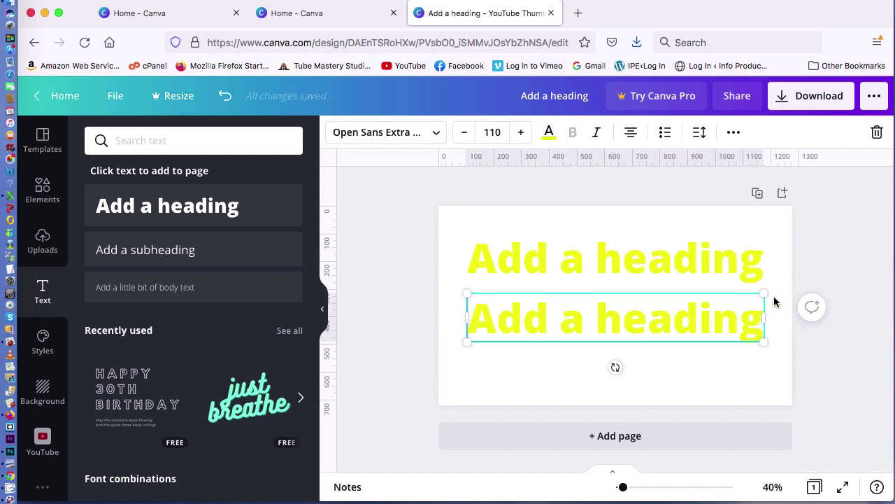
{"action": "left_click", "coordinate": [826, 237]}
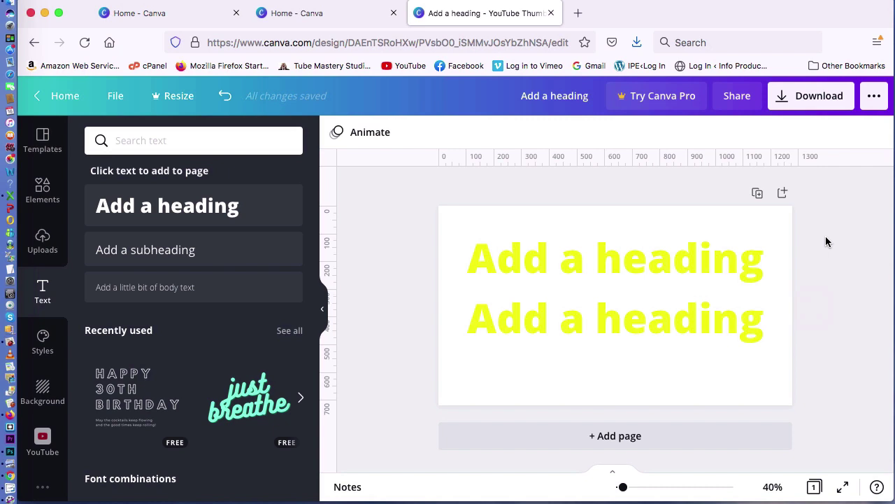
Try the Lift, Shadow, Glitch and Neon text effects on the lower heading and settle on Hollow.
{"action": "left_click", "coordinate": [659, 325]}
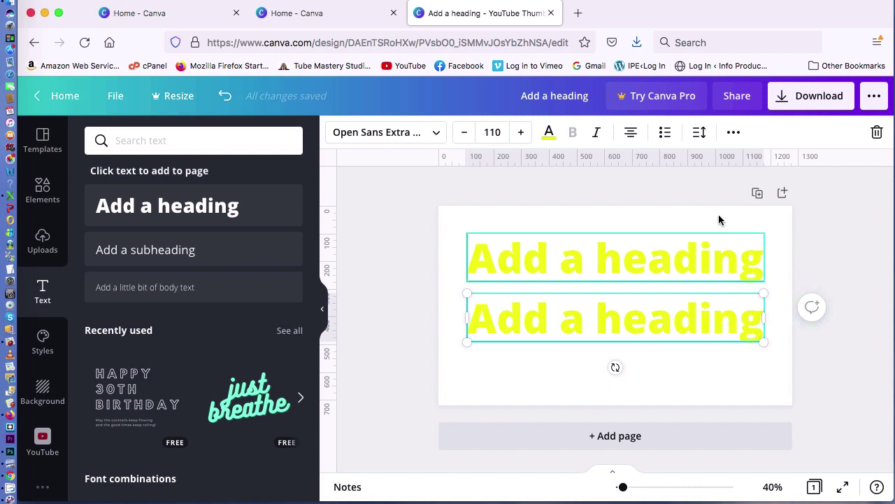
{"action": "left_click", "coordinate": [734, 133]}
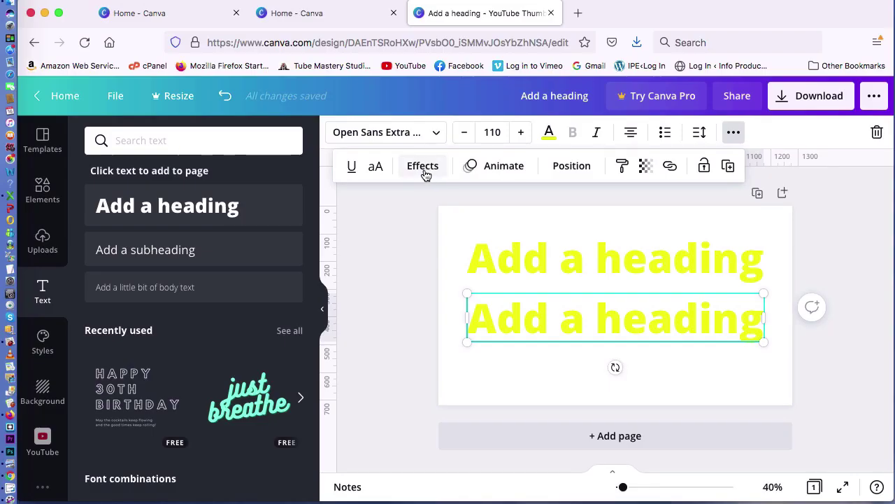
{"action": "left_click", "coordinate": [422, 167]}
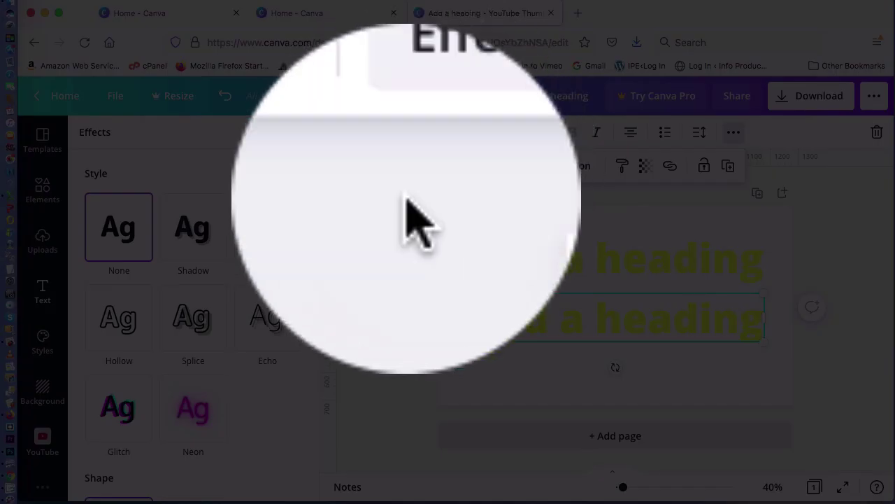
{"action": "left_click", "coordinate": [267, 231]}
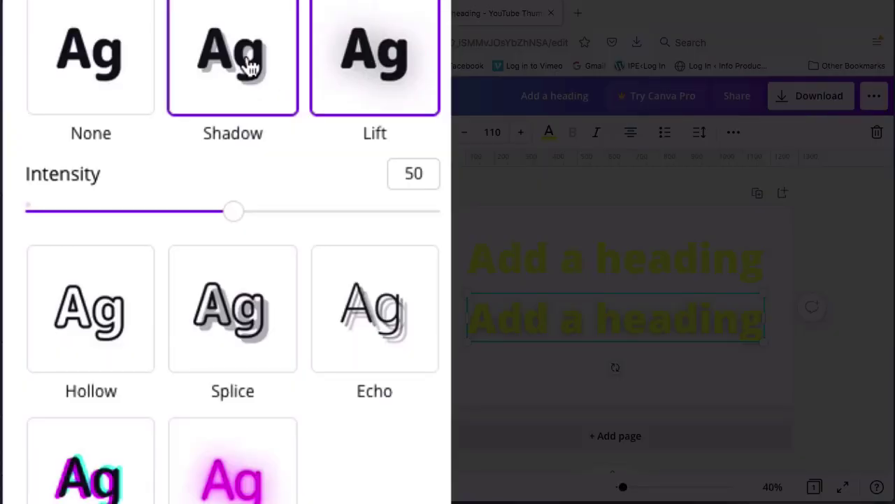
{"action": "left_click", "coordinate": [250, 67]}
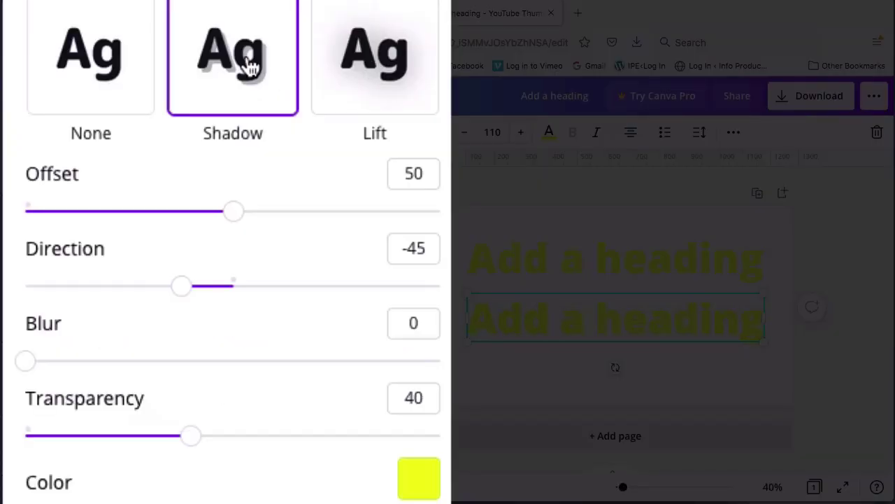
{"action": "left_click", "coordinate": [357, 42]}
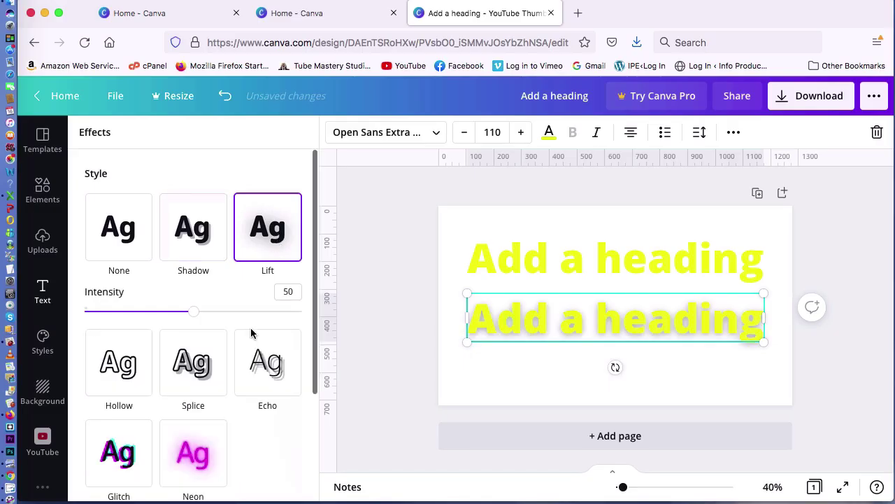
{"action": "left_click", "coordinate": [119, 456]}
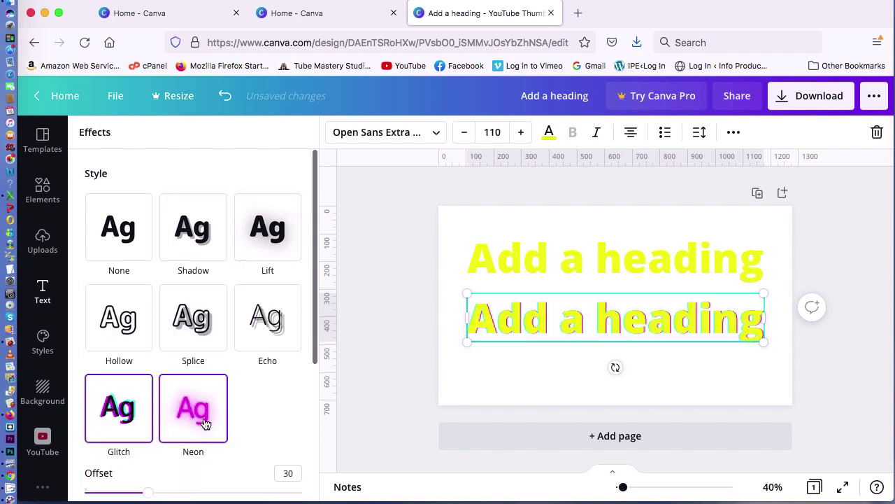
{"action": "left_click", "coordinate": [205, 418]}
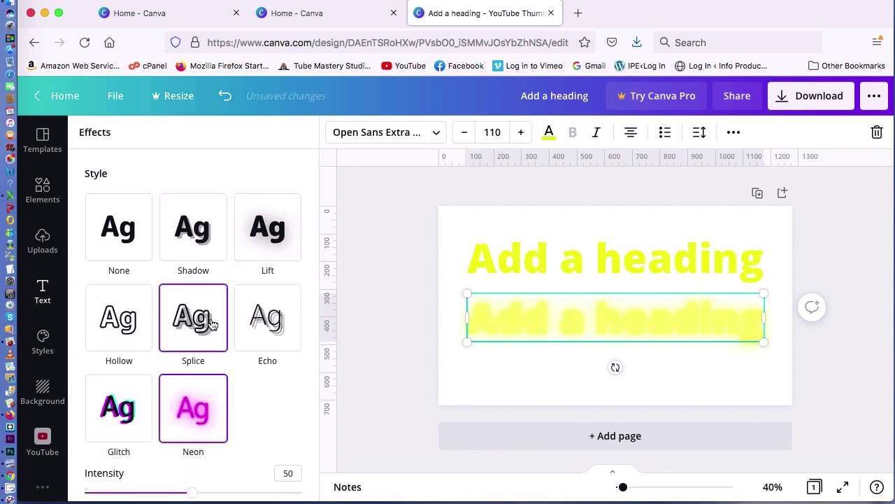
{"action": "left_click", "coordinate": [123, 319]}
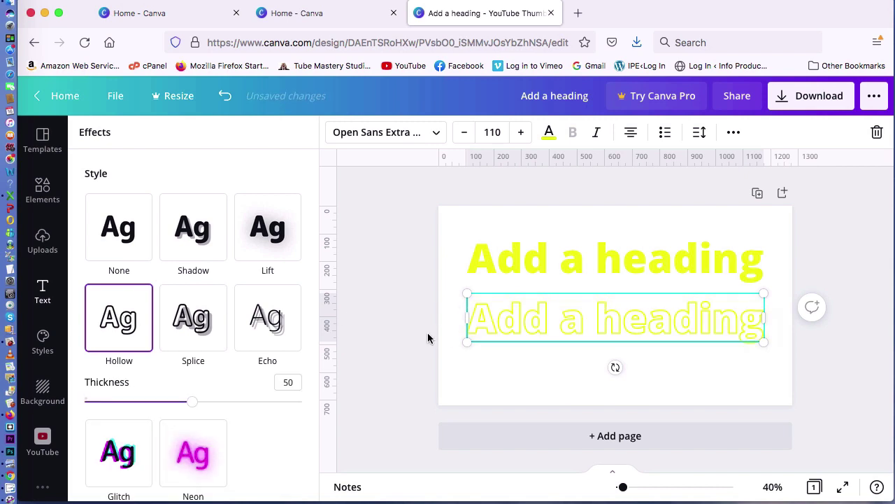
{"action": "key", "text": "Escape"}
{"action": "key", "text": "Escape"}
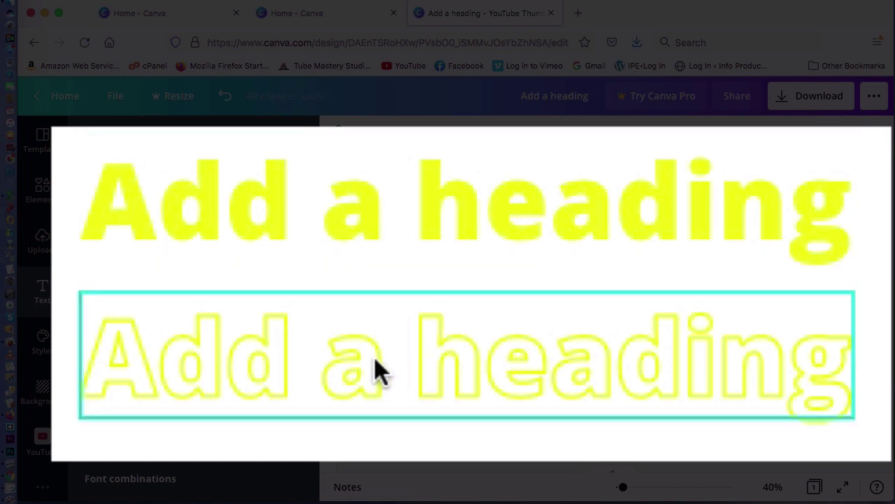
Colour the hollow heading black and place it exactly over the yellow heading as an outline.
{"action": "left_click", "coordinate": [374, 358]}
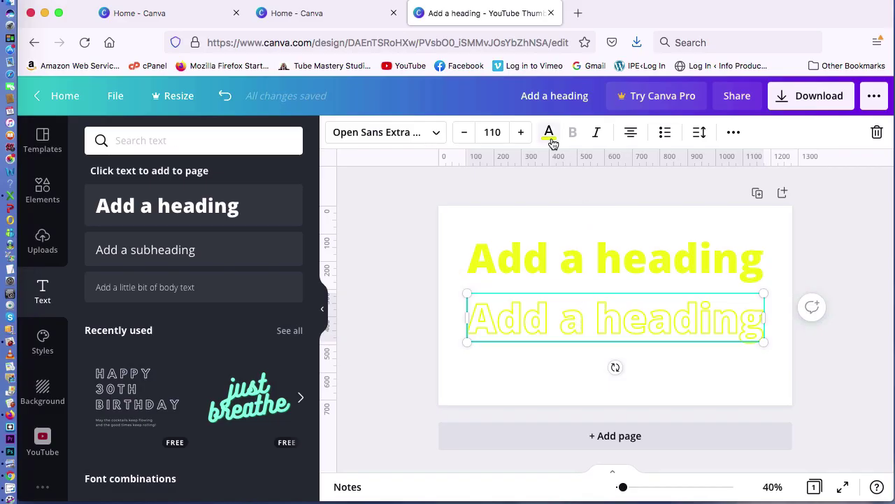
{"action": "left_click", "coordinate": [550, 138]}
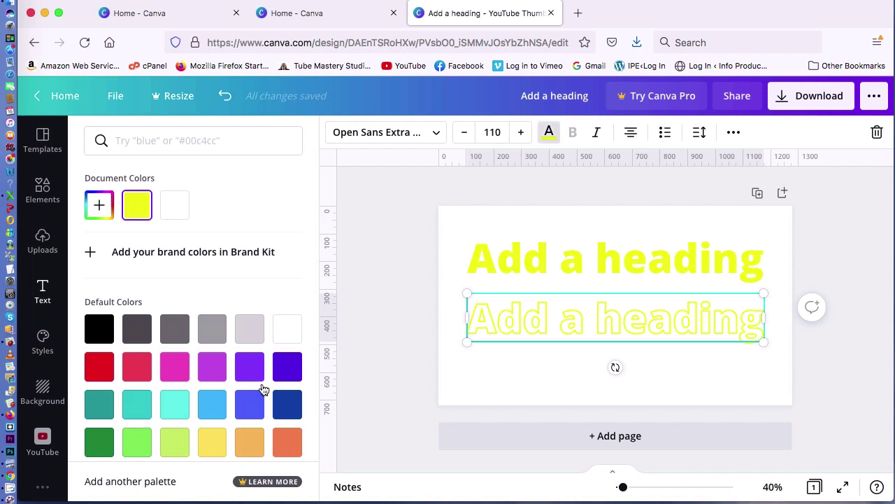
{"action": "left_click", "coordinate": [100, 331]}
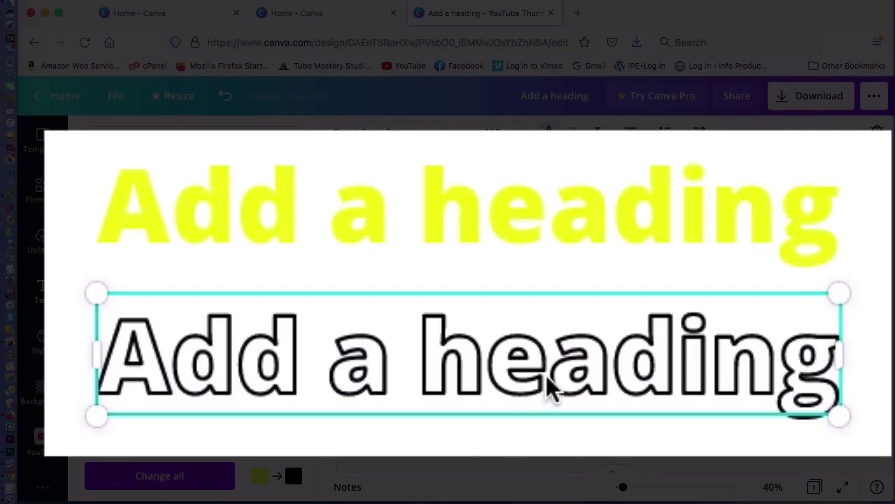
{"action": "left_click_drag", "start_coordinate": [552, 380], "coordinate": [549, 242]}
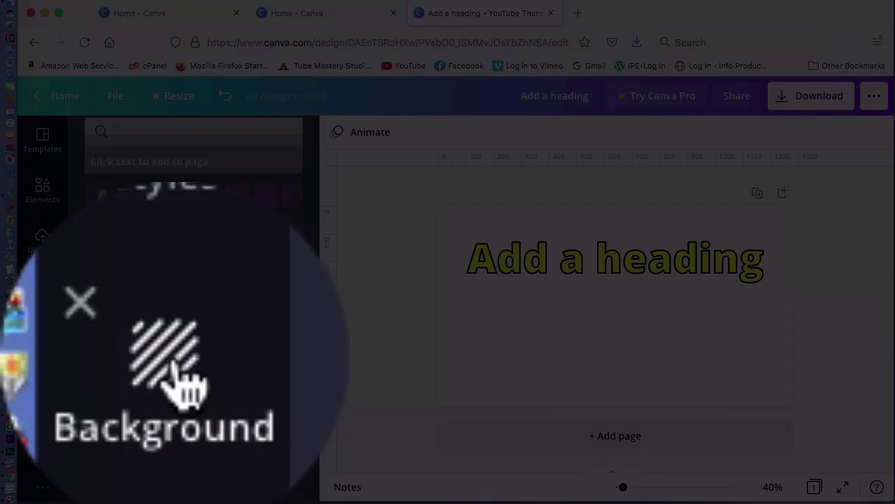
Try pink, red, yellow and purple swatches as the thumbnail's solid background colour.
{"action": "left_click", "coordinate": [42, 437]}
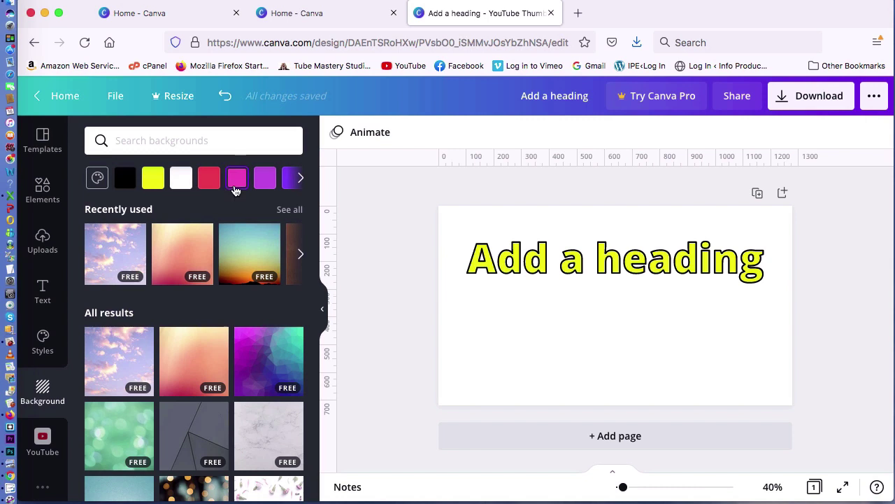
{"action": "left_click", "coordinate": [236, 177]}
{"action": "left_click", "coordinate": [210, 180]}
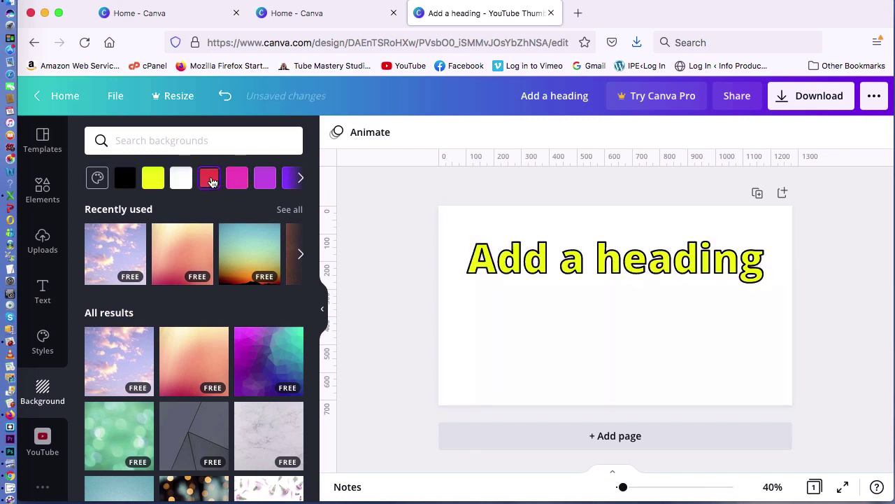
{"action": "left_click", "coordinate": [153, 179]}
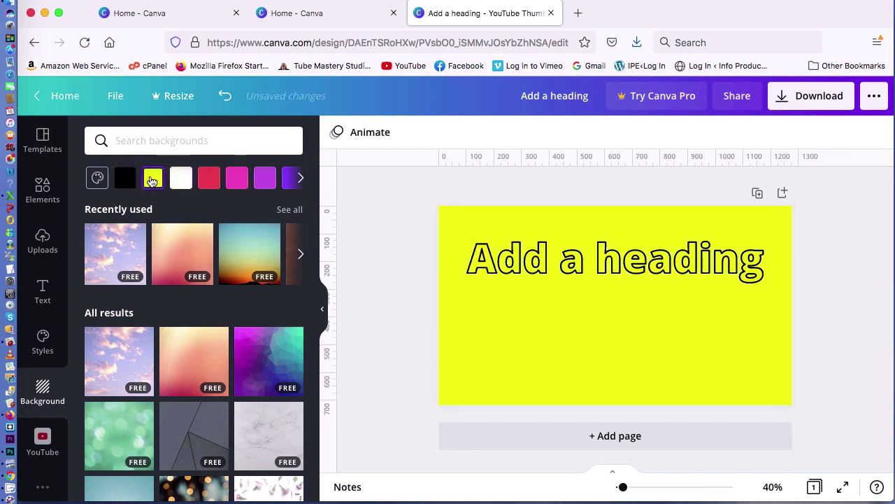
{"action": "left_click", "coordinate": [236, 178]}
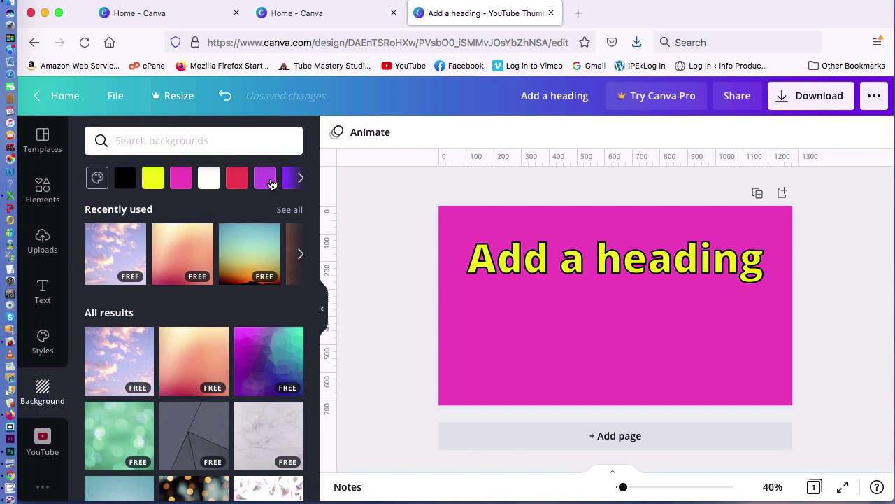
{"action": "left_click", "coordinate": [266, 179]}
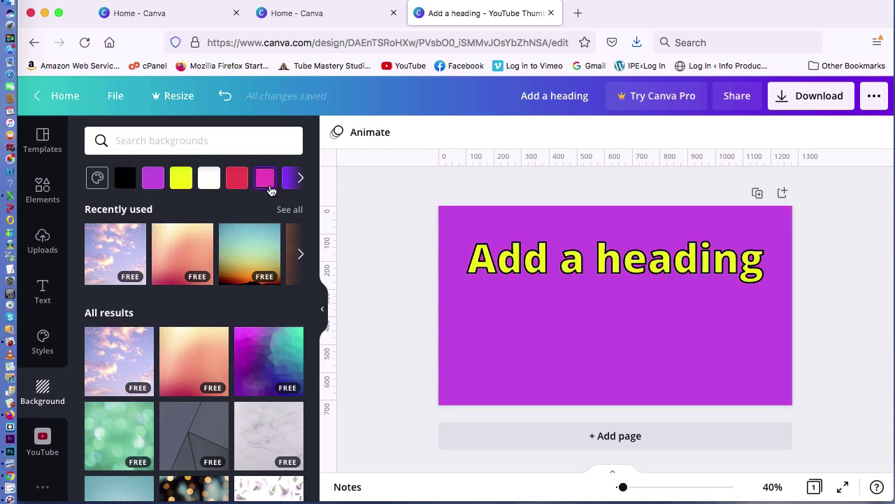
Try the sunset gradient, the peach blur and the pink flower photo as the thumbnail's background.
{"action": "left_click", "coordinate": [259, 258]}
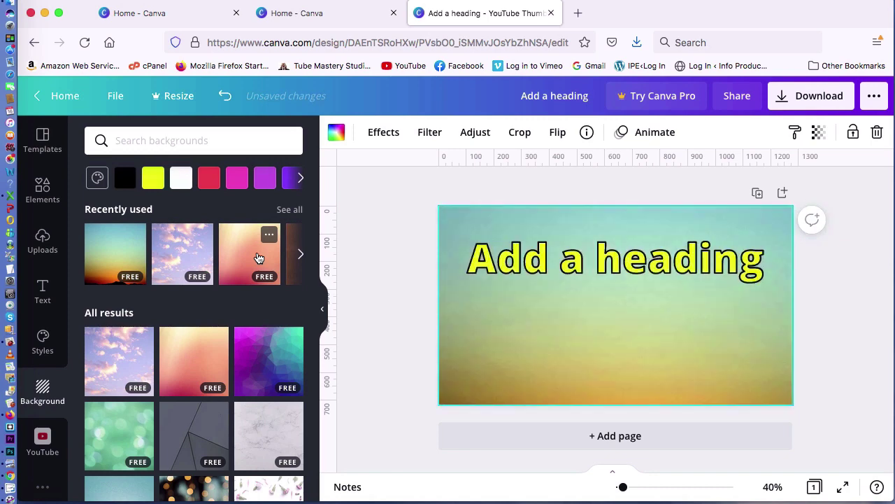
{"action": "left_click", "coordinate": [168, 352]}
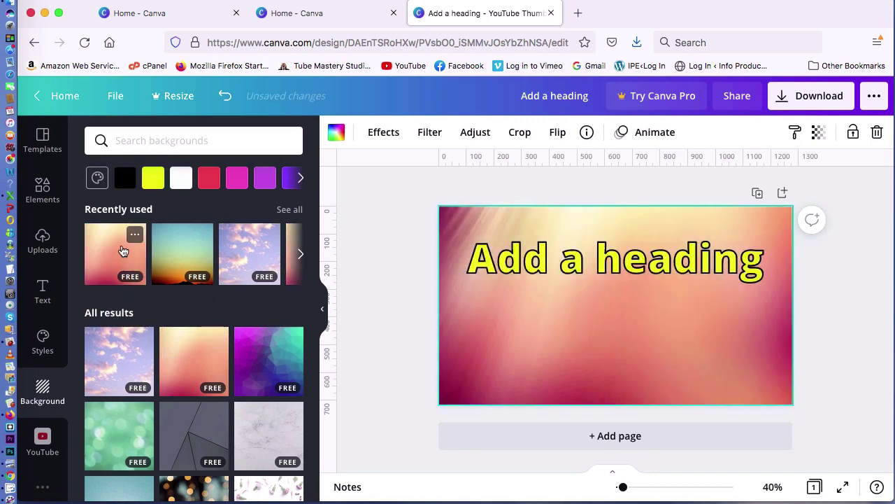
{"action": "left_click", "coordinate": [122, 251]}
{"action": "scroll", "coordinate": [183, 371], "scroll_direction": "down", "scroll_amount": 10}
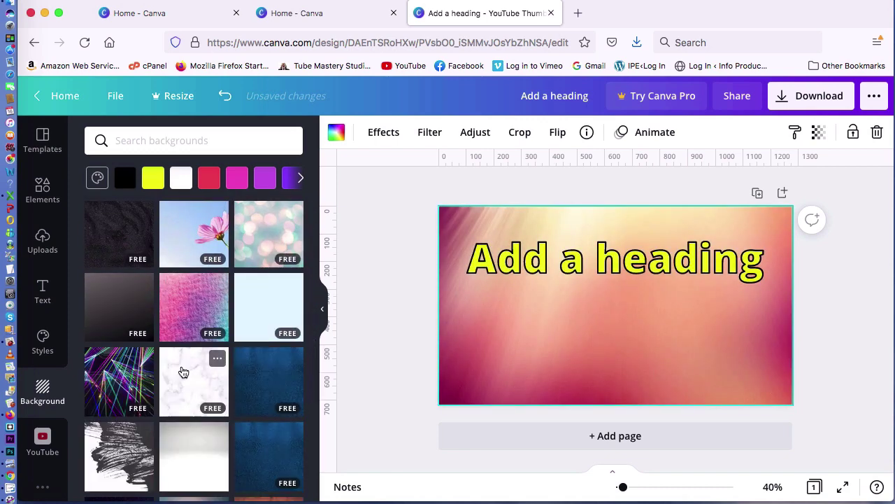
{"action": "left_click", "coordinate": [203, 233]}
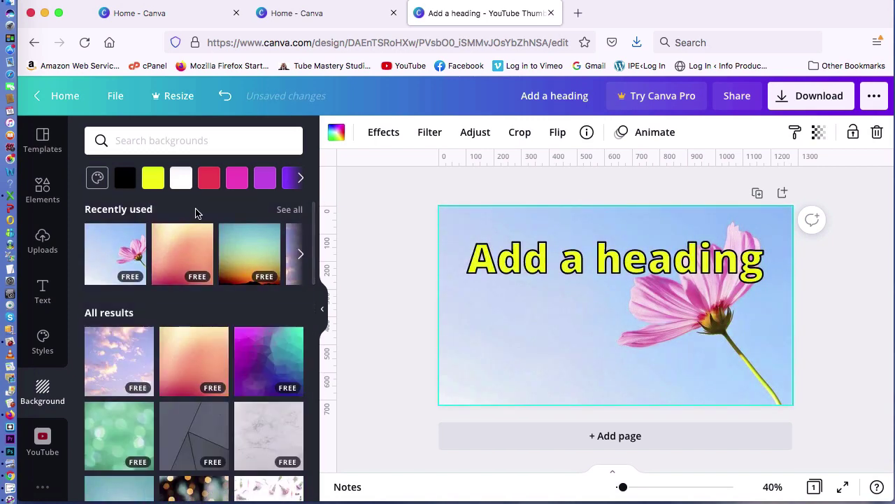
Replace the flower background with the custom light purple #9B81DB.
{"action": "left_click", "coordinate": [98, 177]}
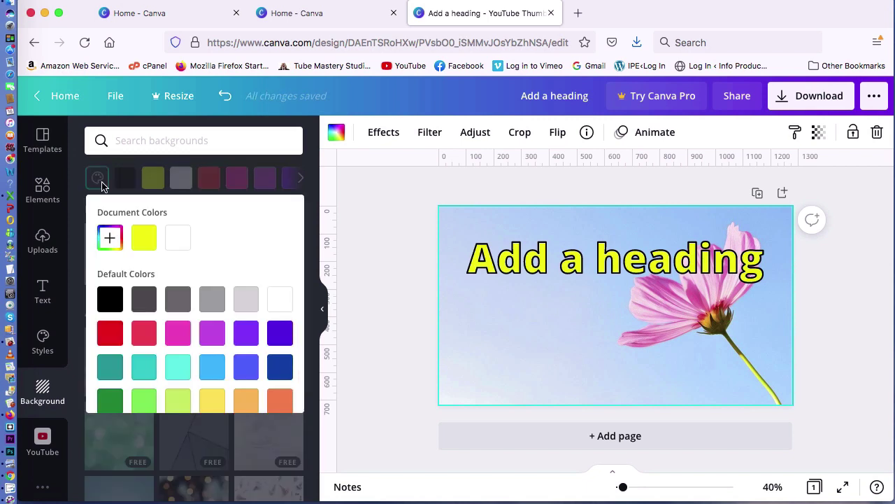
{"action": "left_click", "coordinate": [140, 241]}
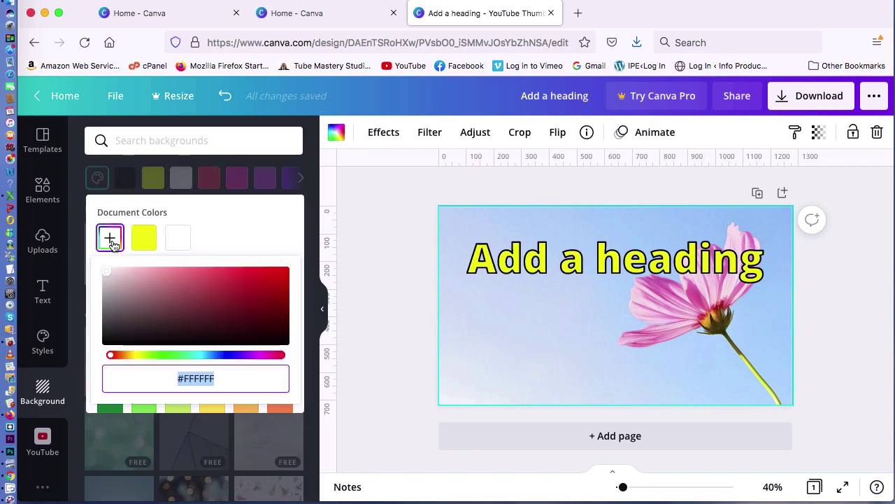
{"action": "left_click_drag", "start_coordinate": [217, 356], "coordinate": [233, 358]}
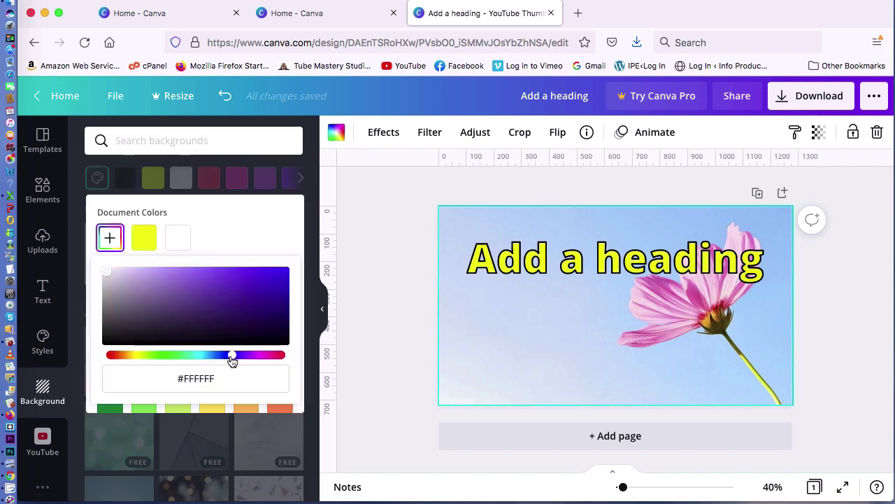
{"action": "left_click", "coordinate": [178, 280]}
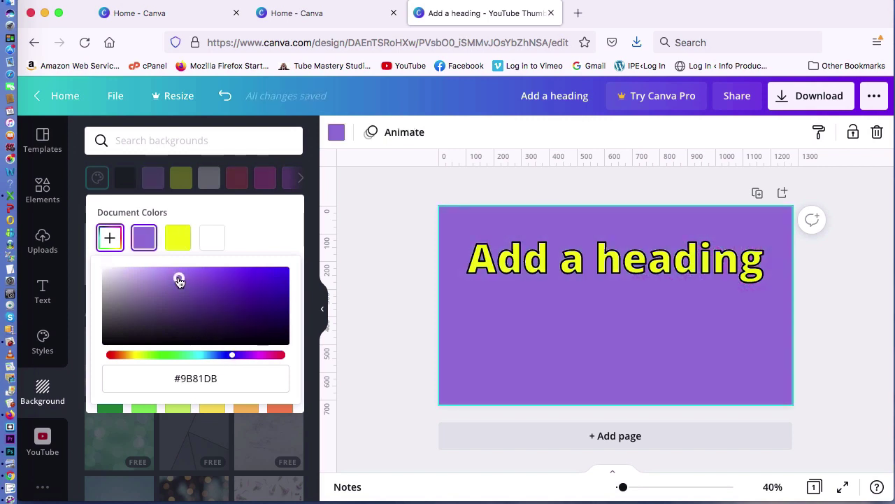
{"action": "left_click", "coordinate": [368, 380]}
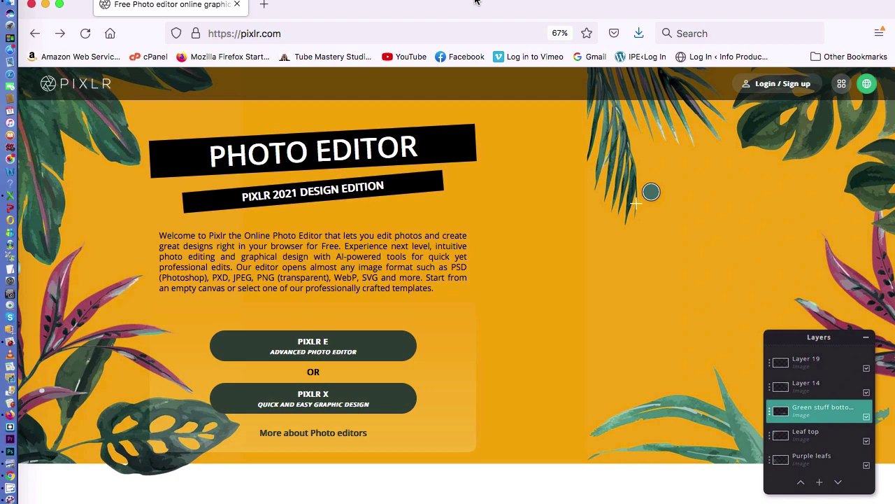
Switch to Pixlr, start the advanced Pixlr E editor and show its stock image library.
{"action": "left_click", "coordinate": [350, 350]}
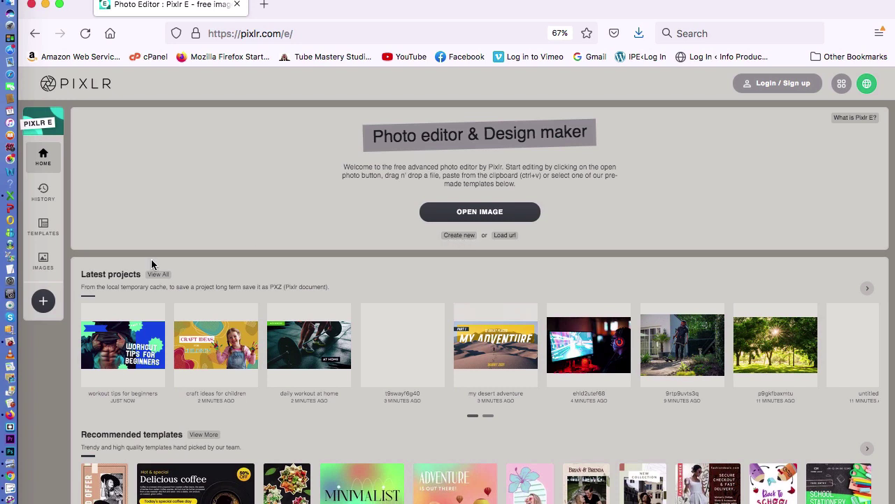
{"action": "left_click", "coordinate": [44, 263]}
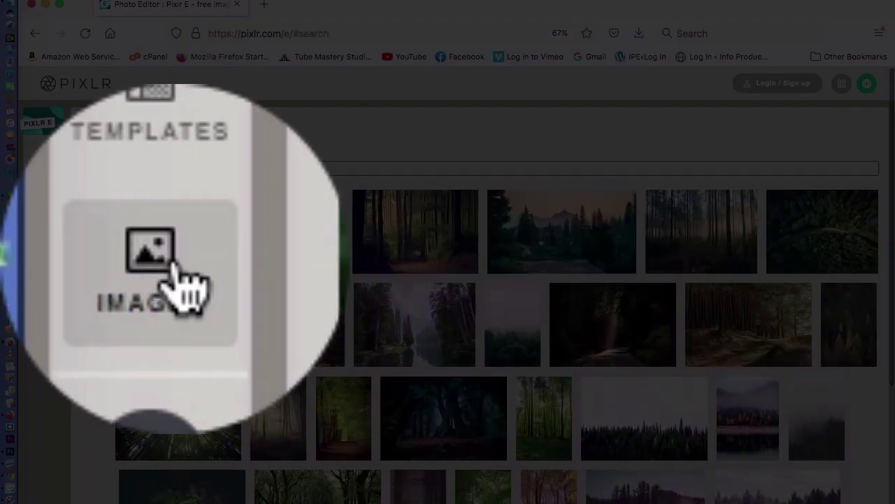
Look through the forest stock images and load more of them.
{"action": "scroll", "coordinate": [346, 309], "scroll_direction": "down", "scroll_amount": 5}
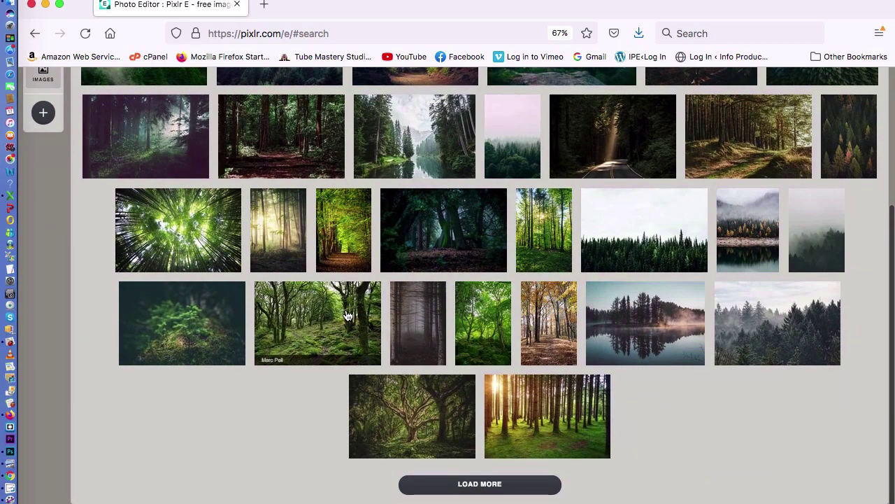
{"action": "left_click", "coordinate": [523, 483]}
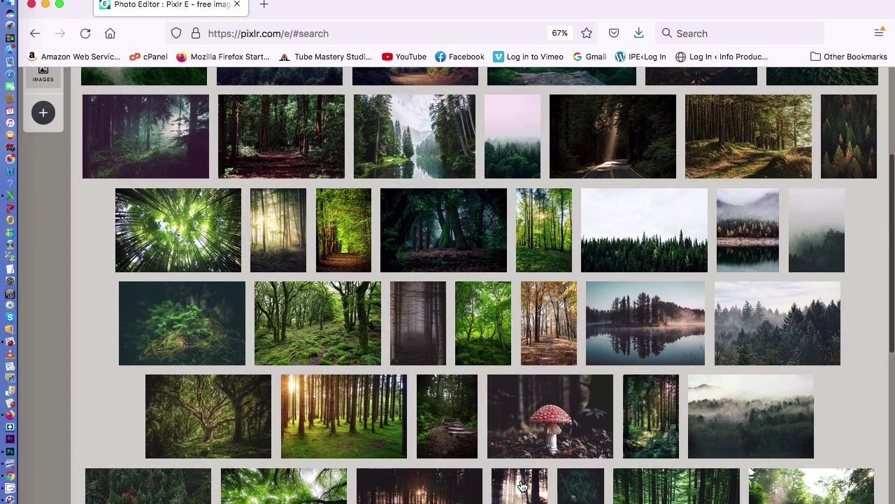
{"action": "scroll", "coordinate": [521, 486], "scroll_direction": "up", "scroll_amount": 5}
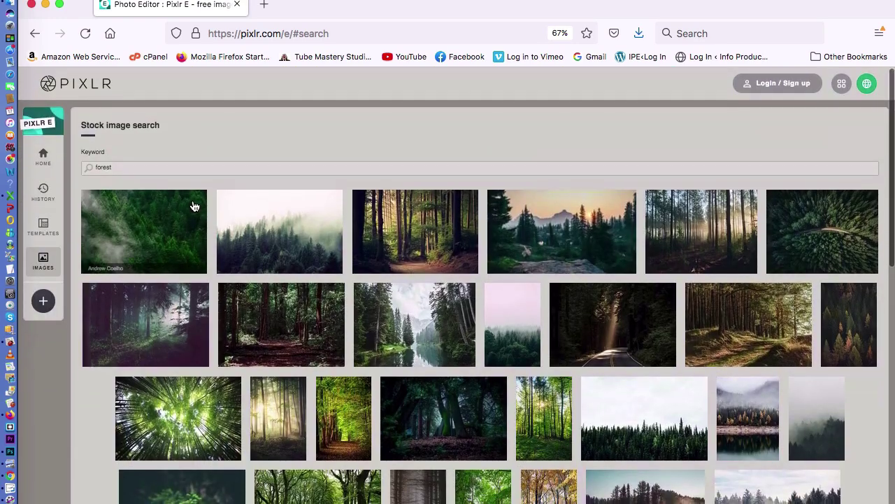
Search the stock image library for crafts and look through several batches of images.
{"action": "left_click", "coordinate": [119, 167]}
{"action": "left_click_drag", "start_coordinate": [119, 167], "coordinate": [72, 167]}
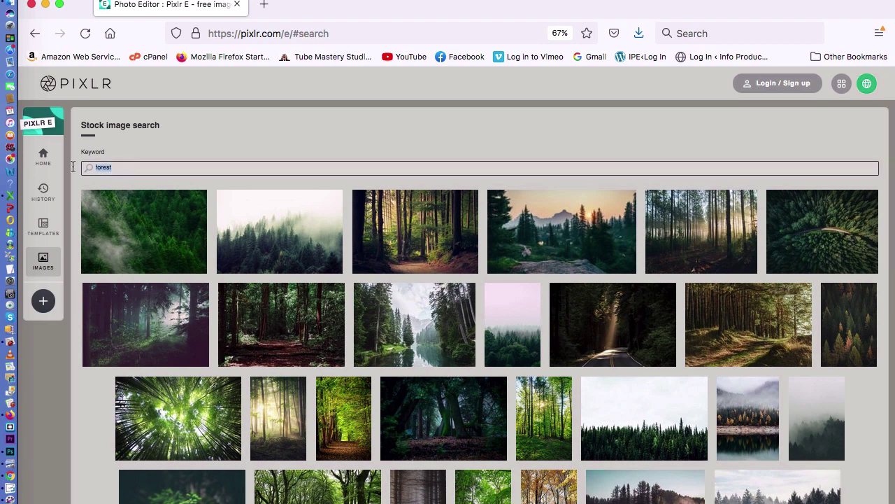
{"action": "type", "text": "craft"}
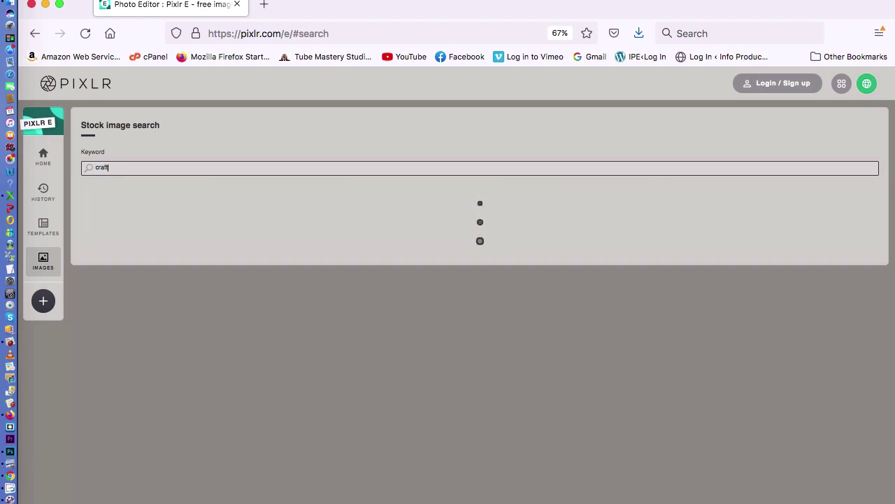
{"action": "type", "text": "s"}
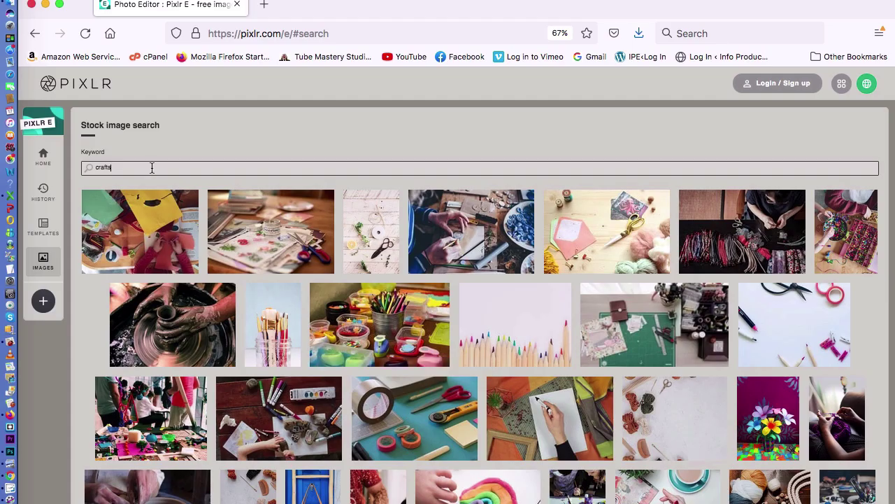
{"action": "scroll", "coordinate": [522, 464], "scroll_direction": "down", "scroll_amount": 5}
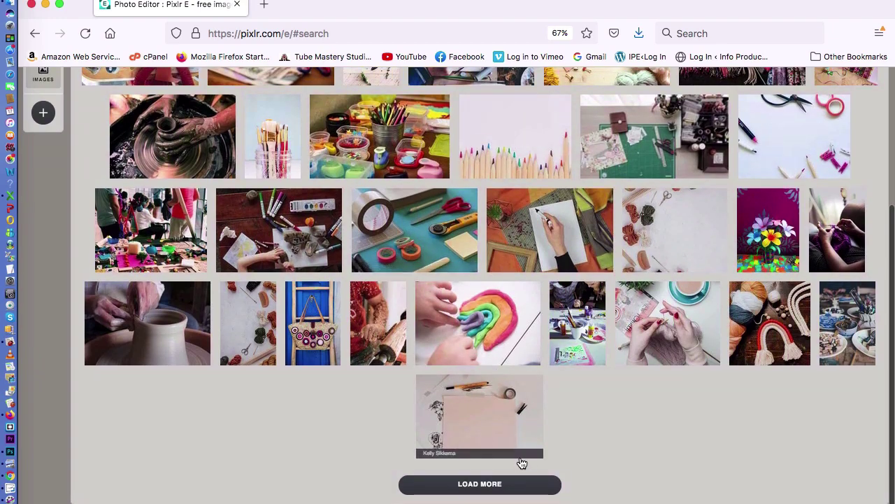
{"action": "left_click", "coordinate": [522, 483]}
{"action": "scroll", "coordinate": [522, 486], "scroll_direction": "down", "scroll_amount": 10}
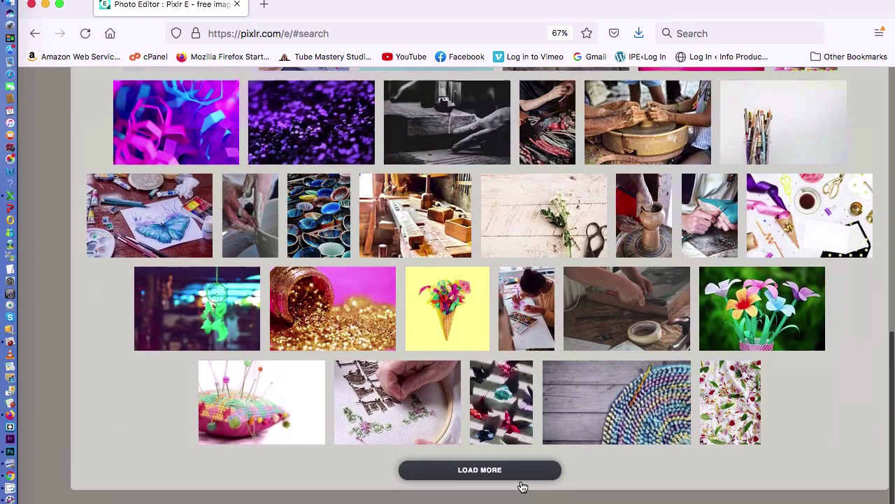
{"action": "left_click", "coordinate": [522, 486]}
{"action": "scroll", "coordinate": [521, 486], "scroll_direction": "down", "scroll_amount": 10}
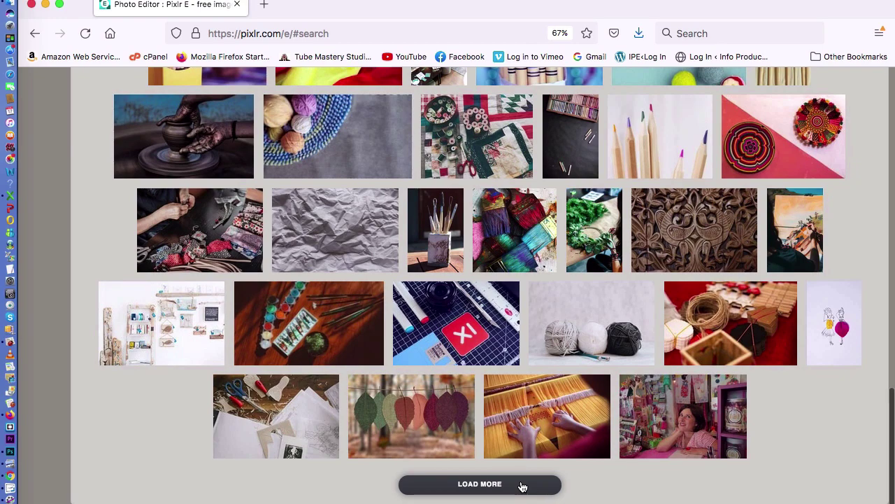
{"action": "scroll", "coordinate": [521, 486], "scroll_direction": "up", "scroll_amount": 15}
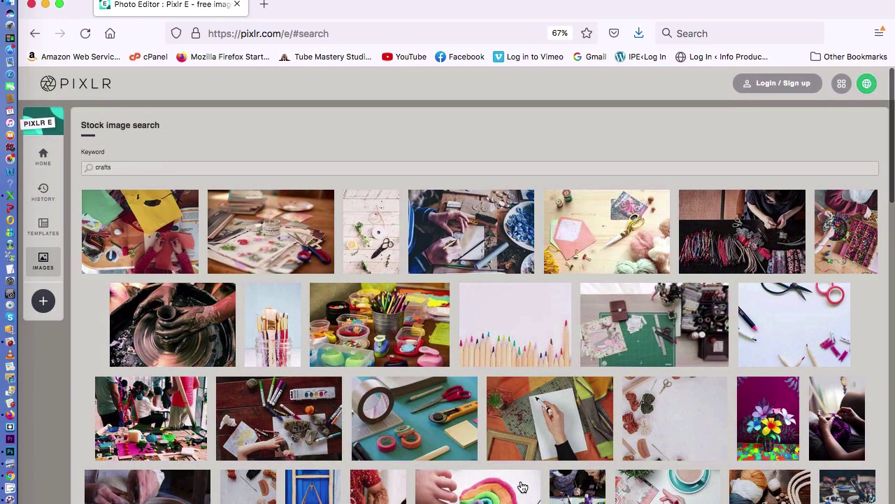
Open the crafts photo of floral paper cutouts and scissors in the editor, resized to Web size (max 1280 px).
{"action": "scroll", "coordinate": [522, 486], "scroll_direction": "down", "scroll_amount": 1}
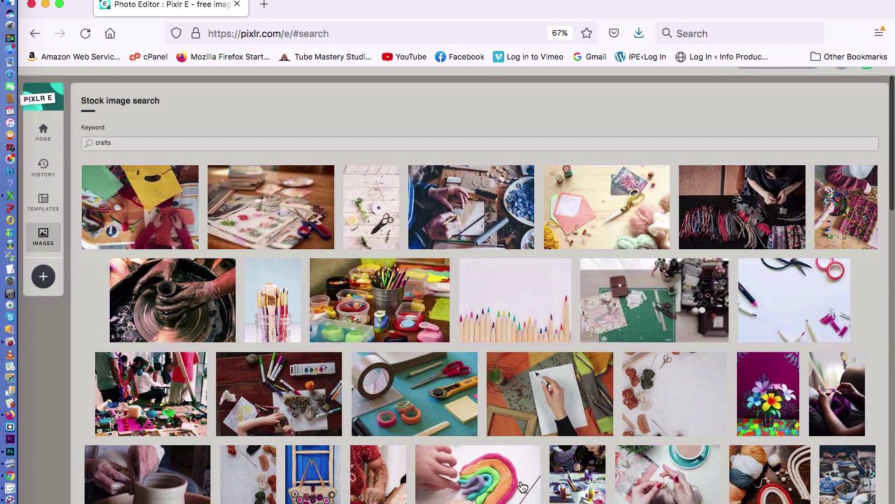
{"action": "left_click", "coordinate": [309, 200]}
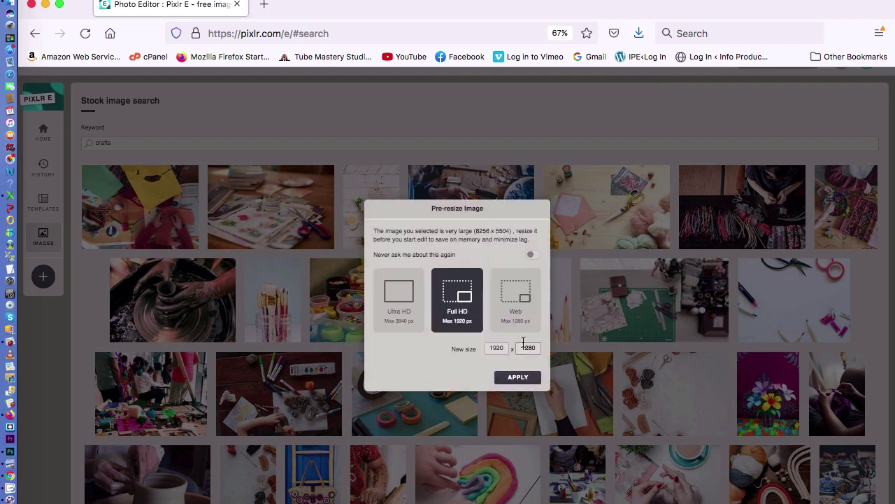
{"action": "left_click", "coordinate": [515, 306]}
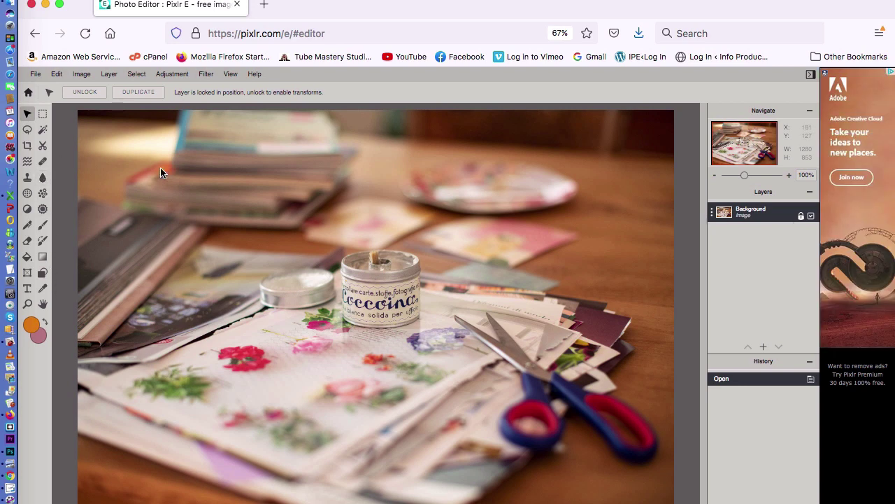
Return to the stock image library, search for cookies and look through the images.
{"action": "left_click", "coordinate": [33, 33]}
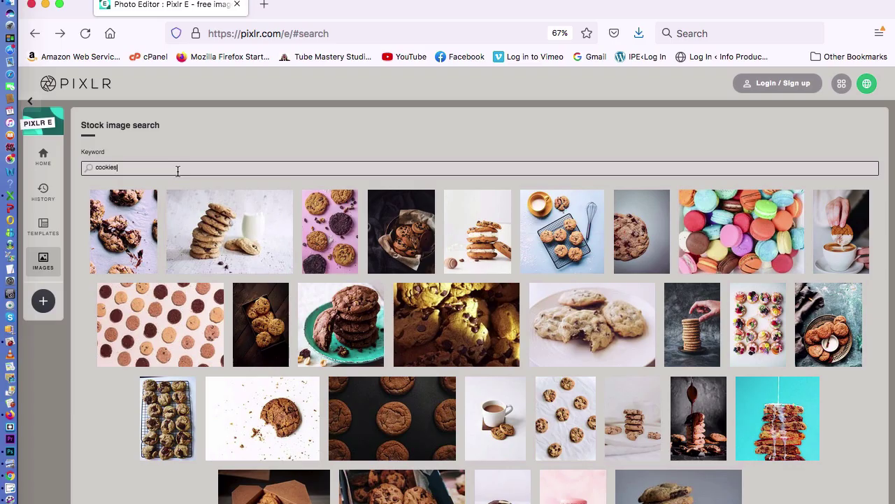
{"action": "scroll", "coordinate": [422, 362], "scroll_direction": "down", "scroll_amount": 3}
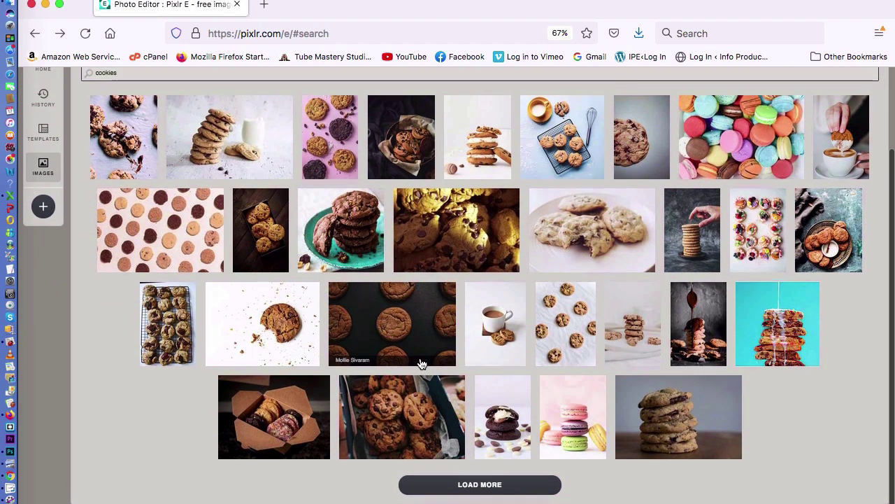
{"action": "scroll", "coordinate": [422, 363], "scroll_direction": "up", "scroll_amount": 3}
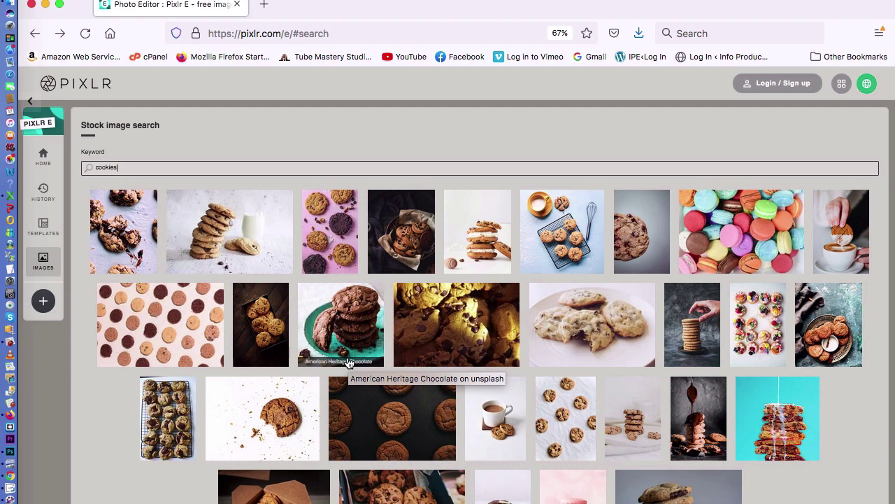
Show the YouTube Thumb templates and look through the first and second pages.
{"action": "left_click", "coordinate": [43, 231]}
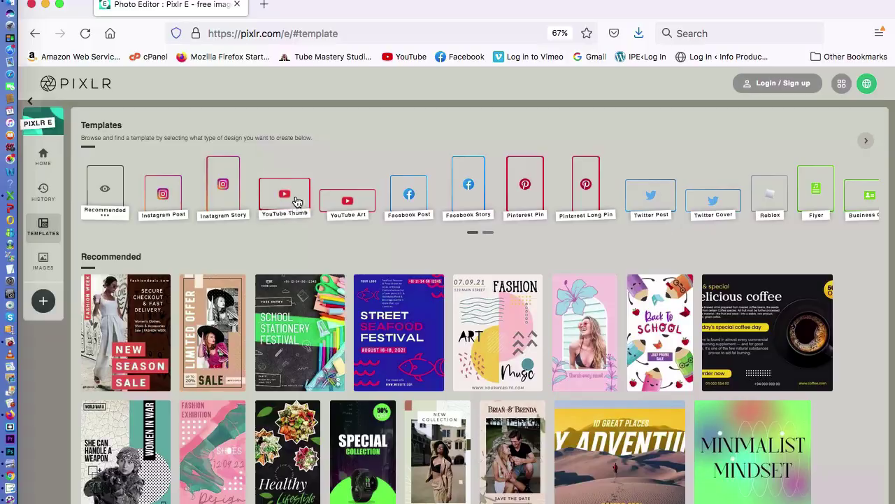
{"action": "left_click", "coordinate": [296, 202]}
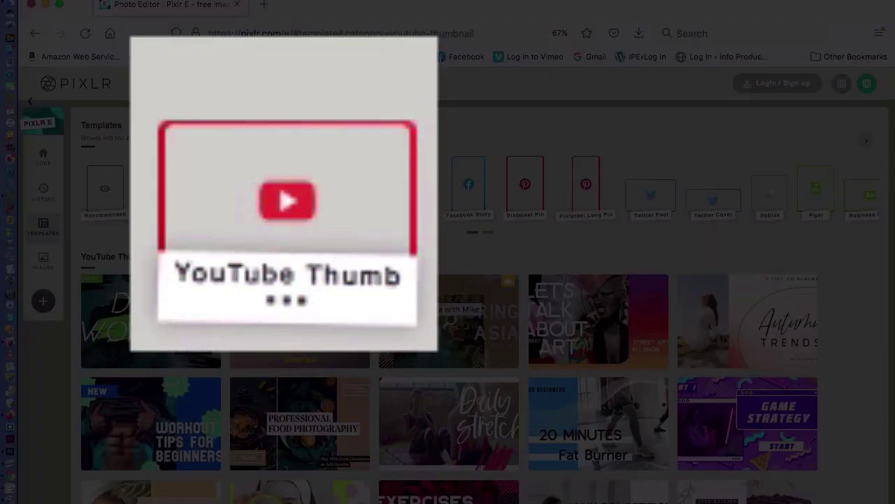
{"action": "scroll", "coordinate": [390, 294], "scroll_direction": "down", "scroll_amount": 15}
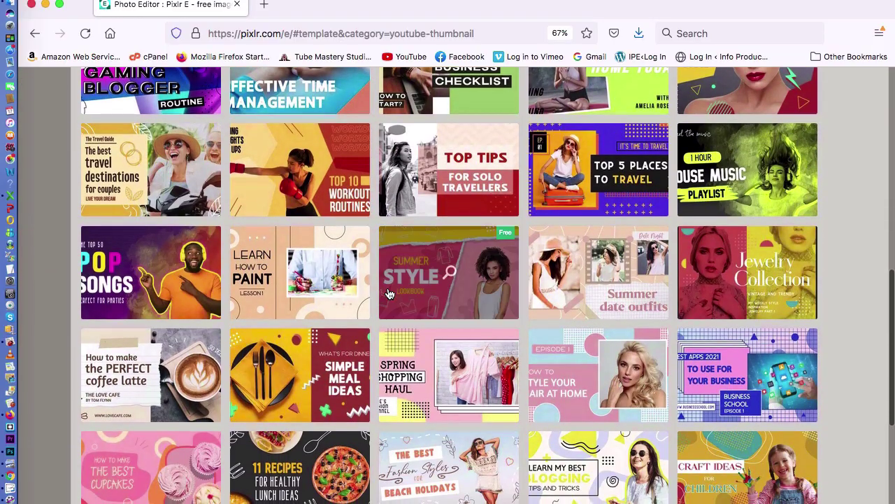
{"action": "scroll", "coordinate": [389, 294], "scroll_direction": "down", "scroll_amount": 5}
{"action": "left_click", "coordinate": [529, 490]}
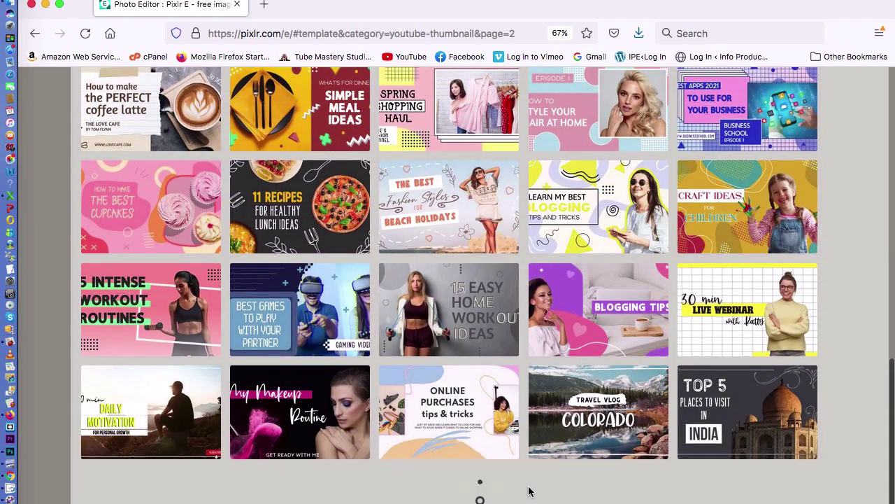
{"action": "scroll", "coordinate": [530, 492], "scroll_direction": "down", "scroll_amount": 10}
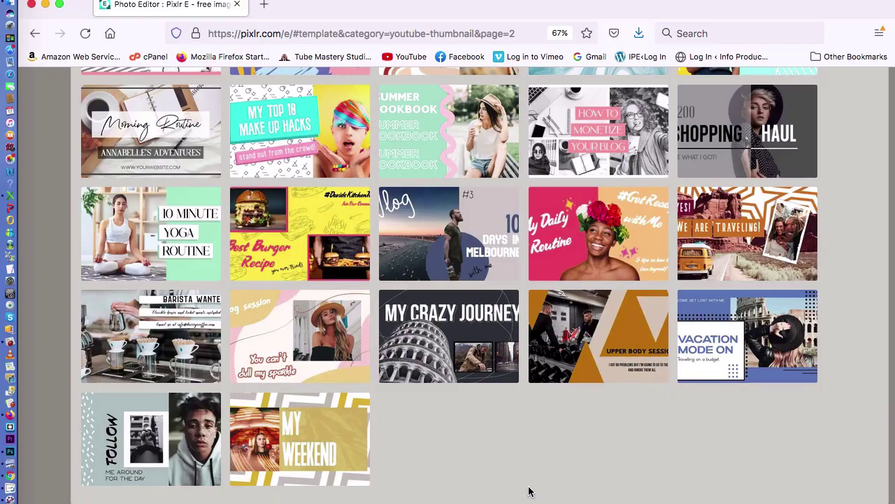
{"action": "scroll", "coordinate": [529, 492], "scroll_direction": "up", "scroll_amount": 10}
{"action": "scroll", "coordinate": [530, 492], "scroll_direction": "up", "scroll_amount": 10}
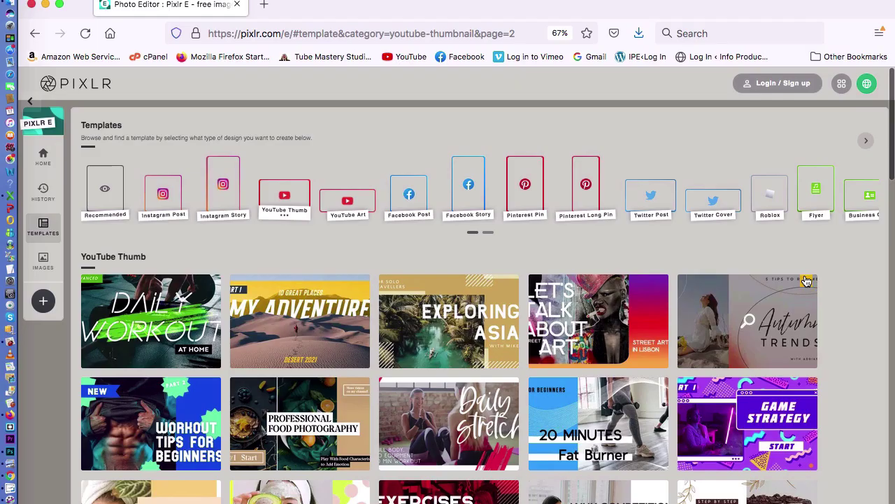
Open the My Desert Adventure thumbnail template in the editor, then return to the template library.
{"action": "left_click", "coordinate": [275, 314]}
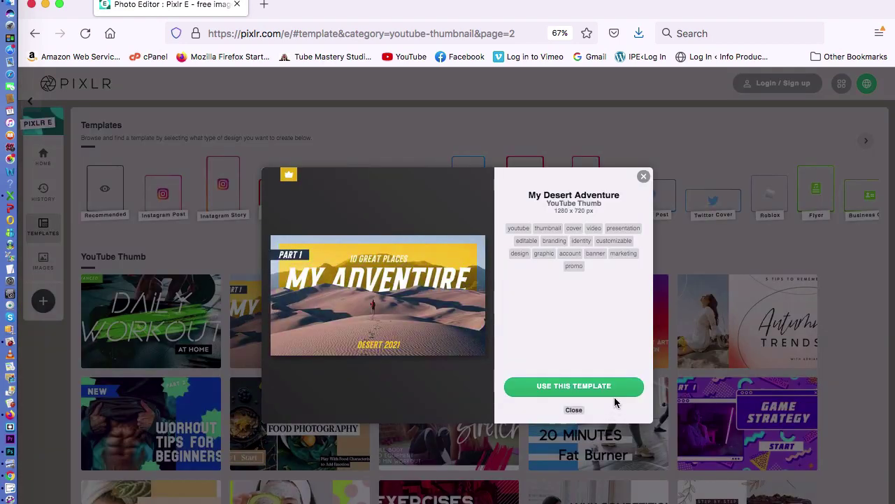
{"action": "left_click", "coordinate": [614, 392]}
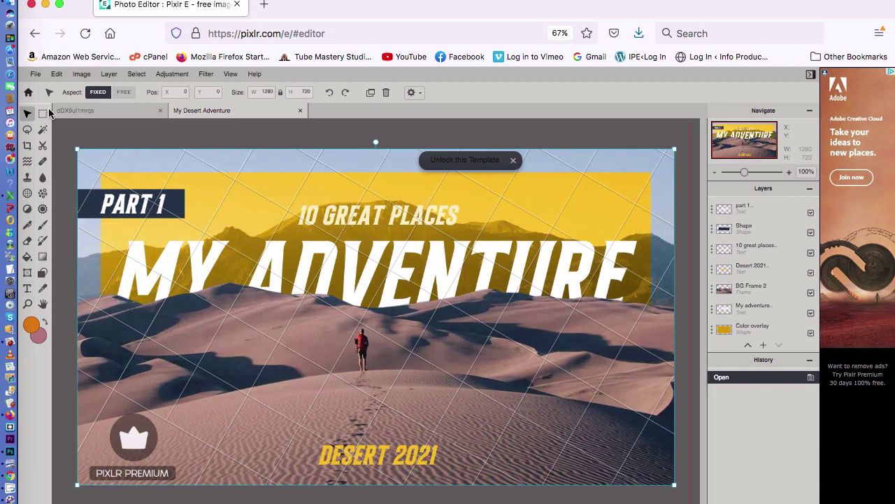
{"action": "left_click", "coordinate": [35, 34]}
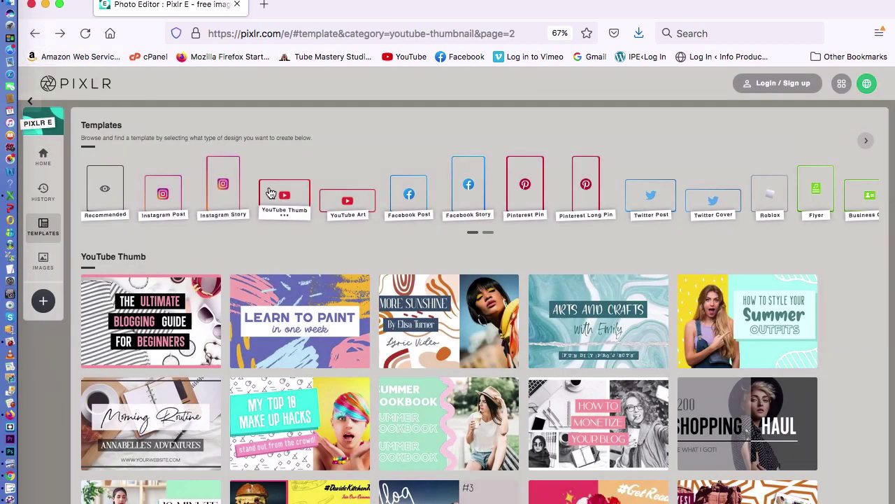
Open the free Daily Workout at home YouTube thumbnail template in the editor.
{"action": "left_click", "coordinate": [294, 197]}
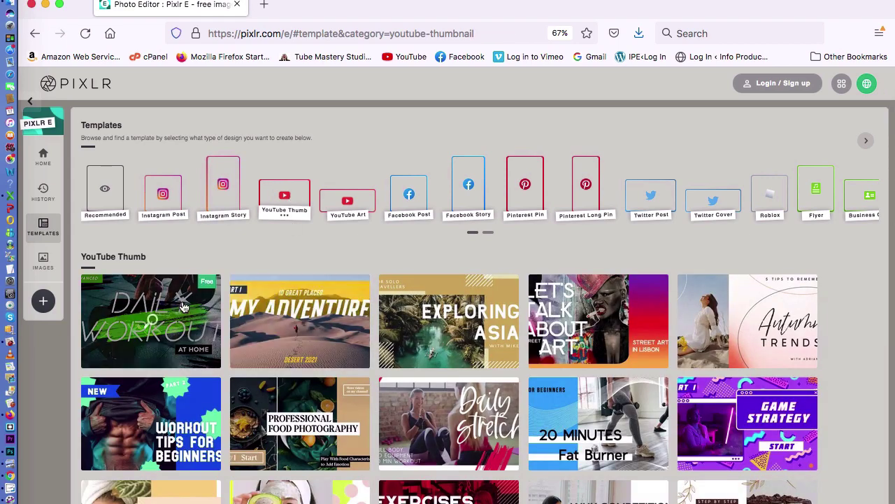
{"action": "left_click", "coordinate": [208, 287]}
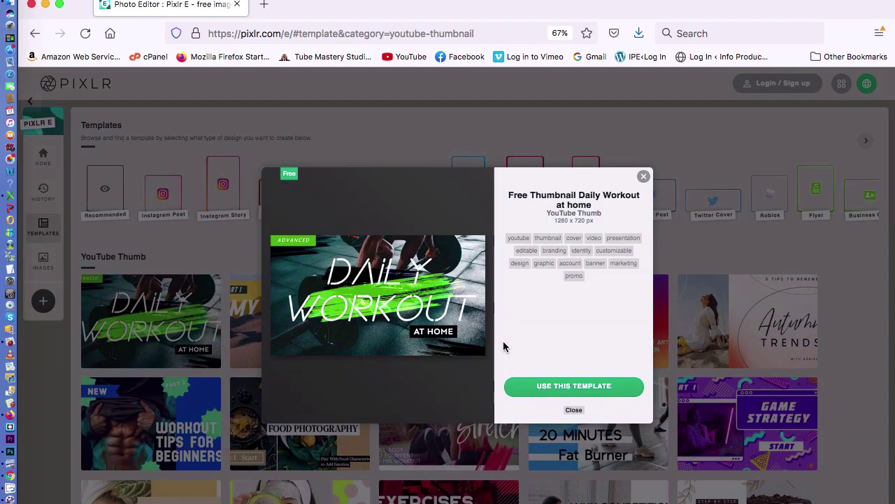
{"action": "left_click", "coordinate": [570, 386]}
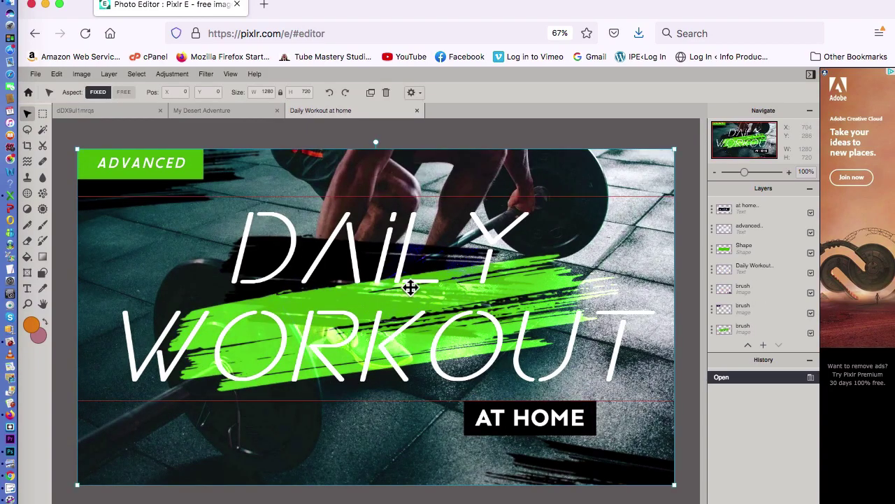
Delete the AT HOME and DAILY WORKOUT texts and the central green and black brush strokes from the template.
{"action": "left_click", "coordinate": [410, 282]}
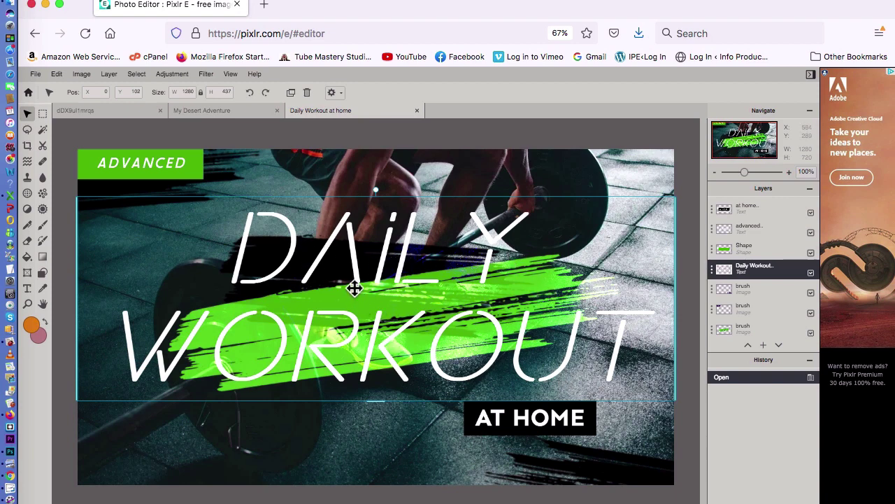
{"action": "left_click", "coordinate": [581, 425]}
{"action": "key", "text": "Delete"}
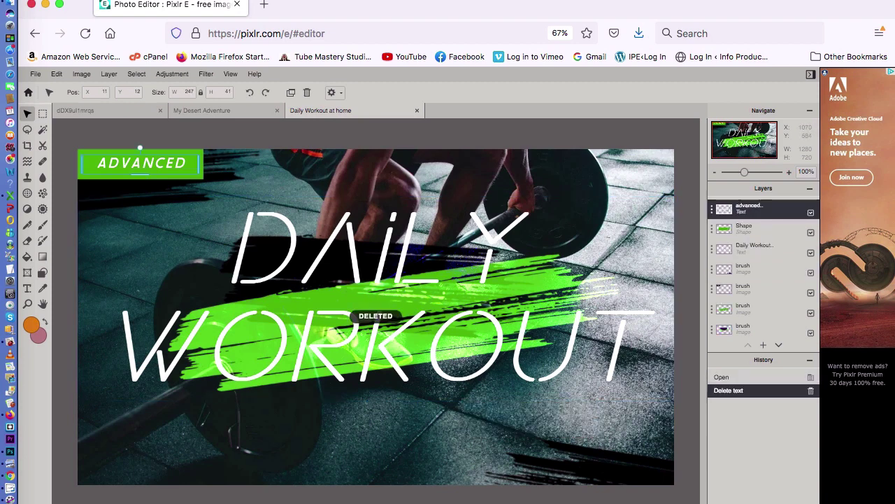
{"action": "left_click", "coordinate": [482, 359]}
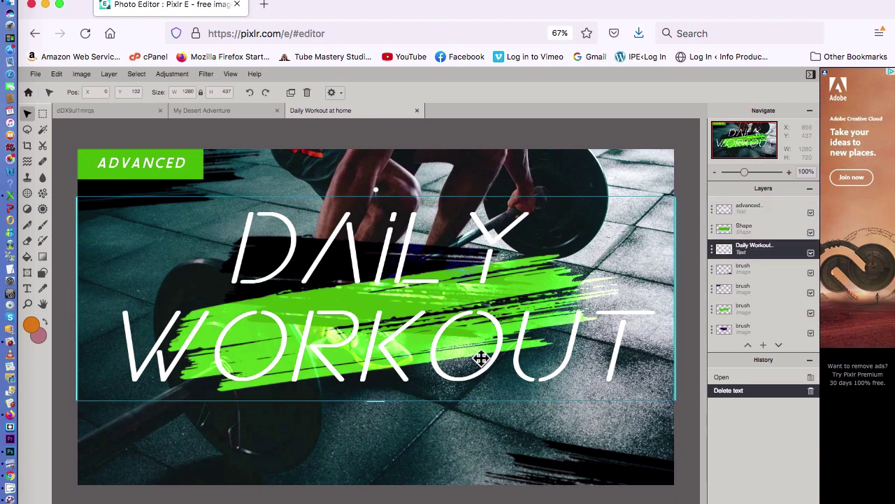
{"action": "key", "text": "Delete"}
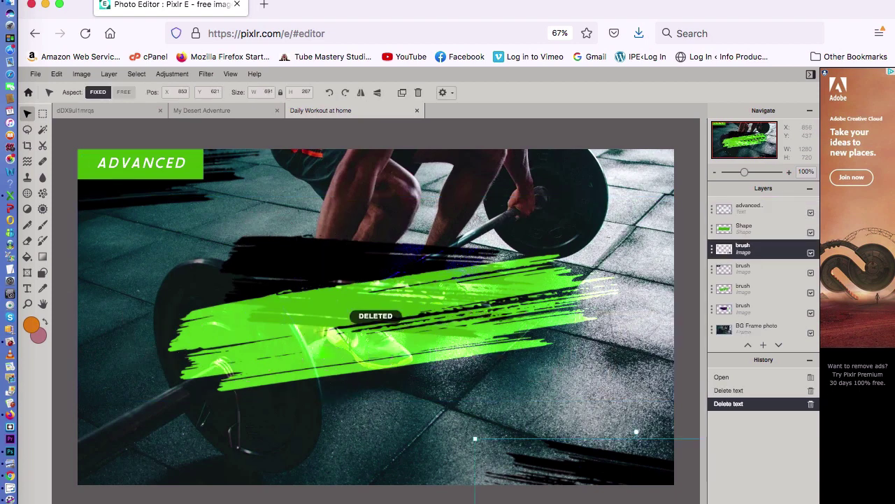
{"action": "left_click", "coordinate": [484, 323]}
{"action": "key", "text": "Delete"}
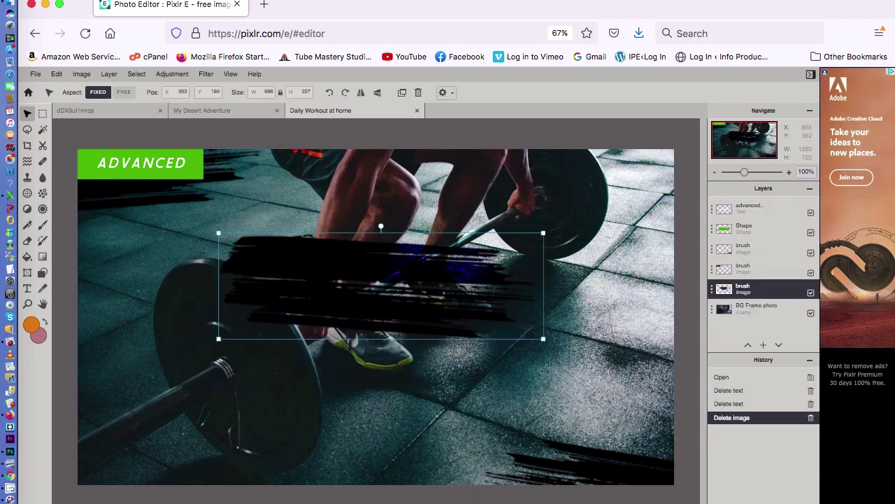
{"action": "key", "text": "Delete"}
{"action": "scroll", "coordinate": [377, 315], "scroll_direction": "up", "scroll_amount": 5}
{"action": "scroll", "coordinate": [378, 315], "scroll_direction": "down", "scroll_amount": 5}
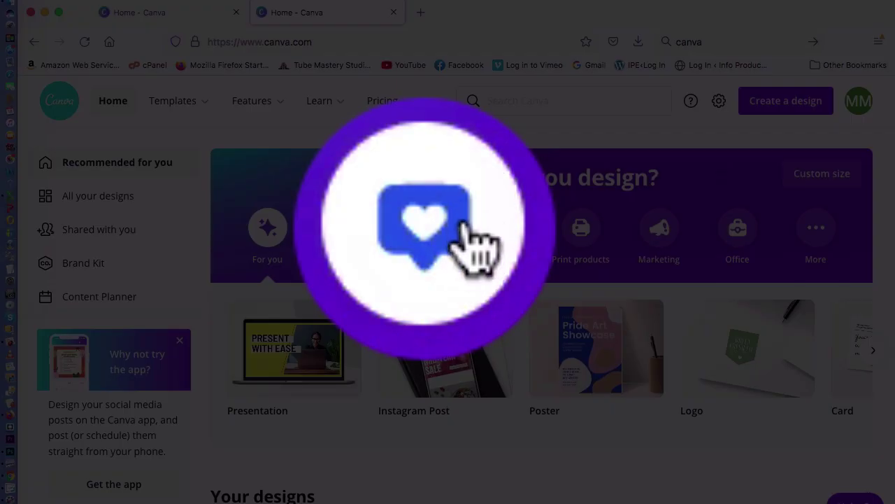
Switch to Canva and create a blank YouTube Thumbnail design, 1280 × 720 px, from the social media design types.
{"action": "left_click", "coordinate": [434, 229]}
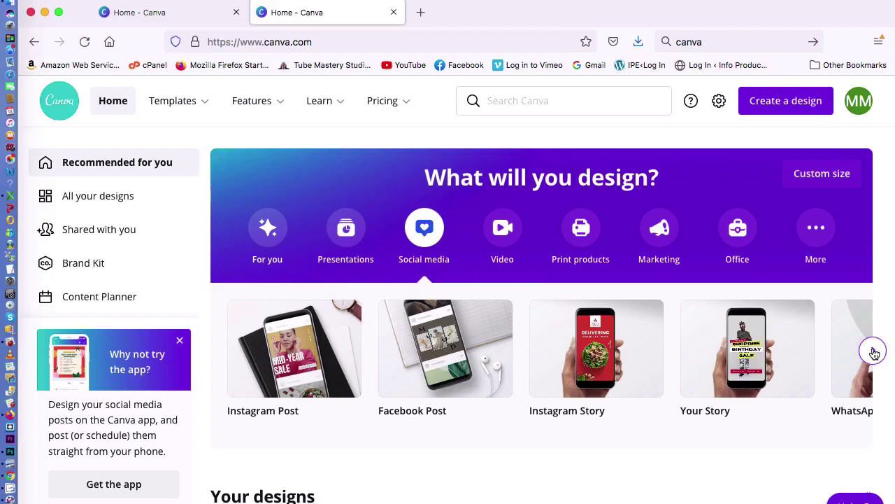
{"action": "left_click", "coordinate": [874, 352]}
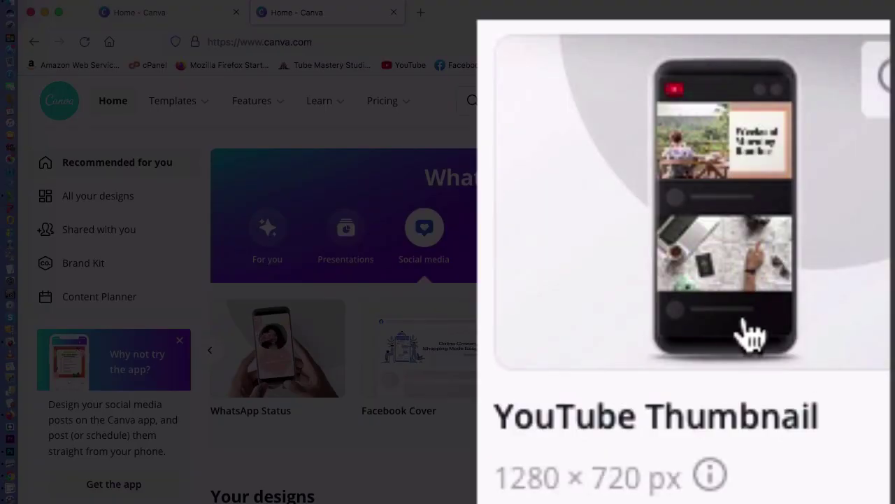
{"action": "left_click", "coordinate": [735, 218]}
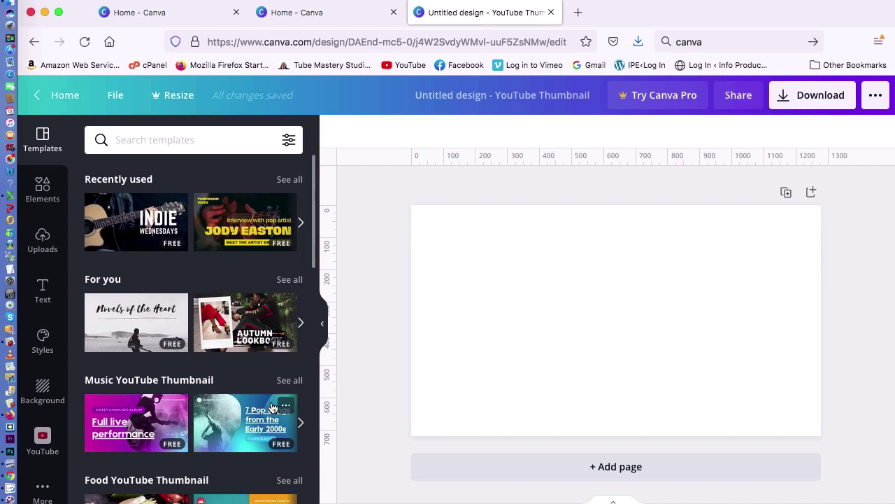
Look through the YouTube thumbnail template categories and the full list of template results.
{"action": "scroll", "coordinate": [273, 408], "scroll_direction": "down", "scroll_amount": 3}
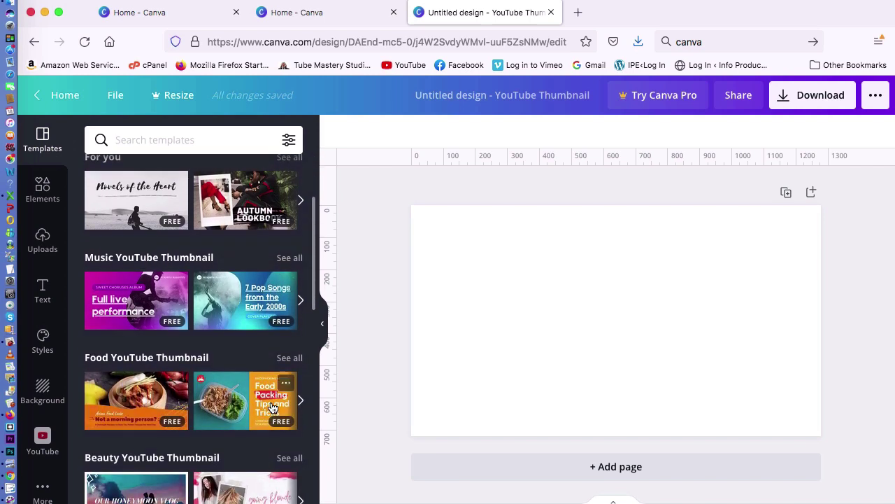
{"action": "scroll", "coordinate": [272, 408], "scroll_direction": "down", "scroll_amount": 8}
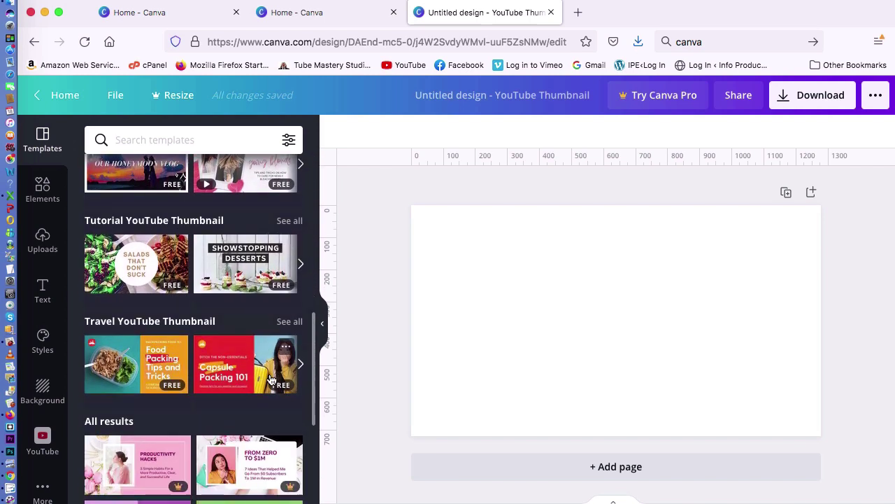
{"action": "scroll", "coordinate": [273, 378], "scroll_direction": "up", "scroll_amount": 2}
{"action": "scroll", "coordinate": [272, 379], "scroll_direction": "up", "scroll_amount": 7}
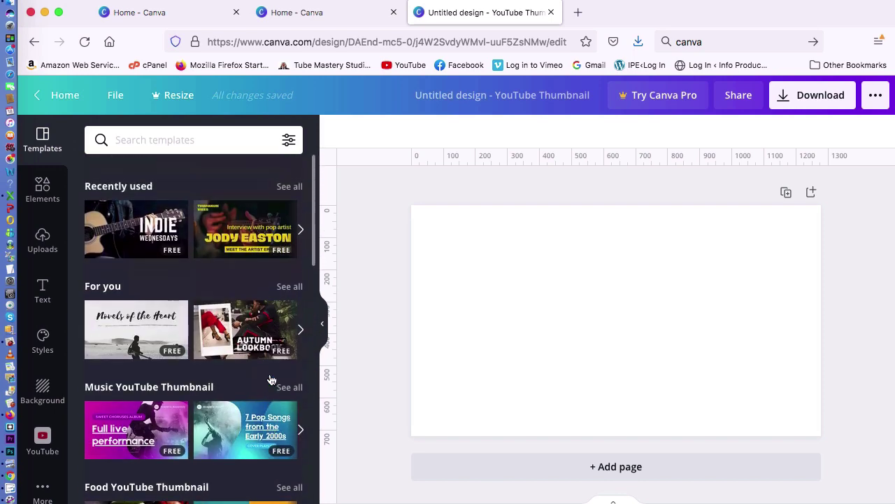
{"action": "scroll", "coordinate": [272, 378], "scroll_direction": "down", "scroll_amount": 12}
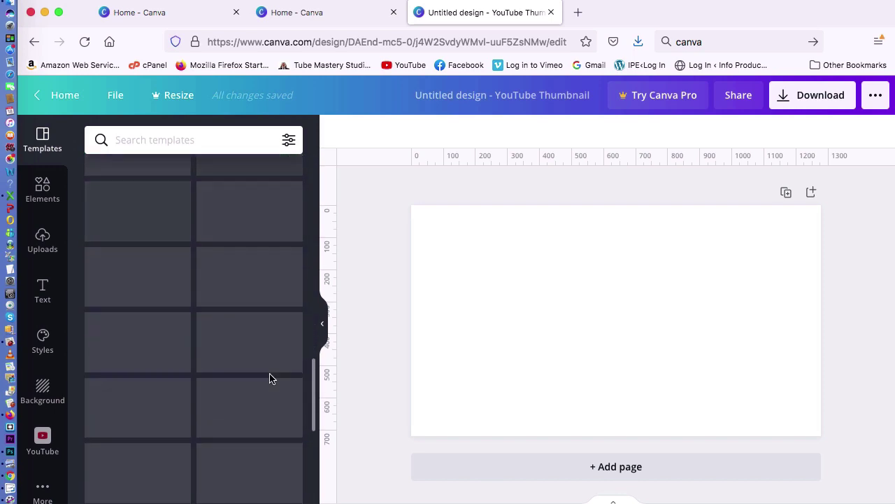
{"action": "scroll", "coordinate": [271, 379], "scroll_direction": "up", "scroll_amount": 15}
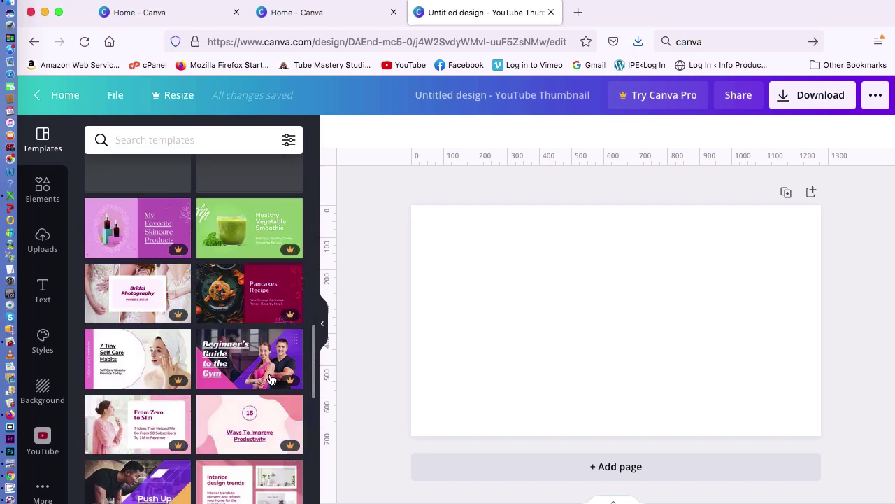
Search the templates for gardening and apply the free Making a Hanging Garden template to the blank page.
{"action": "left_click", "coordinate": [131, 141]}
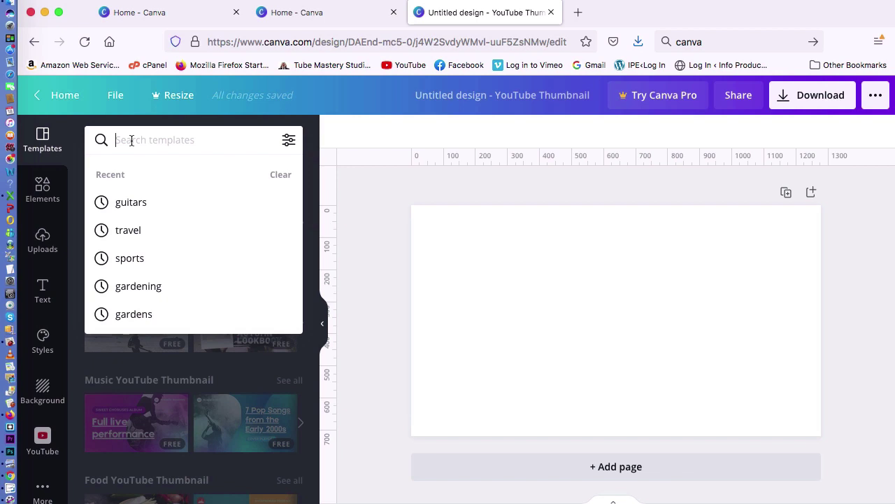
{"action": "type", "text": "garde"}
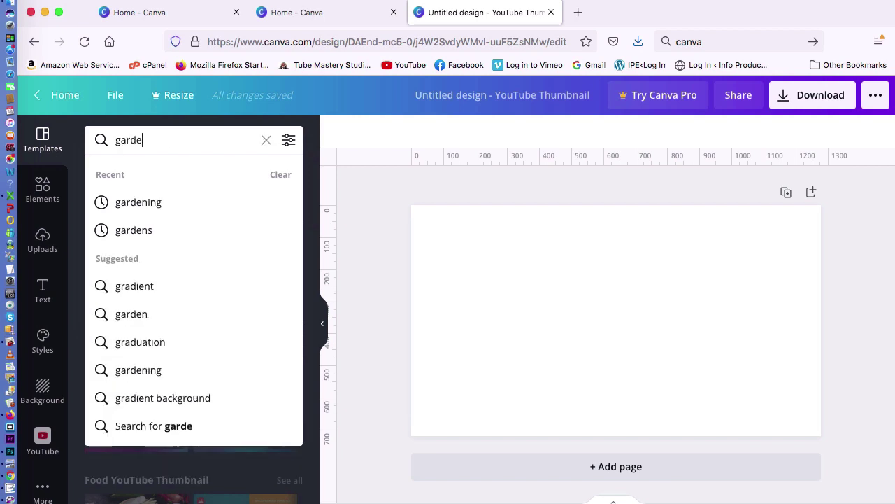
{"action": "type", "text": "ning"}
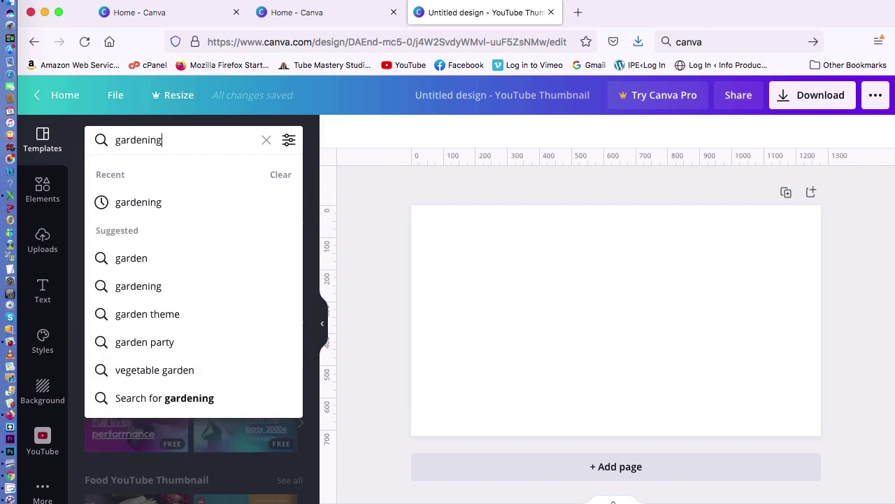
{"action": "key", "text": "Return"}
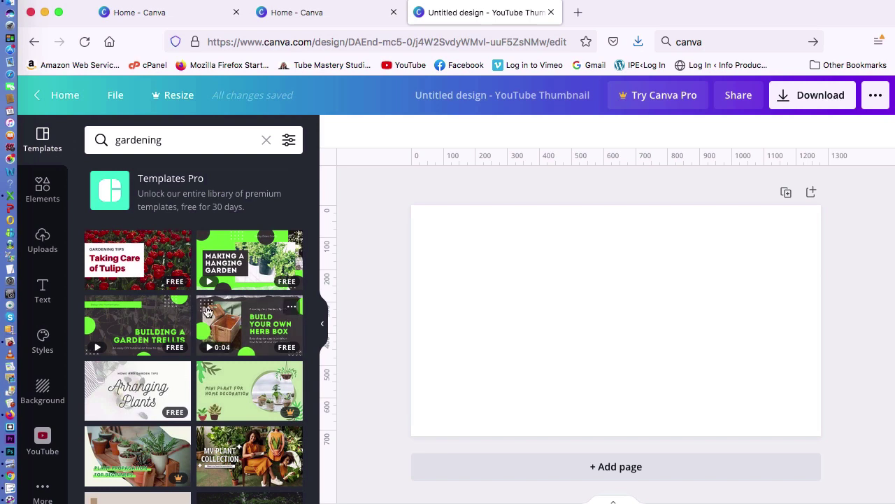
{"action": "scroll", "coordinate": [207, 312], "scroll_direction": "down", "scroll_amount": 1}
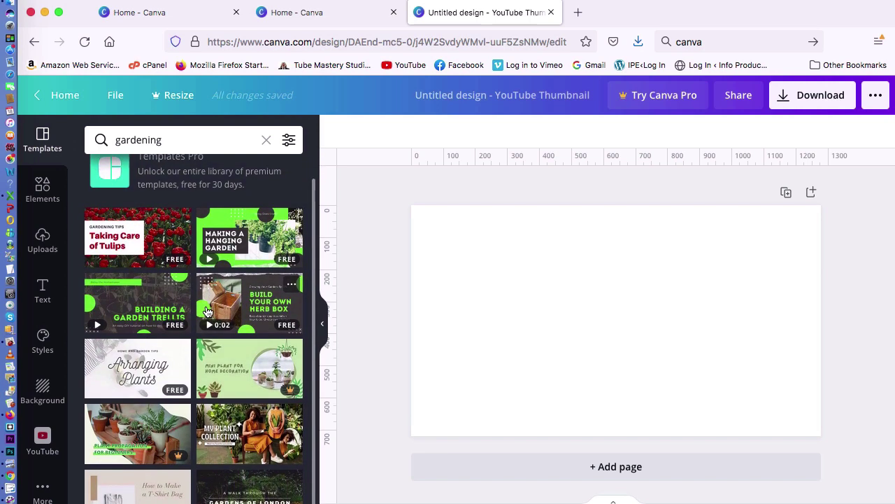
{"action": "scroll", "coordinate": [207, 312], "scroll_direction": "down", "scroll_amount": 1}
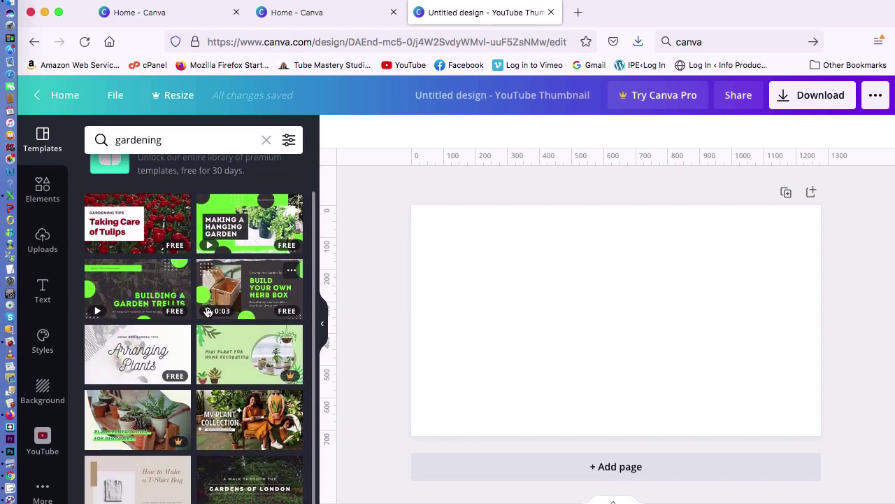
{"action": "scroll", "coordinate": [207, 312], "scroll_direction": "up", "scroll_amount": 1}
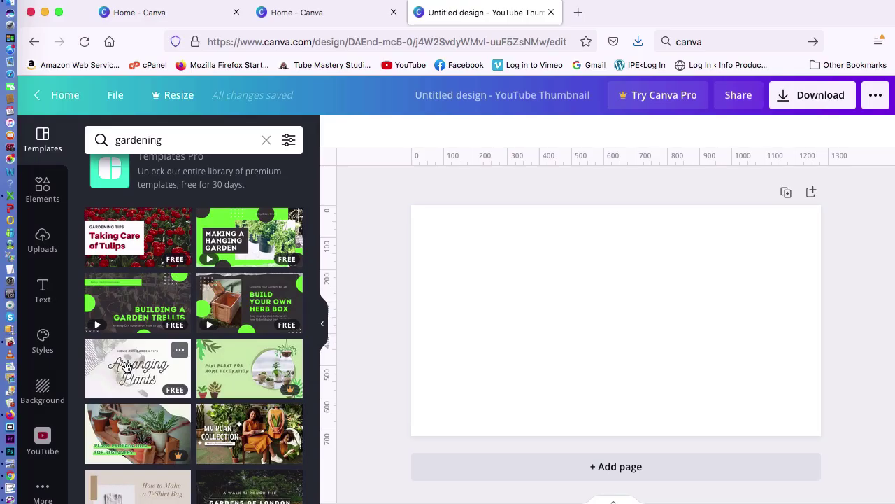
{"action": "left_click", "coordinate": [241, 240]}
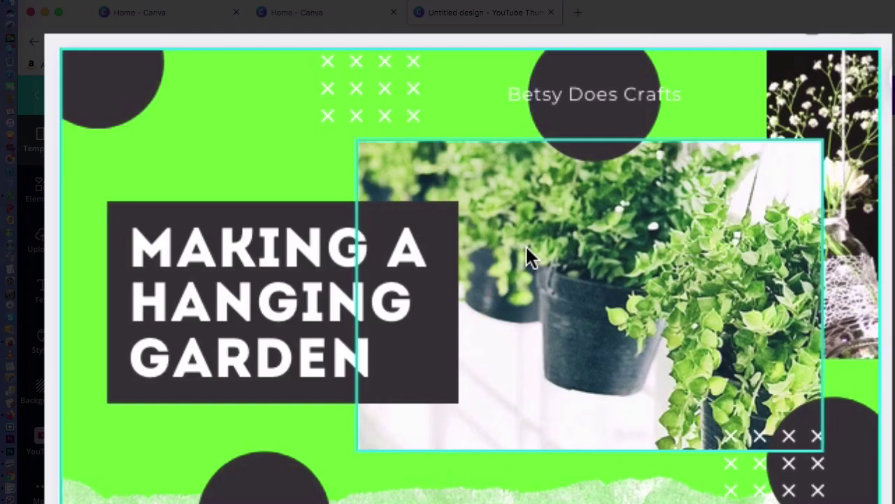
Delete the channel name text and the dark circle behind it at the top edge of the thumbnail.
{"action": "left_click", "coordinate": [627, 93]}
{"action": "key", "text": "Delete"}
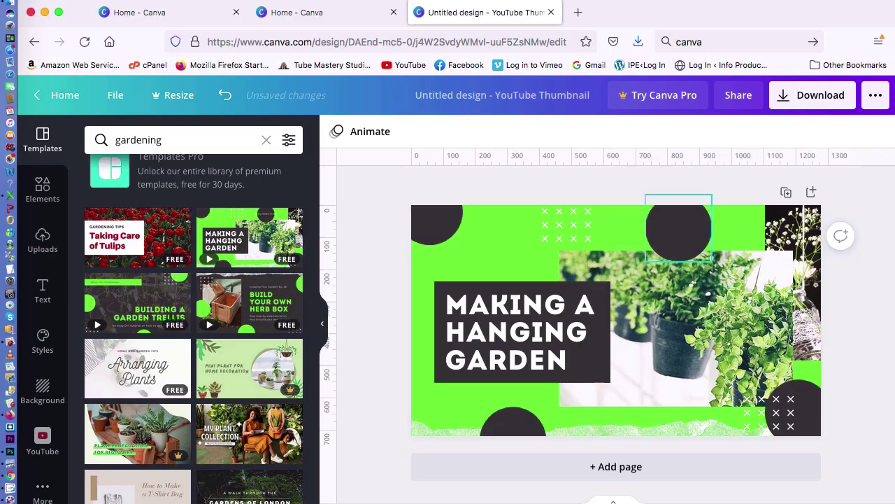
{"action": "left_click", "coordinate": [618, 106]}
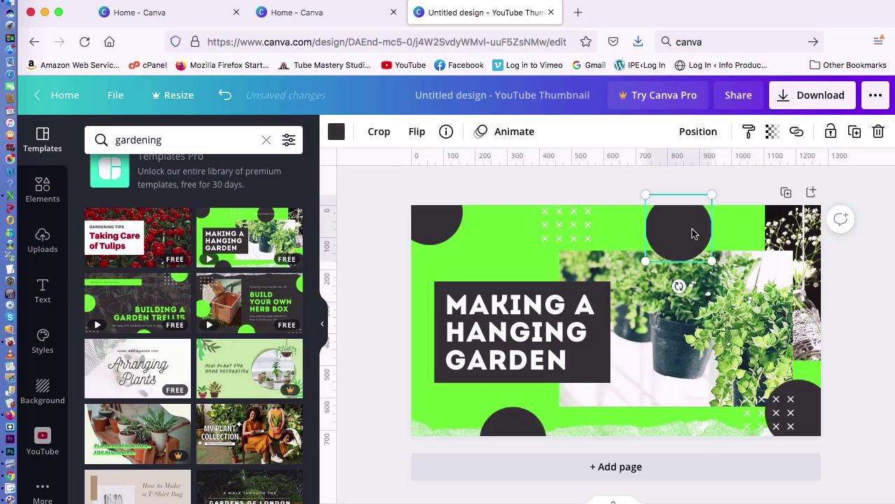
{"action": "key", "text": "Delete"}
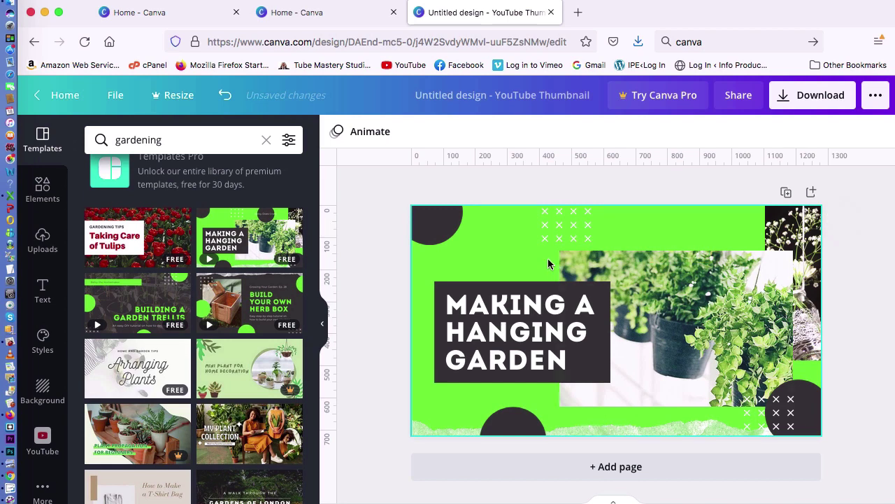
Replace the MAKING A HANGING GARDEN heading with the placeholder text KJH UIY U IG YT UI.
{"action": "double_click", "coordinate": [511, 318]}
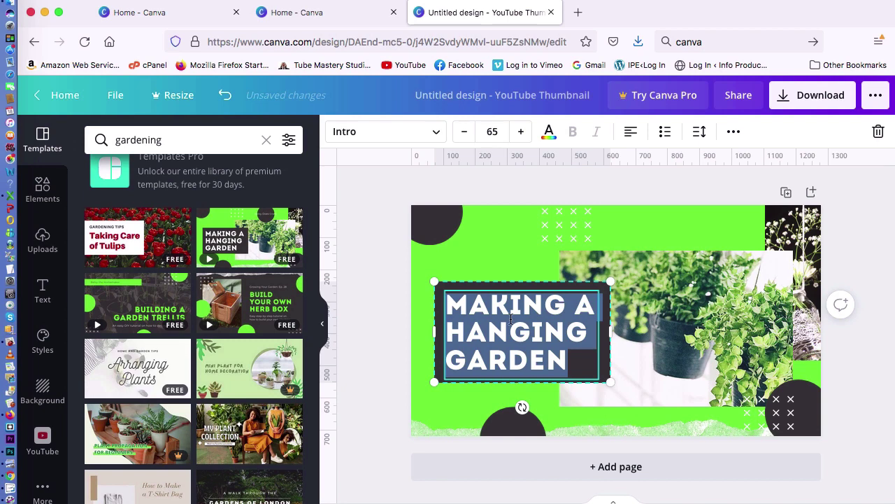
{"action": "type", "text": "KJH UIY"}
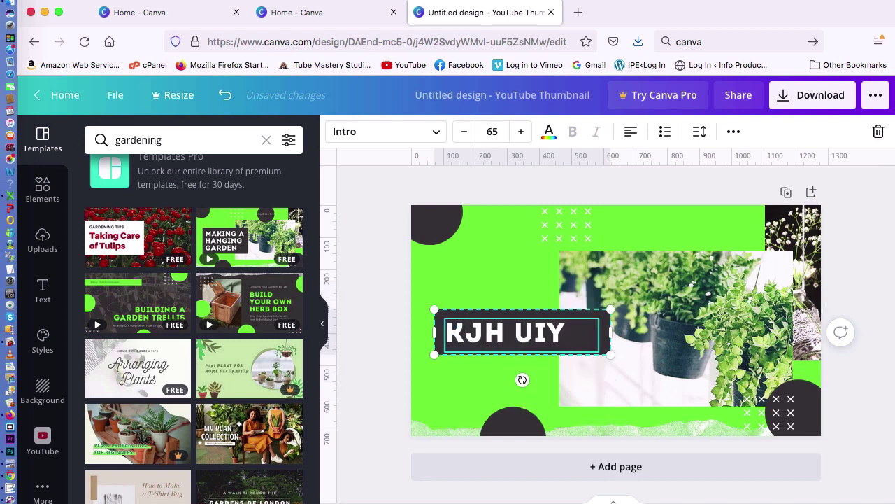
{"action": "type", "text": " U IG YT UI"}
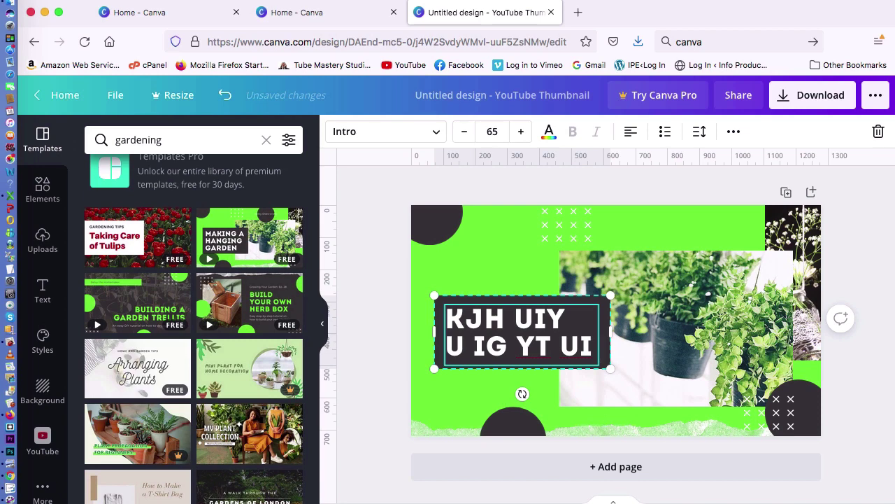
Search the templates for sports, look through the results and apply the free Shooting Tips and Tricks template.
{"action": "mouse_move", "coordinate": [258, 257]}
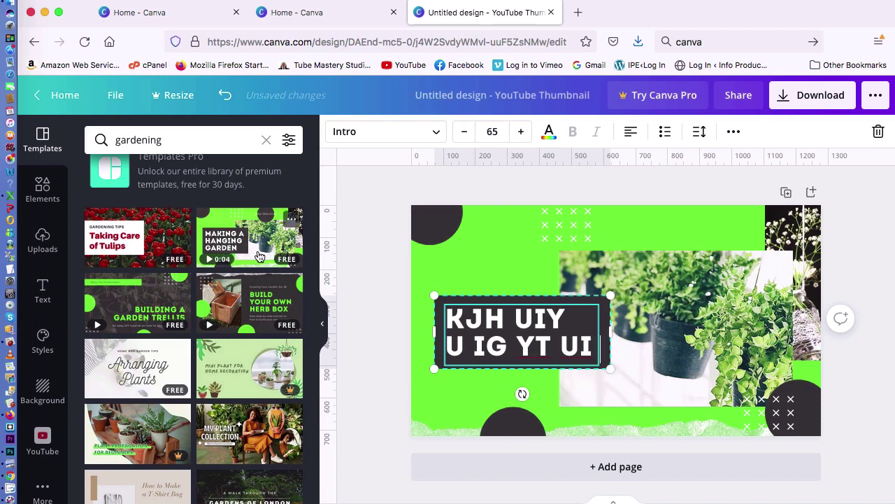
{"action": "left_click_drag", "start_coordinate": [174, 139], "coordinate": [101, 140]}
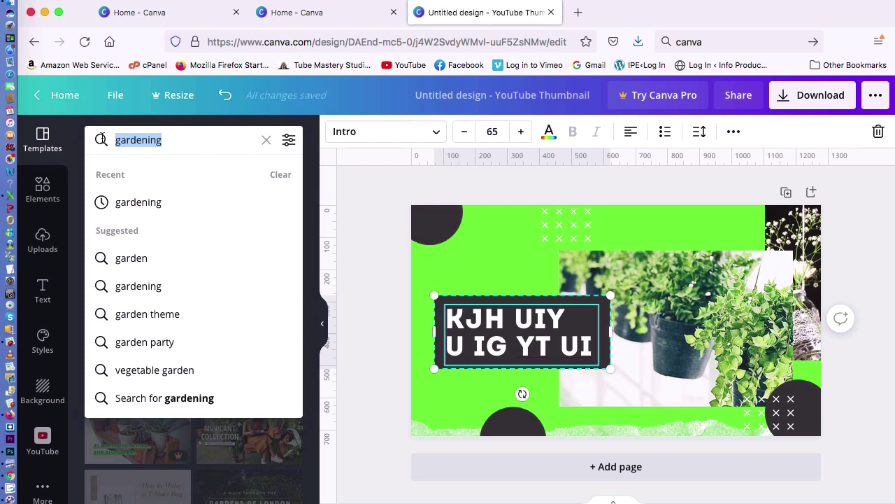
{"action": "type", "text": "sports"}
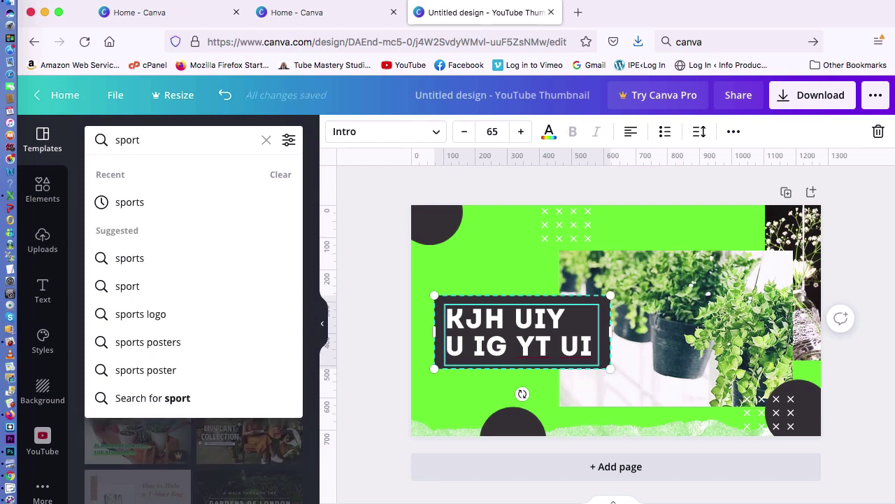
{"action": "key", "text": "Return"}
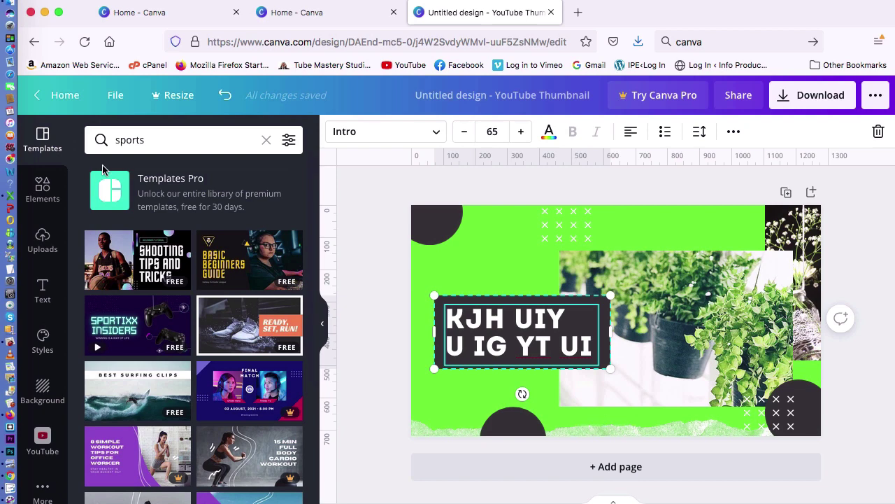
{"action": "scroll", "coordinate": [157, 275], "scroll_direction": "down", "scroll_amount": 3}
{"action": "scroll", "coordinate": [157, 275], "scroll_direction": "down", "scroll_amount": 5}
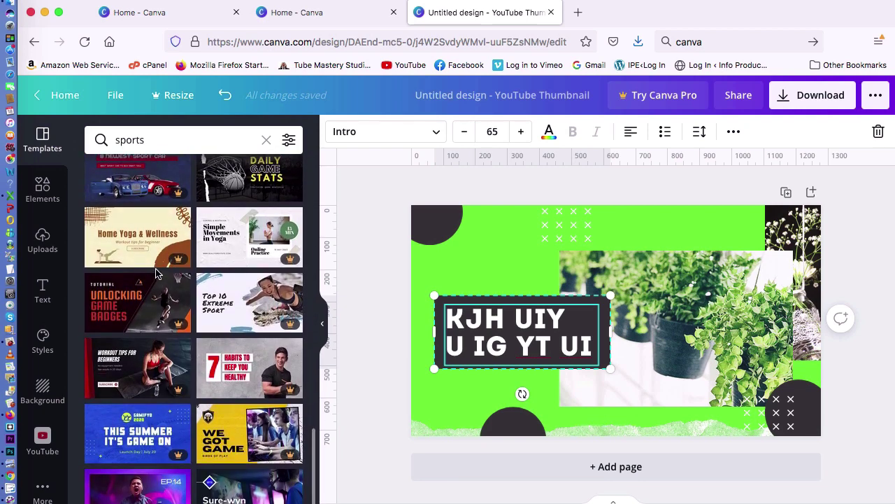
{"action": "scroll", "coordinate": [157, 275], "scroll_direction": "up", "scroll_amount": 10}
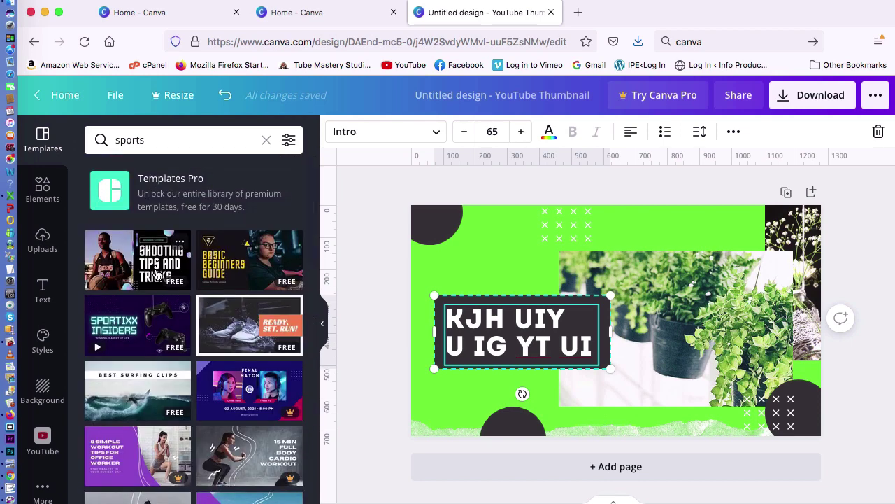
{"action": "scroll", "coordinate": [159, 274], "scroll_direction": "down", "scroll_amount": 2}
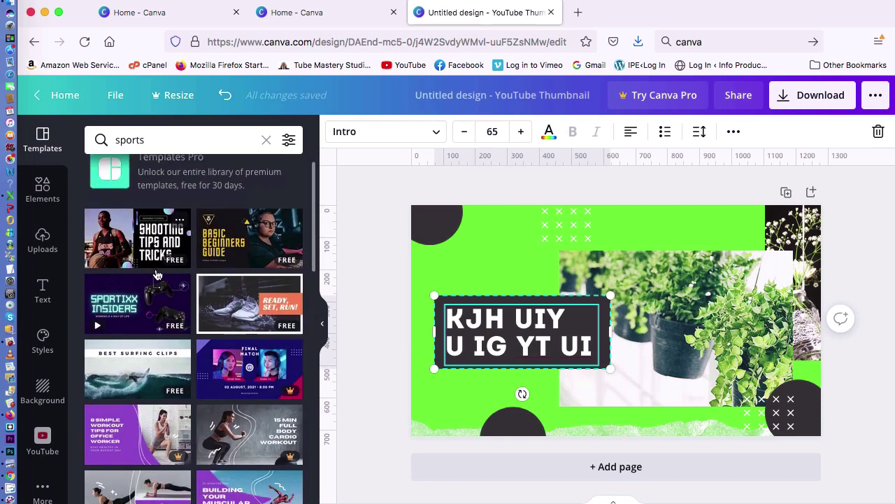
{"action": "scroll", "coordinate": [161, 276], "scroll_direction": "down", "scroll_amount": 2}
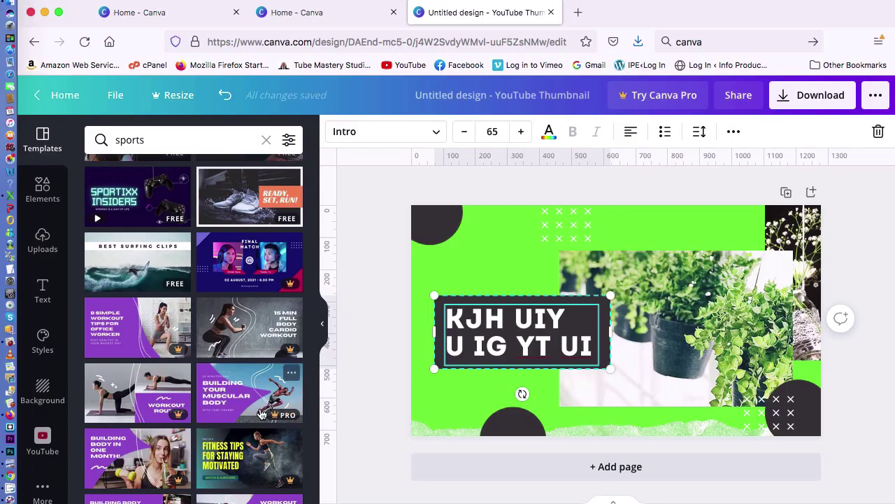
{"action": "scroll", "coordinate": [260, 414], "scroll_direction": "down", "scroll_amount": 3}
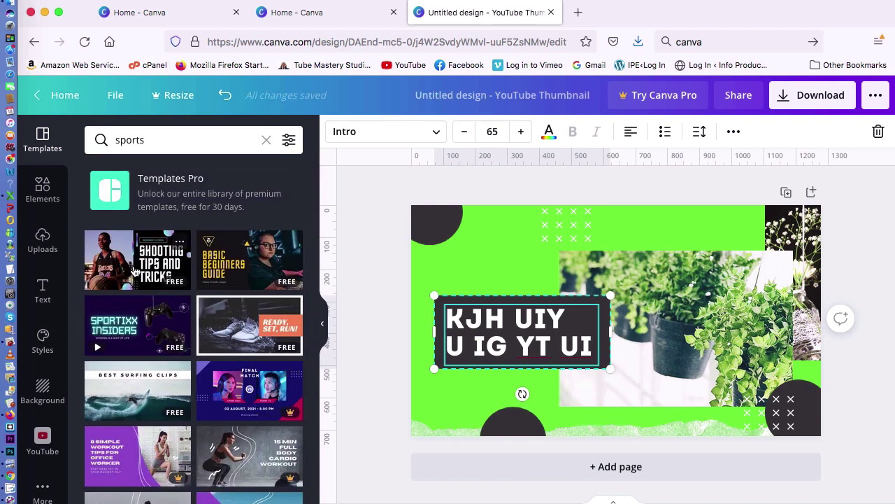
{"action": "left_click", "coordinate": [167, 266]}
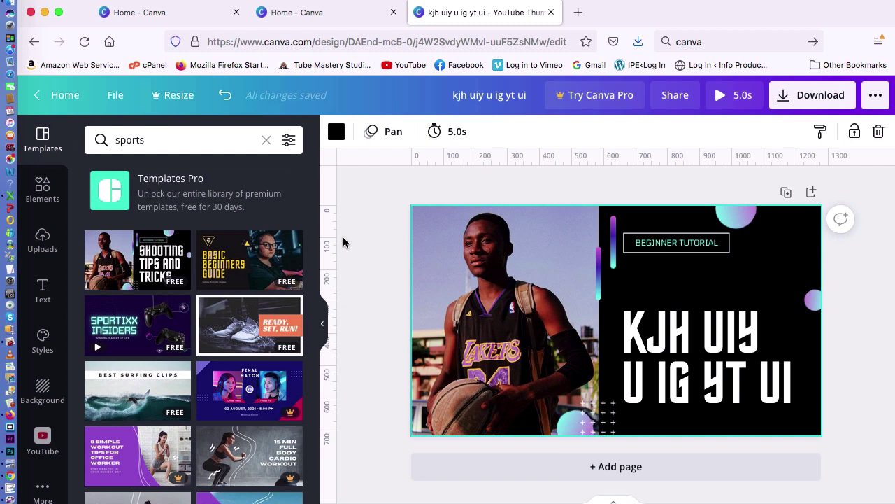
Delete the basketball player photo from the thumbnail and return to the home page.
{"action": "left_click", "coordinate": [584, 302]}
{"action": "key", "text": "Delete"}
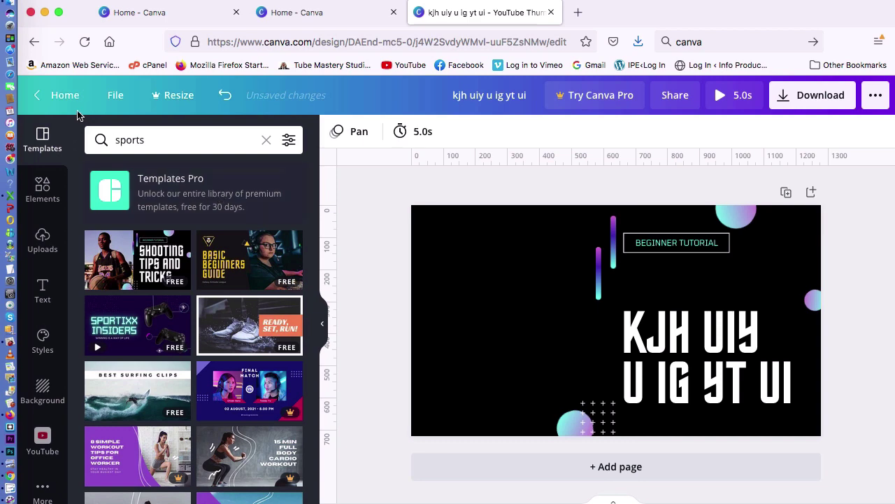
{"action": "left_click", "coordinate": [34, 96]}
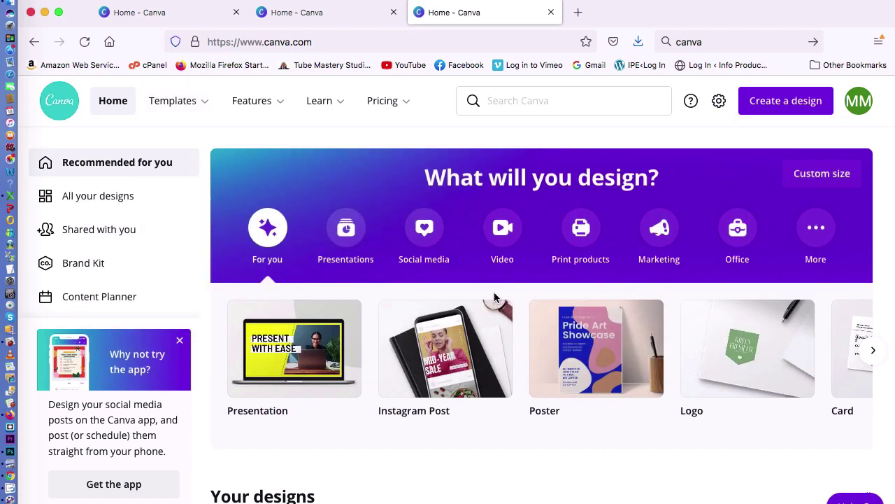
Create a new blank YouTube Thumbnail design, 1280 × 720 px, from the social media formats.
{"action": "left_click", "coordinate": [438, 240]}
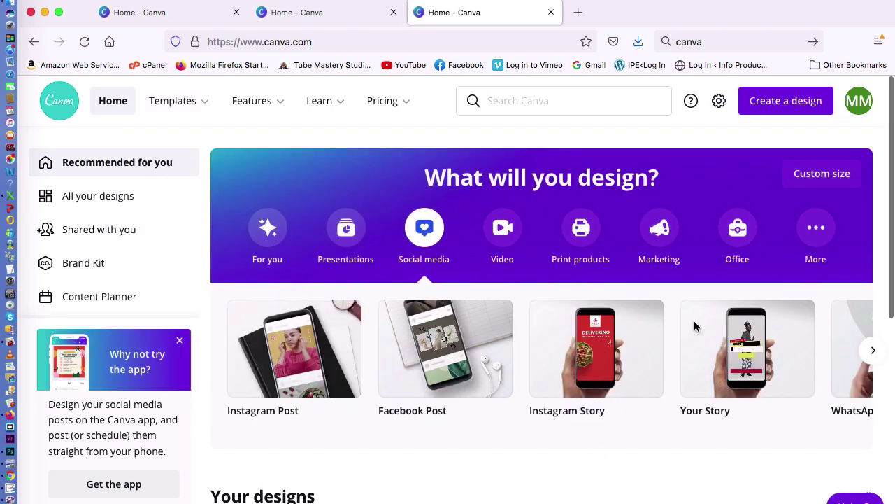
{"action": "left_click", "coordinate": [872, 351]}
{"action": "left_click", "coordinate": [871, 351]}
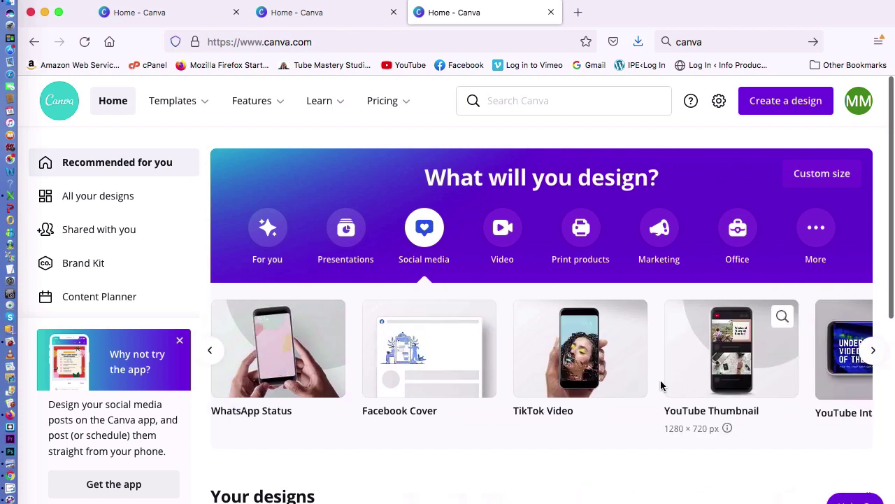
{"action": "left_click", "coordinate": [733, 364]}
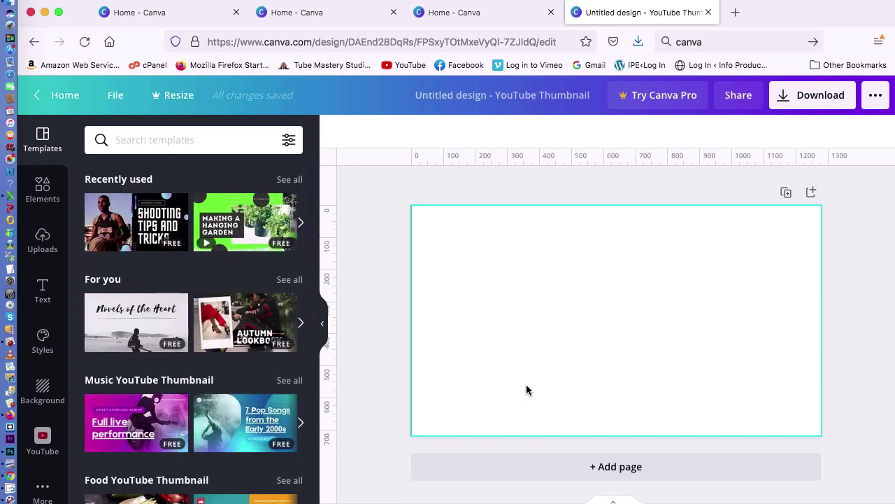
Look through the background library and apply the free snowy landscape with small houses to the thumbnail.
{"action": "left_click", "coordinate": [43, 392]}
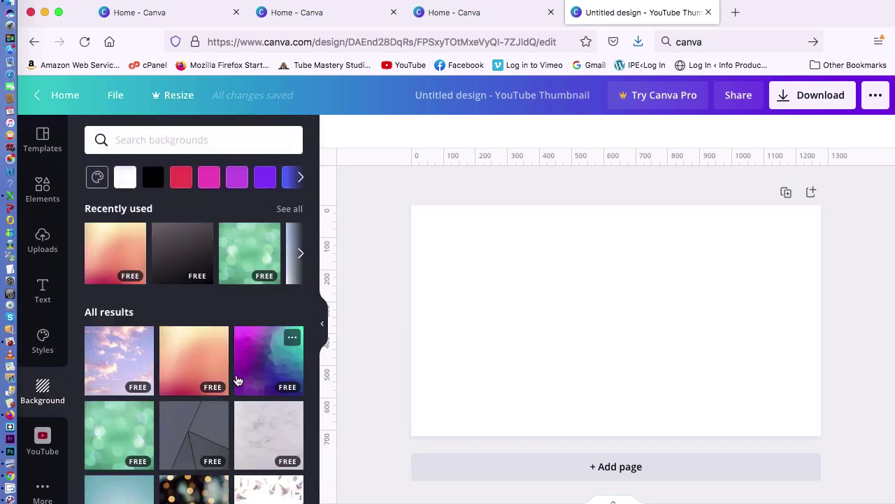
{"action": "scroll", "coordinate": [236, 379], "scroll_direction": "down", "scroll_amount": 10}
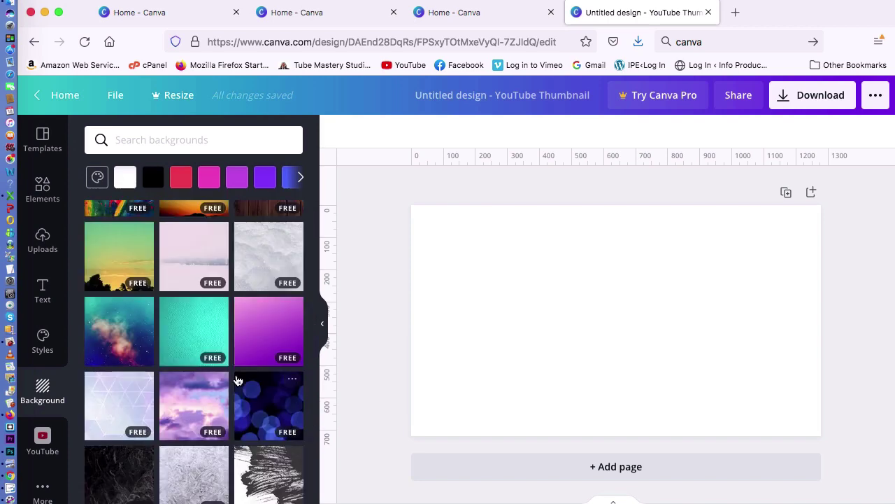
{"action": "scroll", "coordinate": [237, 379], "scroll_direction": "down", "scroll_amount": 5}
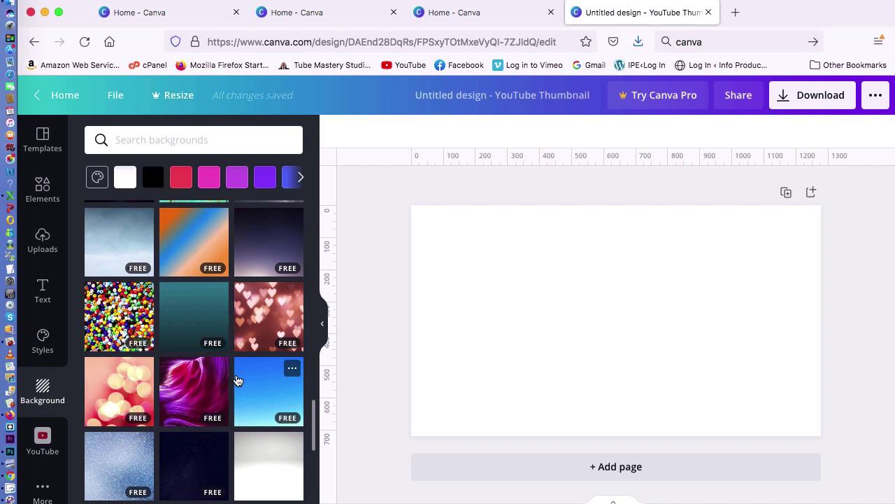
{"action": "scroll", "coordinate": [237, 380], "scroll_direction": "up", "scroll_amount": 2}
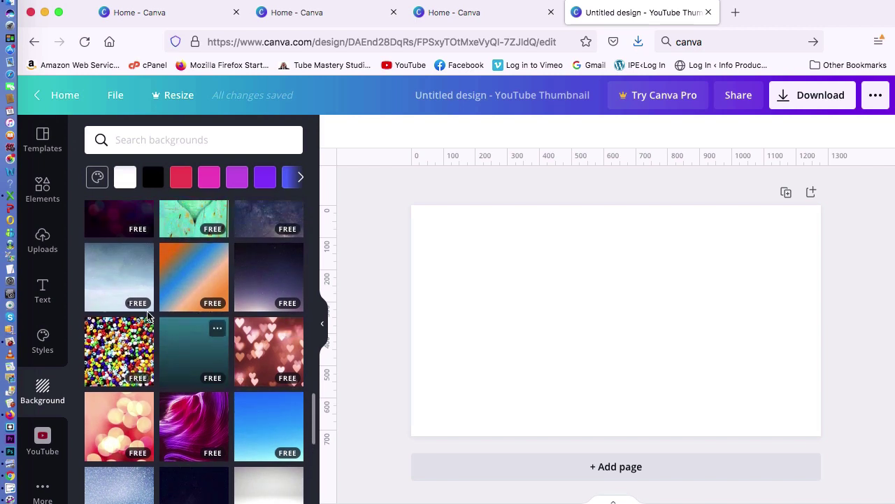
{"action": "left_click", "coordinate": [123, 278]}
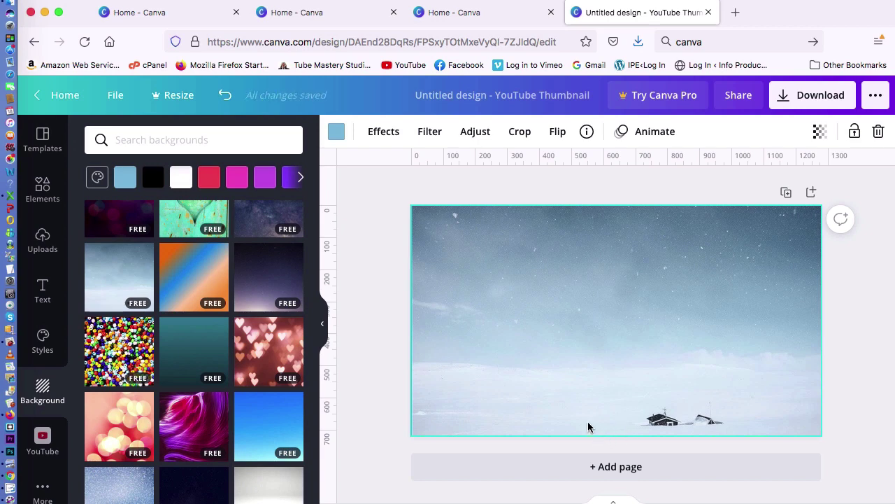
Replace the snowy background with solid colours, trying purple and finishing with the bright red from the default colours.
{"action": "scroll", "coordinate": [258, 373], "scroll_direction": "down", "scroll_amount": 5}
{"action": "scroll", "coordinate": [252, 364], "scroll_direction": "up", "scroll_amount": 5}
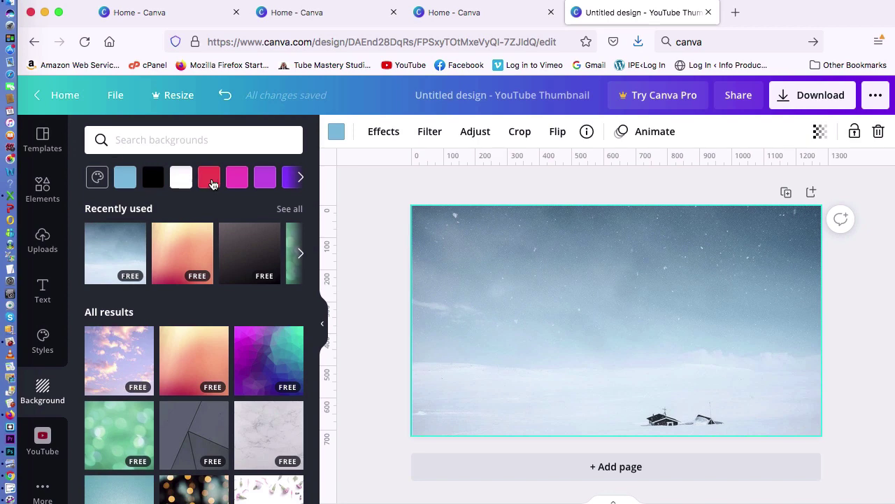
{"action": "left_click", "coordinate": [211, 180]}
{"action": "left_click", "coordinate": [236, 177]}
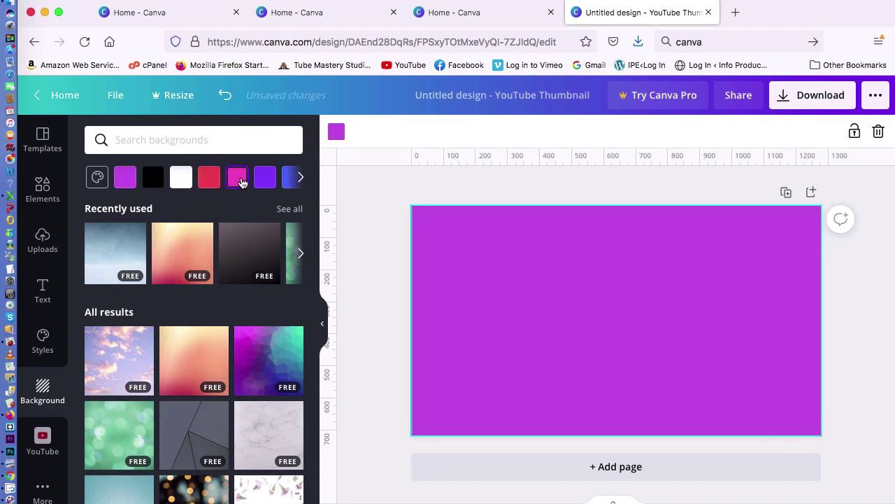
{"action": "left_click", "coordinate": [97, 178]}
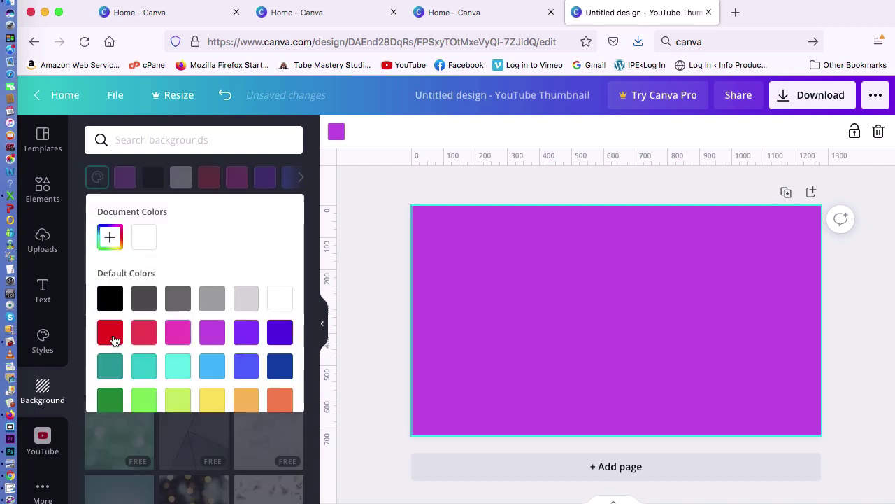
{"action": "left_click", "coordinate": [110, 333]}
Change the page background to a custom blue and clear the colour so the page is blank white.
{"action": "left_click", "coordinate": [110, 238]}
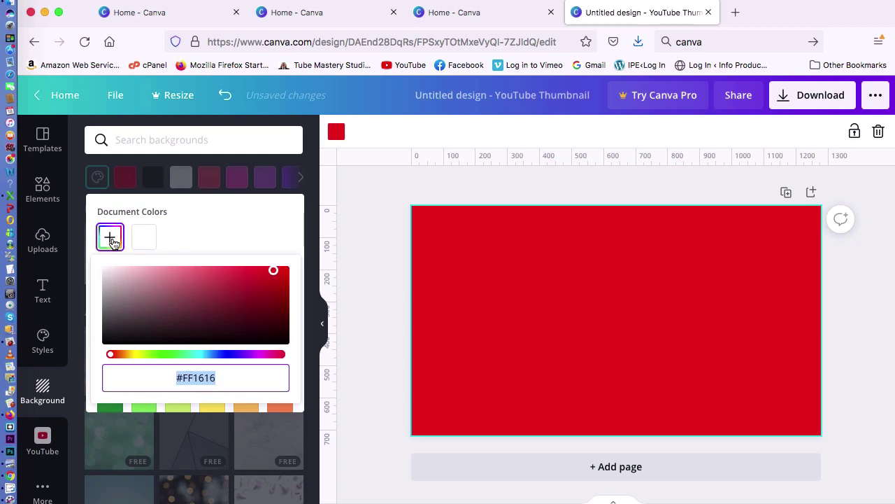
{"action": "left_click_drag", "start_coordinate": [198, 356], "coordinate": [220, 355]}
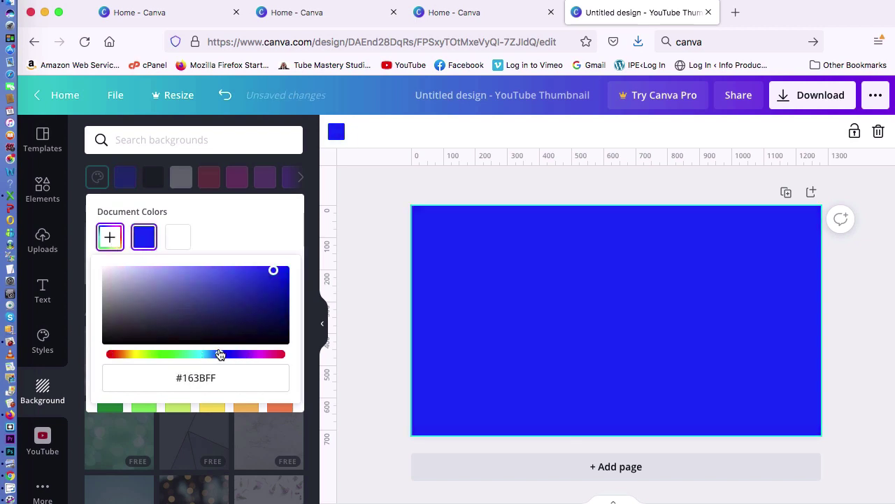
{"action": "left_click", "coordinate": [508, 261]}
{"action": "key", "text": "super+z"}
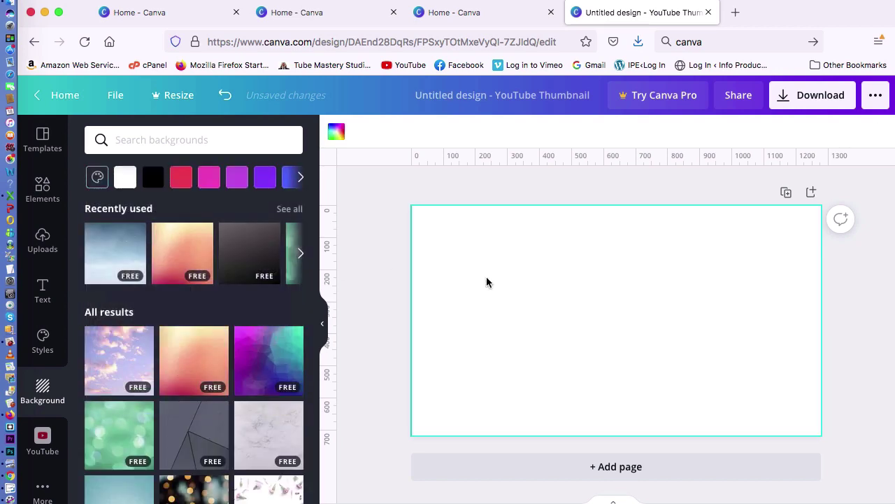
Browse the elements library and examine the full set of results for the suggested Background search.
{"action": "left_click", "coordinate": [42, 193]}
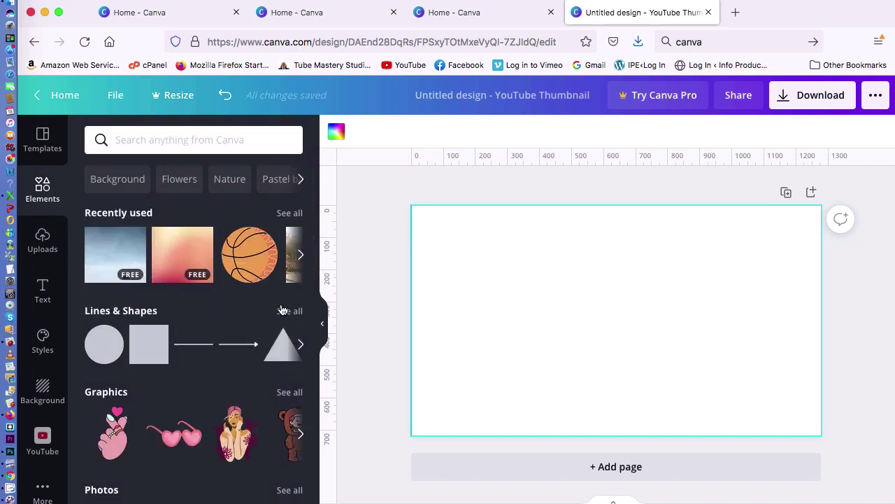
{"action": "scroll", "coordinate": [282, 310], "scroll_direction": "down", "scroll_amount": 10}
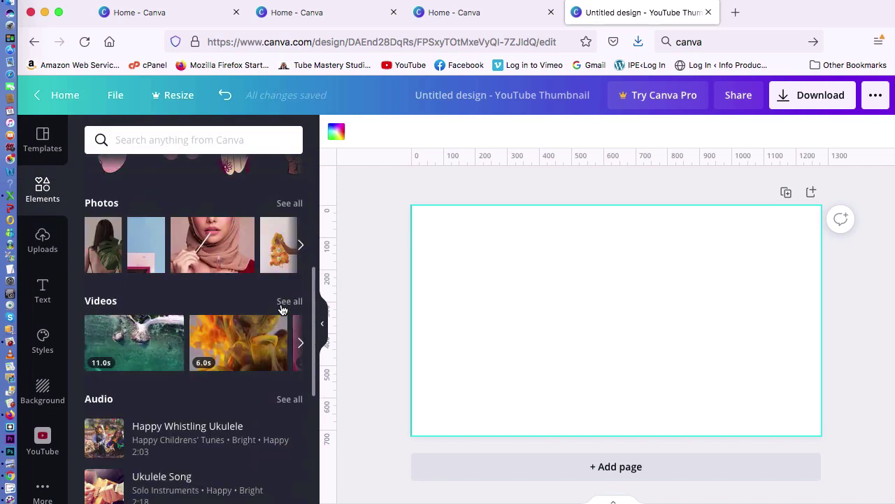
{"action": "scroll", "coordinate": [282, 310], "scroll_direction": "up", "scroll_amount": 10}
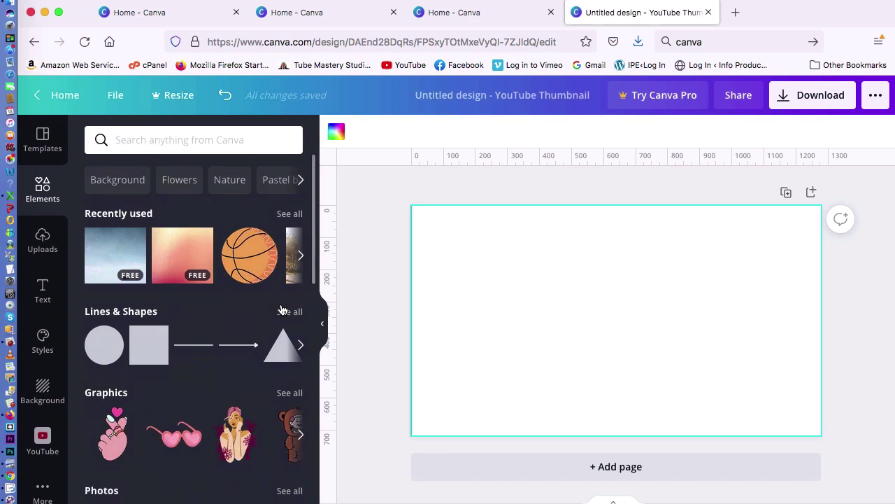
{"action": "left_click", "coordinate": [126, 180]}
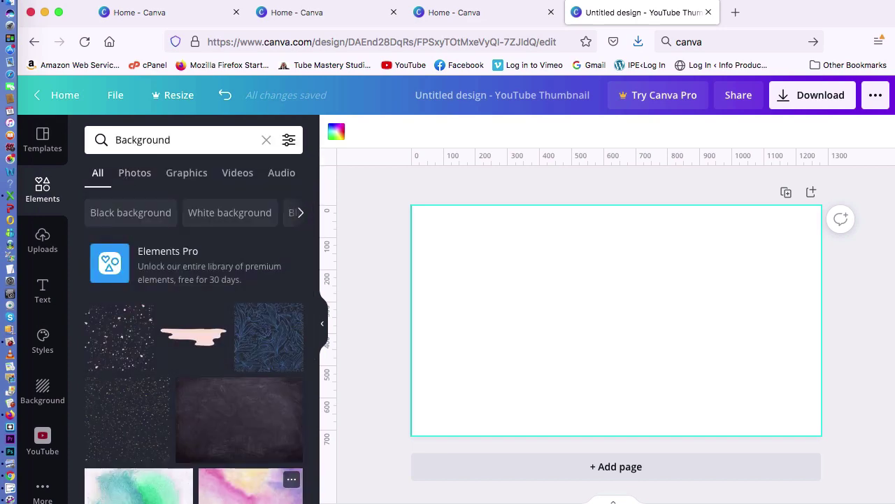
{"action": "scroll", "coordinate": [266, 475], "scroll_direction": "down", "scroll_amount": 3}
{"action": "scroll", "coordinate": [245, 309], "scroll_direction": "down", "scroll_amount": 5}
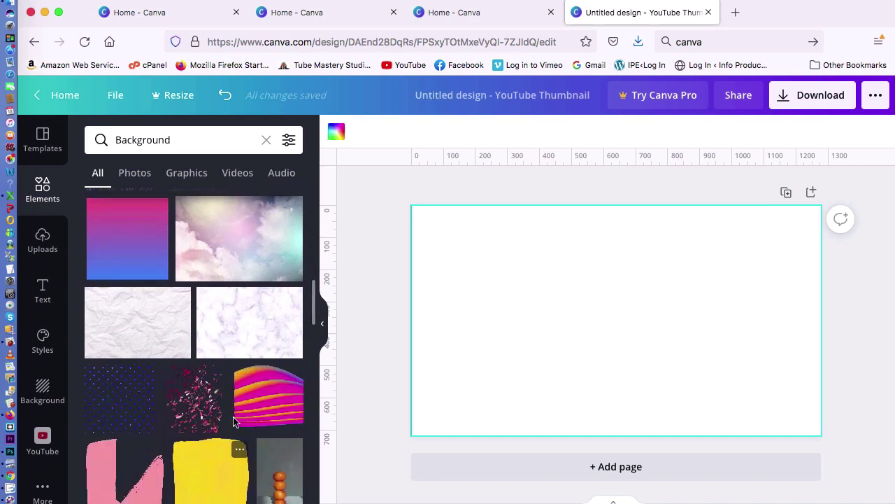
{"action": "scroll", "coordinate": [245, 309], "scroll_direction": "up", "scroll_amount": 8}
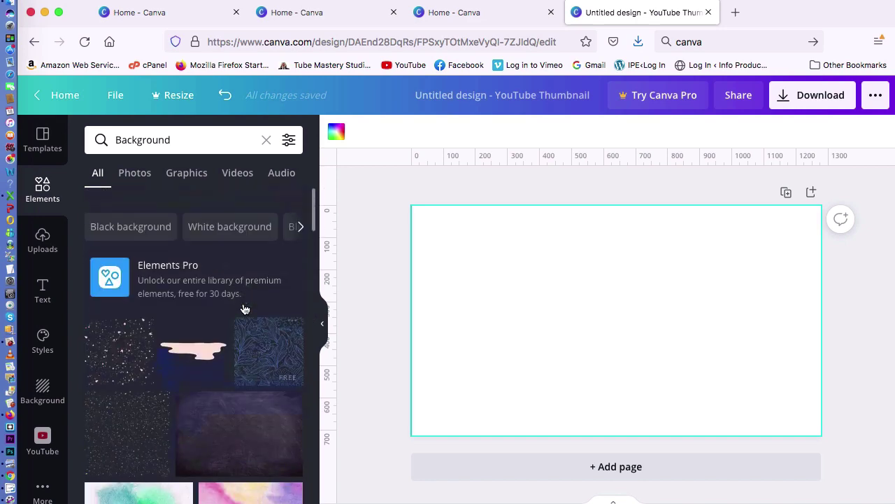
Fill the whole thumbnail with the free brown wood plank photo from the Background photo results, and delete it again.
{"action": "left_click", "coordinate": [139, 174]}
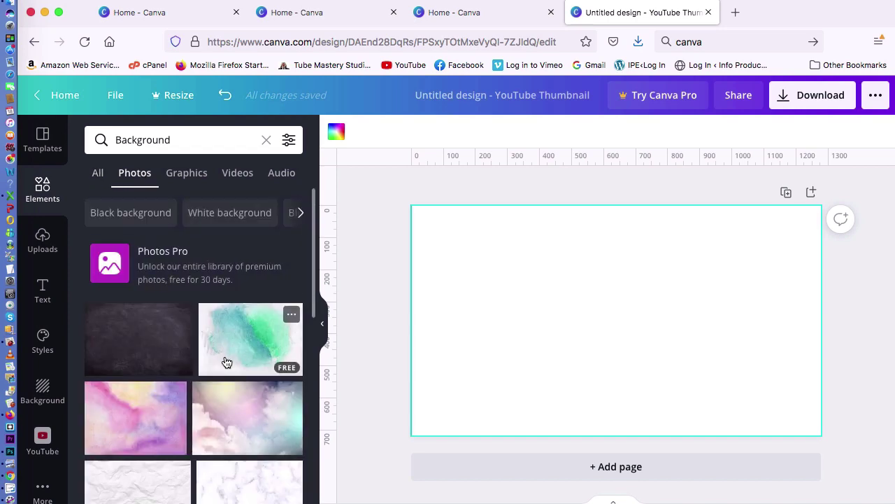
{"action": "scroll", "coordinate": [226, 361], "scroll_direction": "down", "scroll_amount": 8}
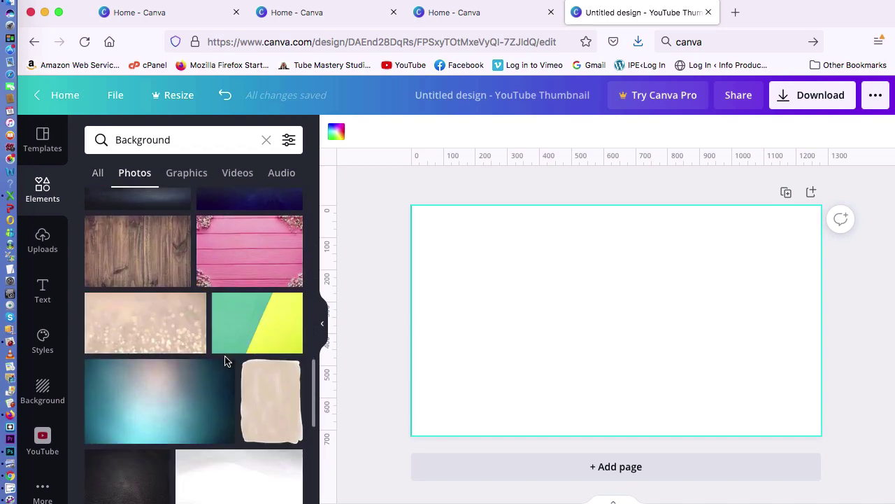
{"action": "left_click", "coordinate": [147, 265]}
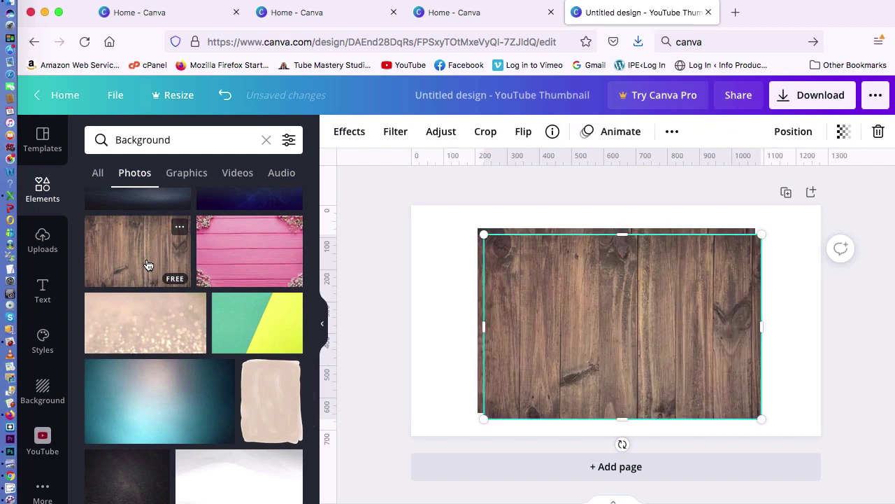
{"action": "left_click_drag", "start_coordinate": [671, 300], "coordinate": [565, 265]}
{"action": "left_click_drag", "start_coordinate": [696, 396], "coordinate": [891, 397]}
{"action": "left_click", "coordinate": [839, 300]}
{"action": "left_click", "coordinate": [741, 297]}
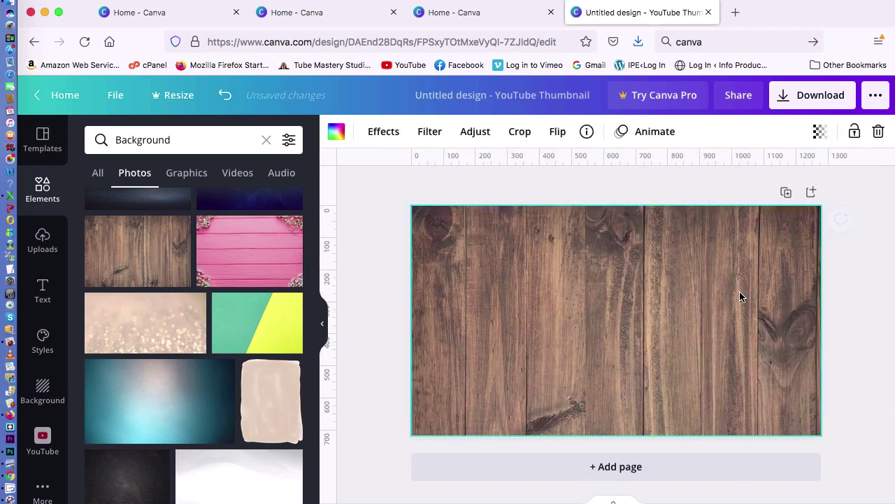
{"action": "key", "text": "Delete"}
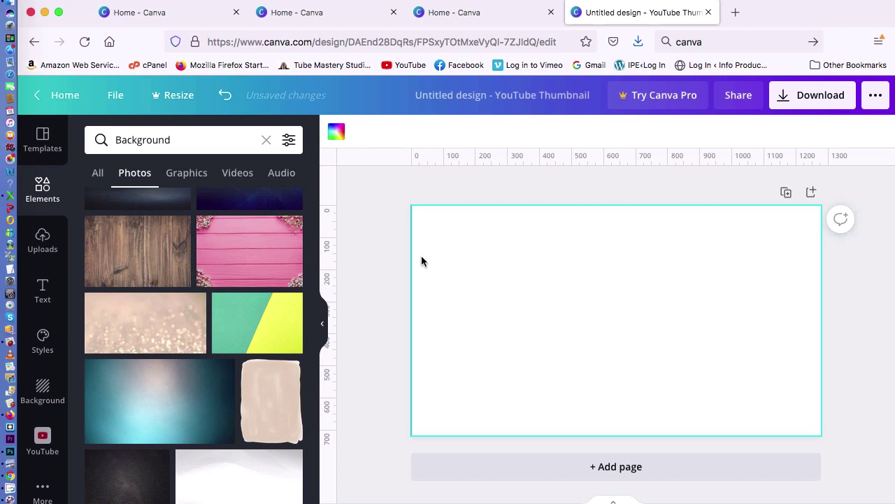
Examine the graphics available in the Background search results, such as patterns, shapes and brush strokes.
{"action": "left_click", "coordinate": [199, 176]}
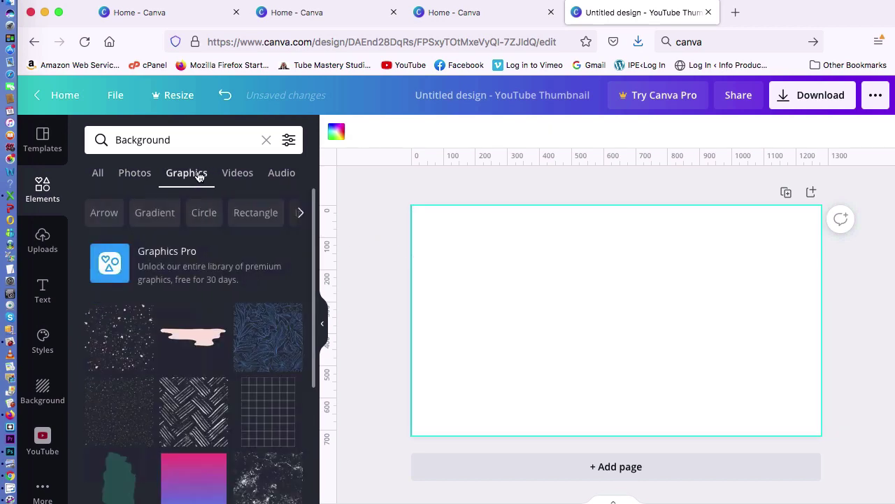
{"action": "scroll", "coordinate": [247, 375], "scroll_direction": "down", "scroll_amount": 3}
{"action": "scroll", "coordinate": [248, 377], "scroll_direction": "down", "scroll_amount": 1}
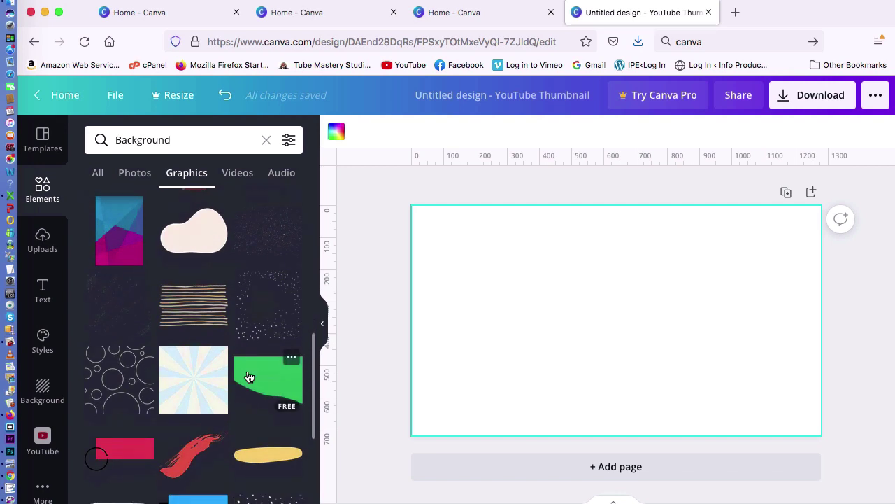
{"action": "scroll", "coordinate": [248, 377], "scroll_direction": "down", "scroll_amount": 2}
{"action": "scroll", "coordinate": [248, 376], "scroll_direction": "down", "scroll_amount": 1}
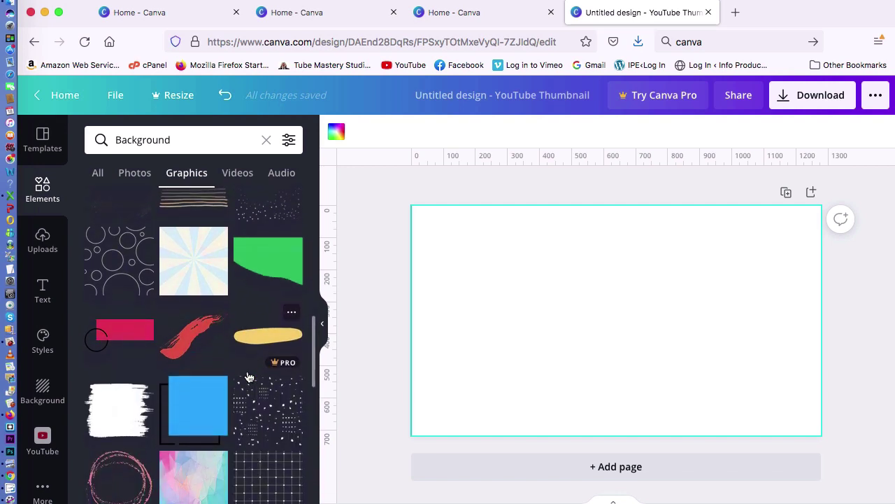
{"action": "scroll", "coordinate": [248, 376], "scroll_direction": "down", "scroll_amount": 1}
{"action": "scroll", "coordinate": [248, 376], "scroll_direction": "down", "scroll_amount": 5}
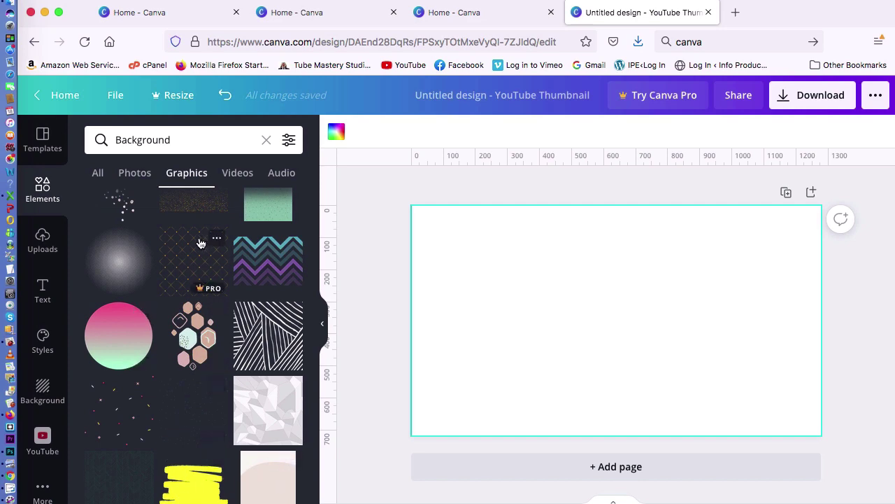
{"action": "scroll", "coordinate": [200, 243], "scroll_direction": "up", "scroll_amount": 8}
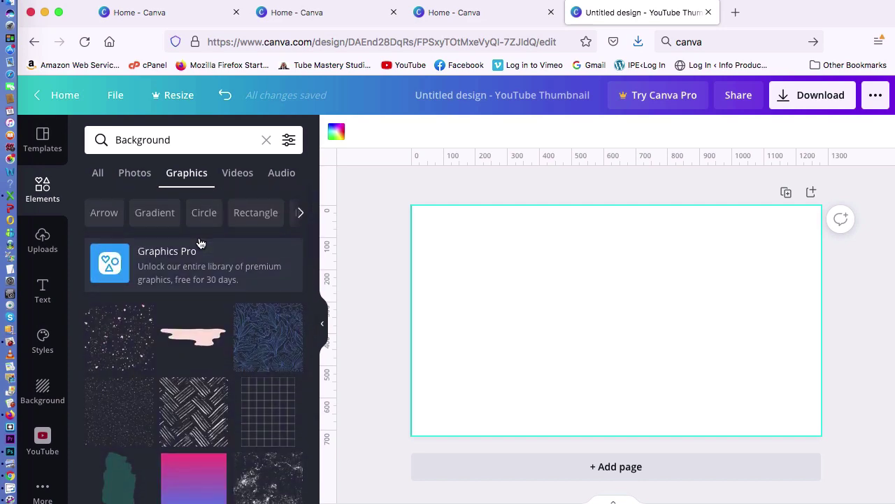